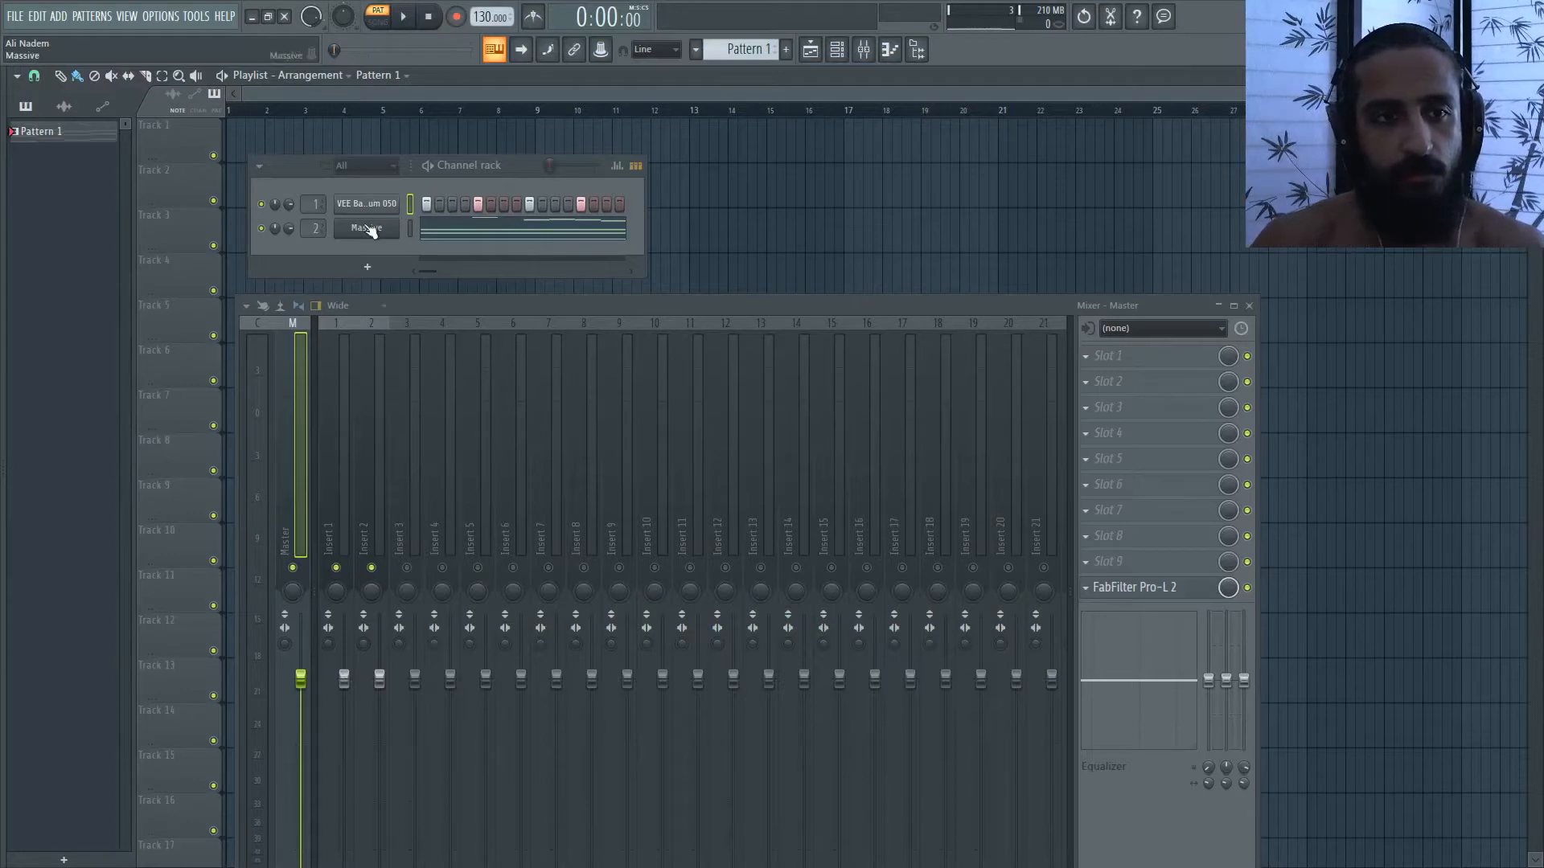
# - Open the VEE Bassdrum 050 channel's sample settings and arrange the windows so its waveform is in view
pyautogui.click(363, 204)
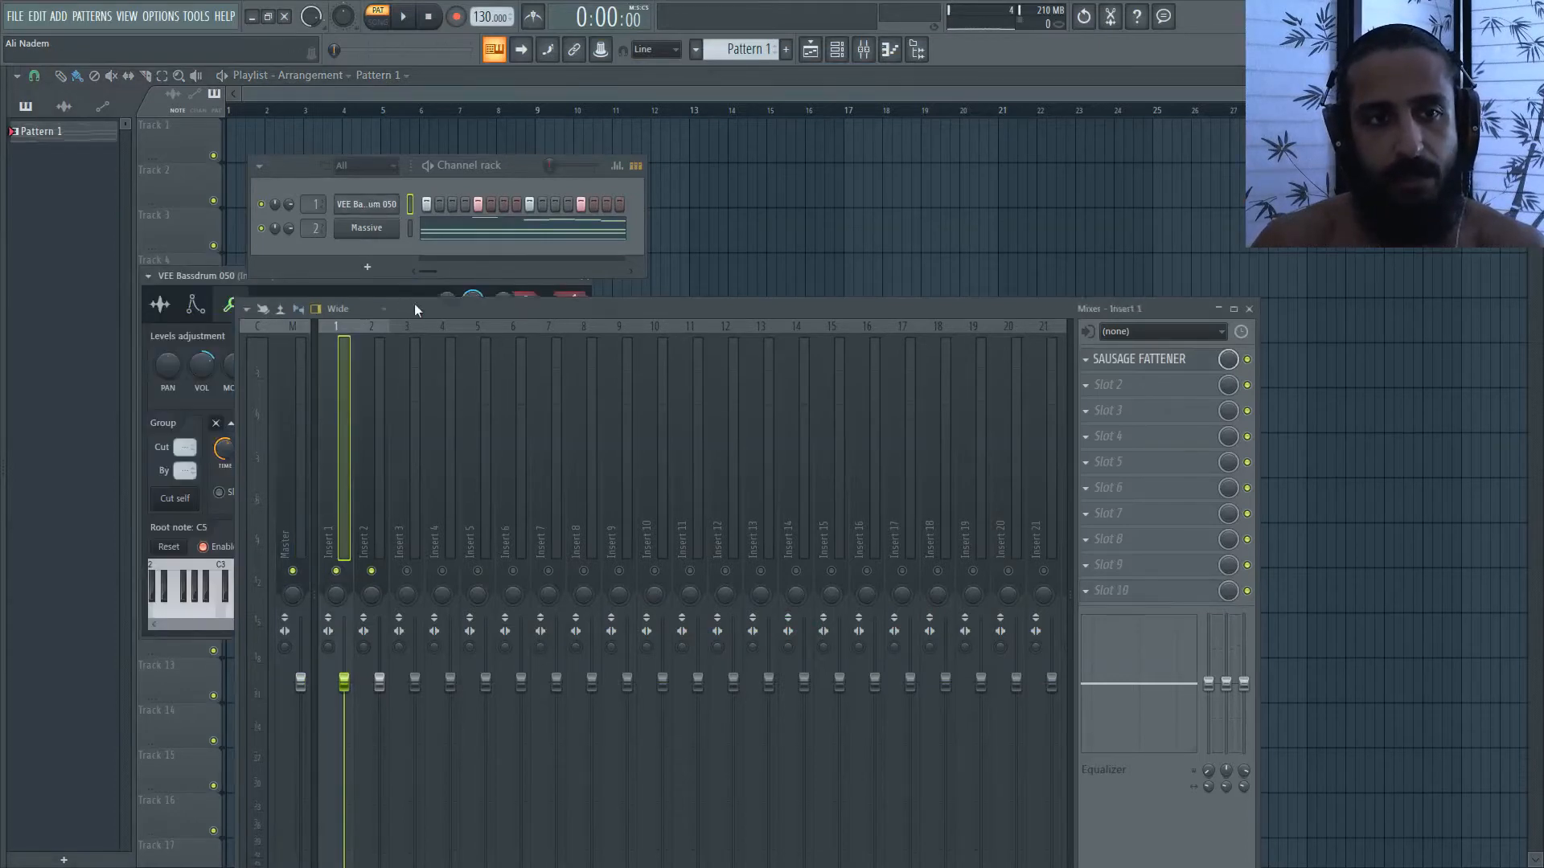
pyautogui.moveTo(413, 303); pyautogui.dragTo(404, 377)
pyautogui.moveTo(227, 277); pyautogui.dragTo(754, 149)
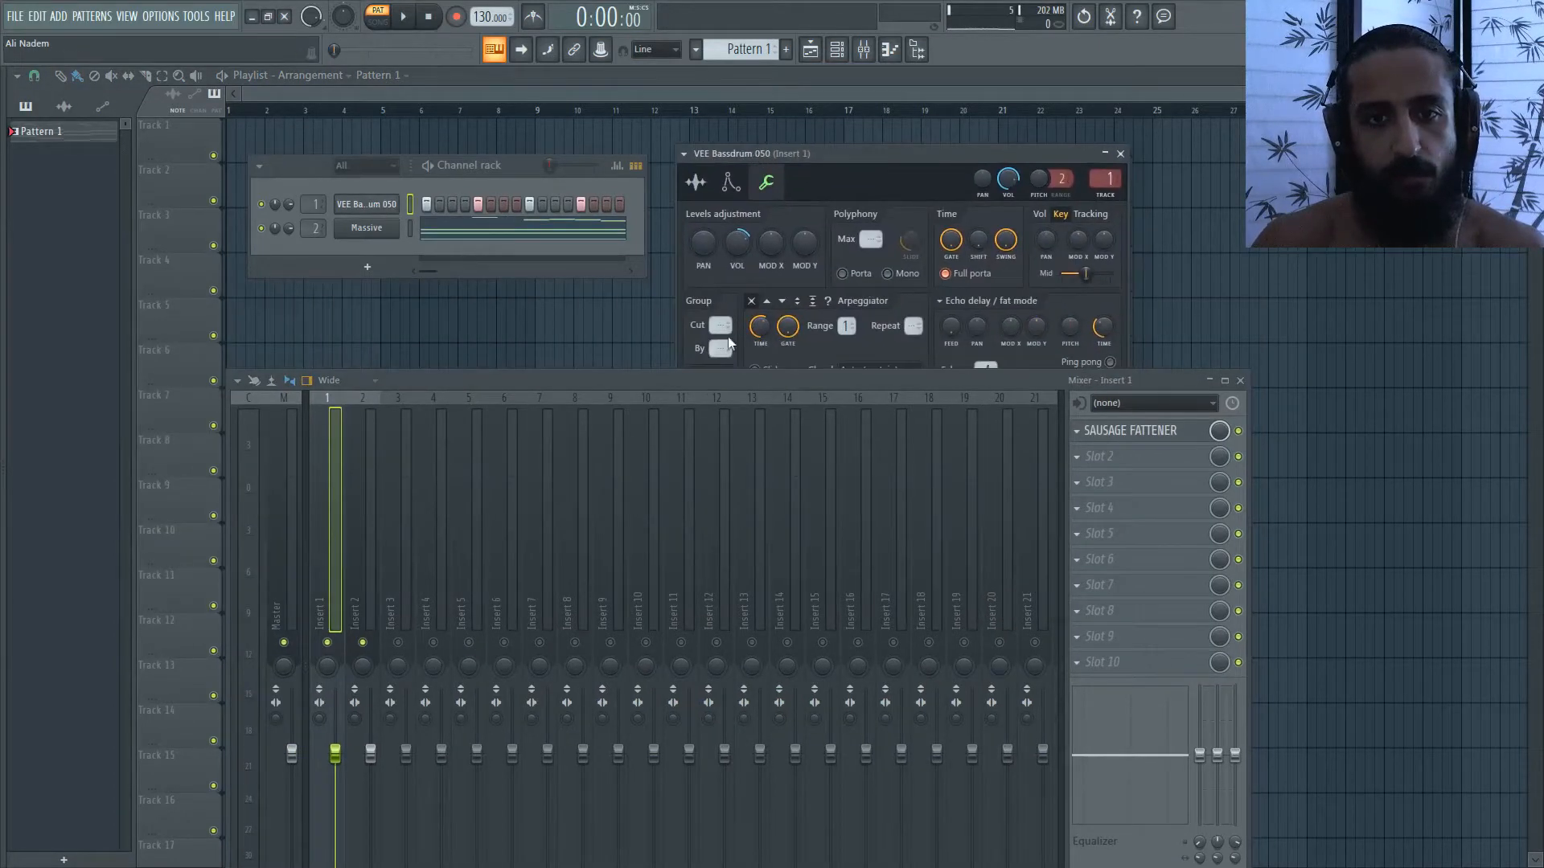
pyautogui.moveTo(721, 380); pyautogui.dragTo(738, 491)
pyautogui.click(696, 182)
pyautogui.click(817, 435)
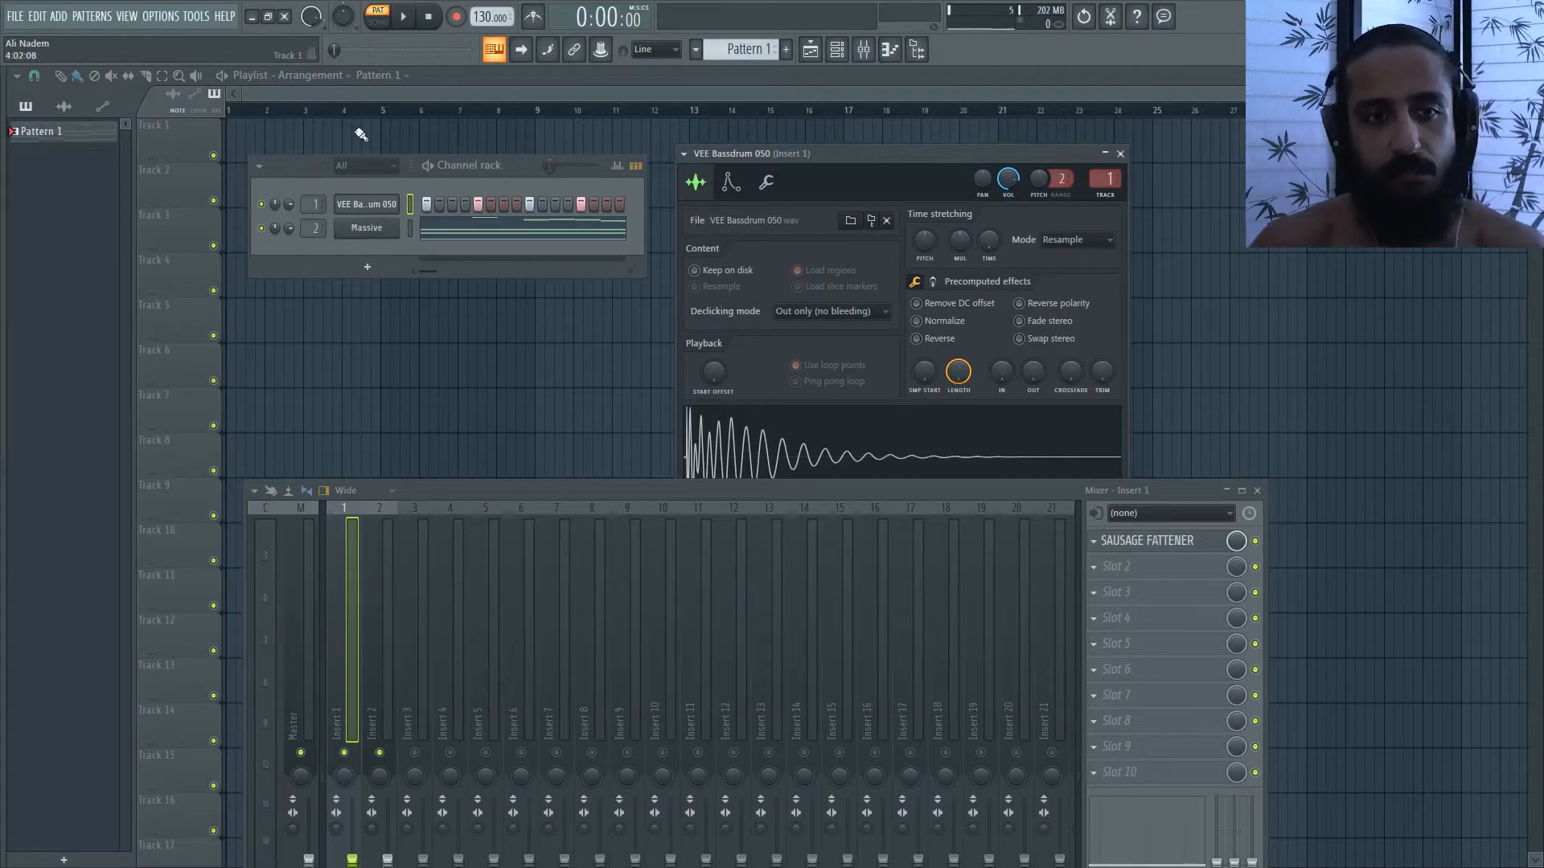
# - Play the pattern with the Massive channel soloed and again with the VEE Bassdrum 050 channel soloed
pyautogui.click(410, 227)
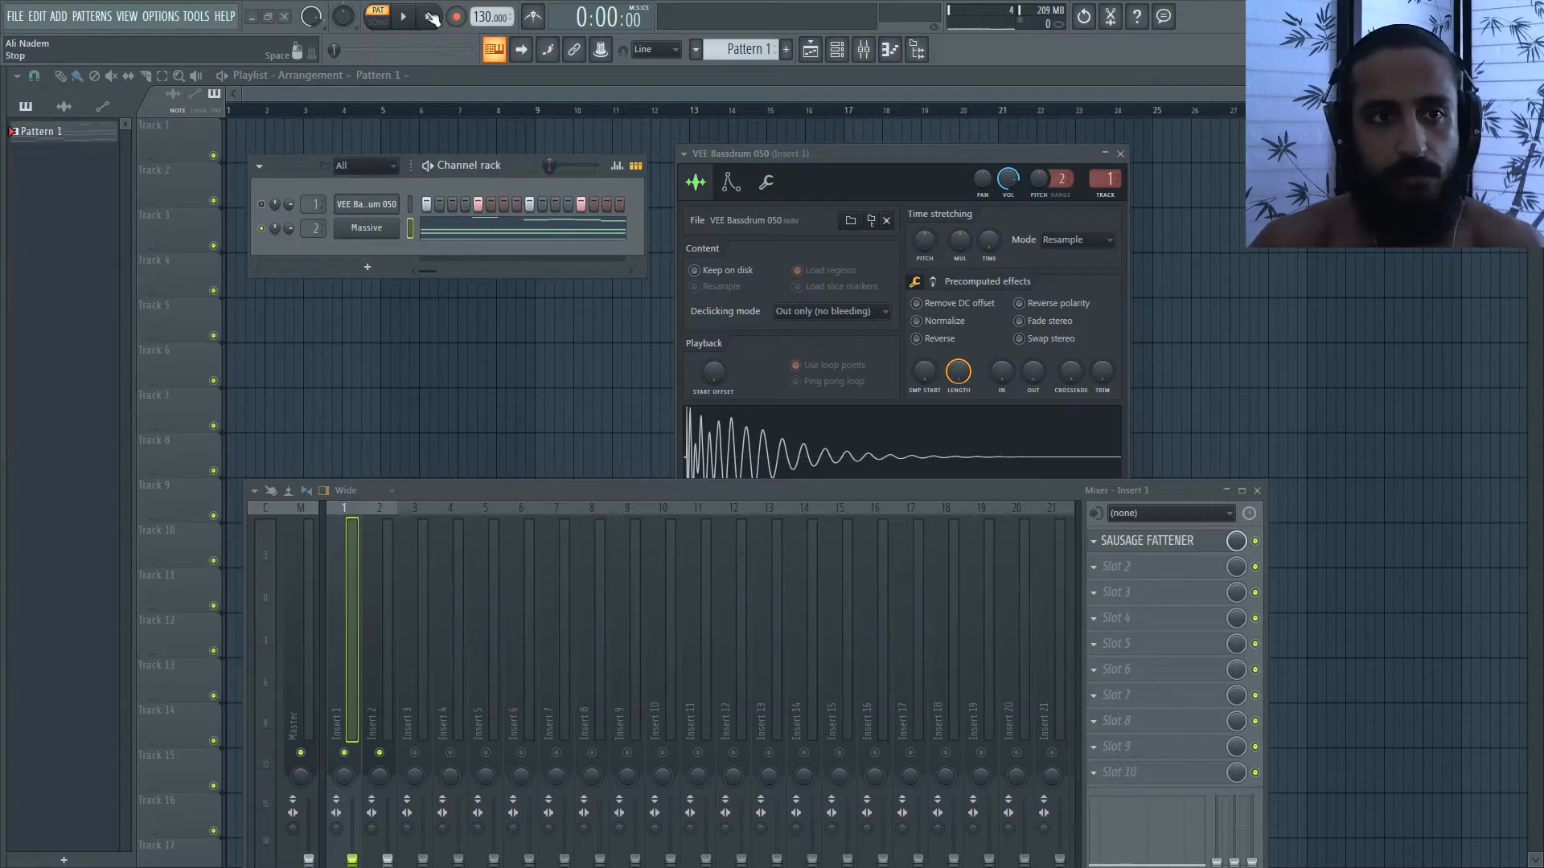
pyautogui.click(416, 22)
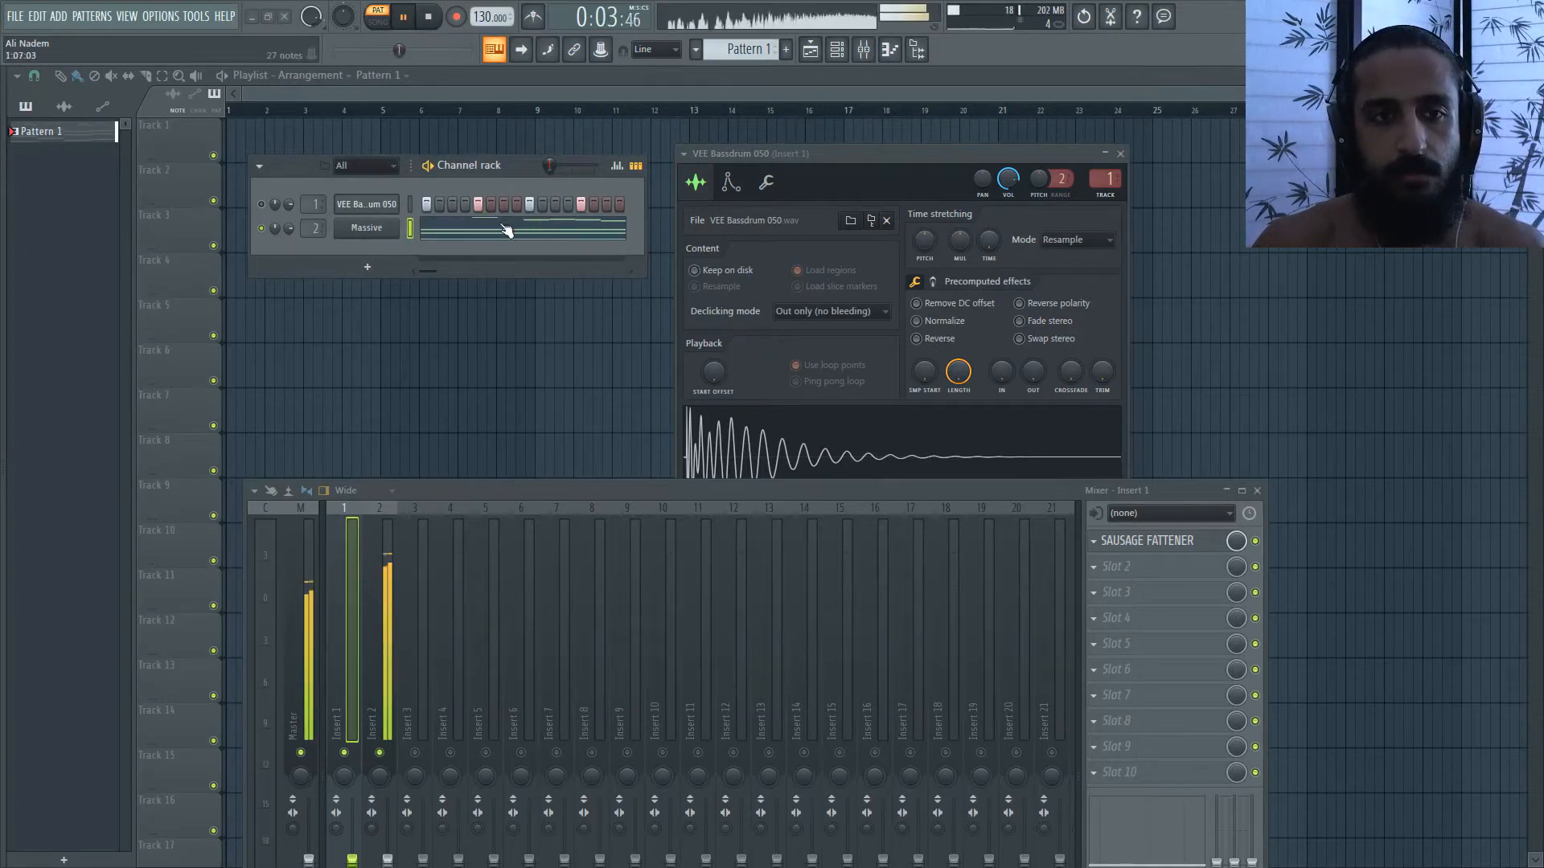
pyautogui.click(430, 17)
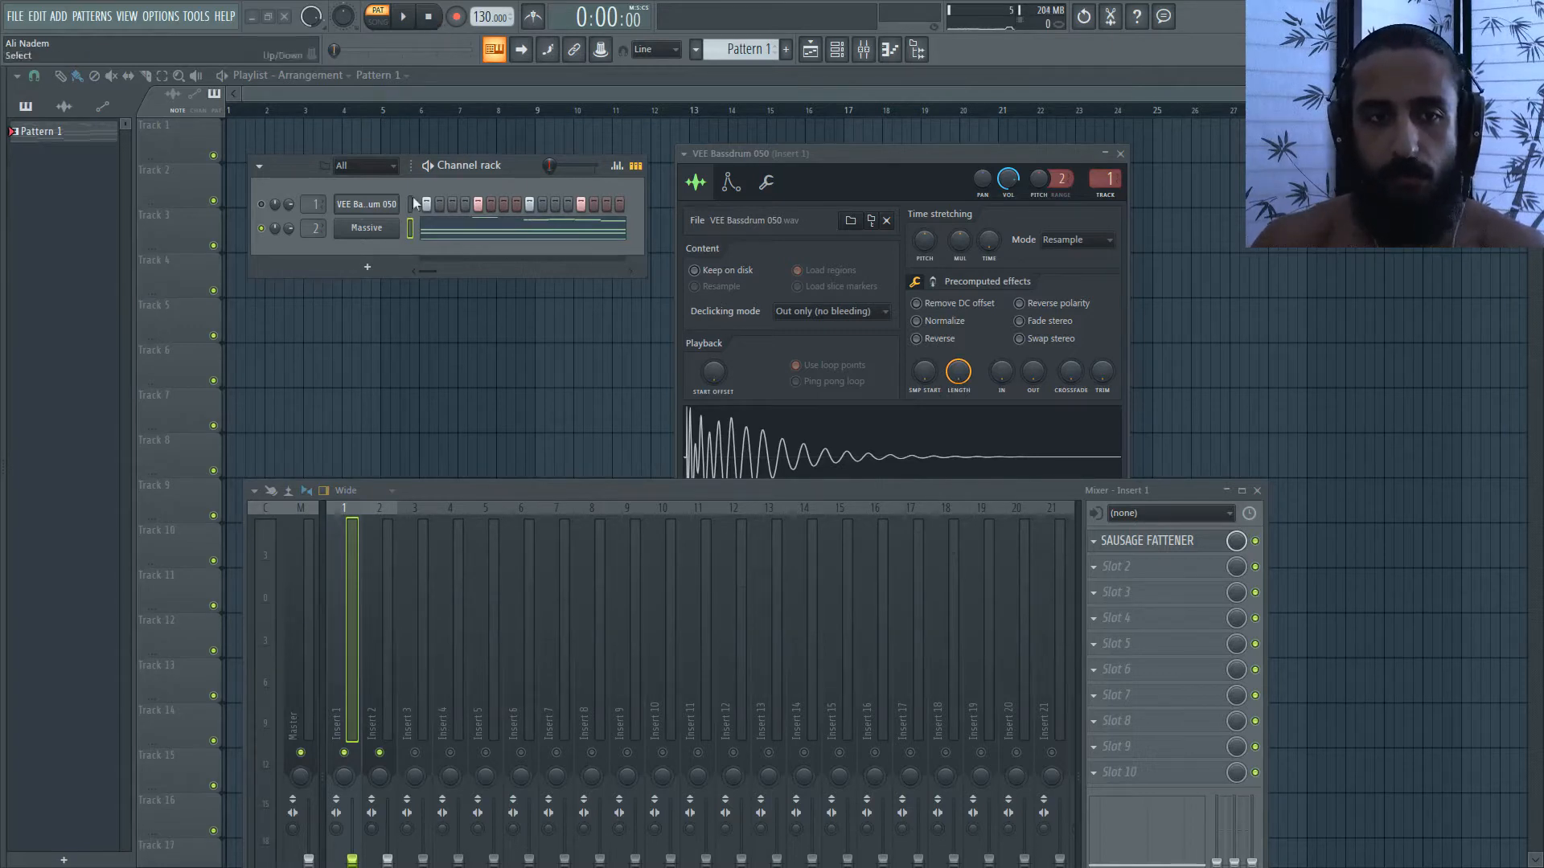
pyautogui.click(405, 17)
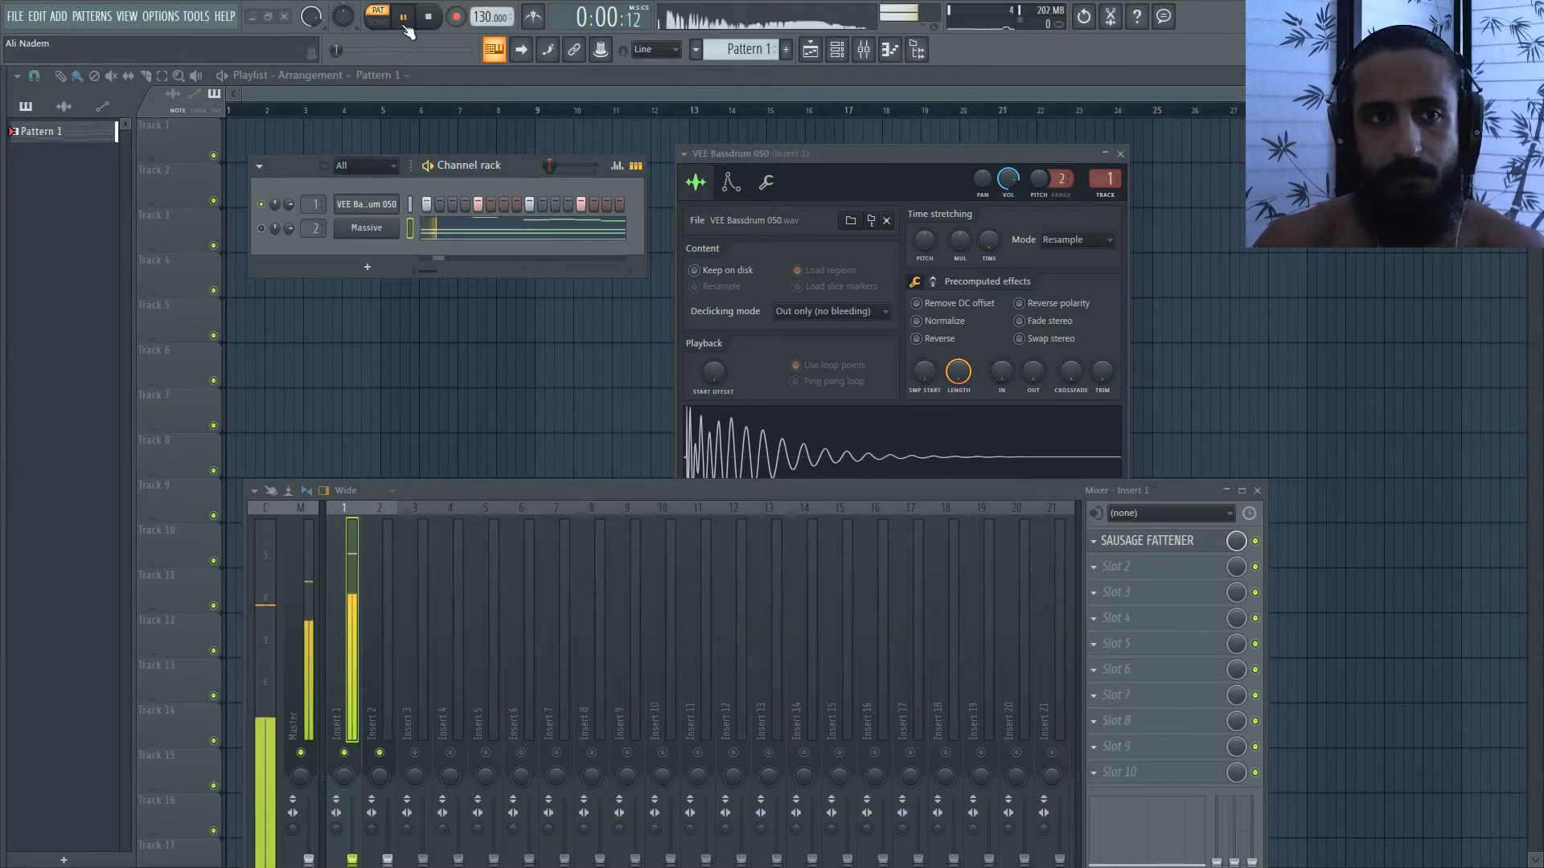
pyautogui.click(430, 18)
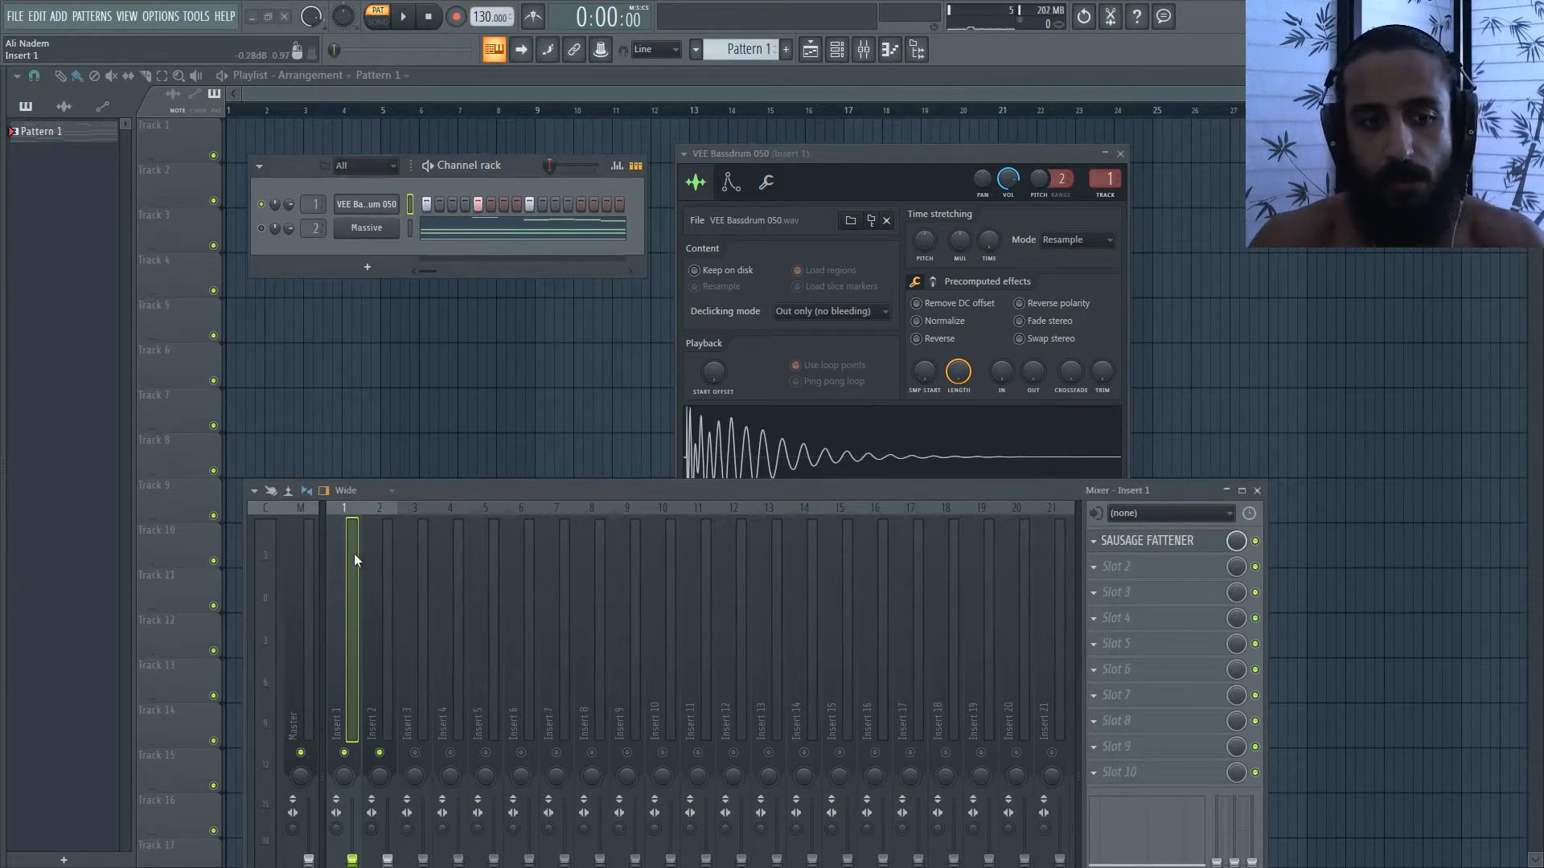
# - Rename mixer track 1 as KICK and mixer track 2 as SYNTH
pyautogui.press('F2')
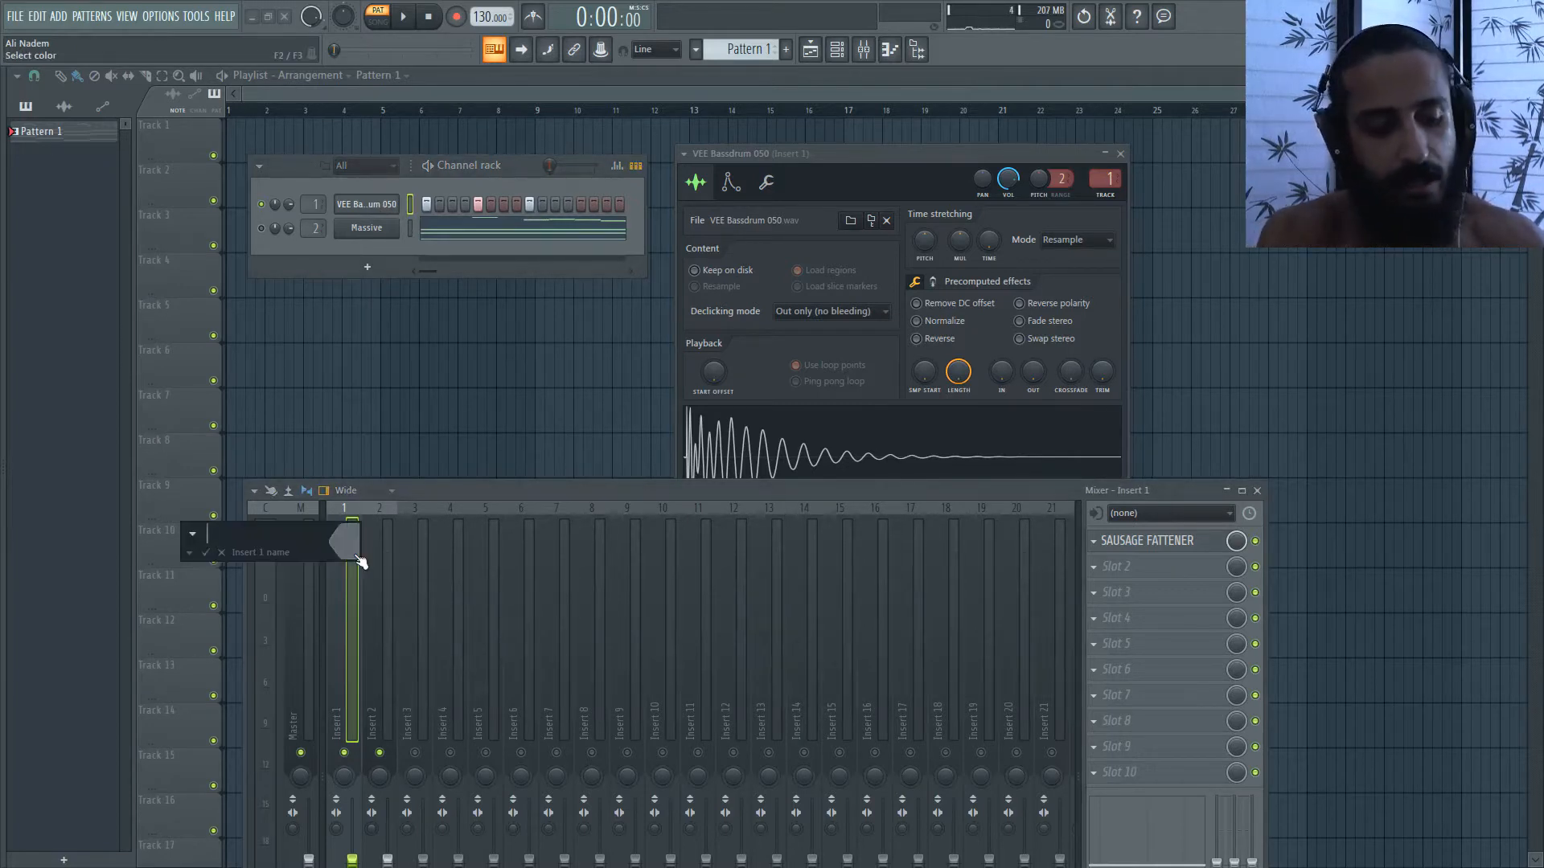
pyautogui.write('KICK')
pyautogui.press('Return')
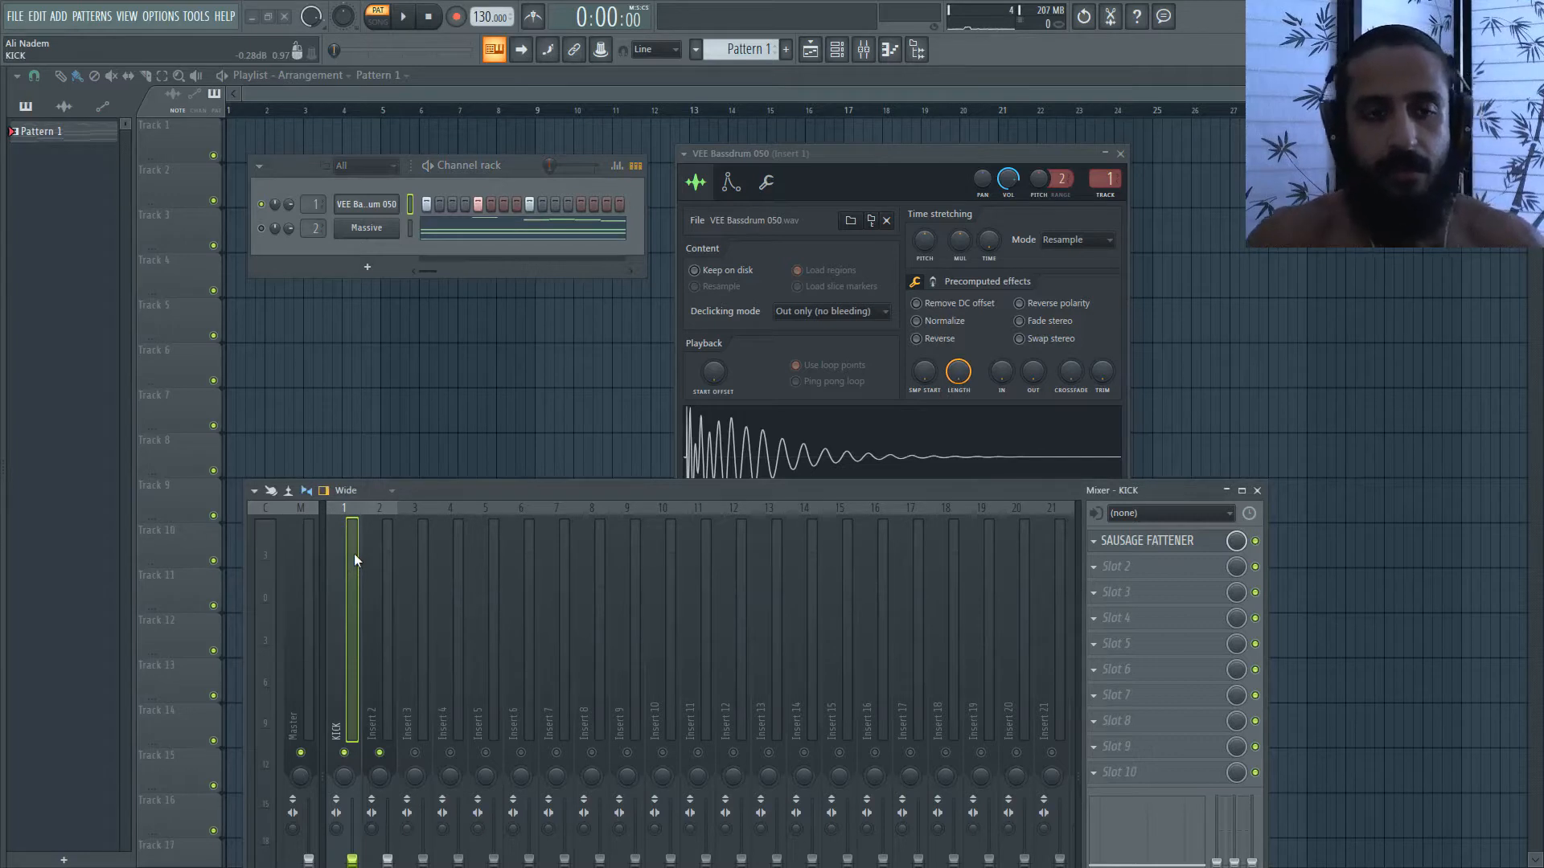
pyautogui.press('Right')
pyautogui.press('F2')
pyautogui.write('SYNT')
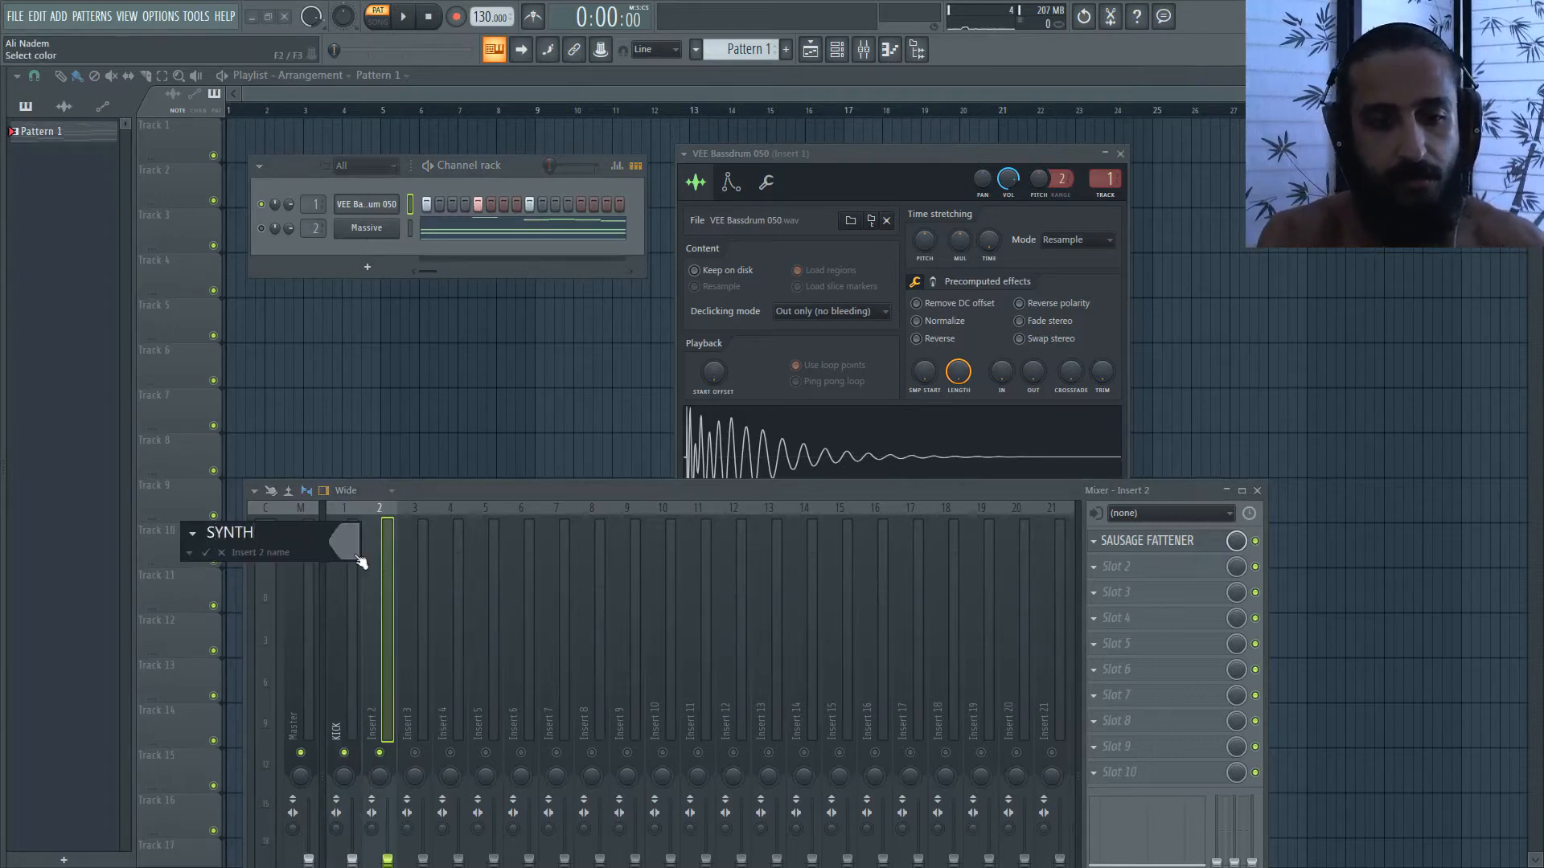
pyautogui.press('Return')
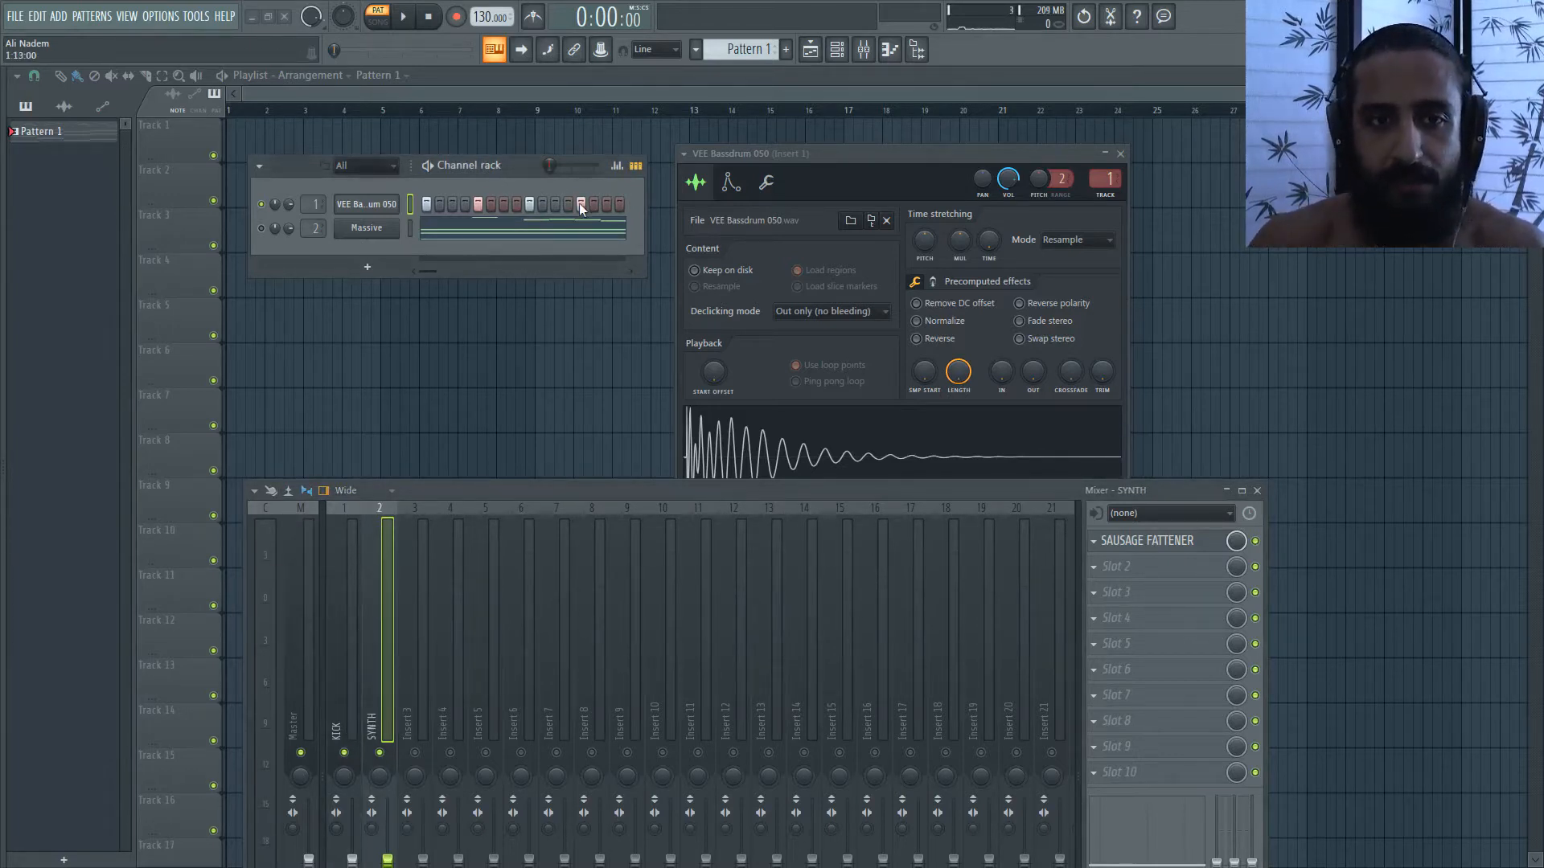
# - Move the channel rack and sampler windows apart and rename the VEE Bassdrum 050 channel as KICK
pyautogui.moveTo(787, 157); pyautogui.dragTo(750, 104)
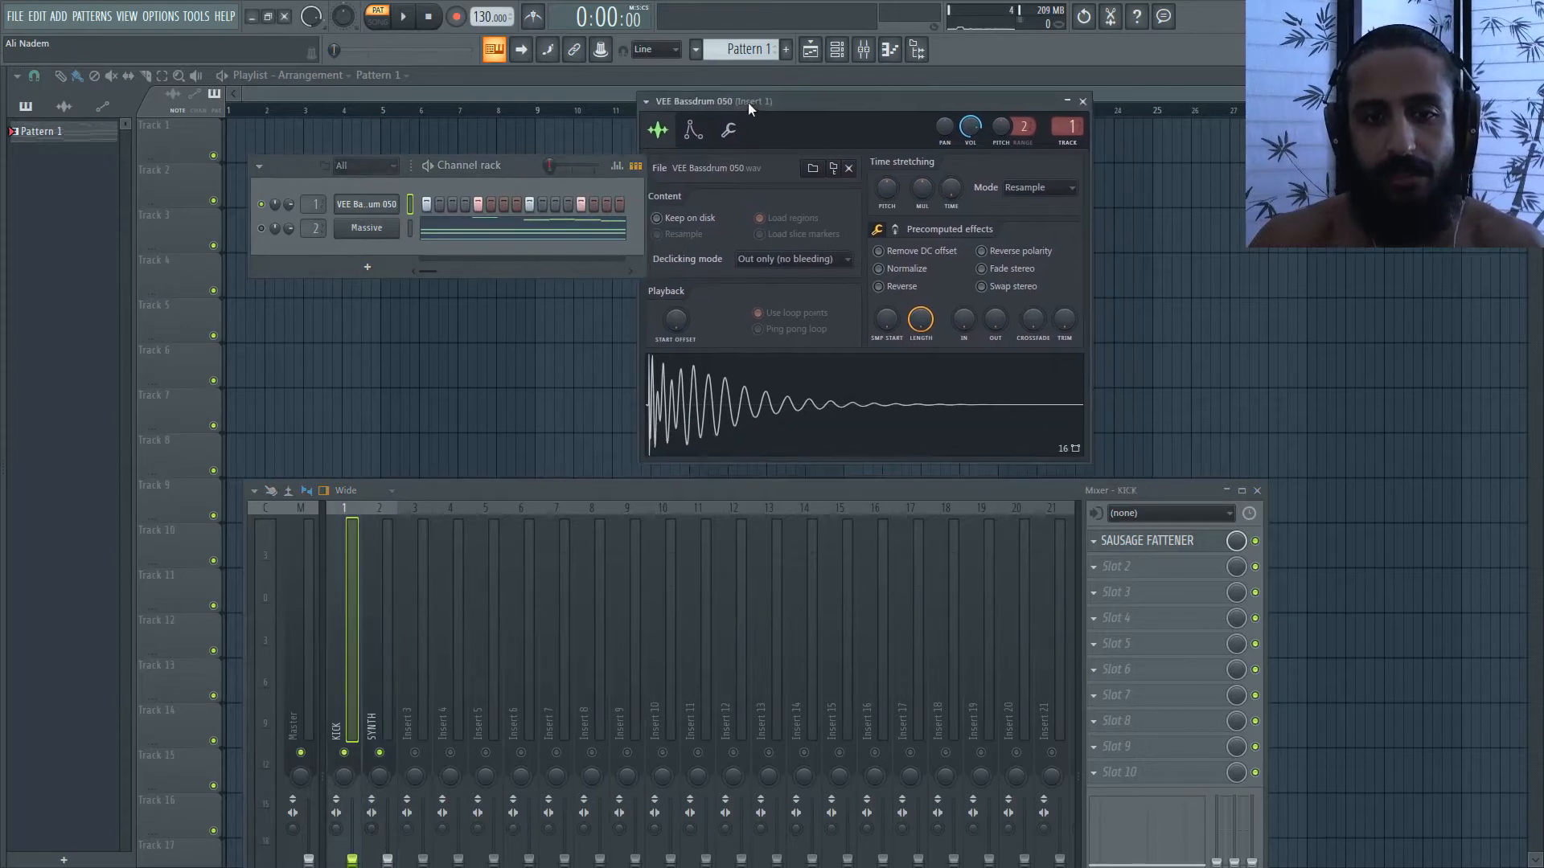
pyautogui.moveTo(317, 161); pyautogui.dragTo(230, 154)
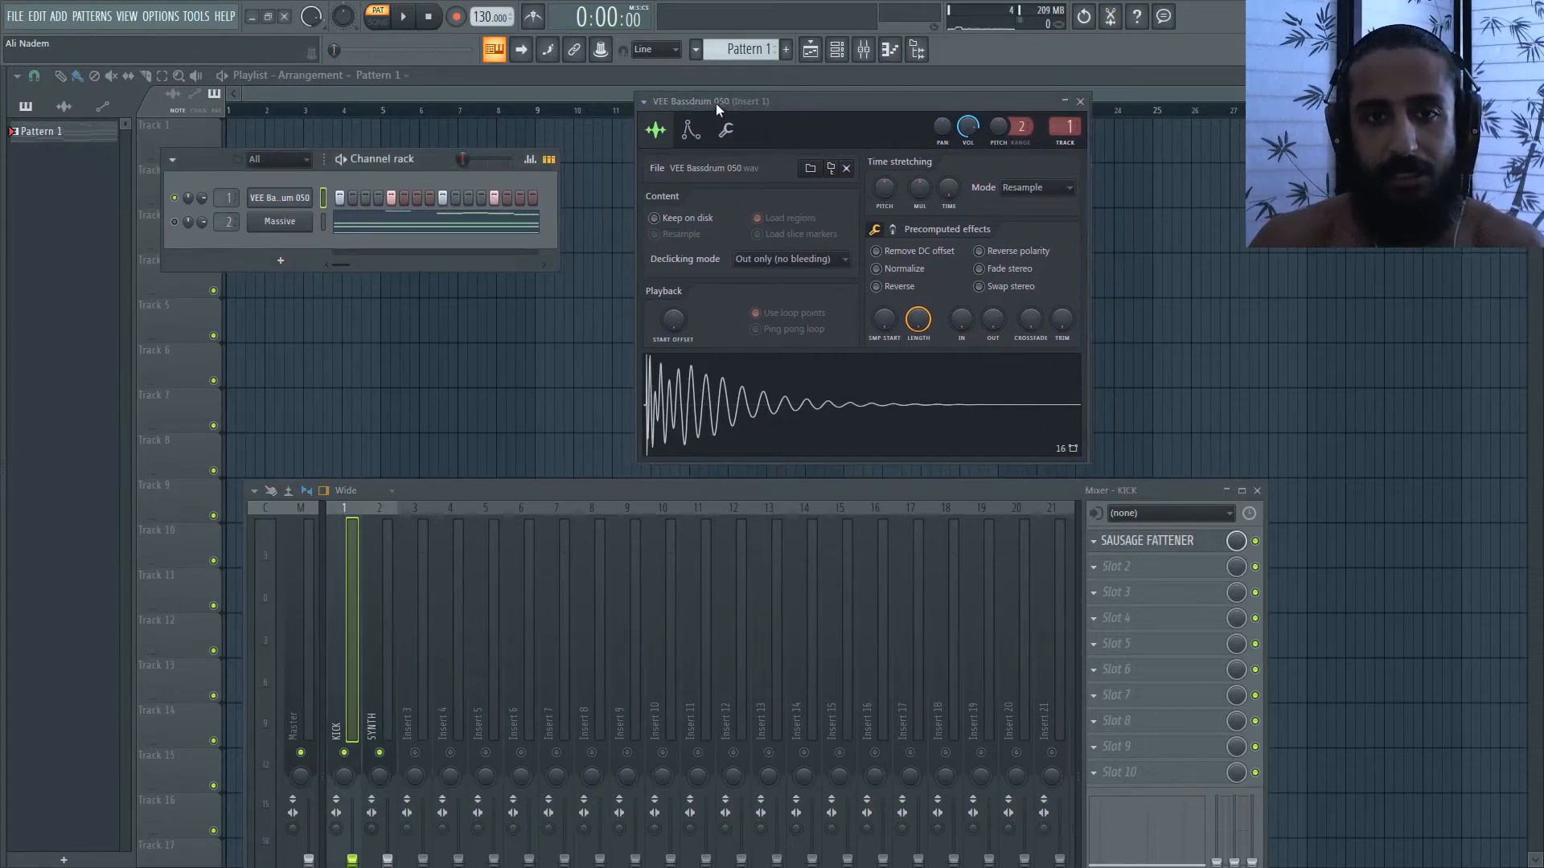
pyautogui.moveTo(716, 103); pyautogui.dragTo(632, 102)
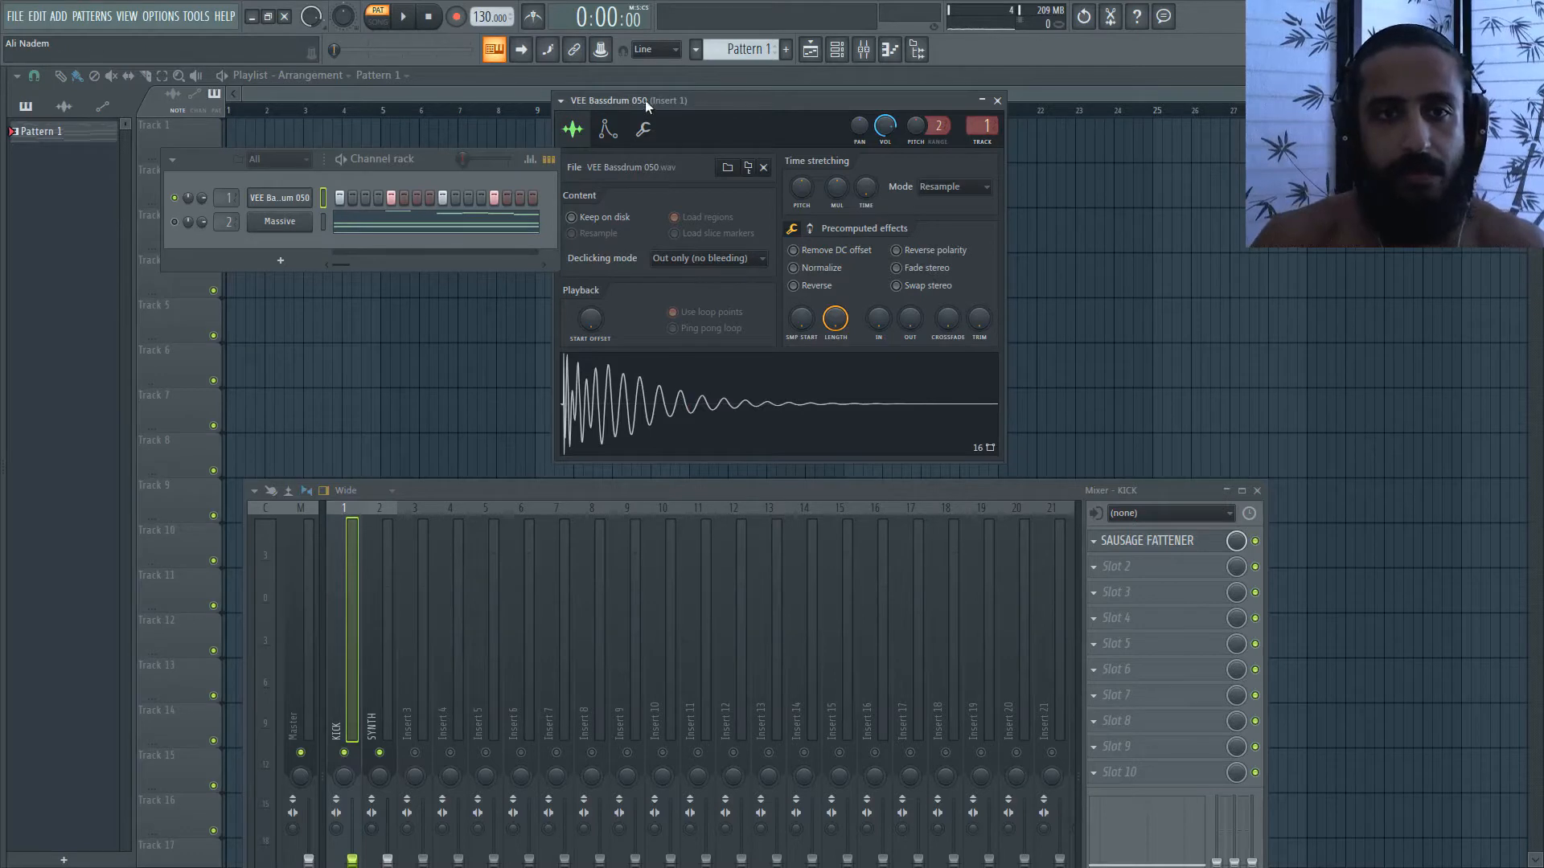
pyautogui.moveTo(645, 100); pyautogui.dragTo(710, 99)
pyautogui.rightClick(291, 200)
pyautogui.click(364, 233)
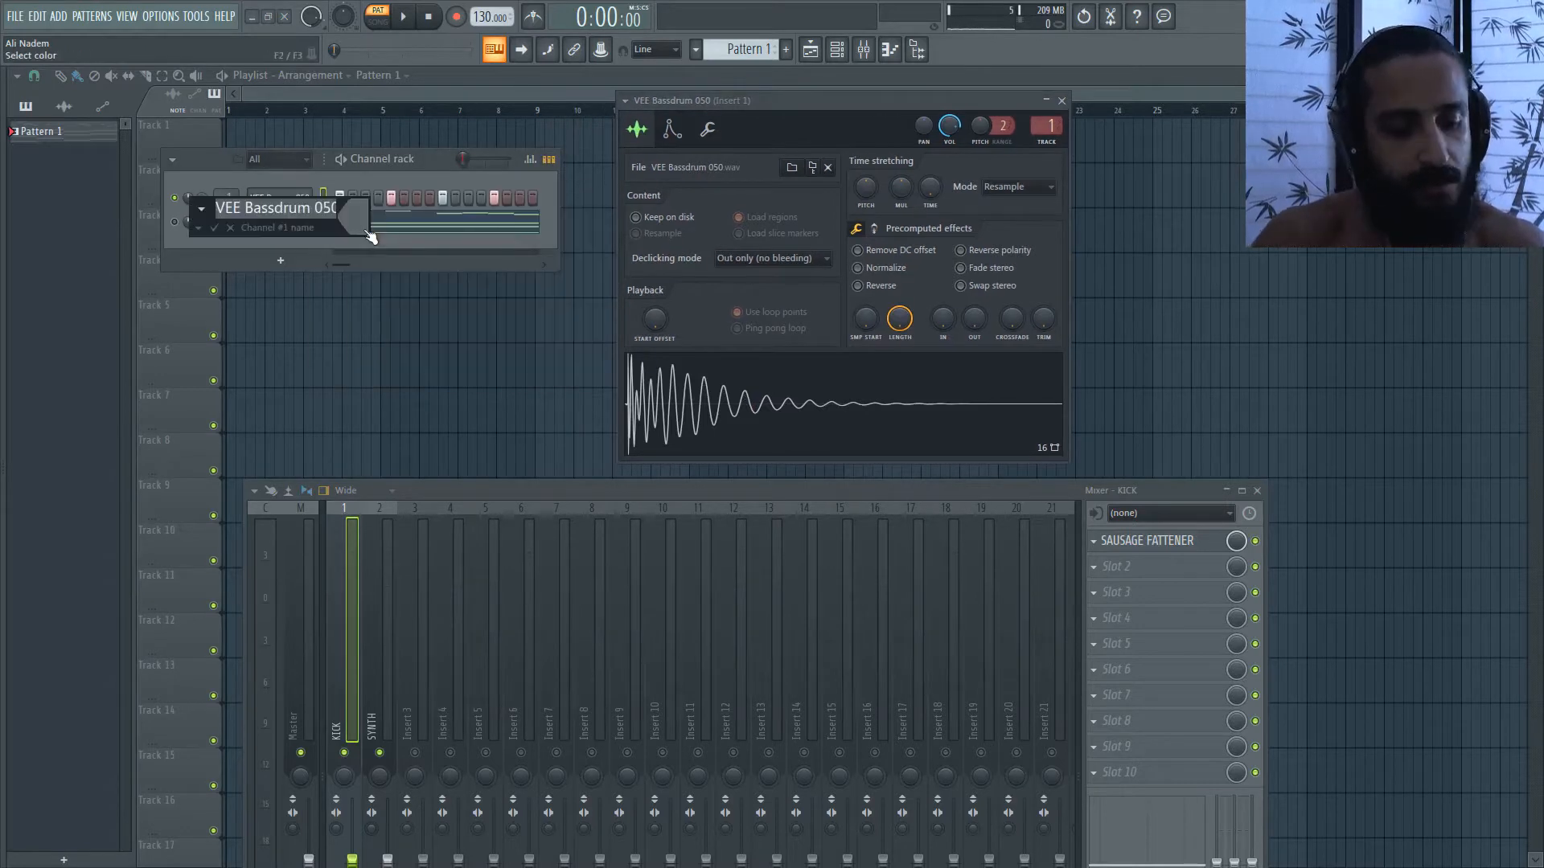
pyautogui.write('KICK')
pyautogui.press('Return')
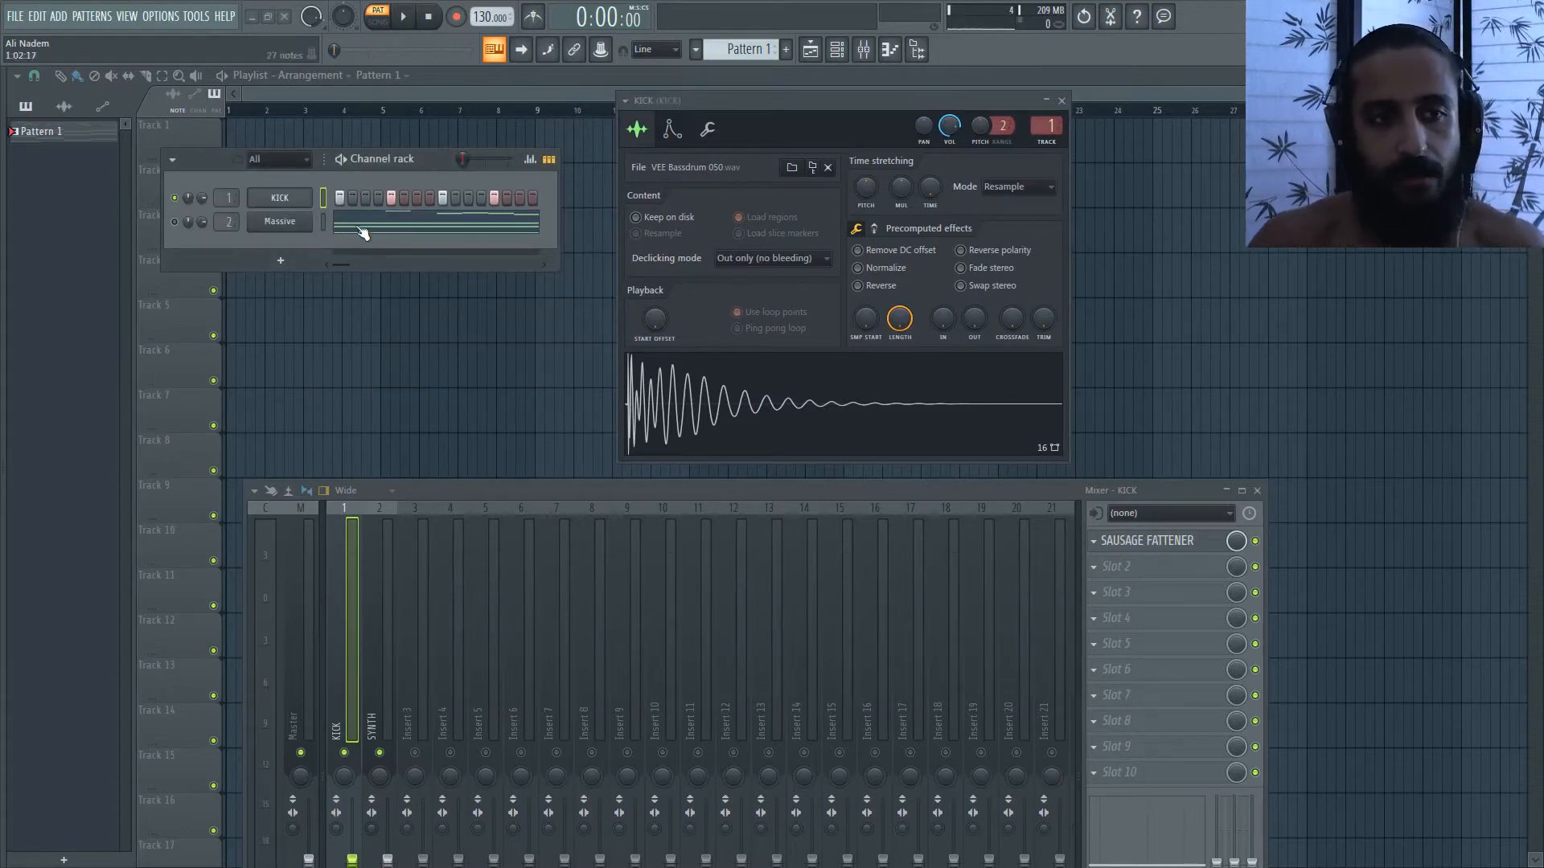
# - Clone the KICK channel and rename the copy as SC KICK
pyautogui.rightClick(286, 208)
pyautogui.click(373, 349)
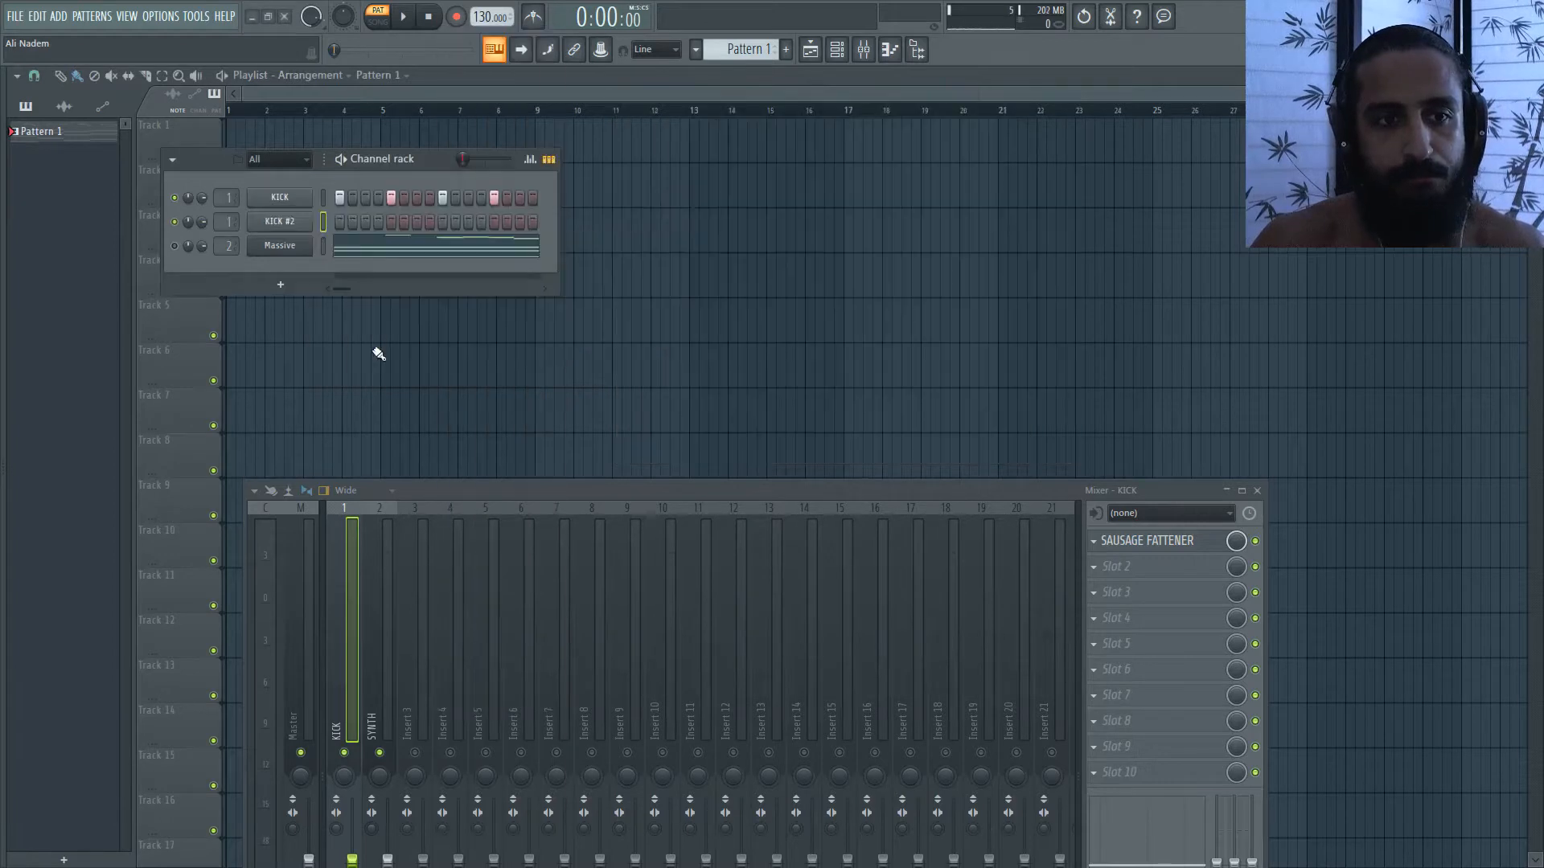
pyautogui.rightClick(296, 227)
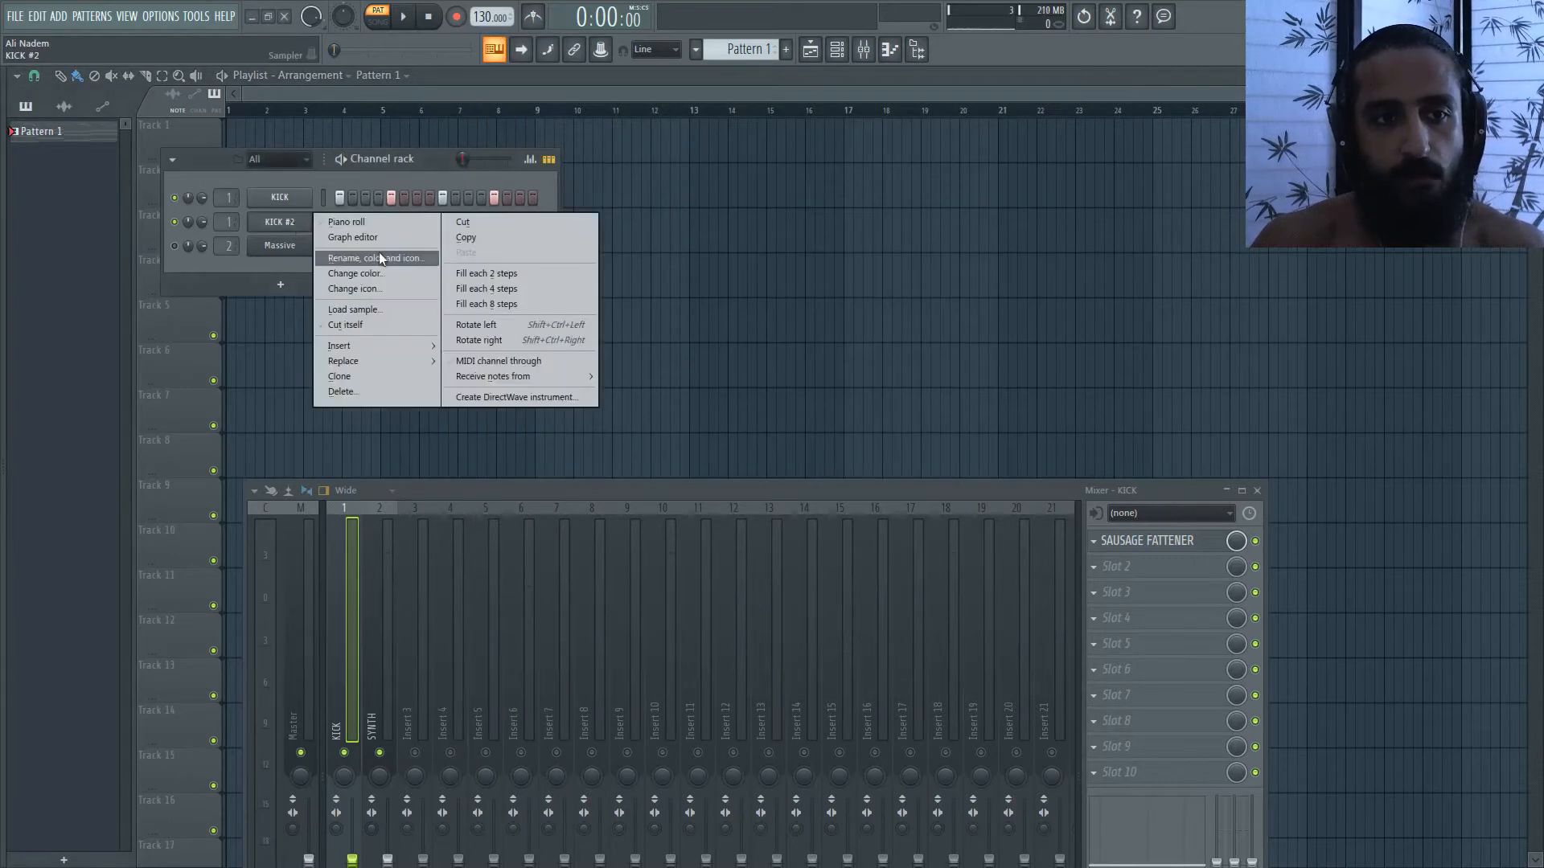
pyautogui.click(378, 253)
pyautogui.write('SC KICK')
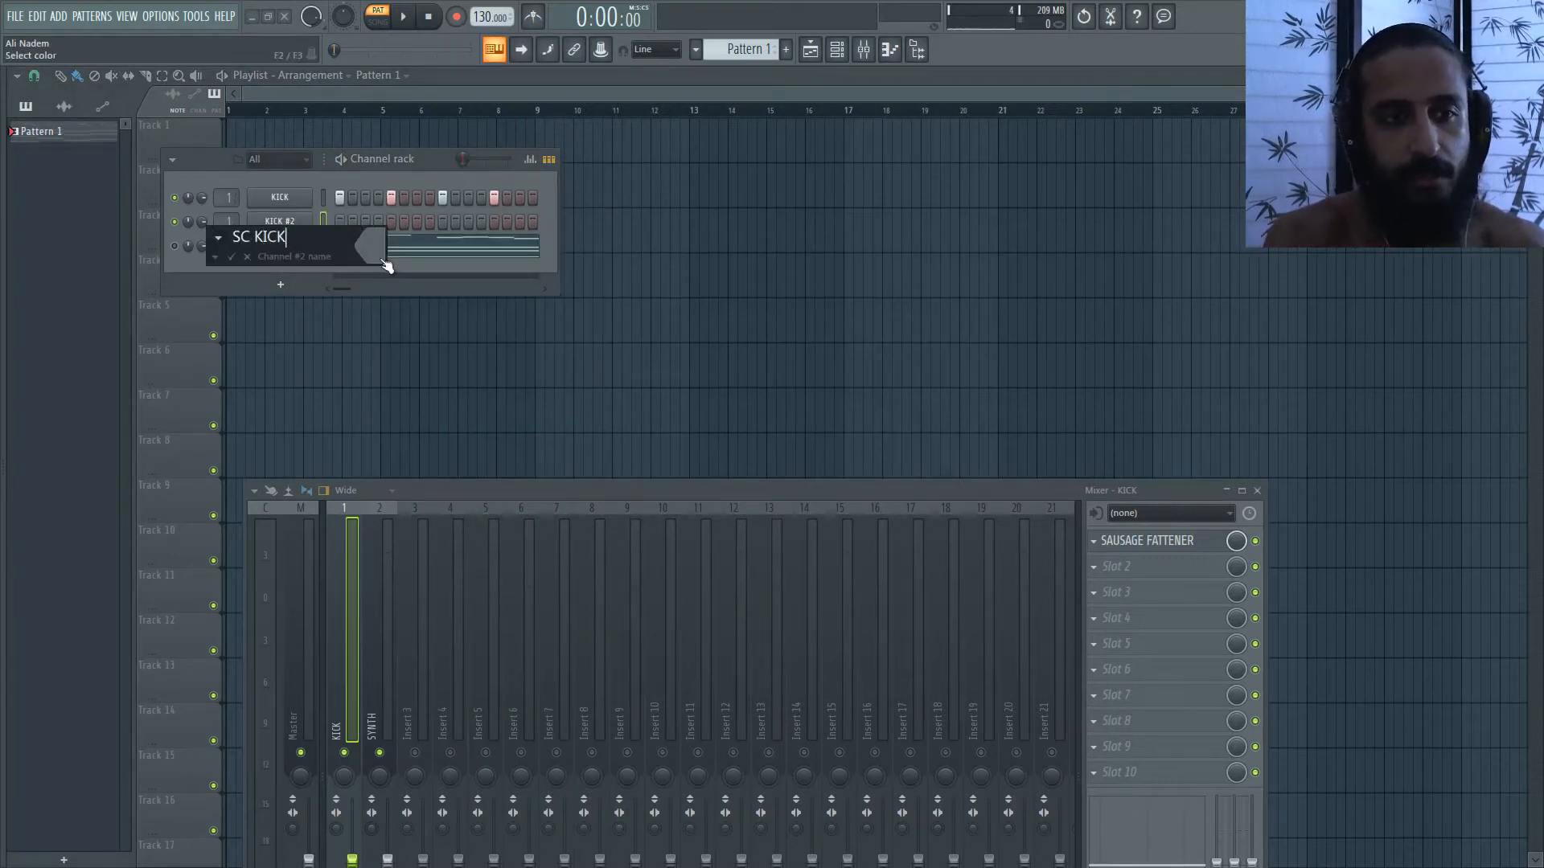
pyautogui.press('Return')
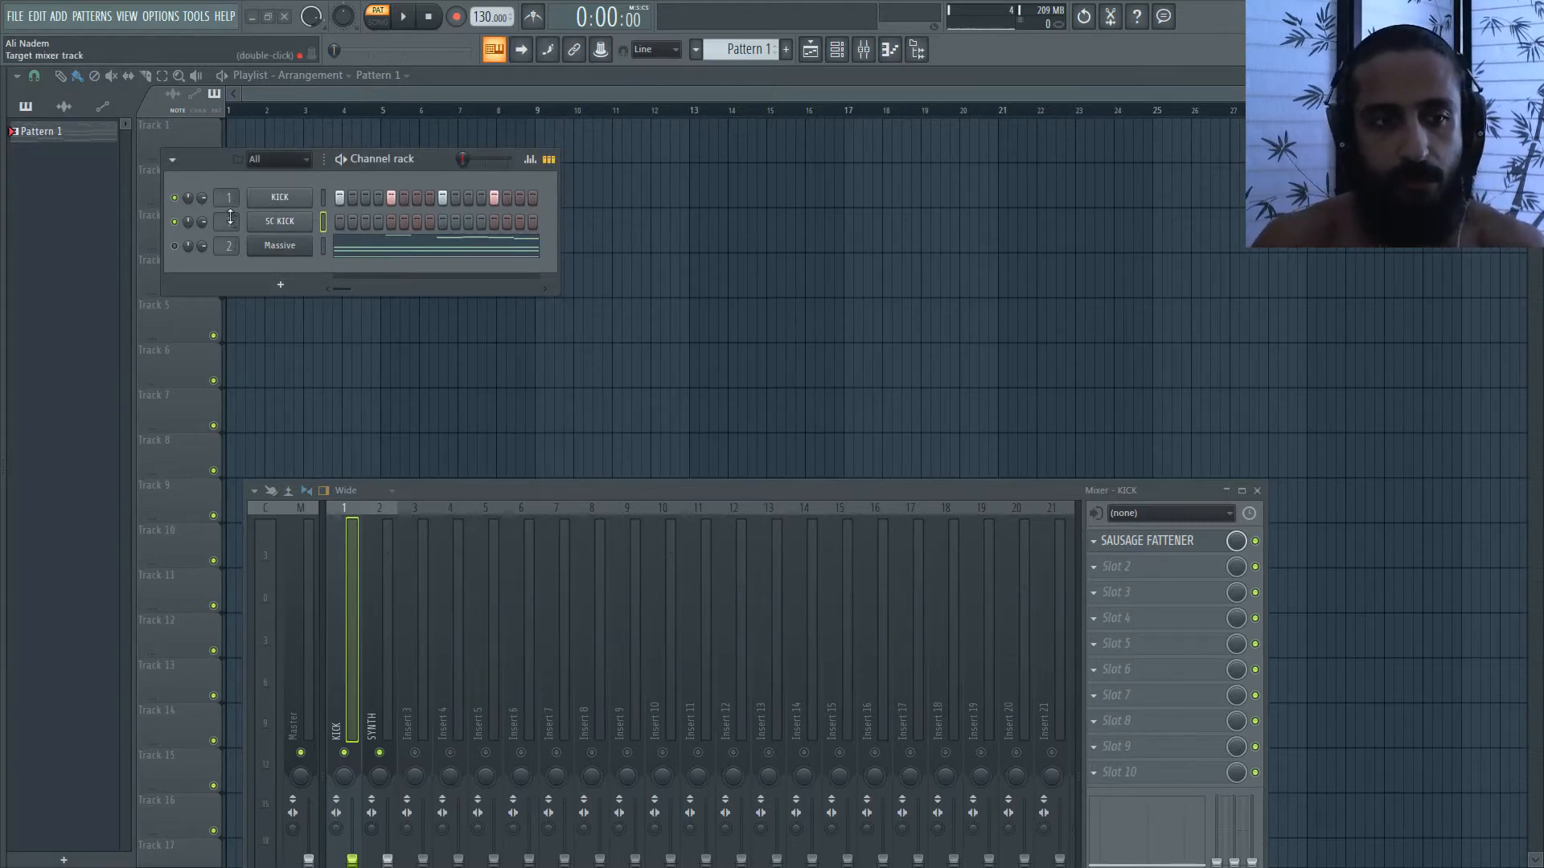
# - Route the SC KICK channel to mixer track 3 and name that mixer track SC KICK
pyautogui.scroll(2, 230, 222)
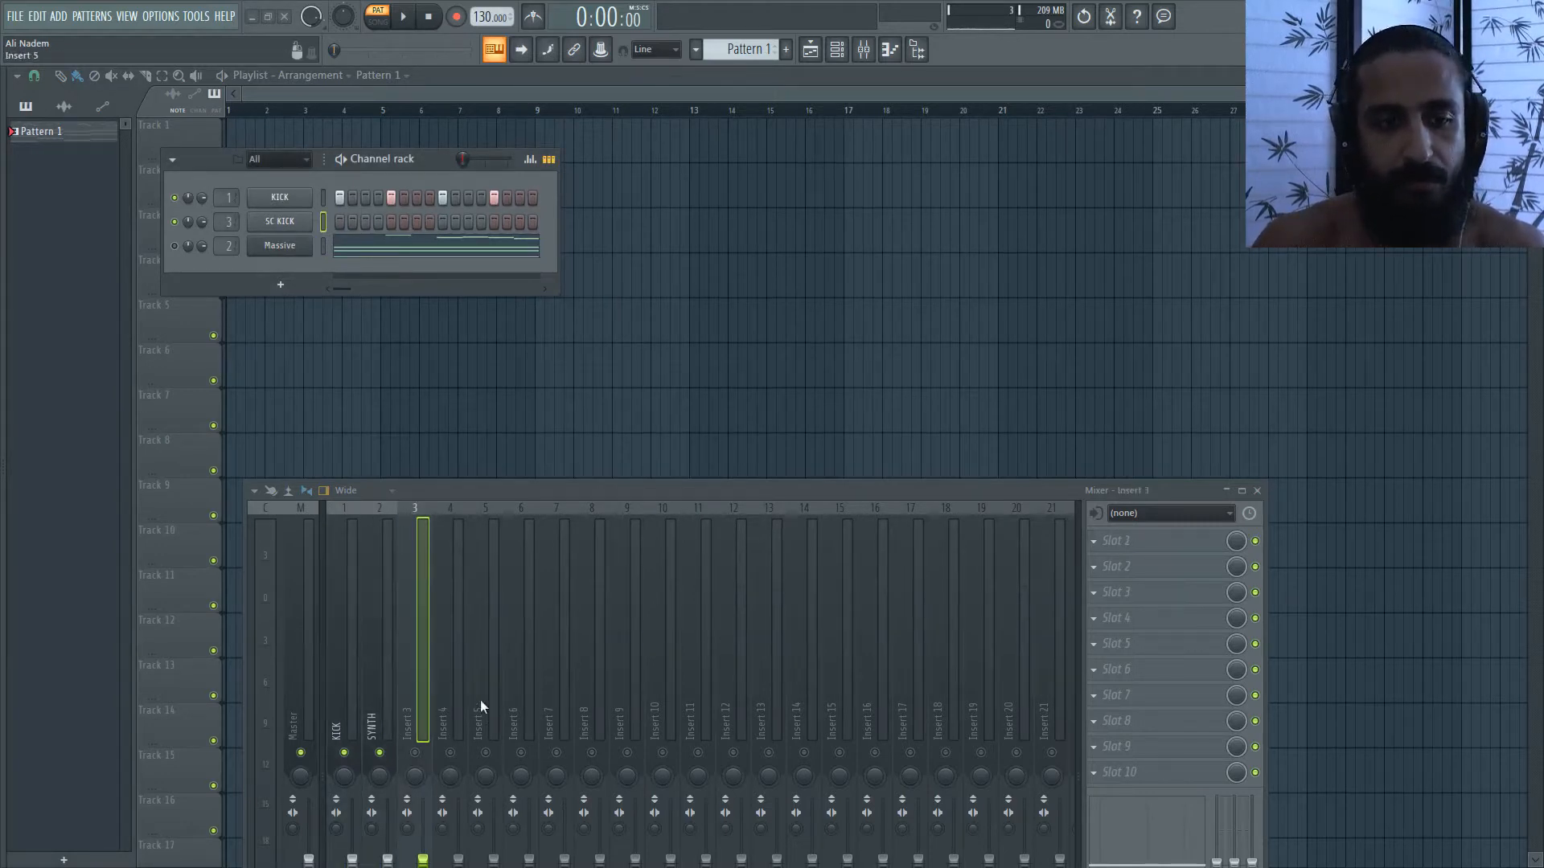
pyautogui.moveTo(480, 489); pyautogui.dragTo(492, 337)
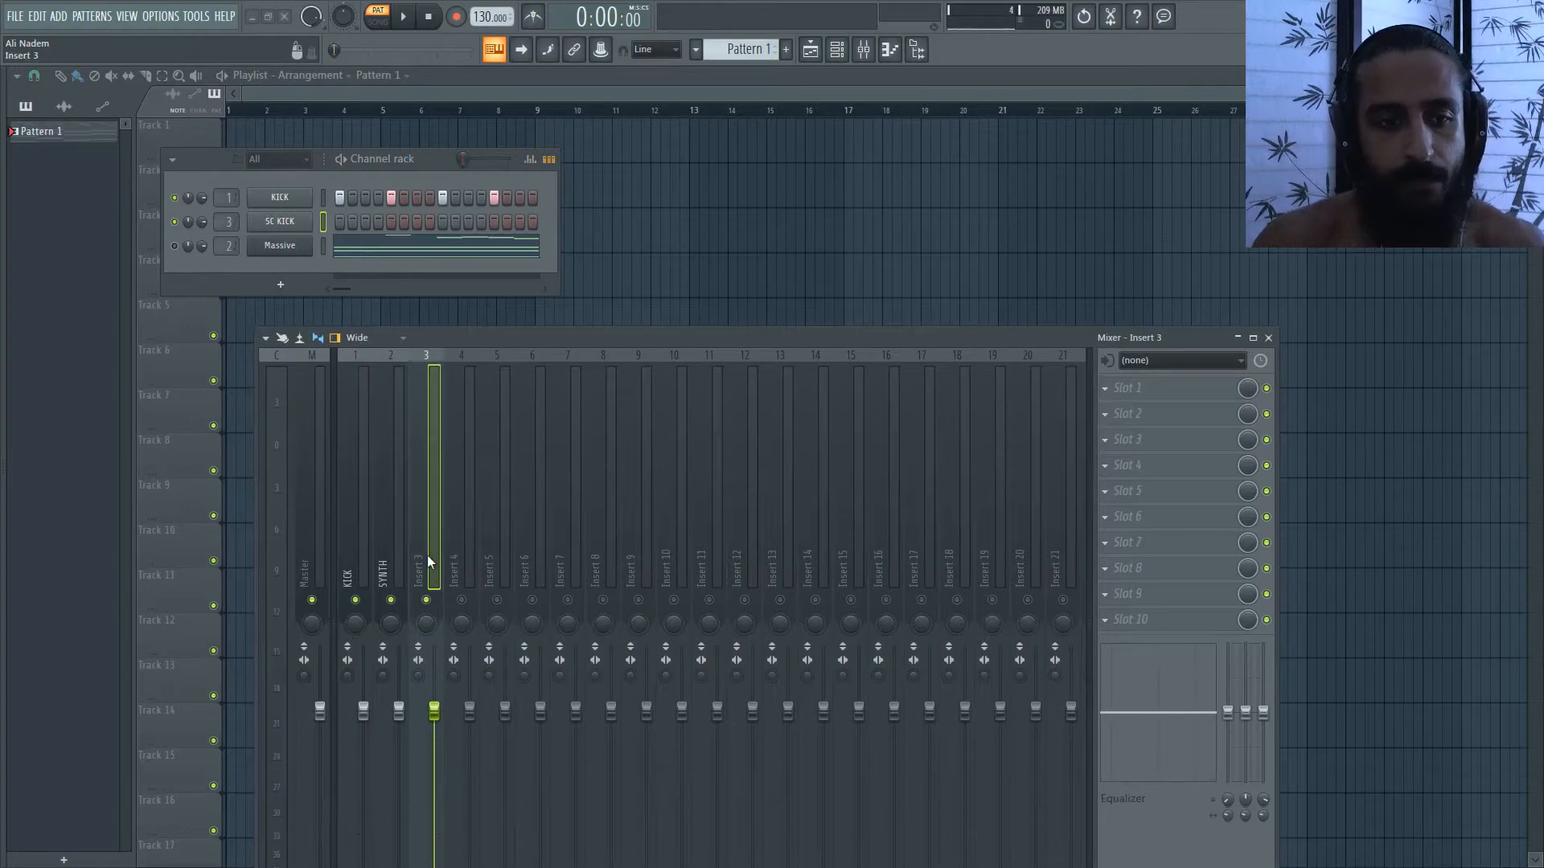
pyautogui.press('F2')
pyautogui.write('SC KICK')
pyautogui.press('Return')
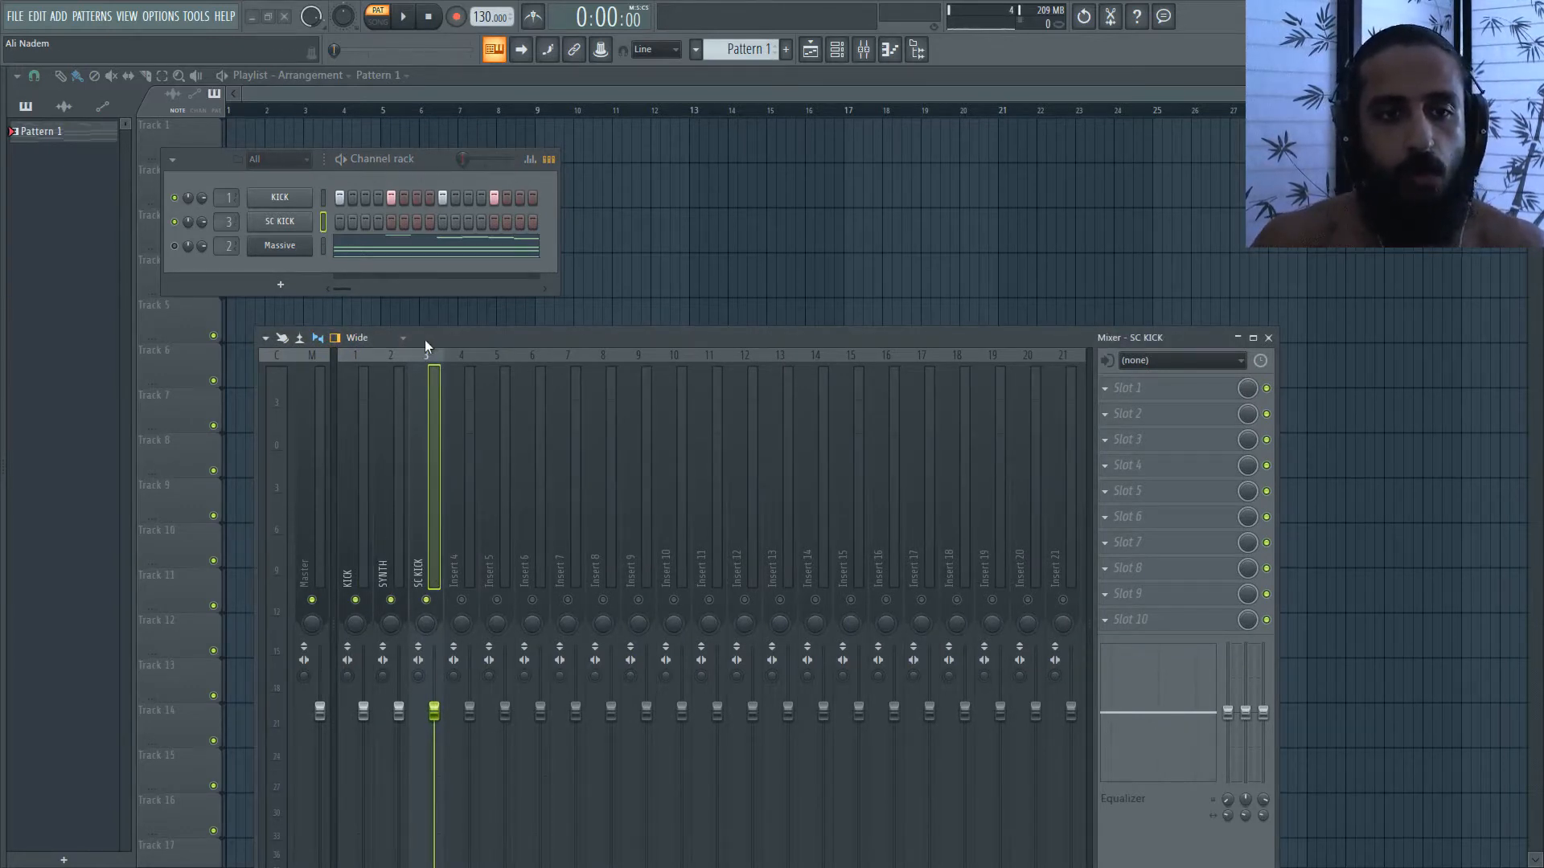
# - Fill every fourth step of the SC KICK channel and play the pattern with that channel soloed
pyautogui.moveTo(424, 340); pyautogui.dragTo(470, 135)
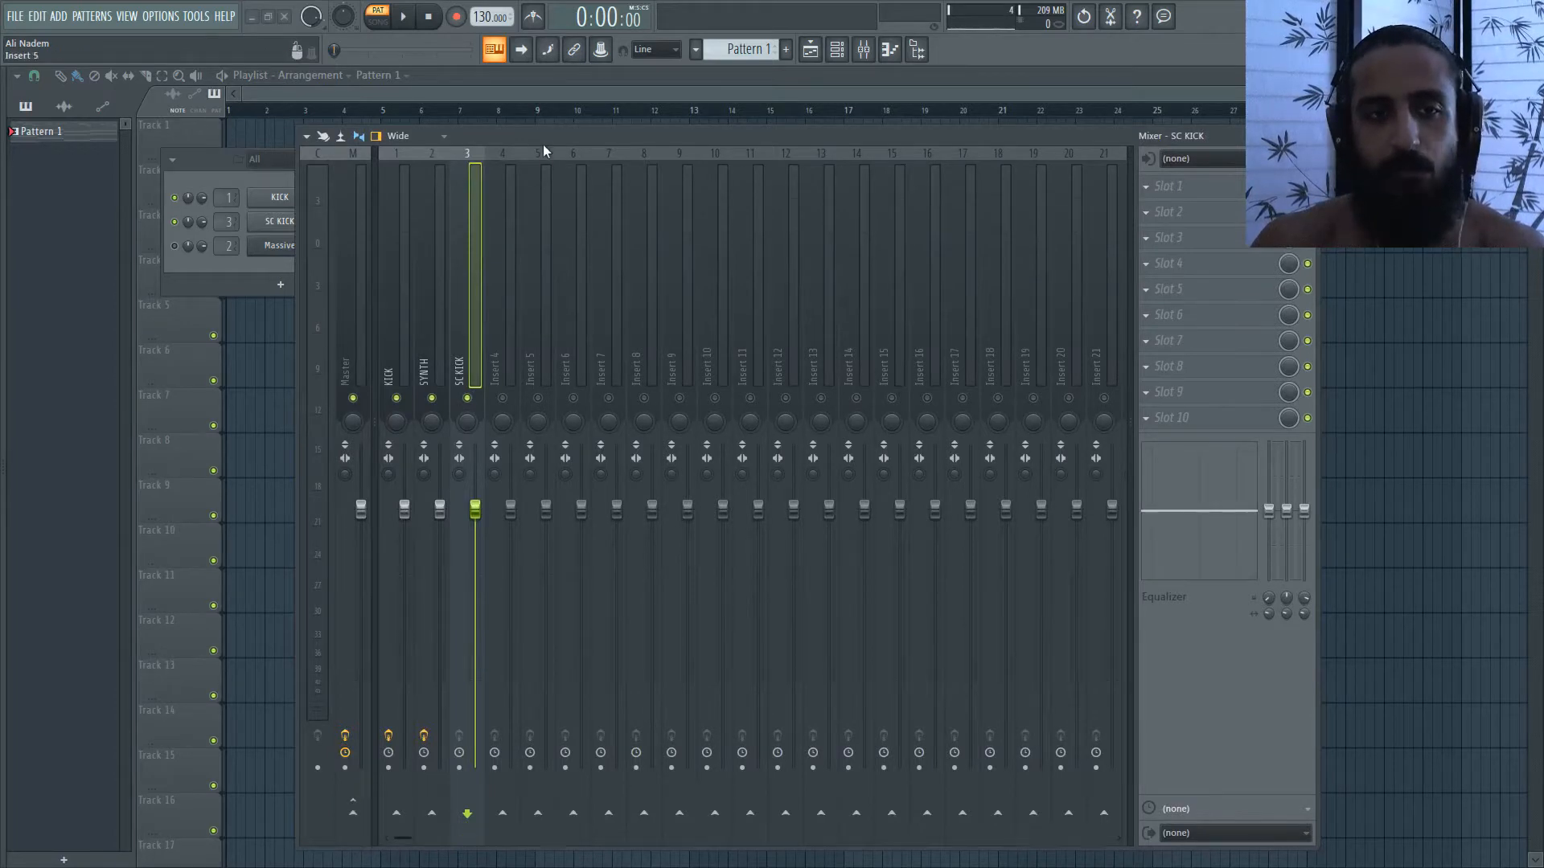
pyautogui.moveTo(543, 143); pyautogui.dragTo(500, 329)
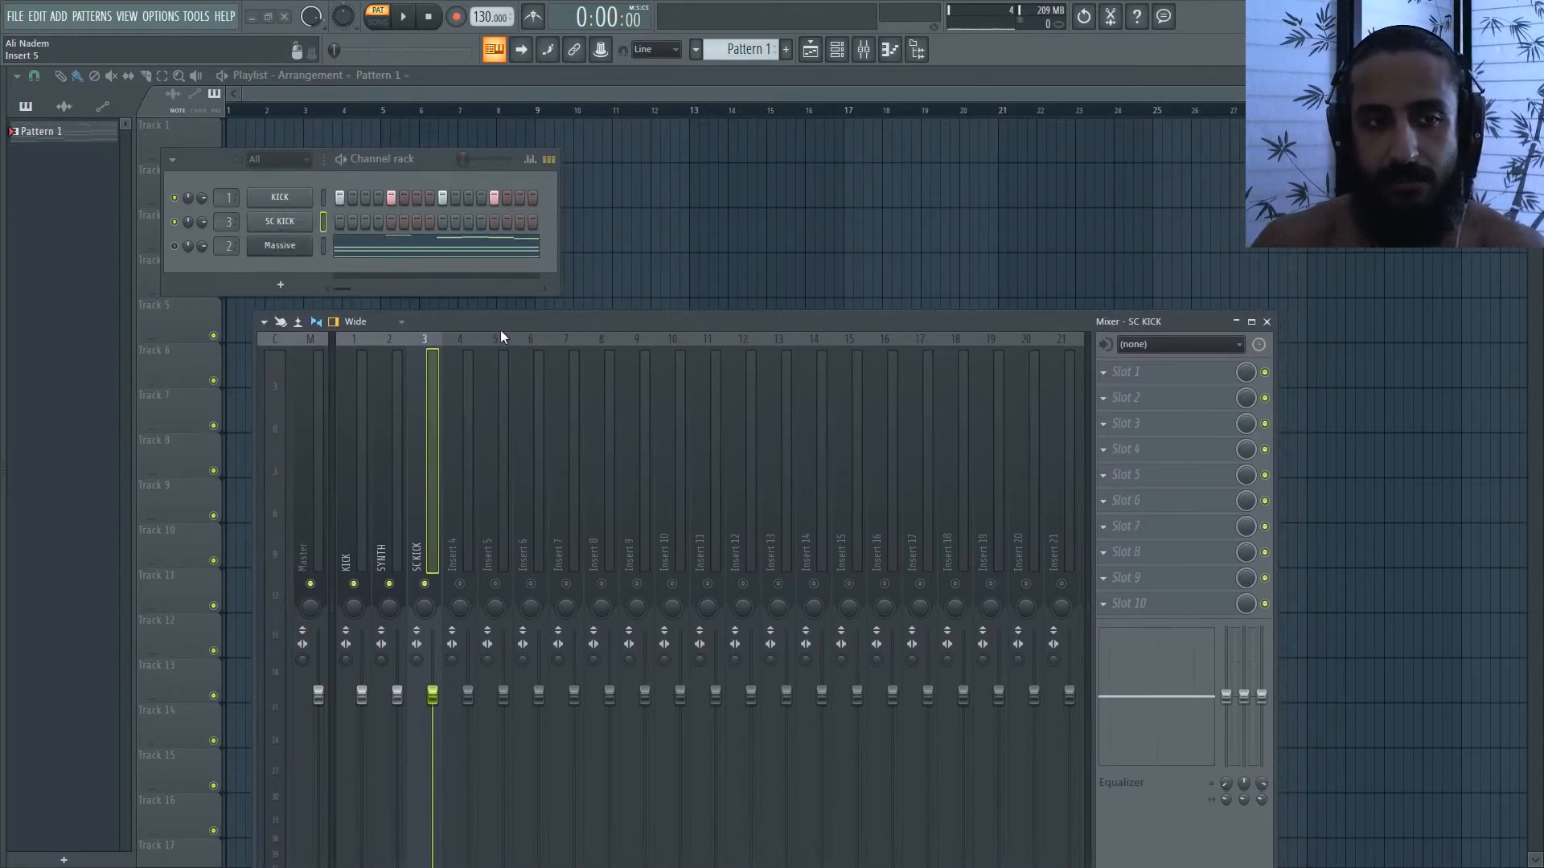
pyautogui.rightClick(309, 214)
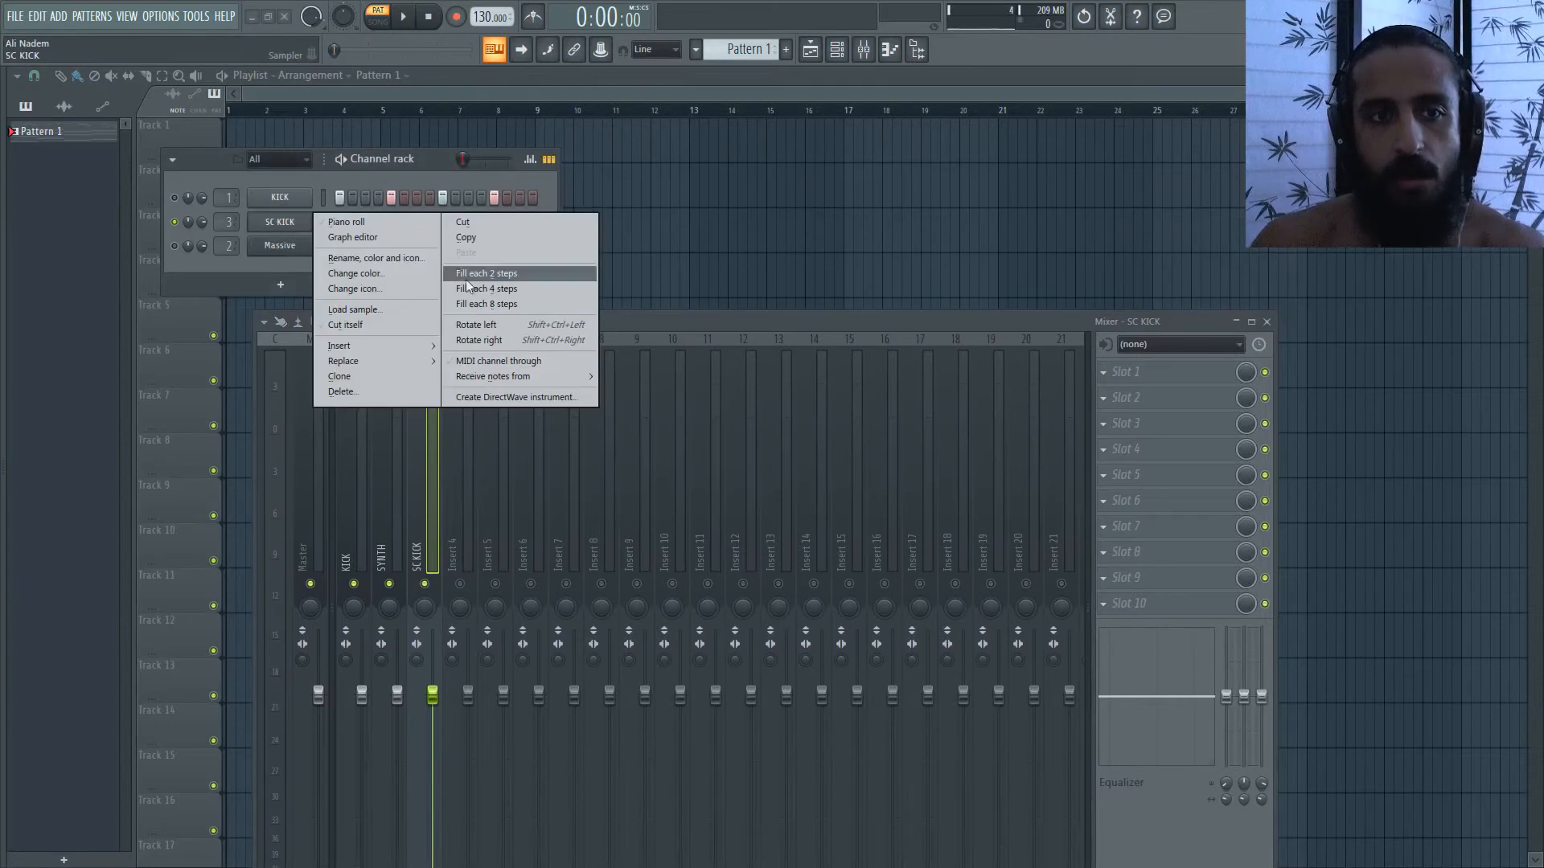
pyautogui.click(476, 293)
pyautogui.press('space')
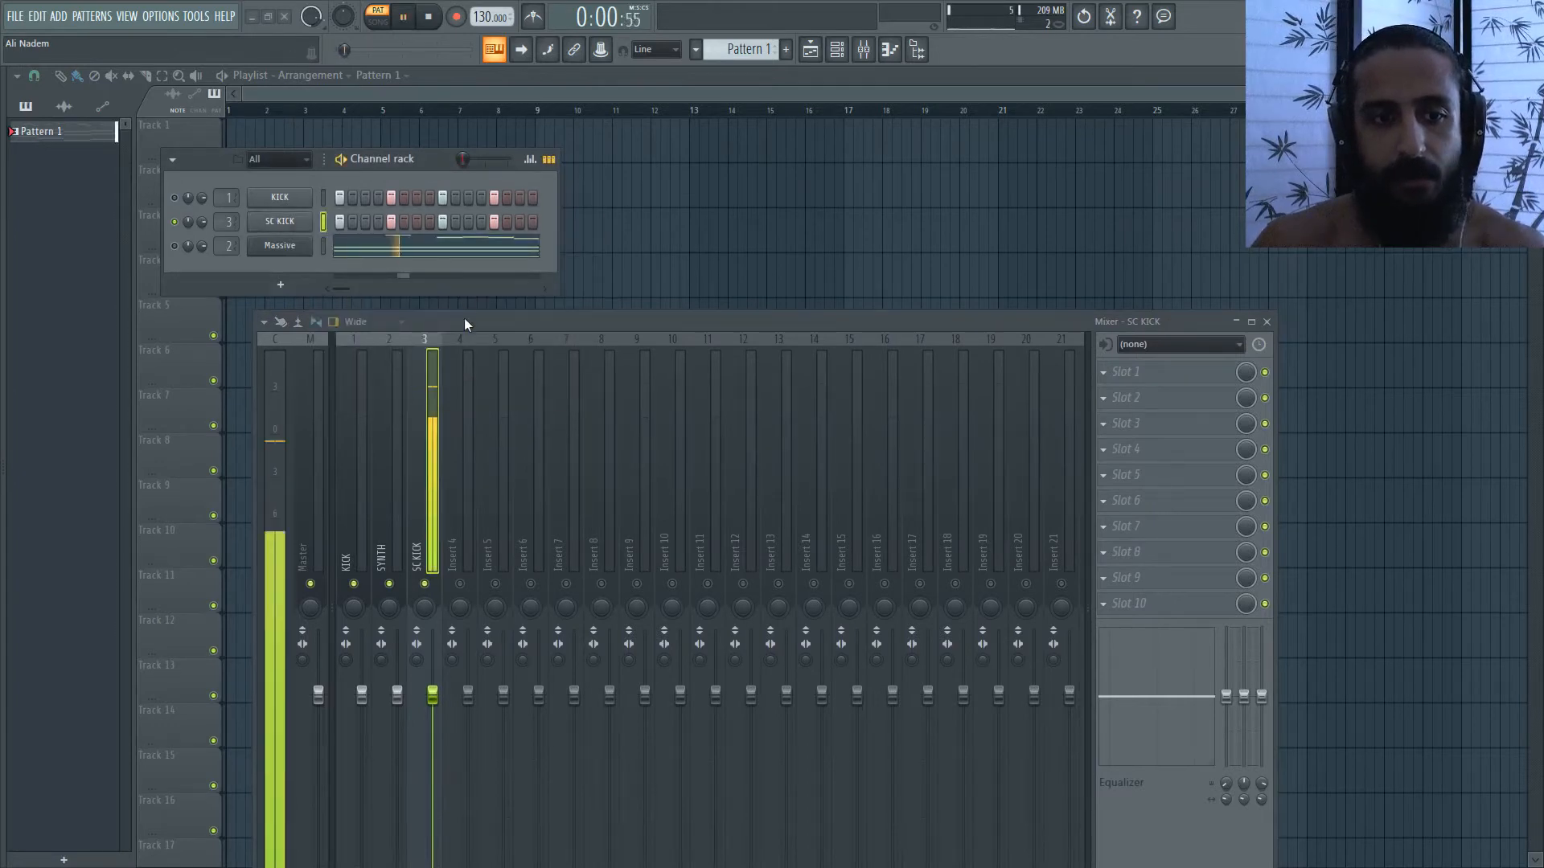
pyautogui.press('space')
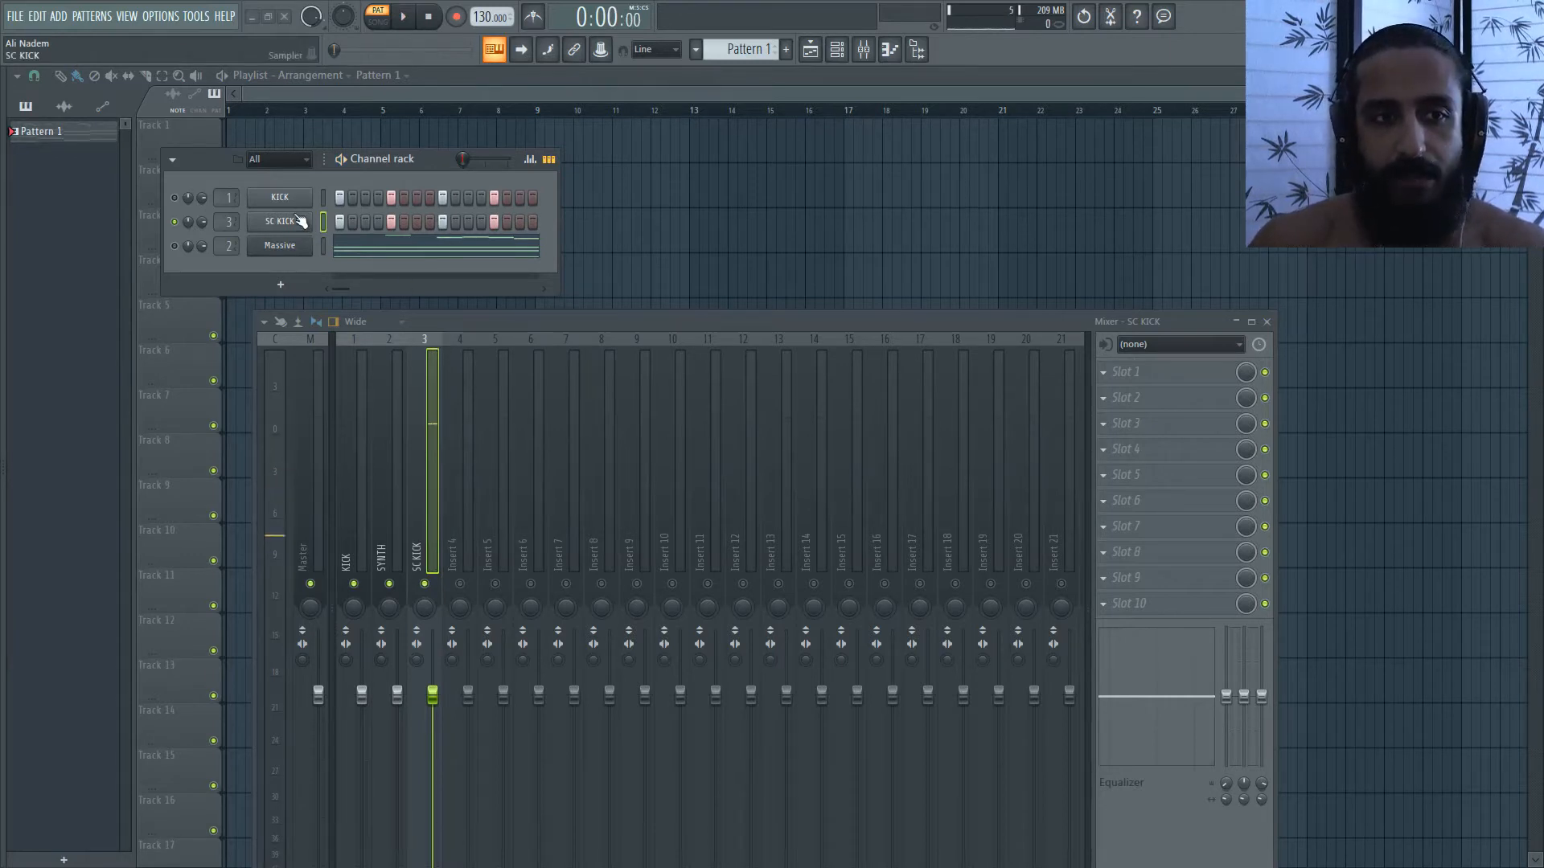
# - Add a Layer channel to the channel rack
pyautogui.click(71, 18)
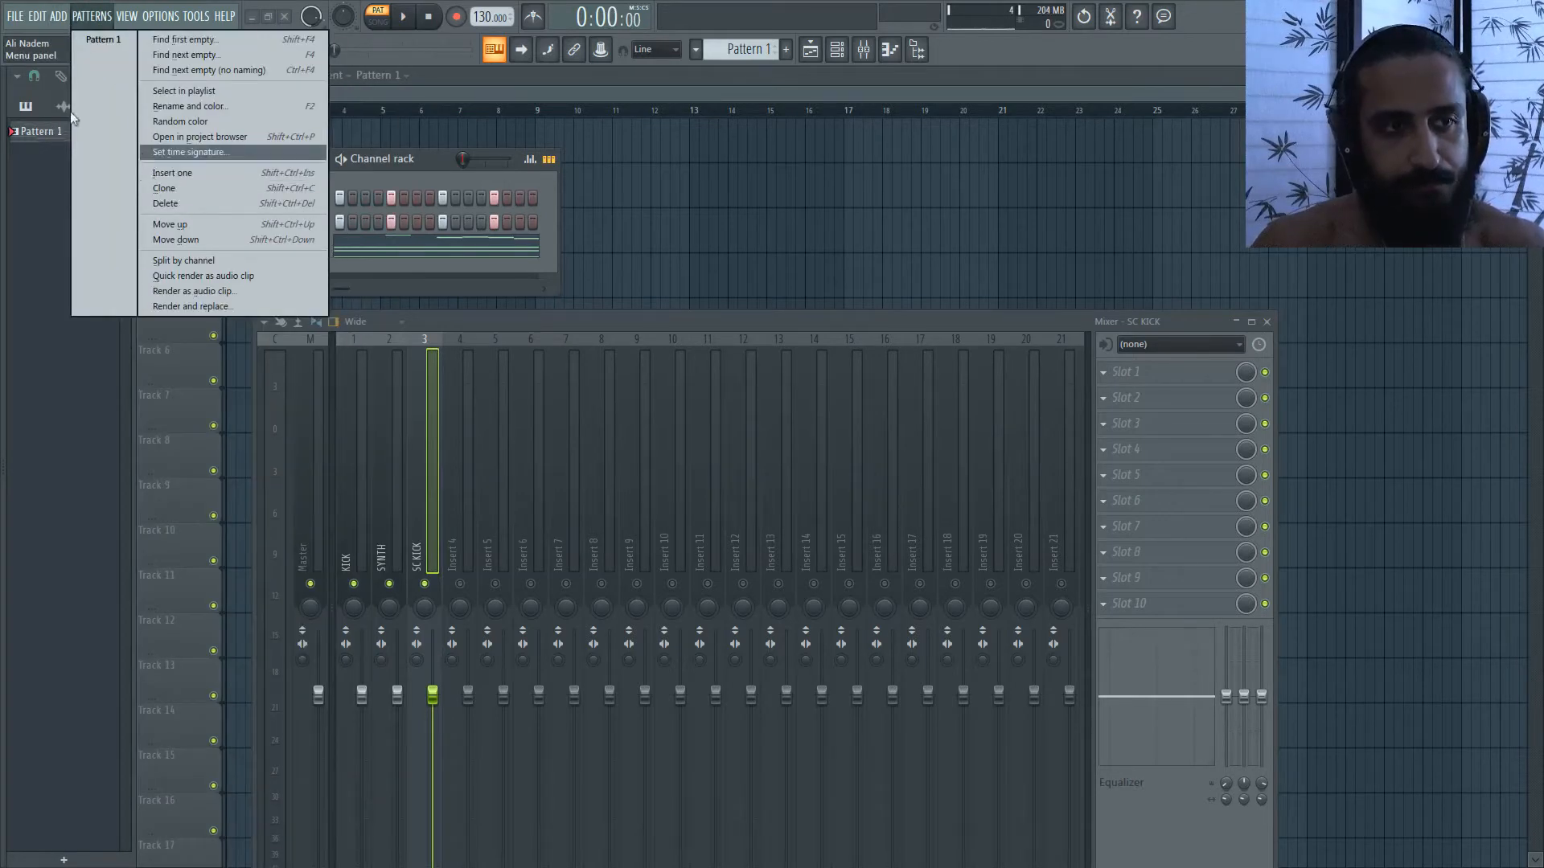
pyautogui.click(57, 16)
pyautogui.click(98, 170)
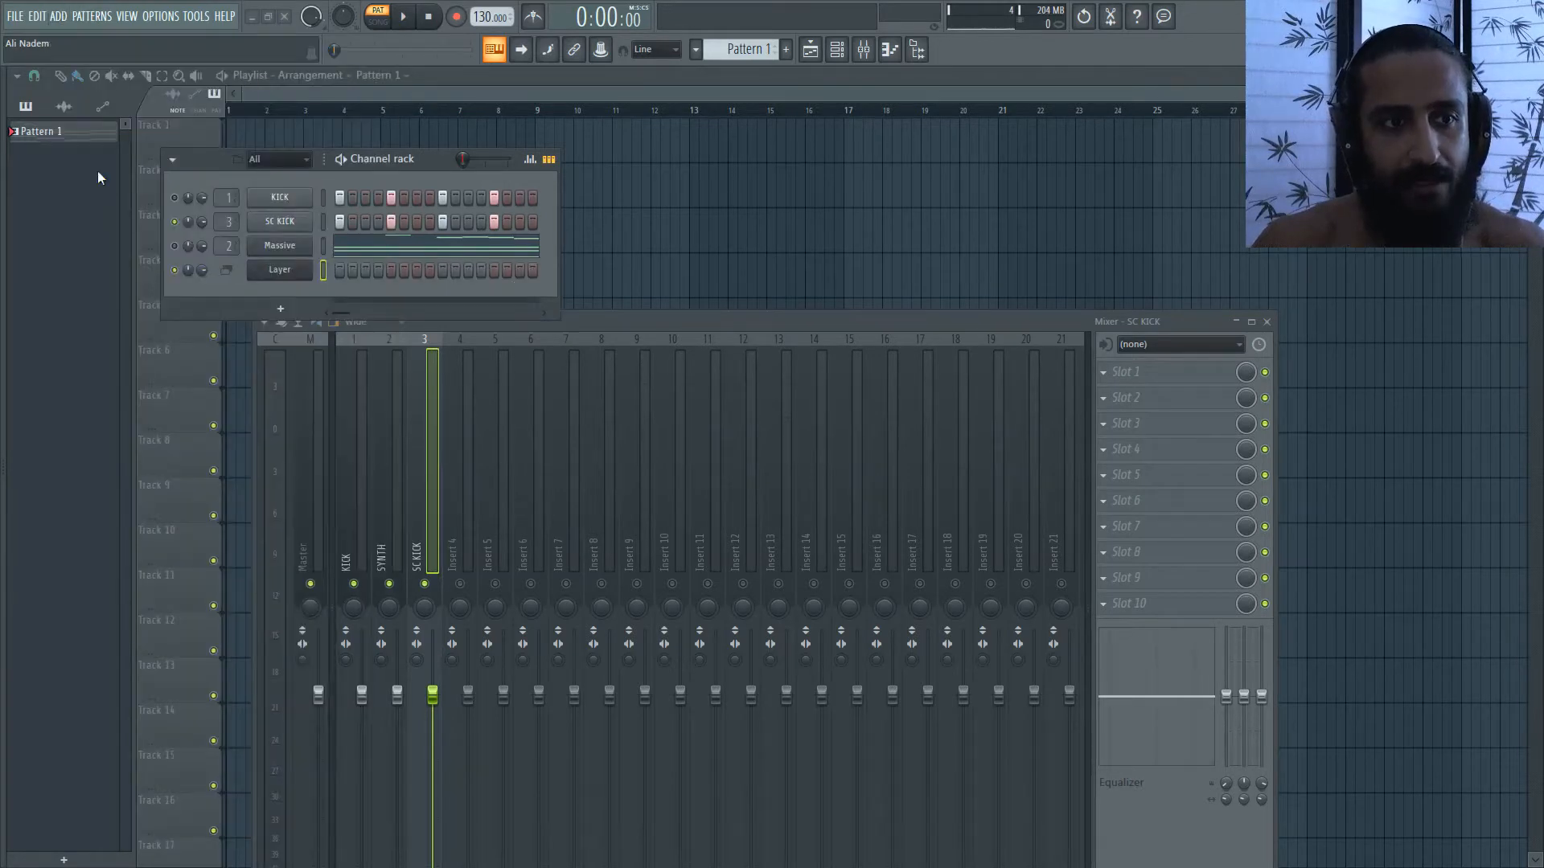
# - Open the Layer channel's settings and set the KICK and SC KICK channels as its children
pyautogui.click(302, 270)
pyautogui.moveTo(159, 255); pyautogui.dragTo(659, 136)
pyautogui.moveTo(620, 325); pyautogui.dragTo(593, 502)
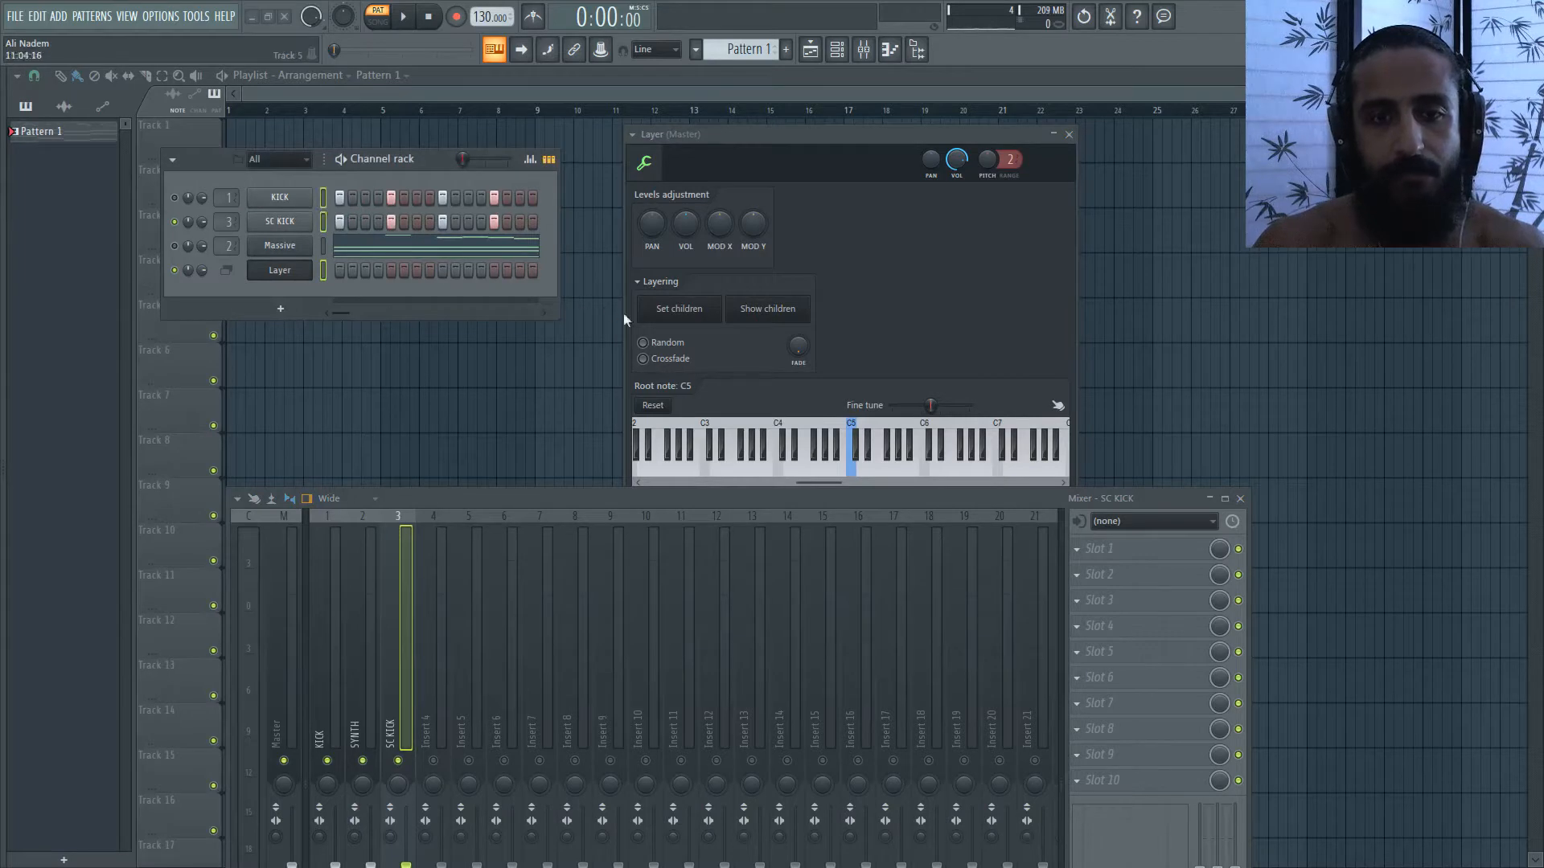
pyautogui.click(690, 310)
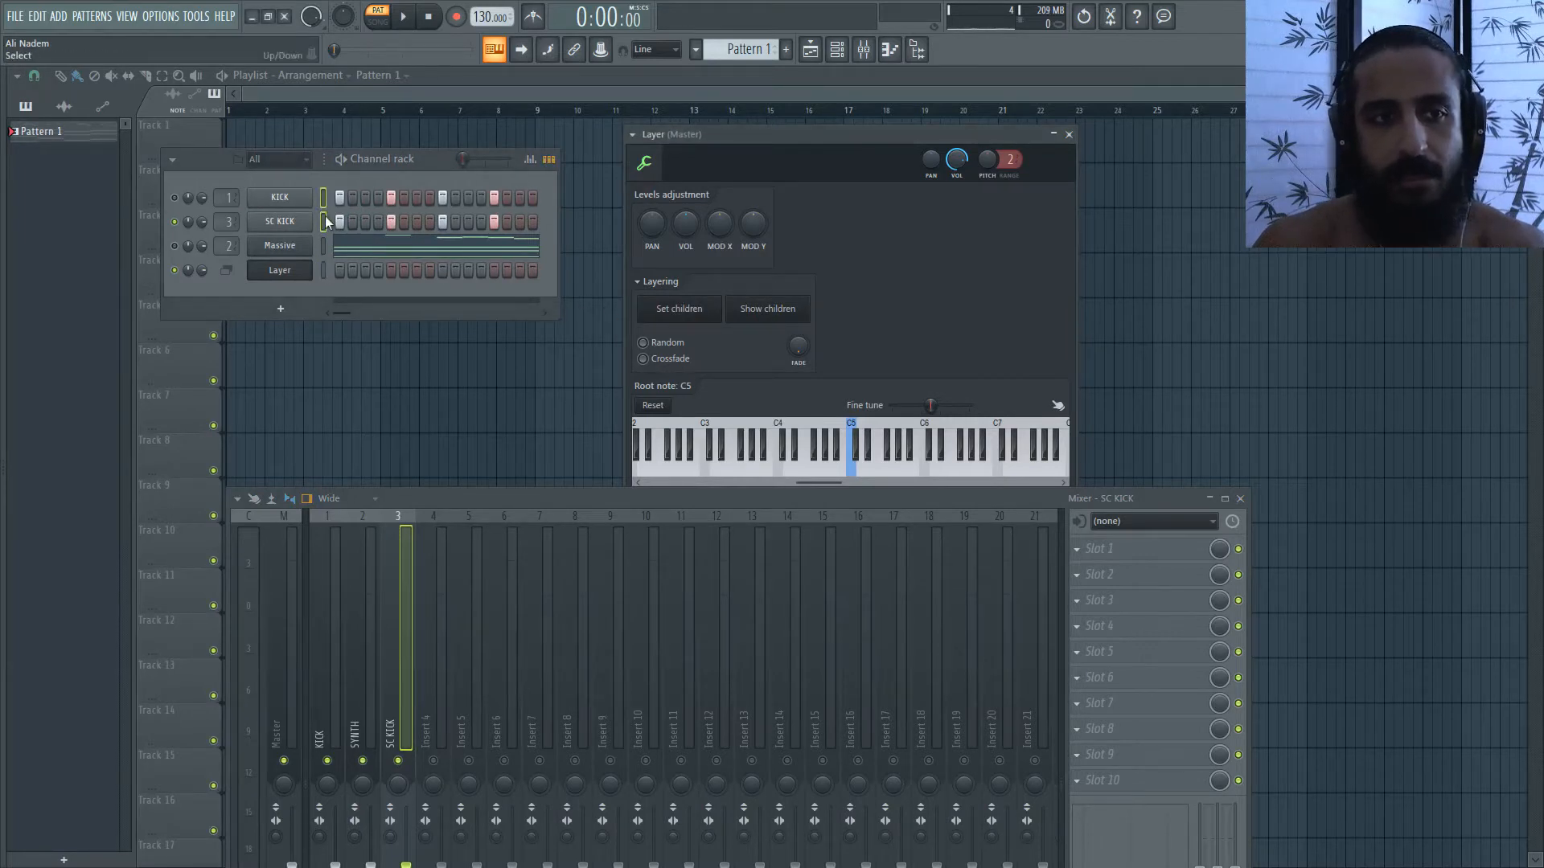
# - Clear the steps on the KICK and SC KICK channels and fill every fourth step of the Layer channel
pyautogui.moveTo(339, 221); pyautogui.dragTo(494, 220)
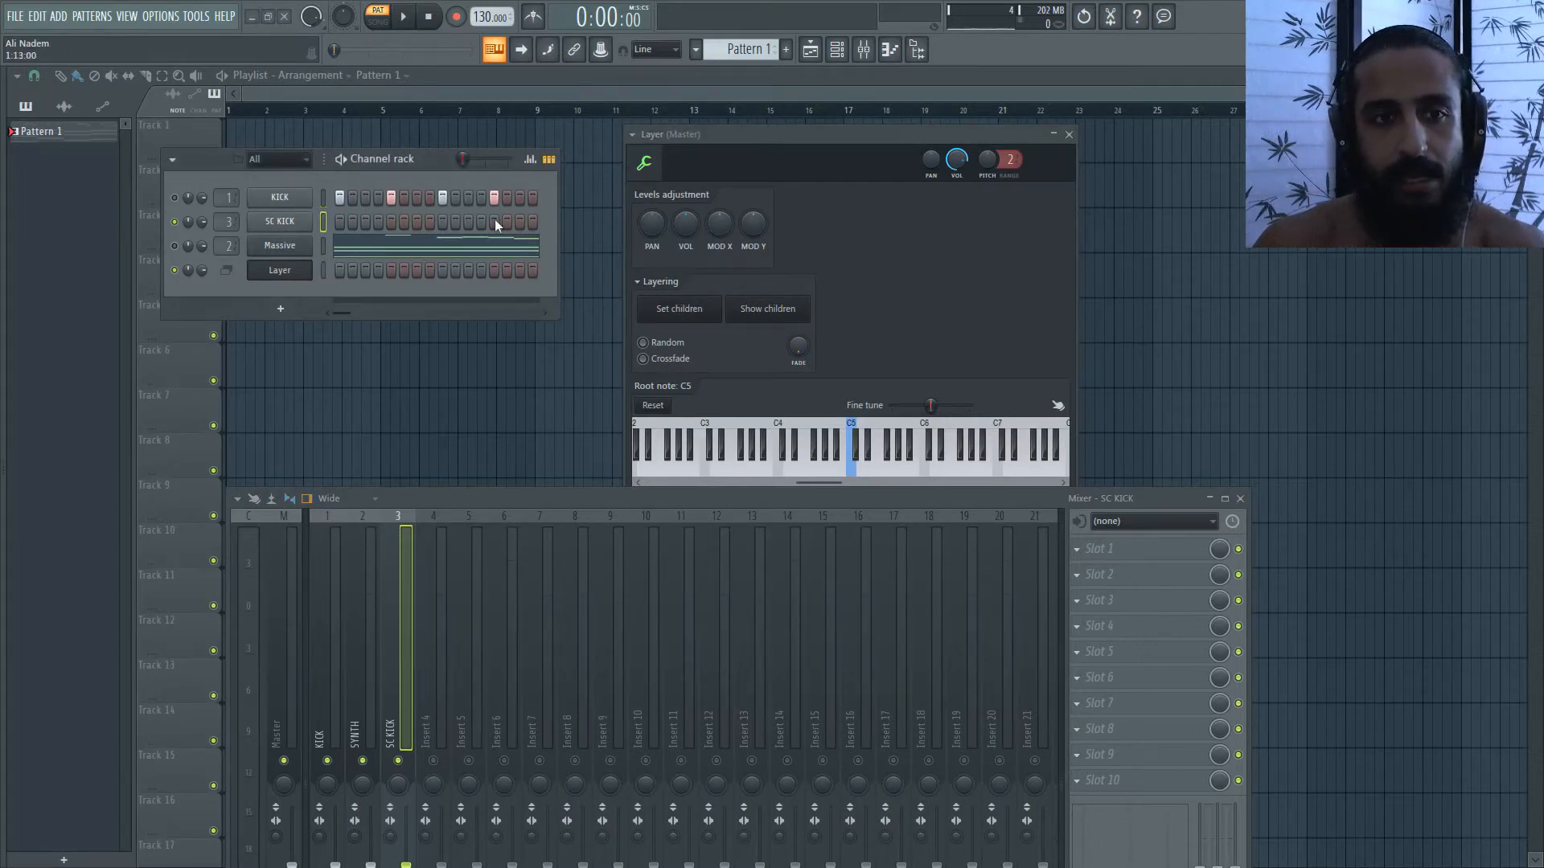
pyautogui.rightClick(288, 269)
pyautogui.click(498, 336)
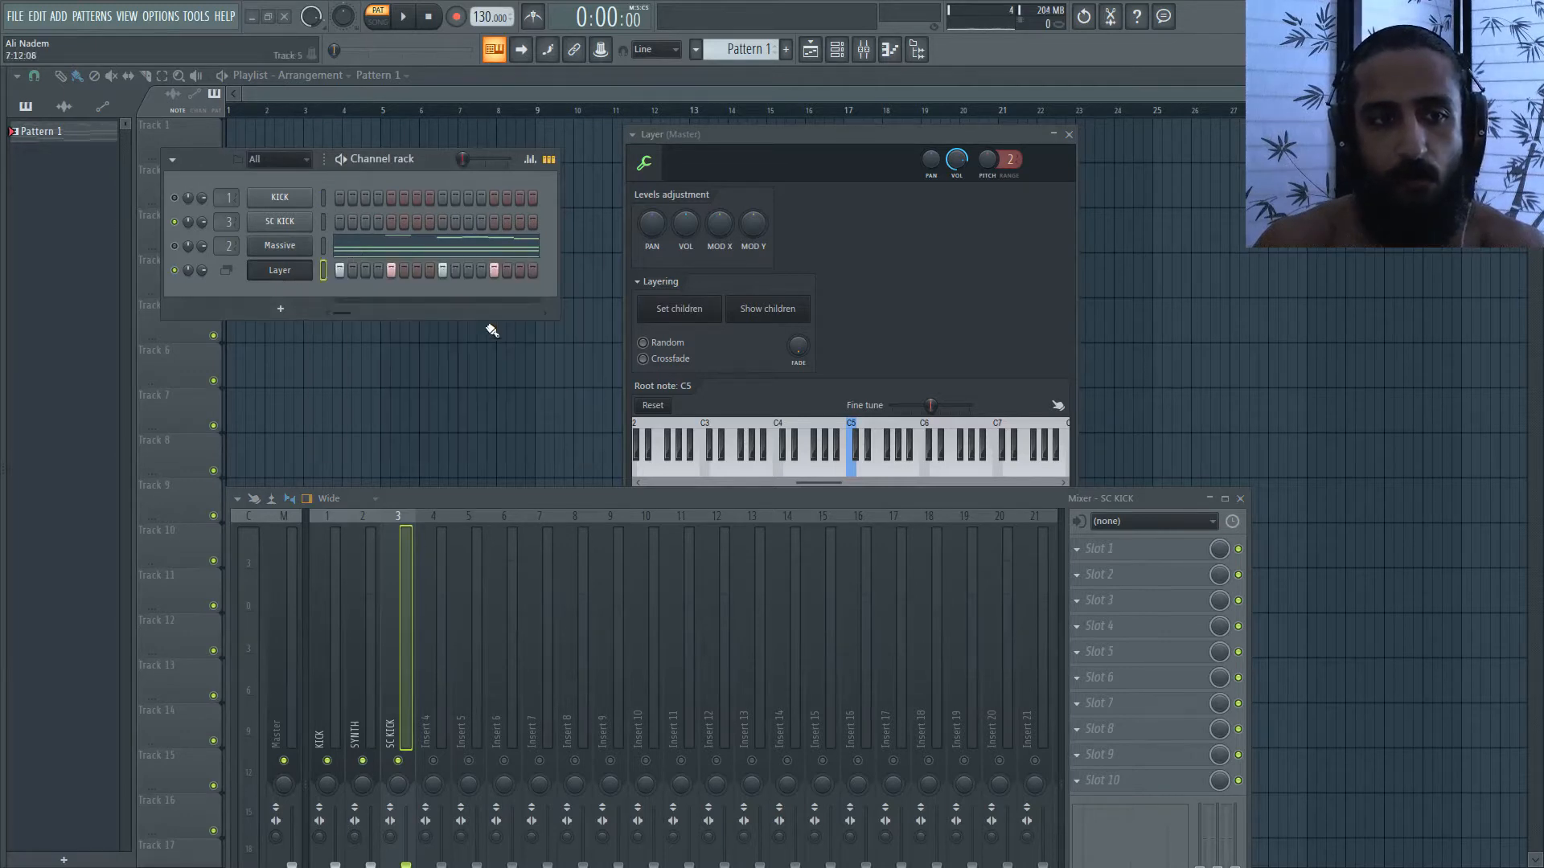
# - Unmute the KICK channel and play the layered pattern with the KICK mixer track muted
pyautogui.press('space')
pyautogui.click(174, 198)
pyautogui.press('space')
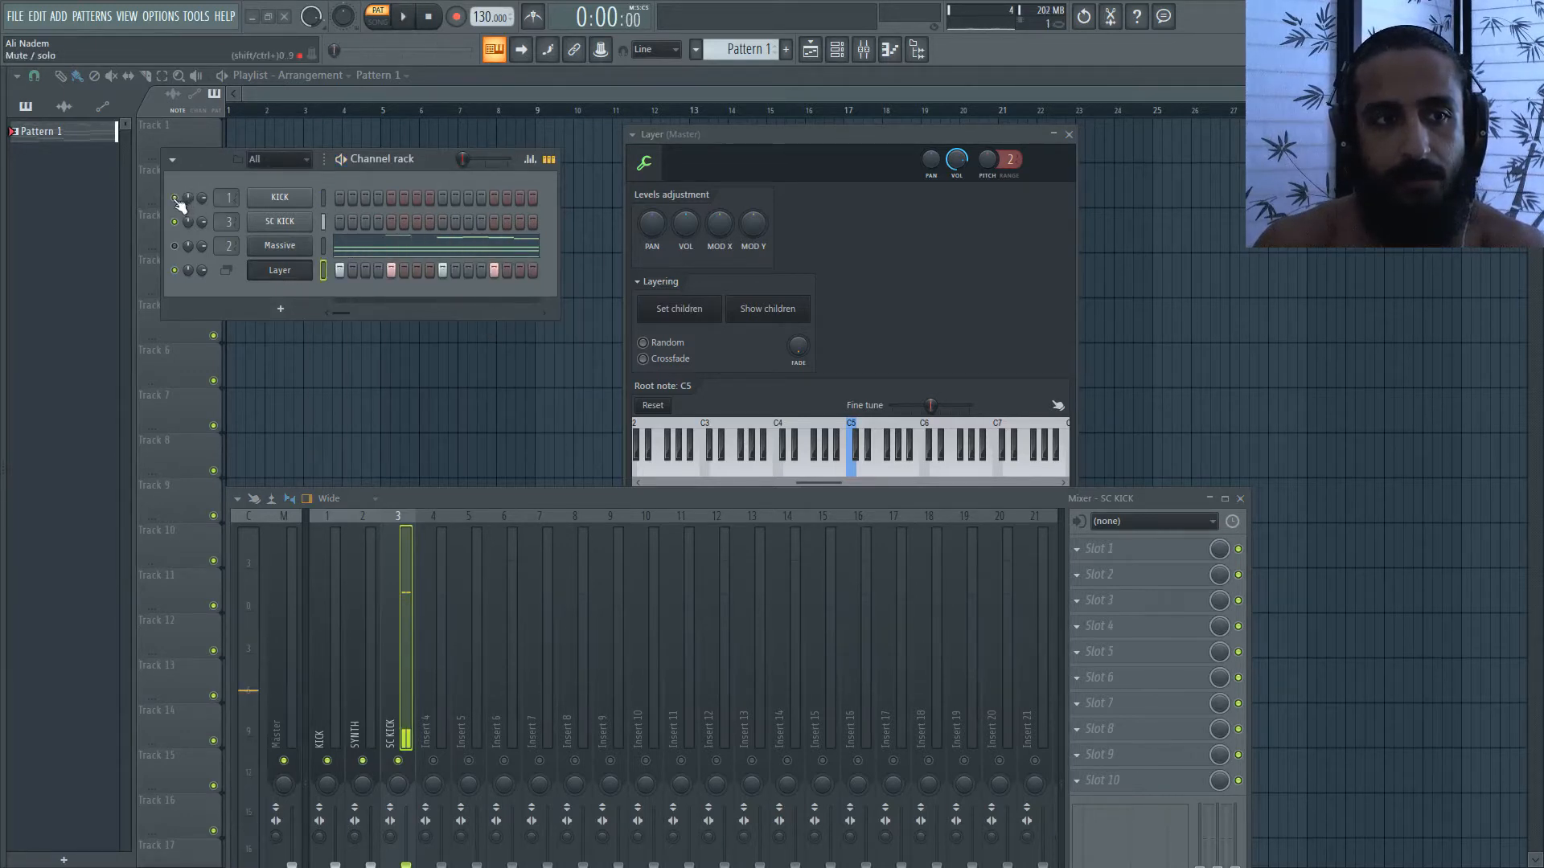
pyautogui.click(327, 761)
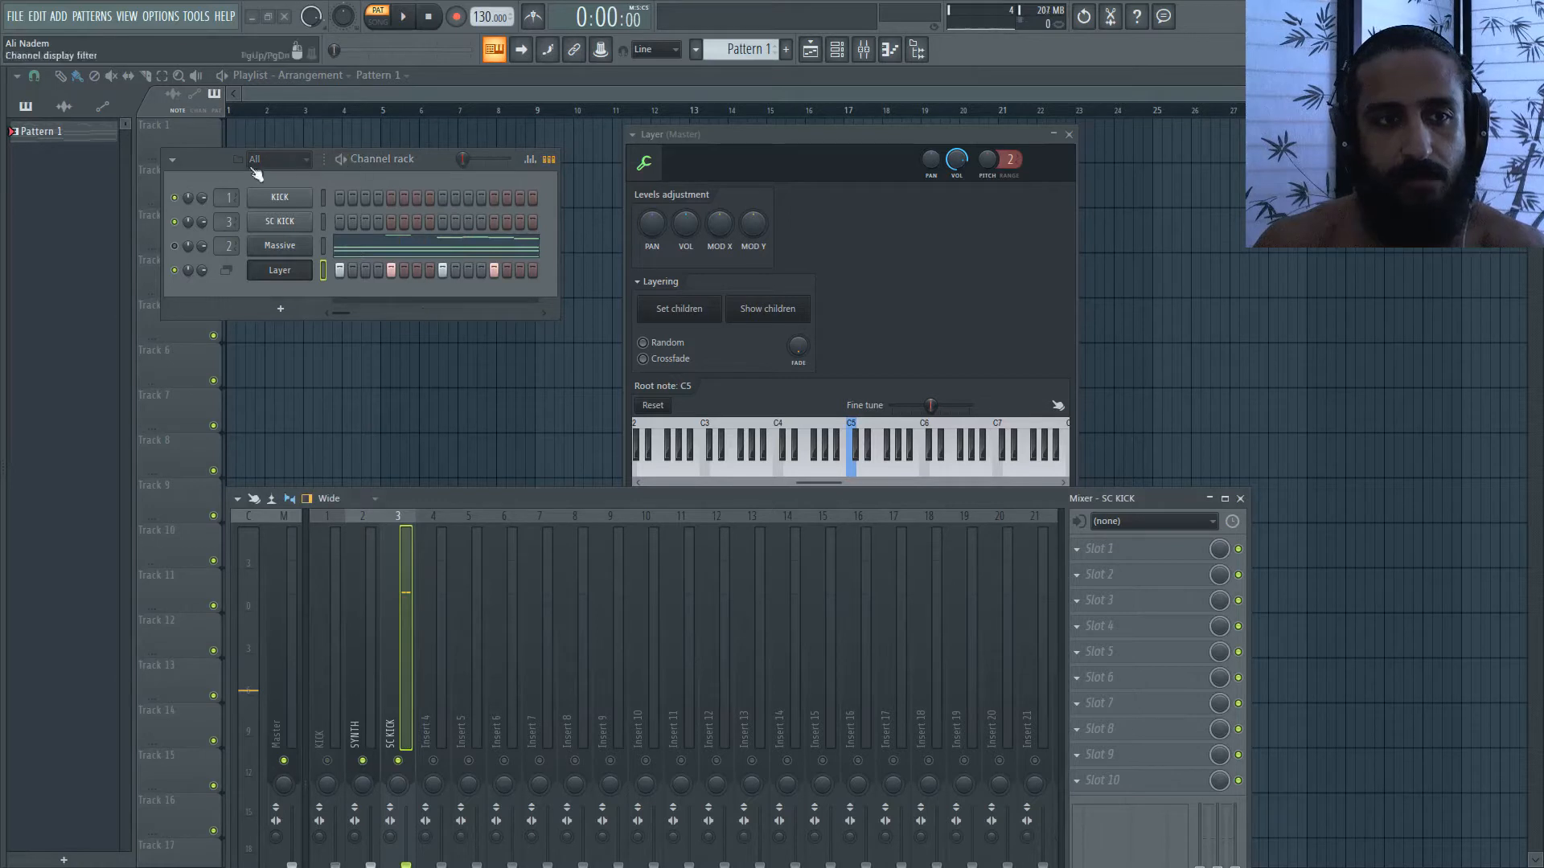
pyautogui.press('space')
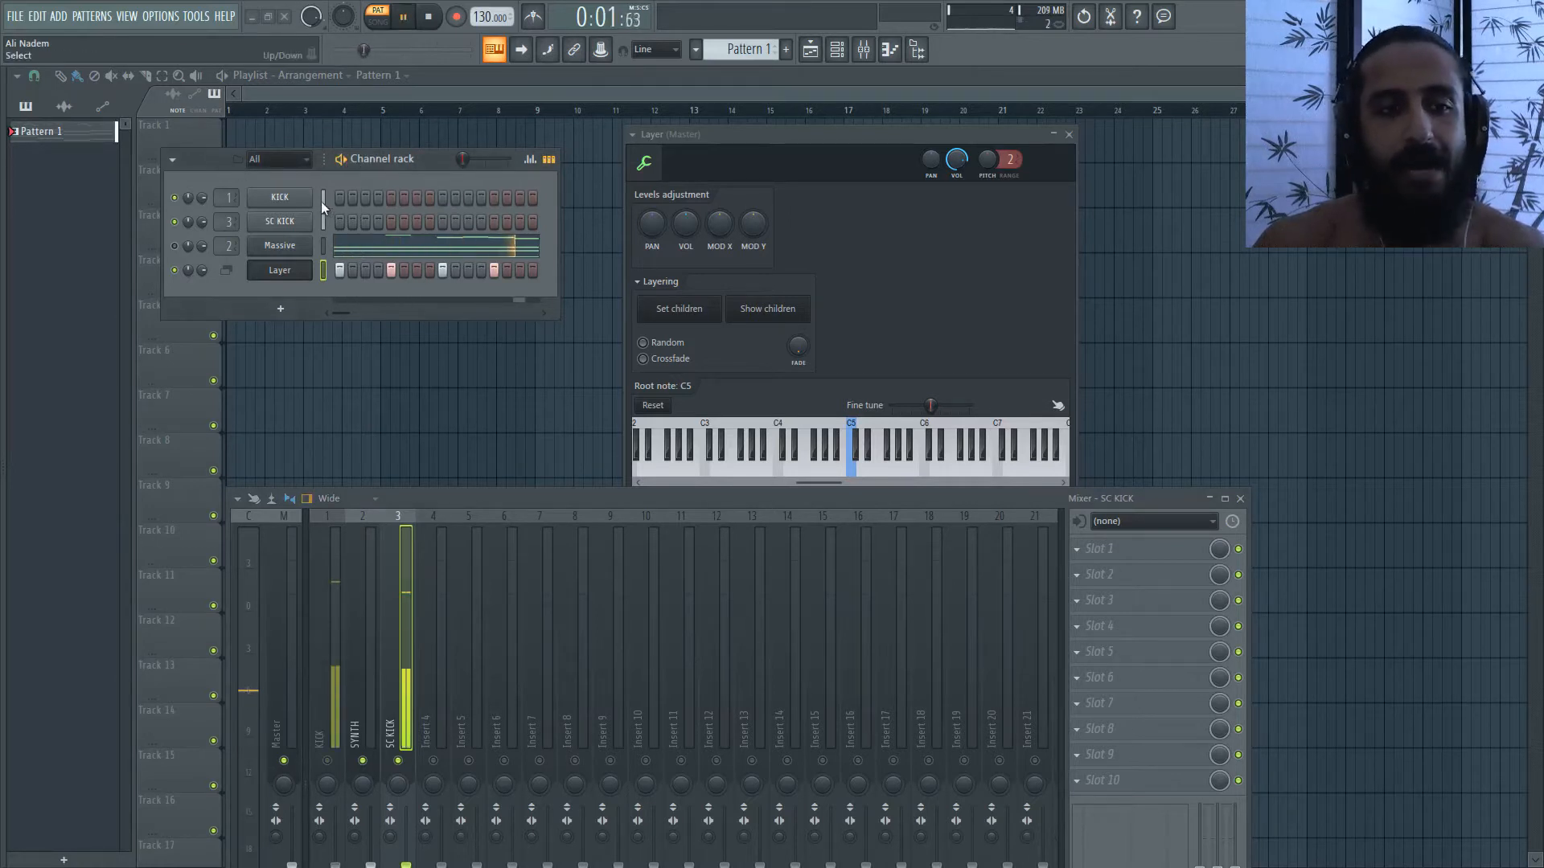
pyautogui.press('space')
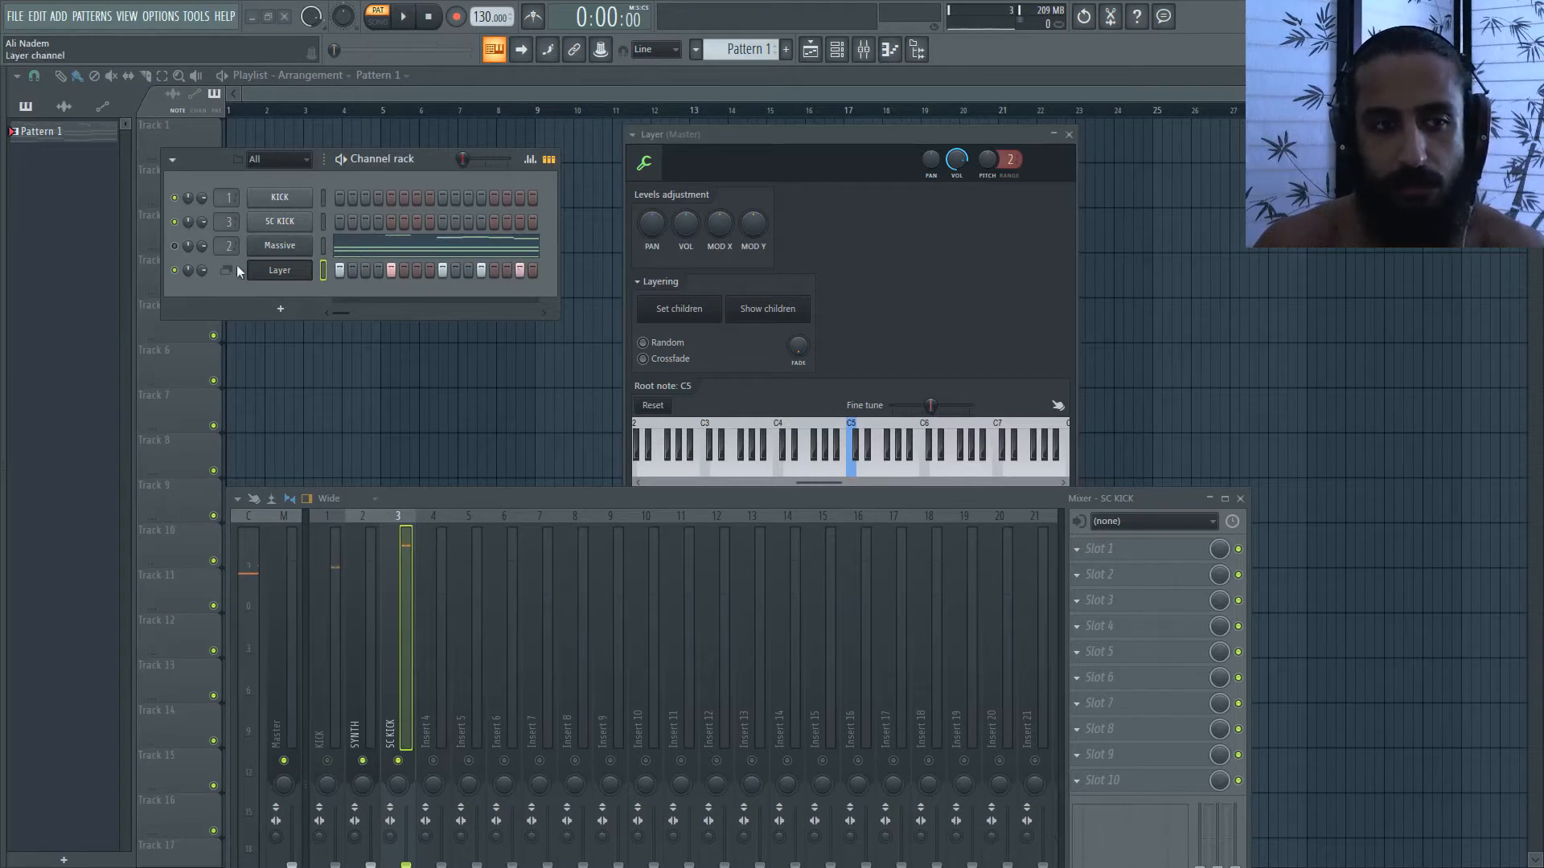
# - Unmute the KICK mixer track and play the Layer pattern through both kick tracks
pyautogui.click(328, 761)
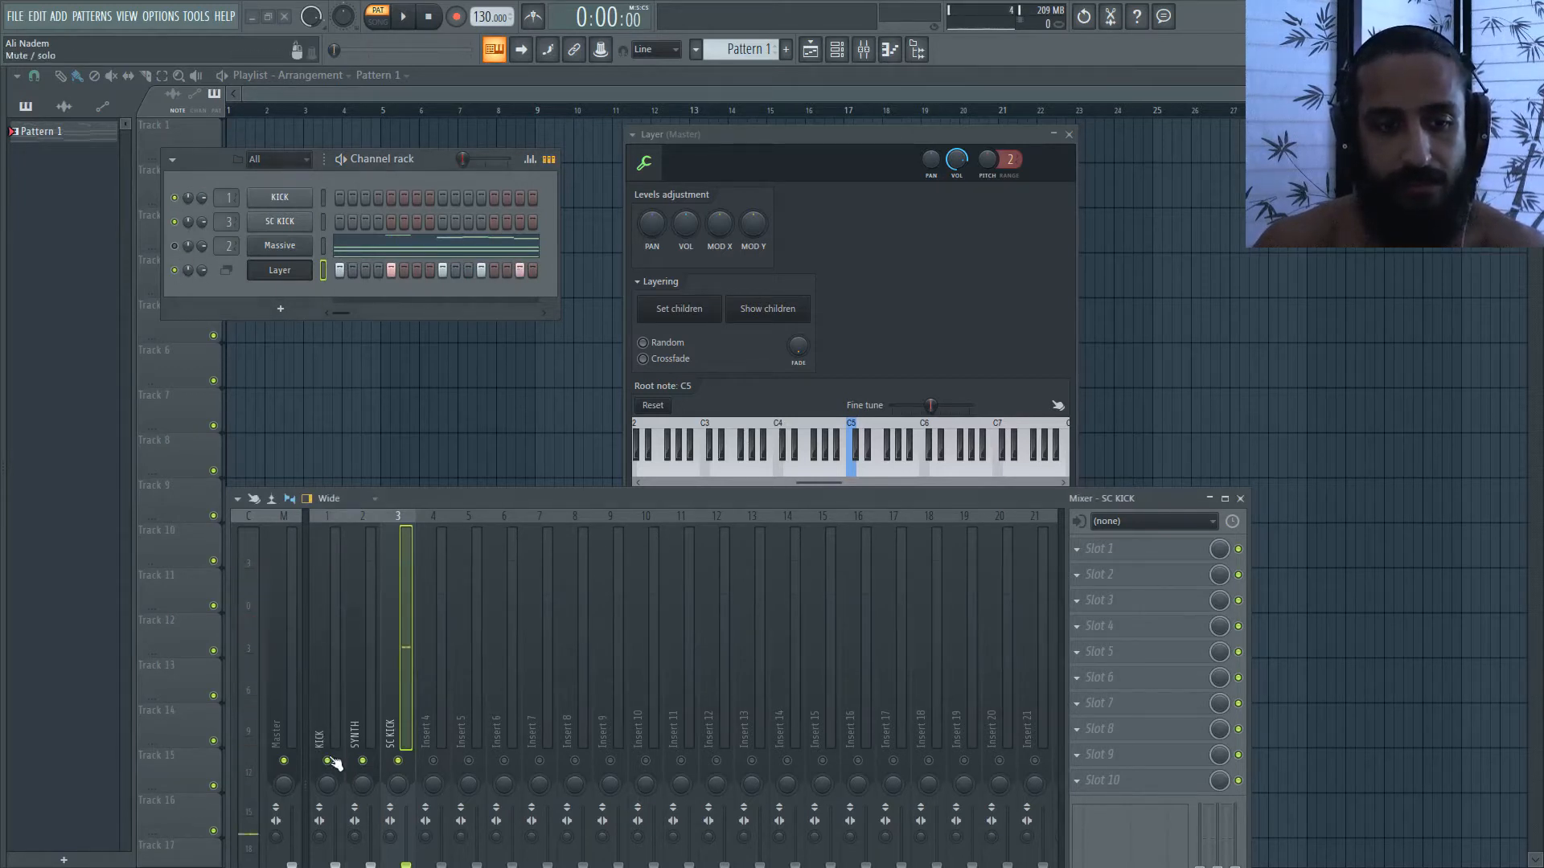
pyautogui.press('space')
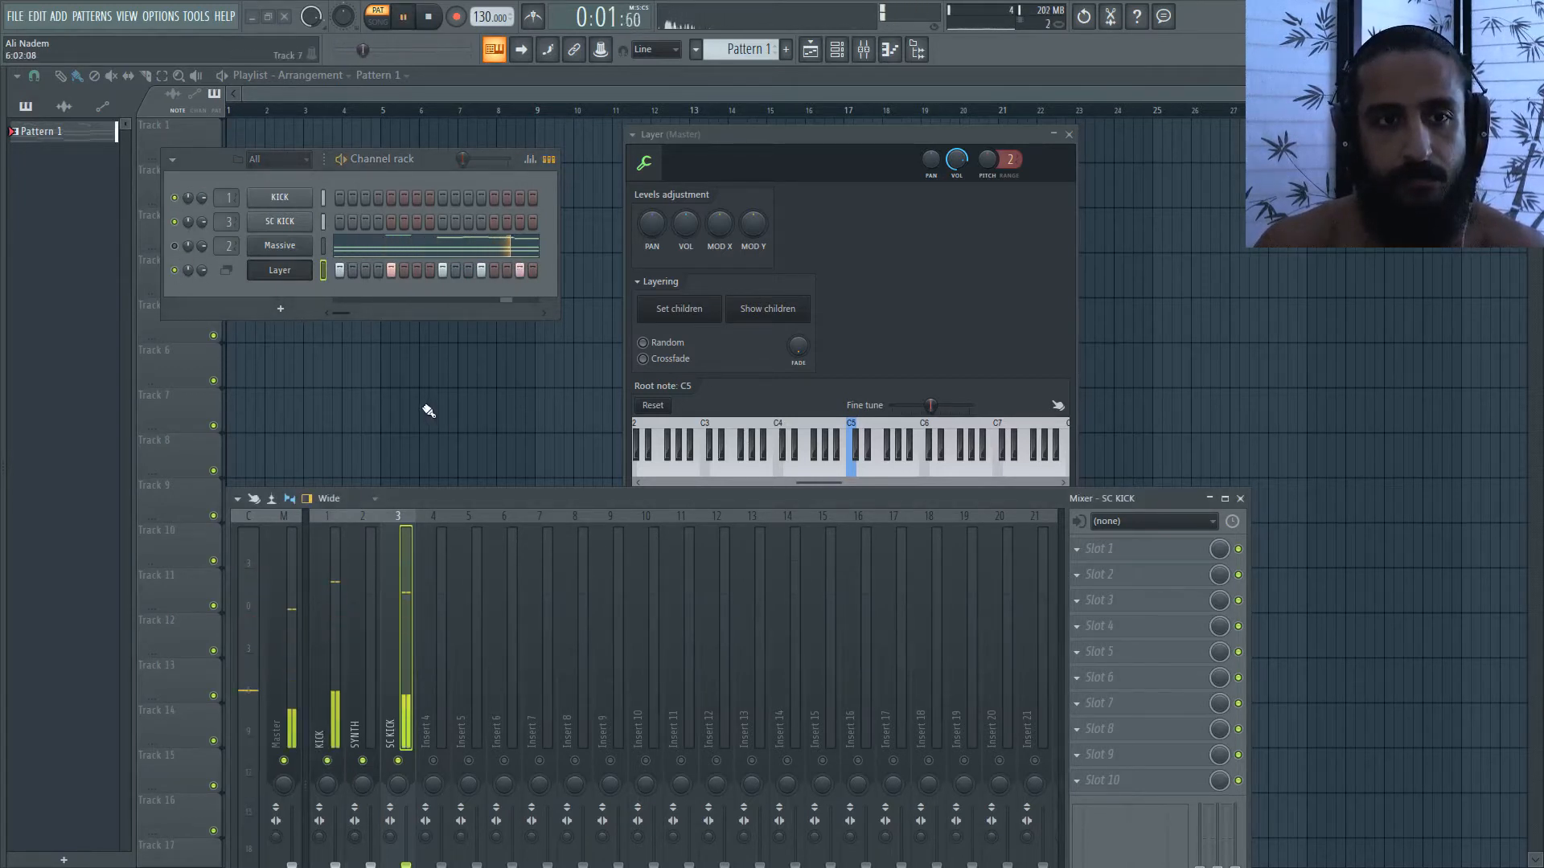
pyautogui.press('space')
# - Turn on Cut self for the SC KICK and KICK channels in their miscellaneous settings
pyautogui.click(287, 225)
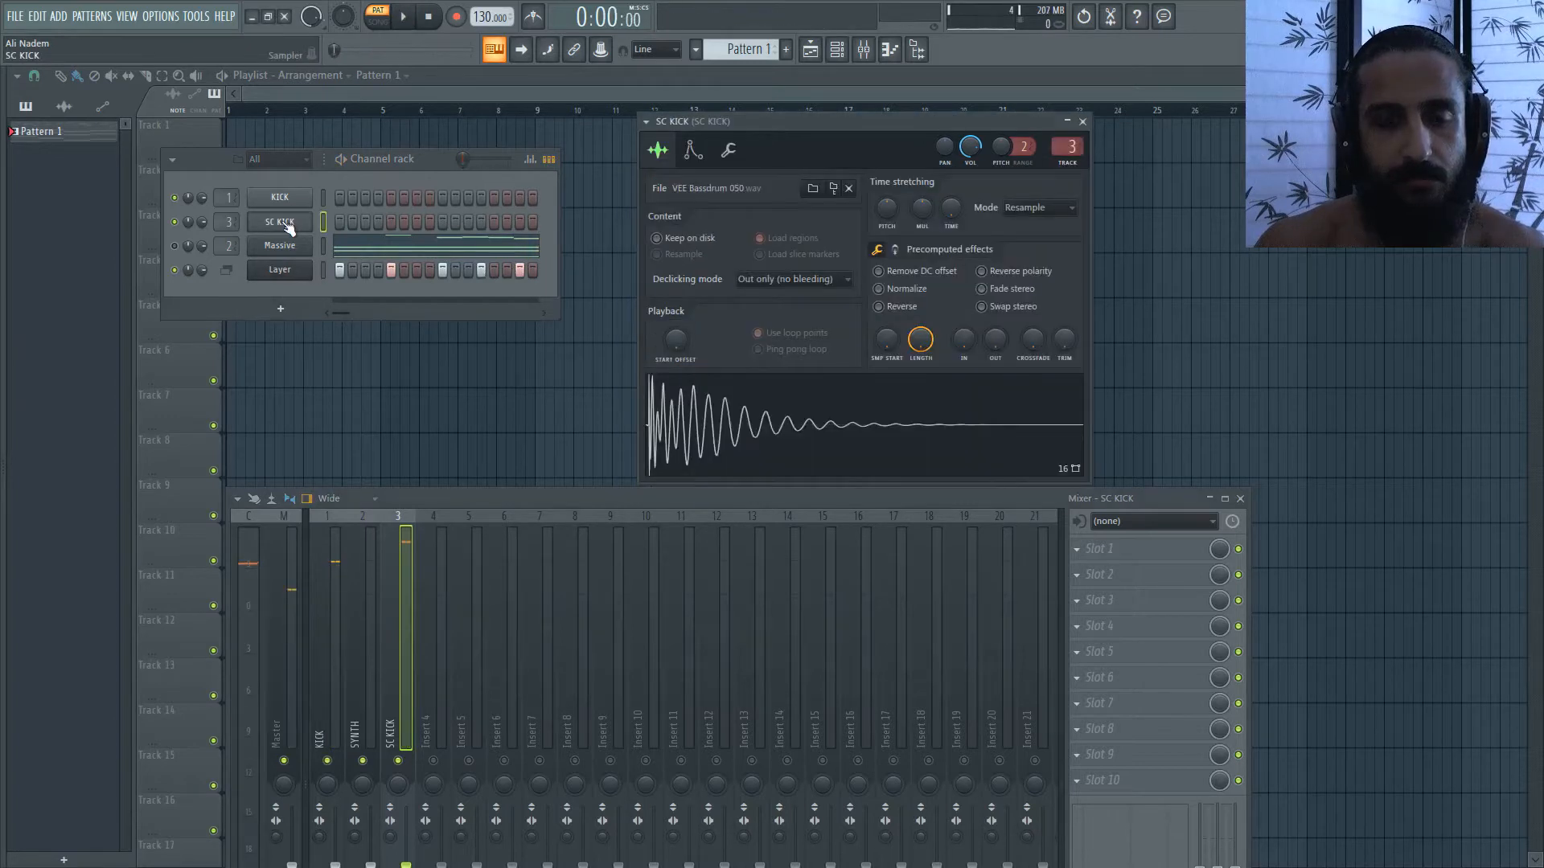
pyautogui.click(728, 150)
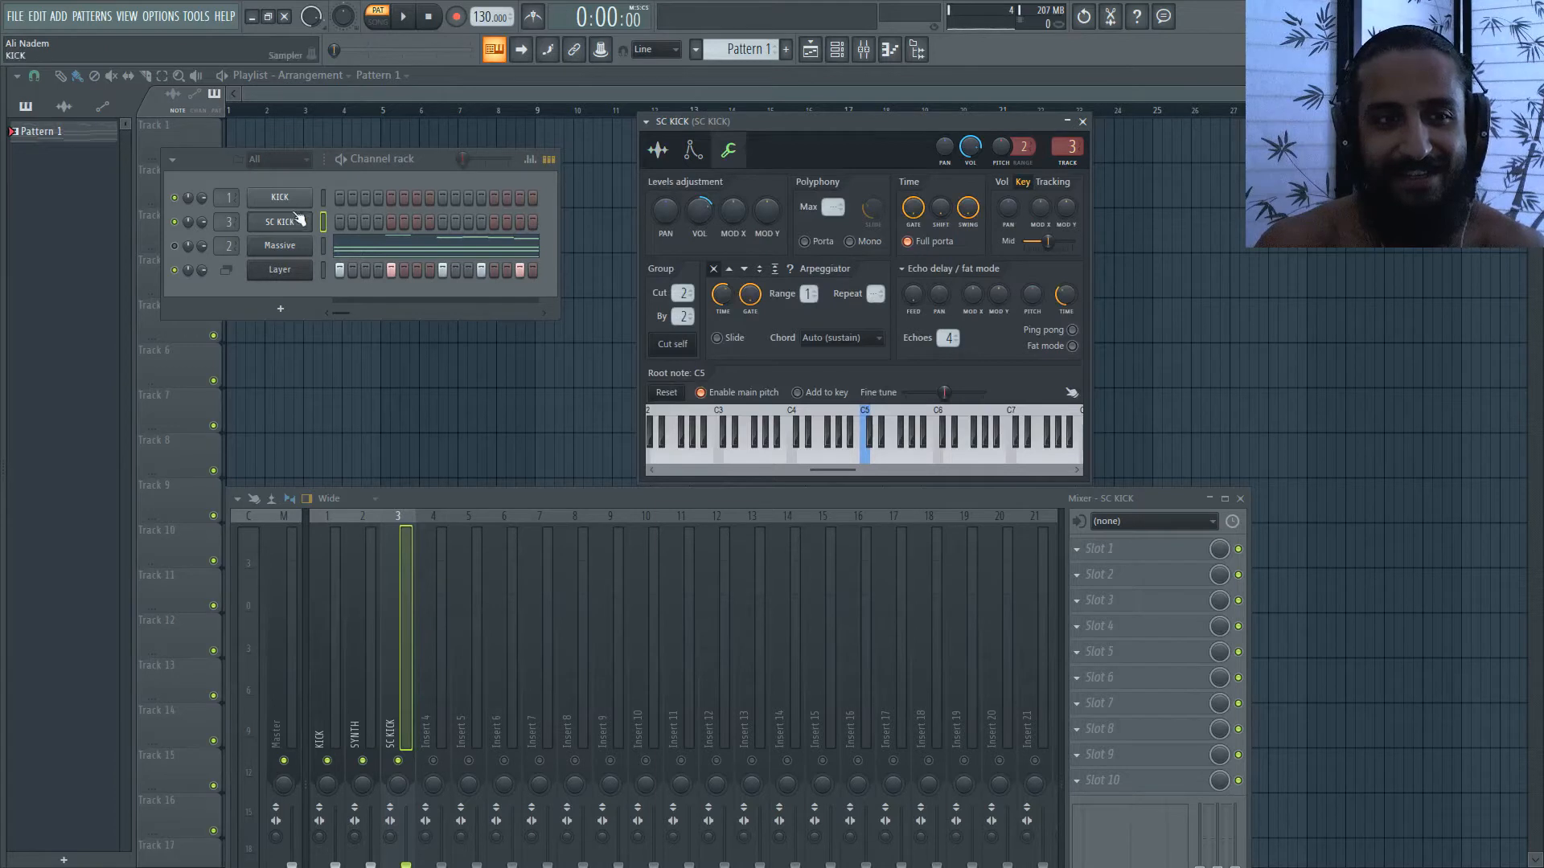
pyautogui.click(282, 198)
pyautogui.click(708, 129)
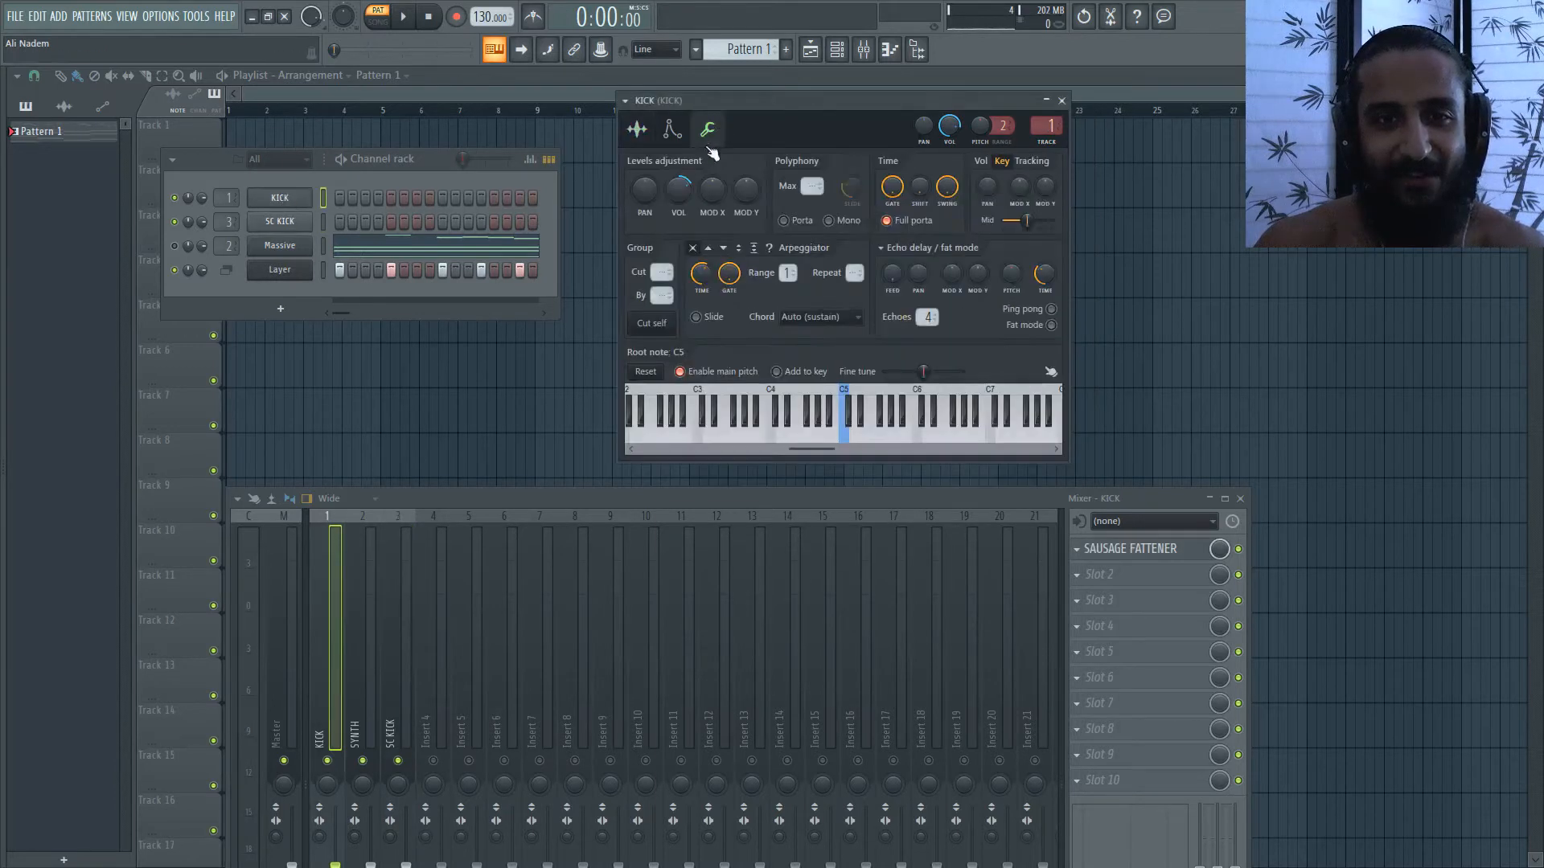
pyautogui.moveTo(692, 103); pyautogui.dragTo(655, 115)
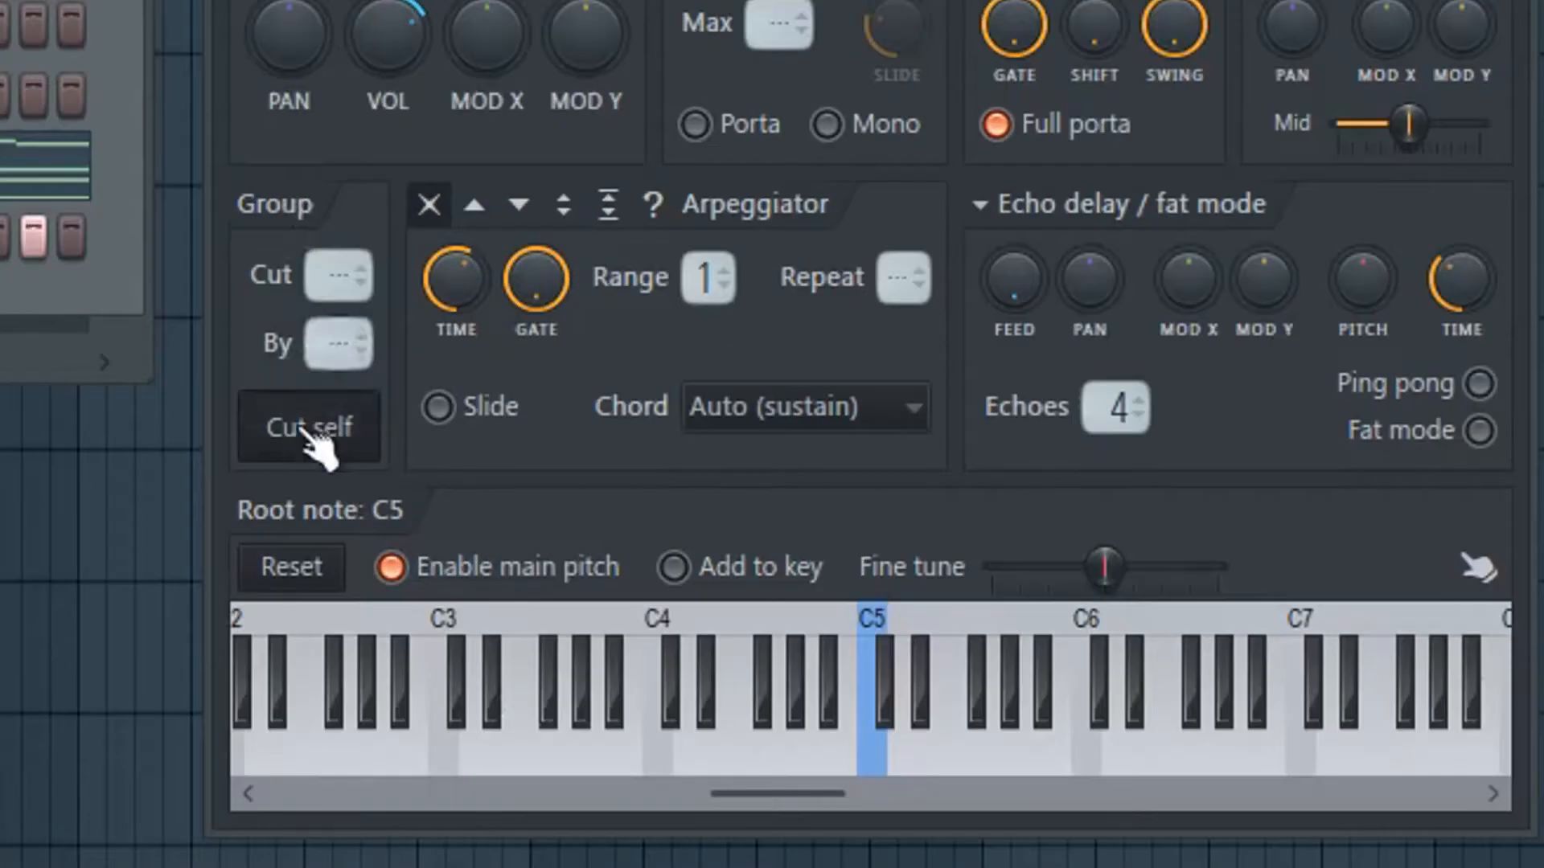
pyautogui.click(619, 338)
# - Review the KICK channel's sample and cut group settings, reposition the channel rack and play the pattern
pyautogui.click(599, 142)
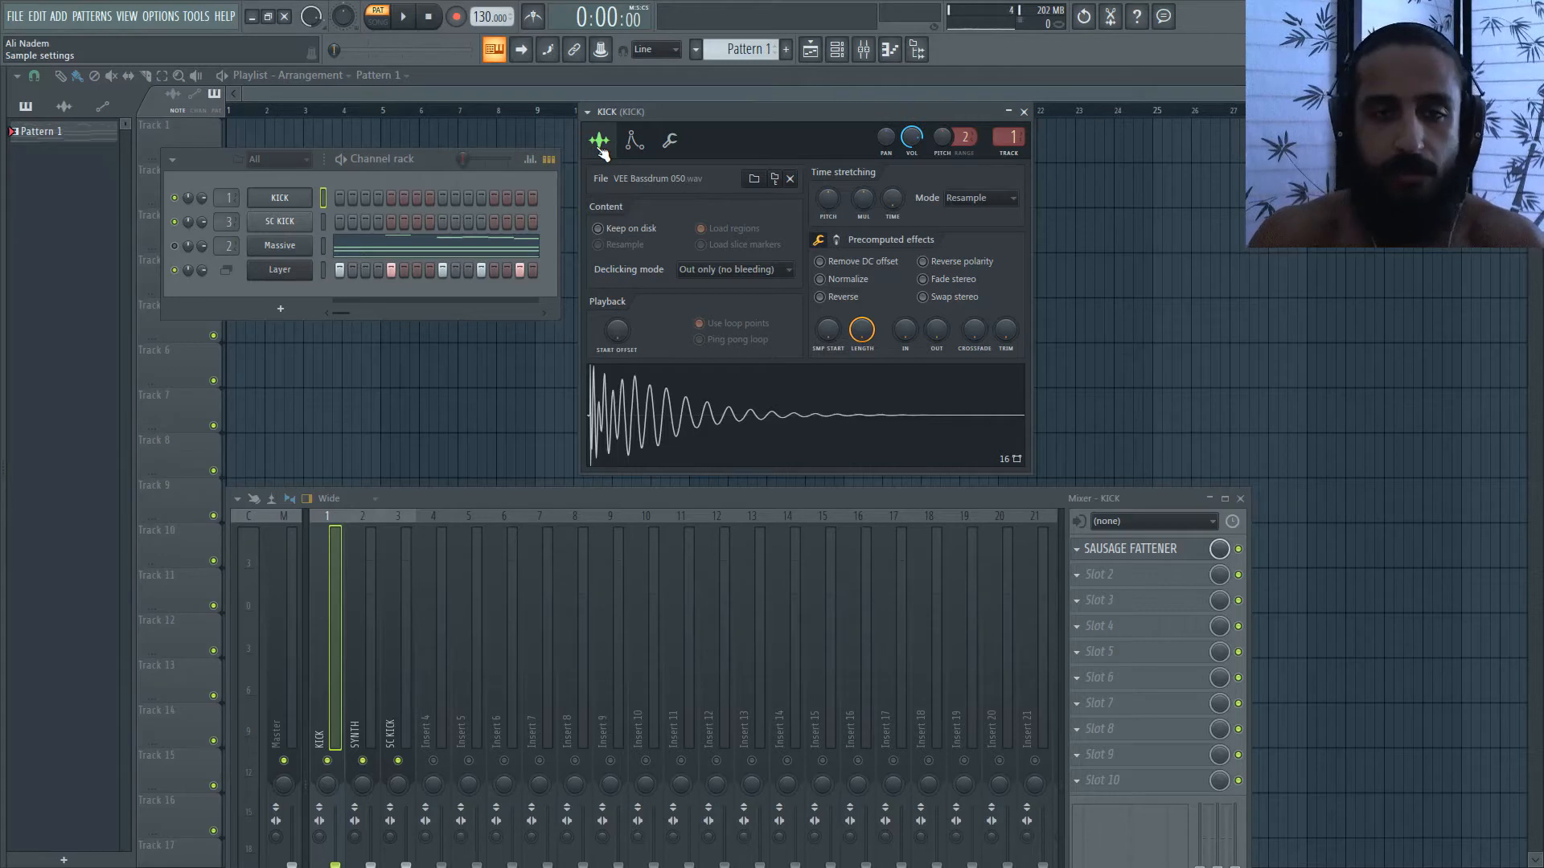
pyautogui.moveTo(221, 162); pyautogui.dragTo(233, 162)
pyautogui.click(669, 141)
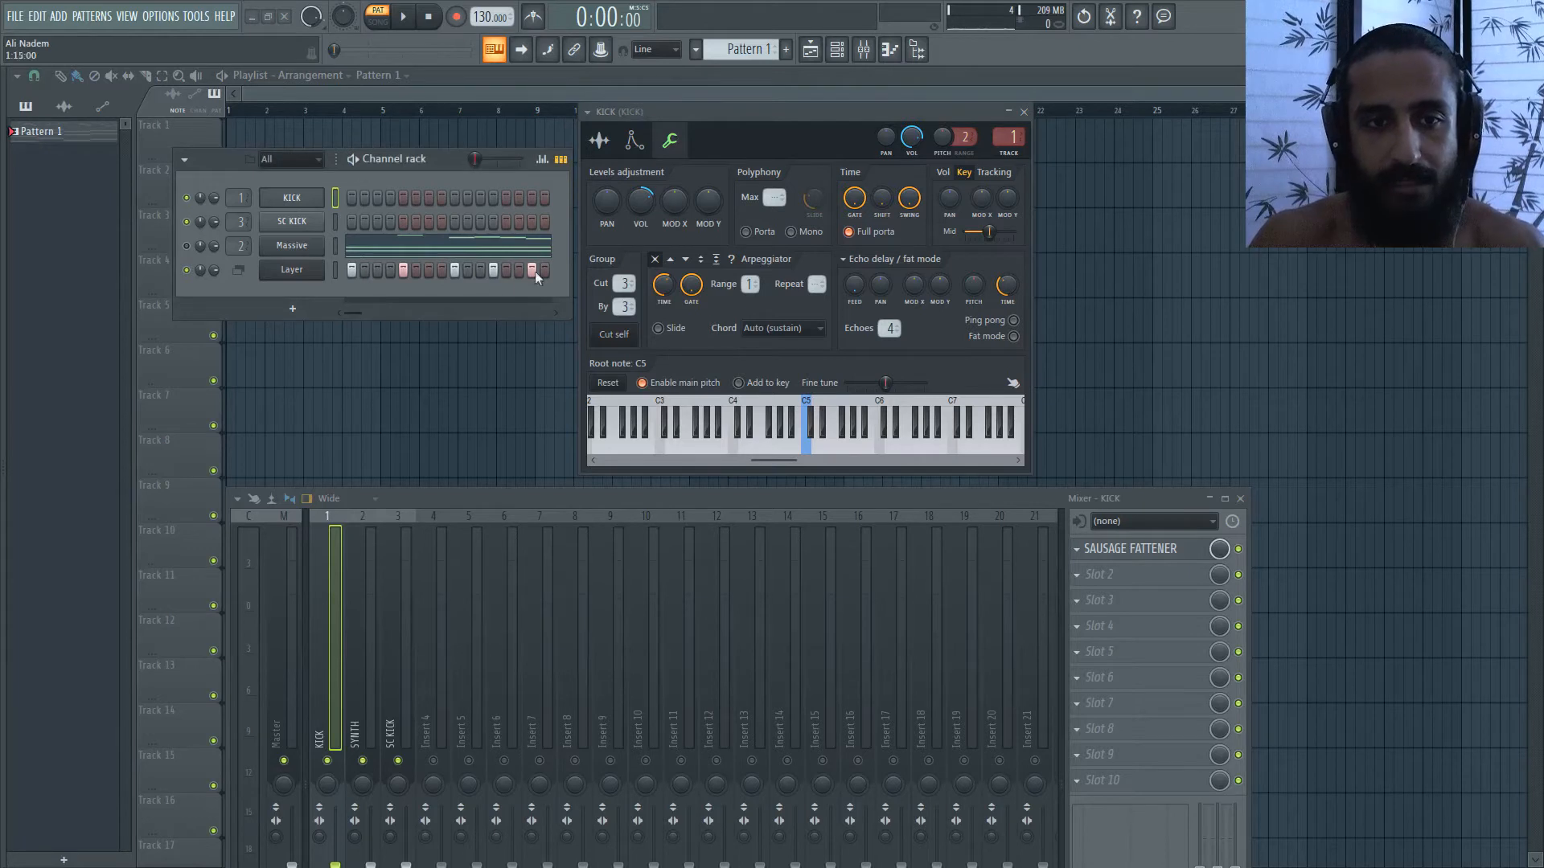
pyautogui.moveTo(233, 158); pyautogui.dragTo(236, 157)
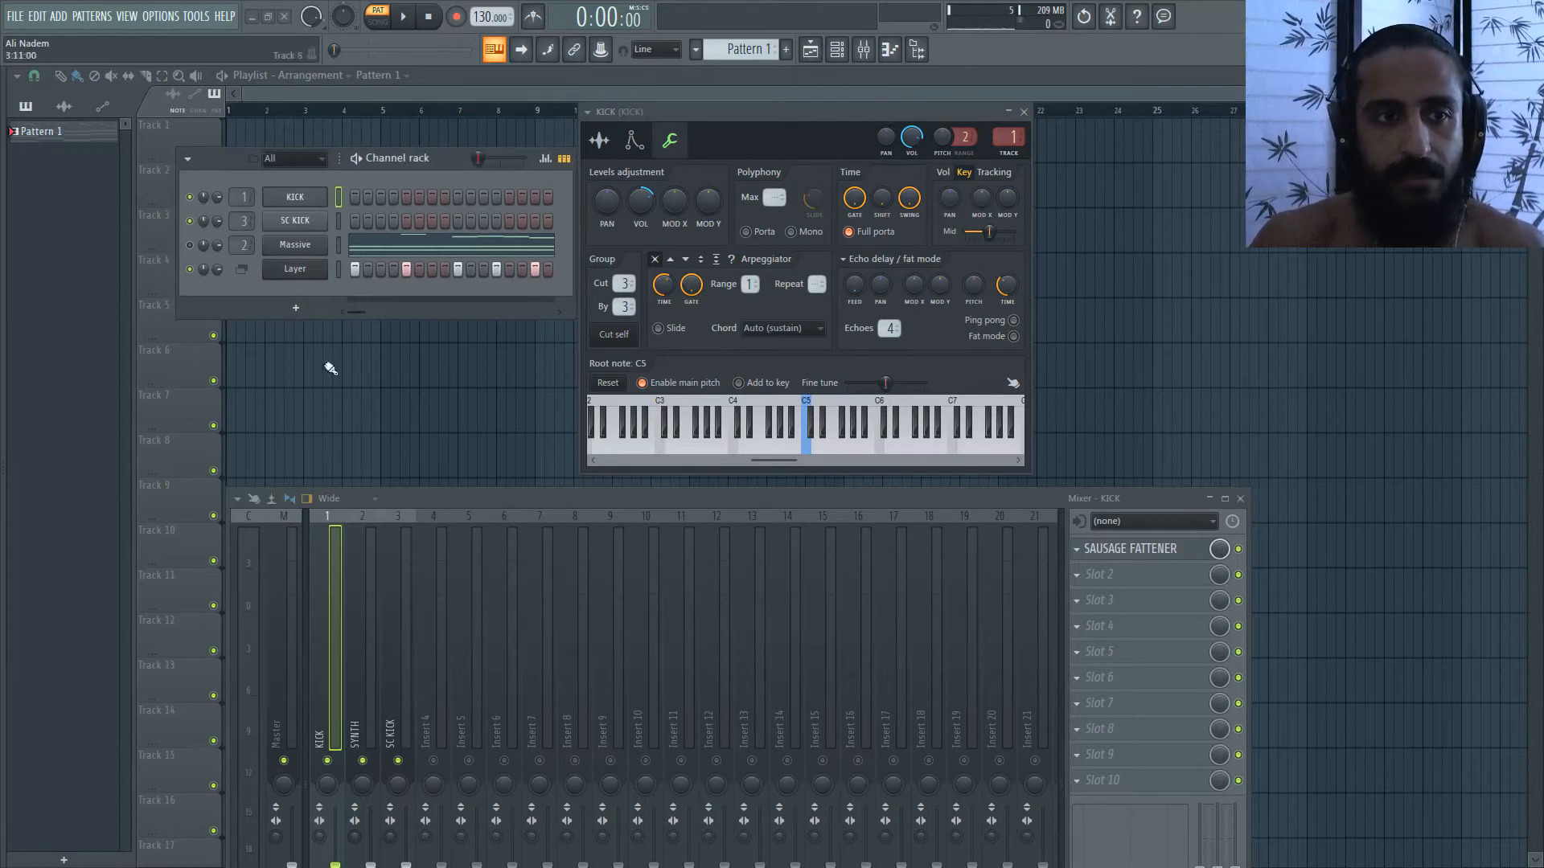
pyautogui.press('space')
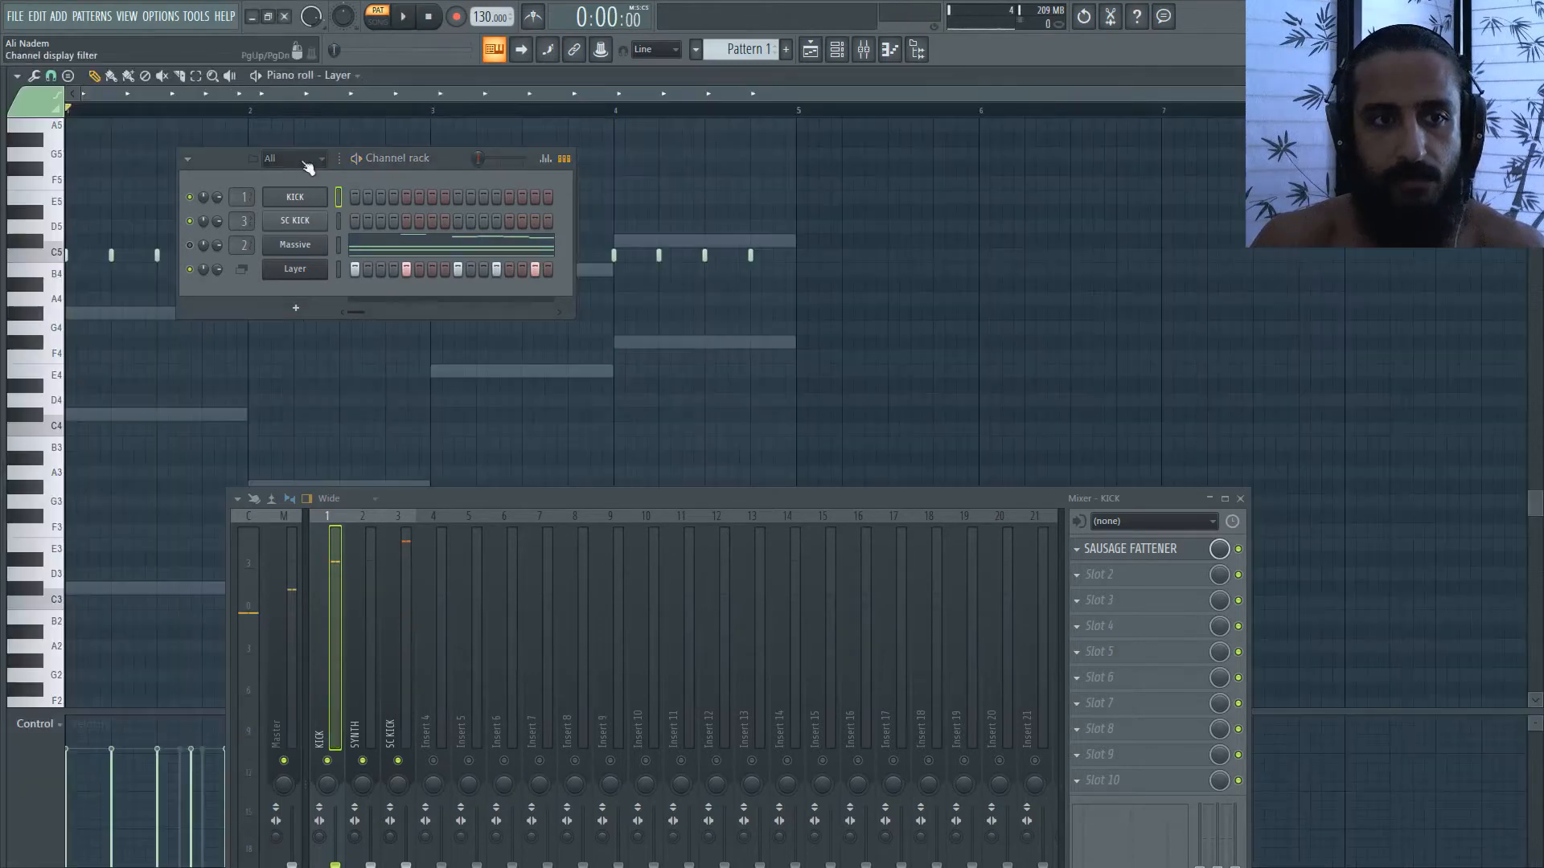
# - Delete the stray bar 4 notes from the KICK and SC KICK piano rolls and play the Layer pattern
pyautogui.moveTo(260, 159); pyautogui.dragTo(765, 326)
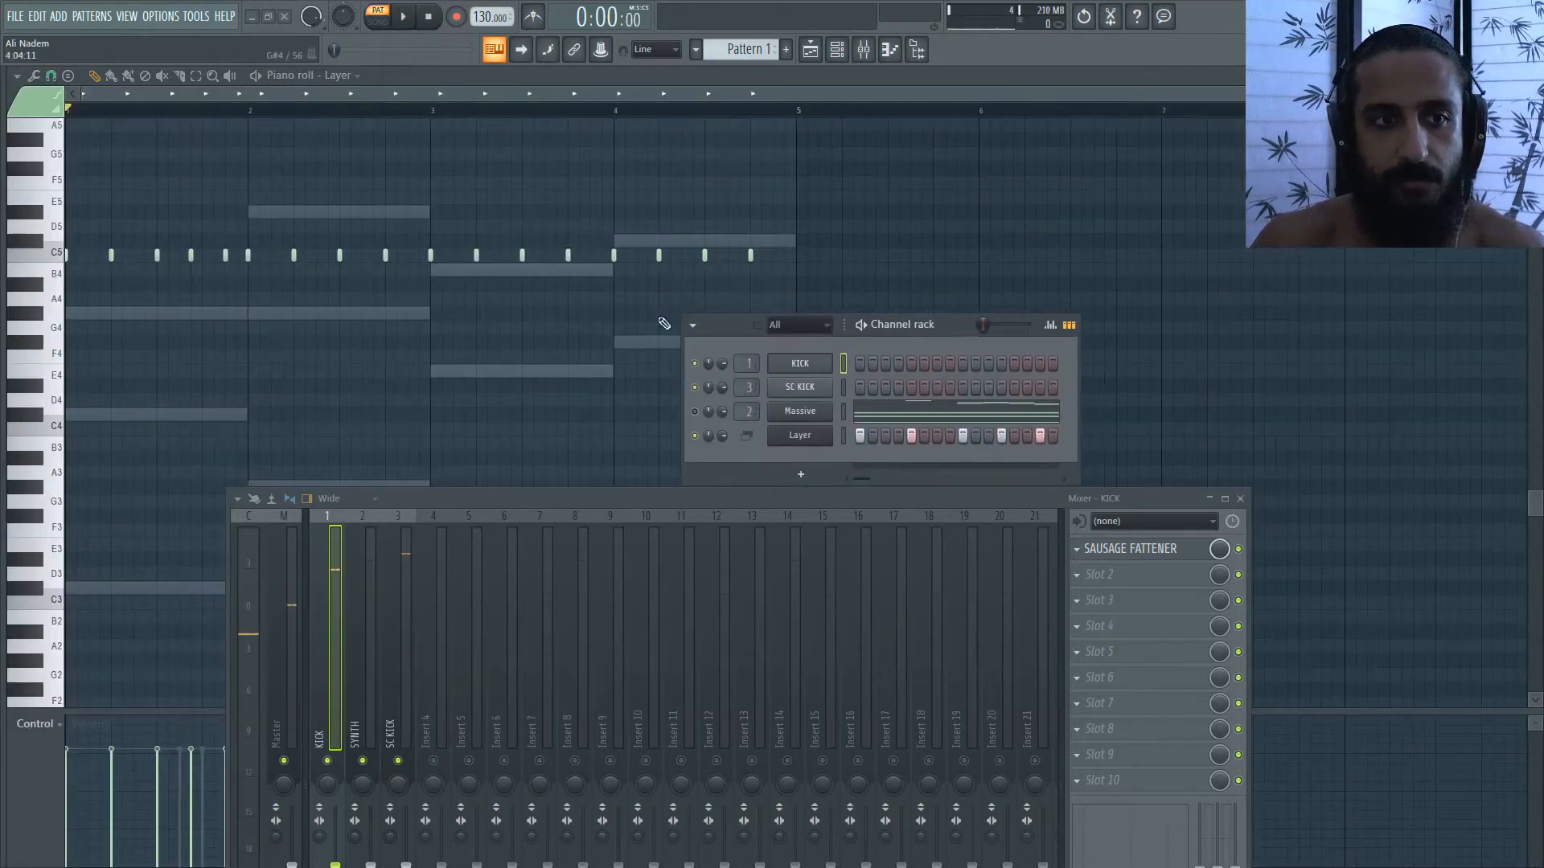
pyautogui.rightClick(801, 366)
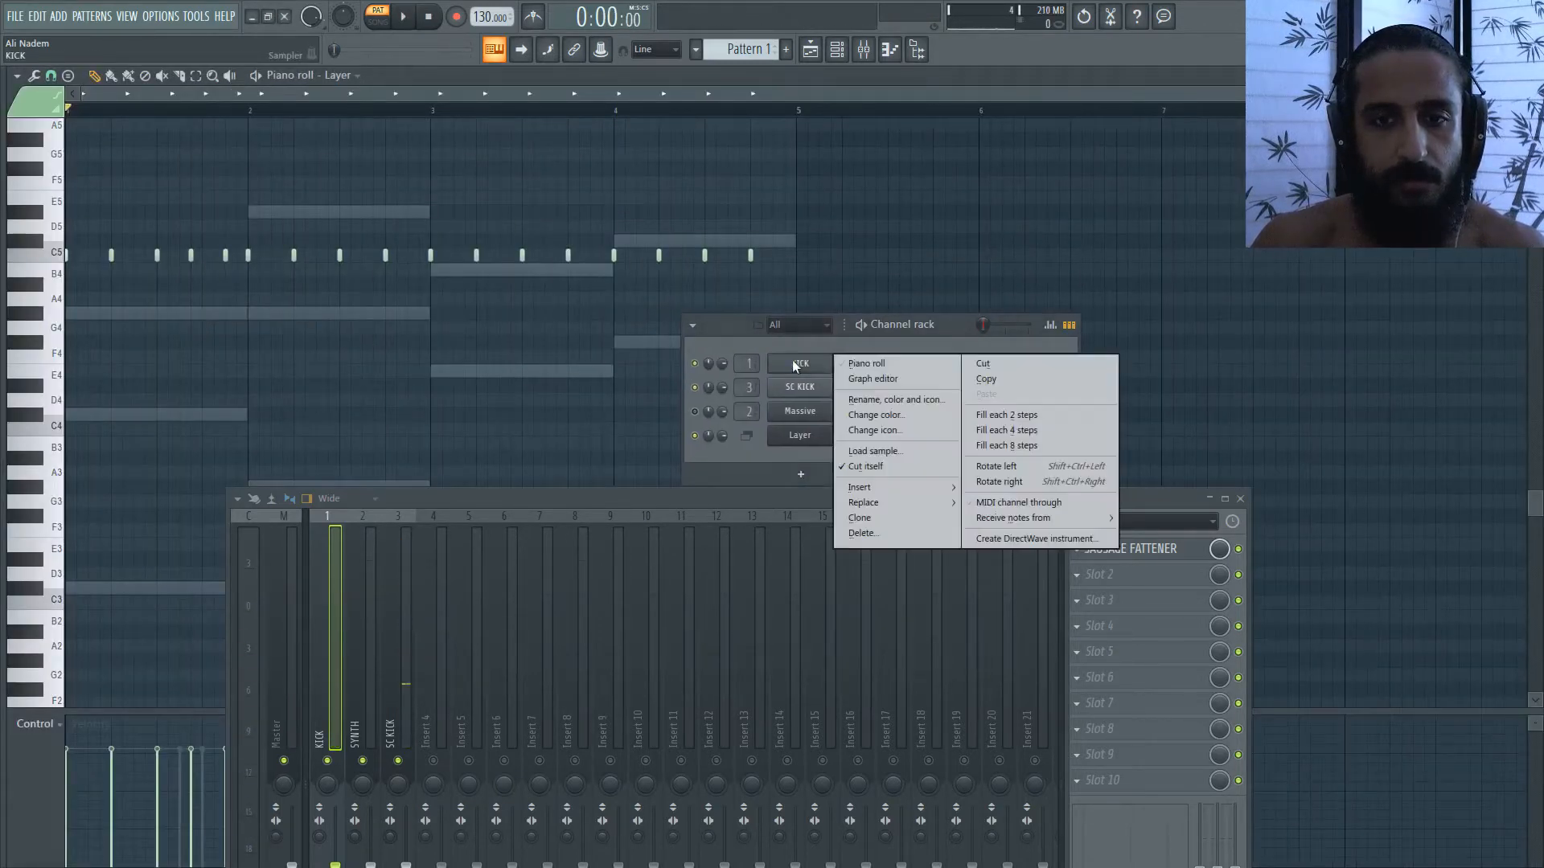
pyautogui.click(880, 370)
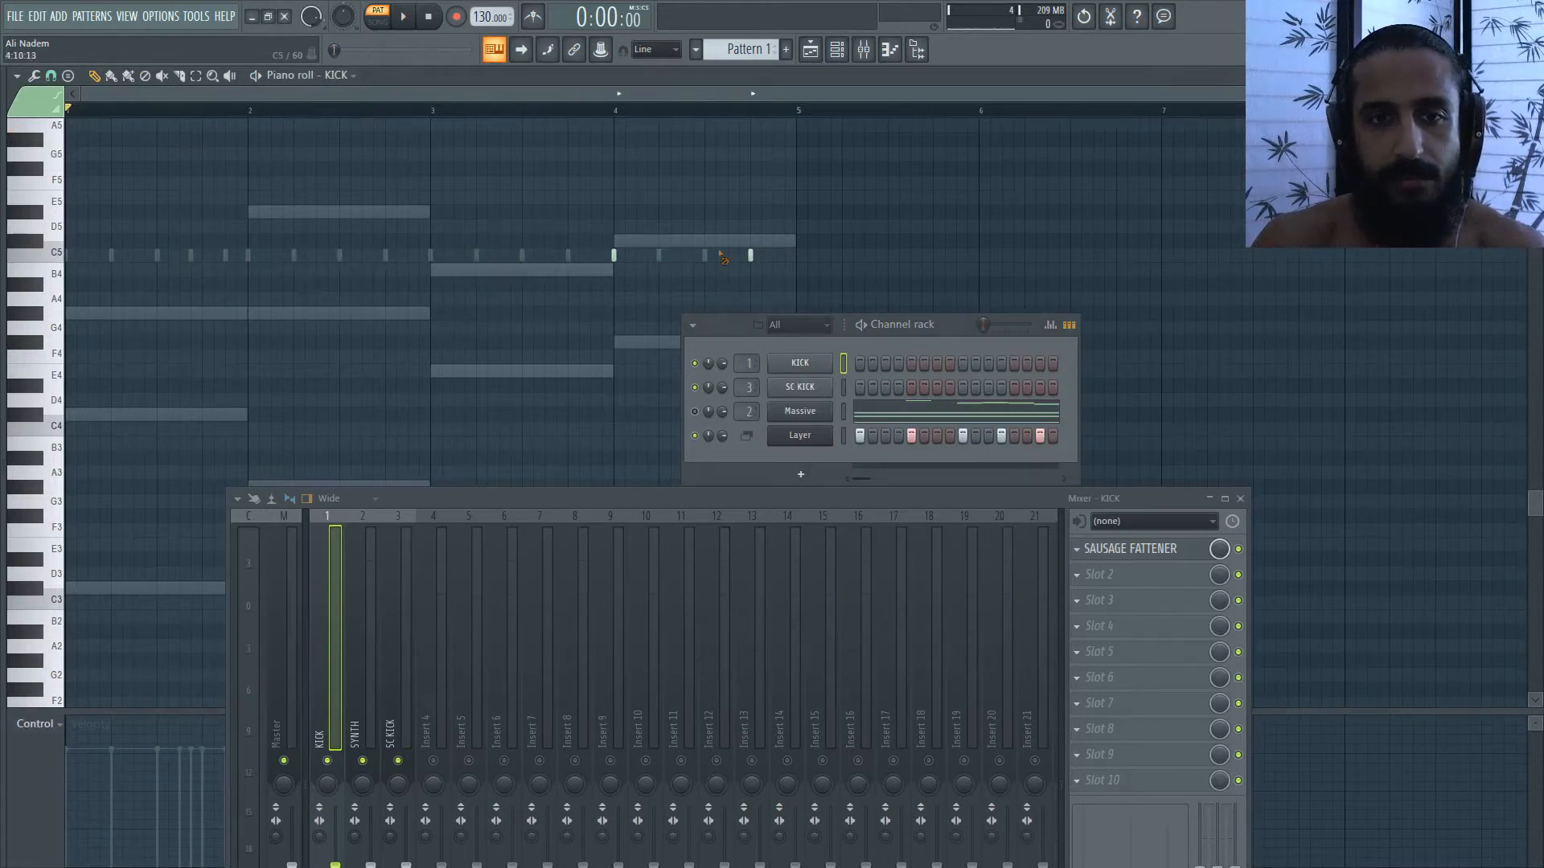
pyautogui.rightClick(803, 389)
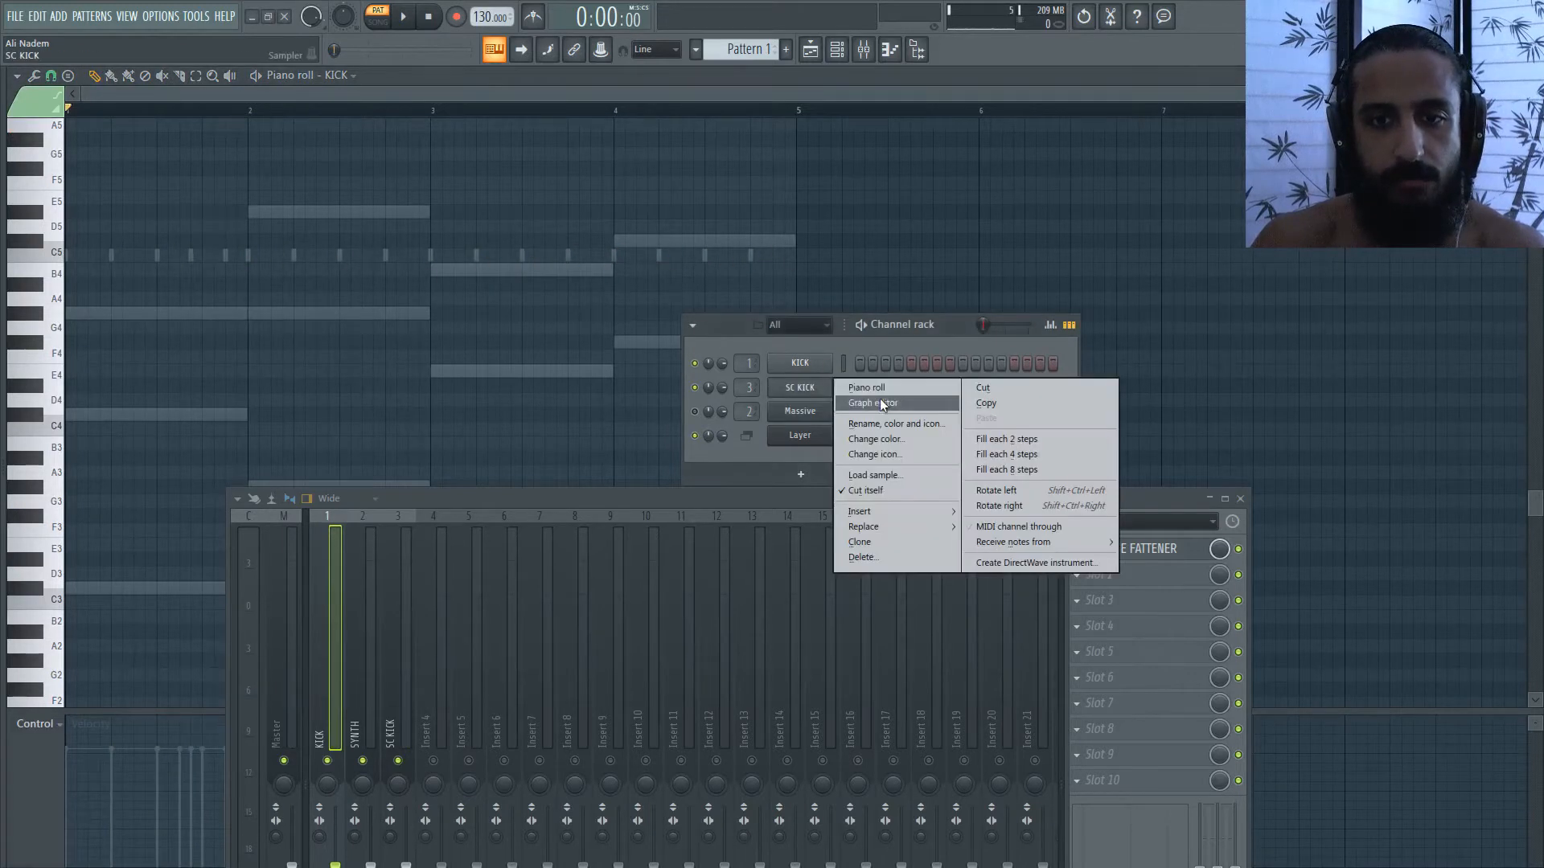
pyautogui.click(880, 392)
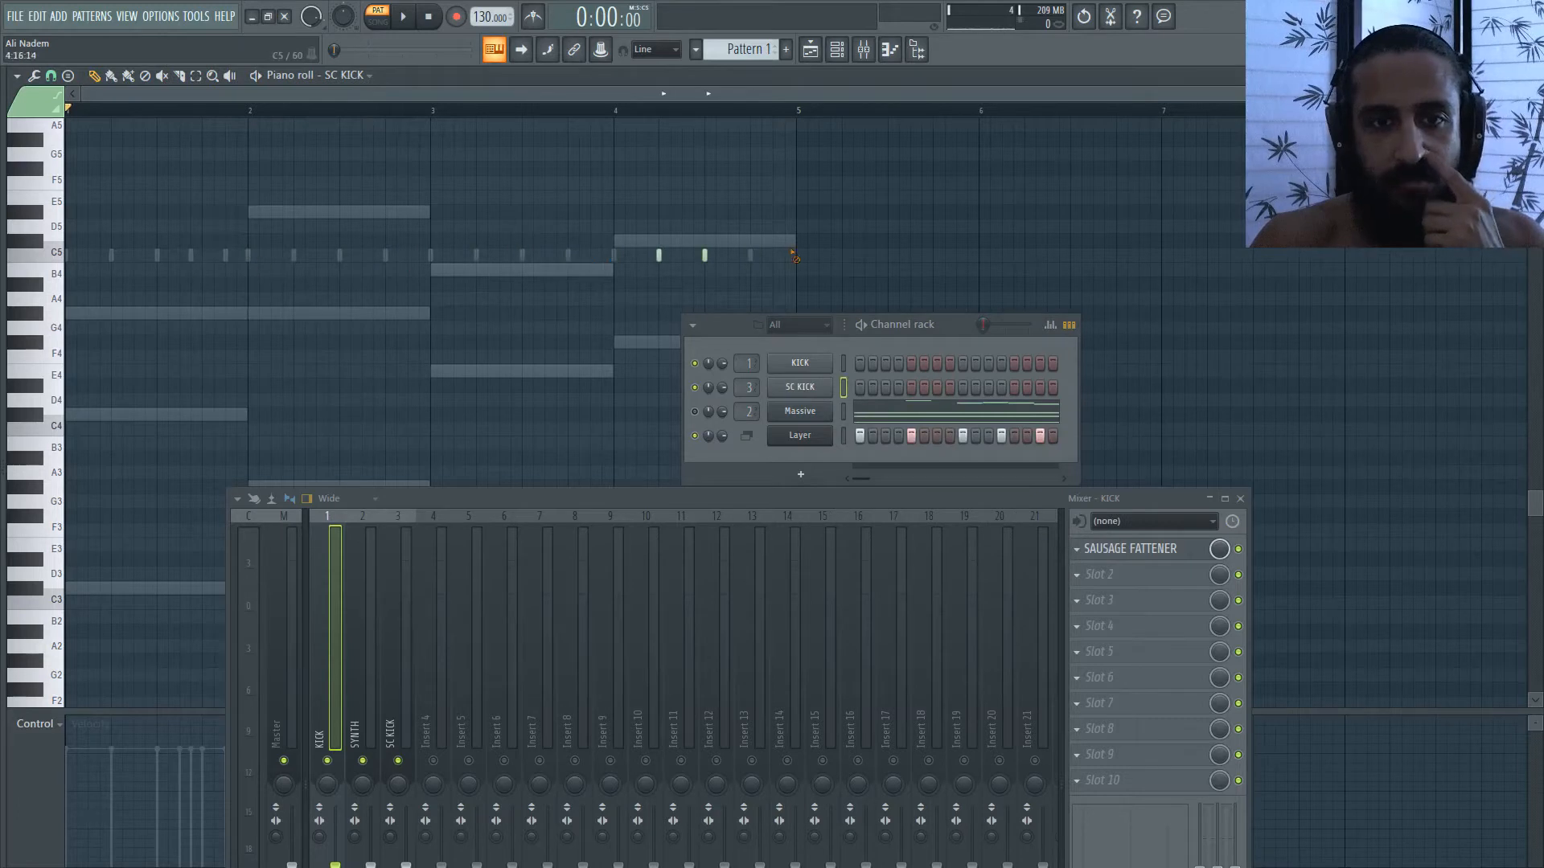
pyautogui.click(842, 435)
pyautogui.press('space')
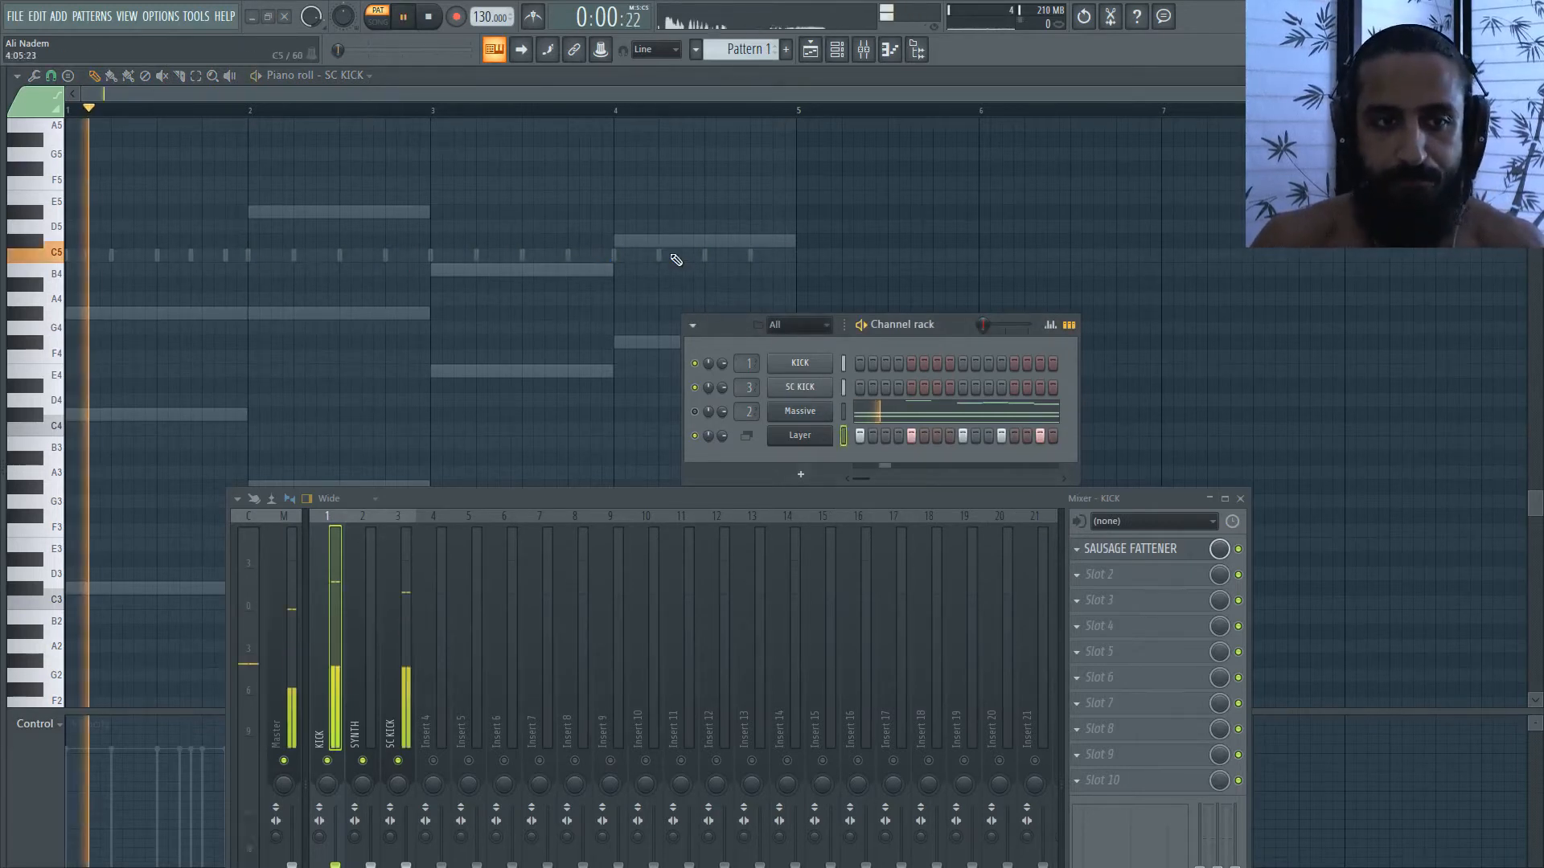
pyautogui.press('space')
# - In the Layer piano roll, replace the notes after bar 1 with three duplicates of the first bar's pattern and play it
pyautogui.rightClick(828, 438)
pyautogui.click(858, 437)
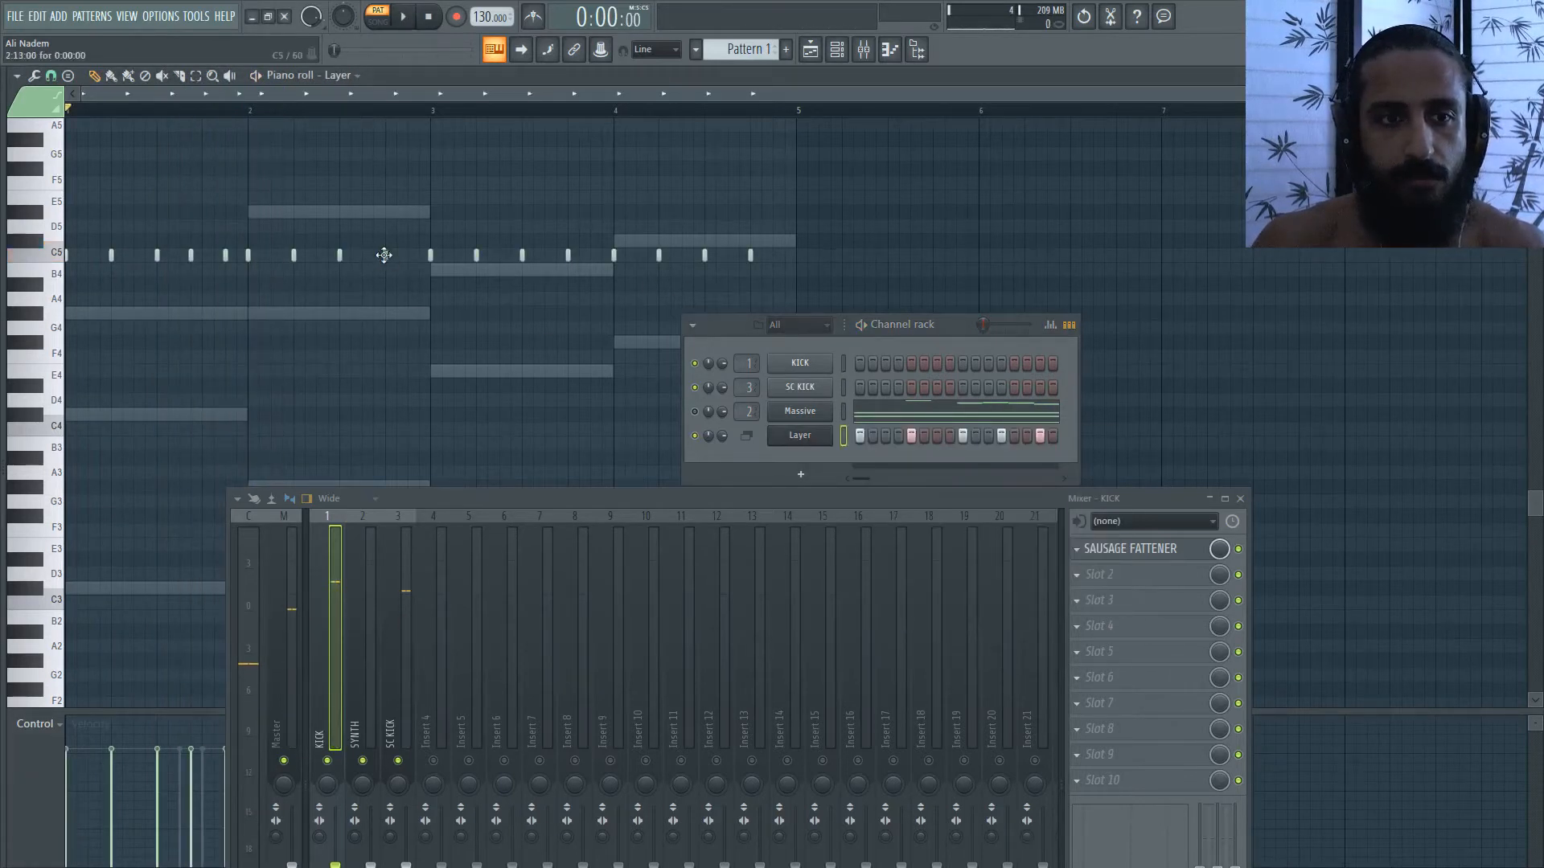
pyautogui.click(408, 255)
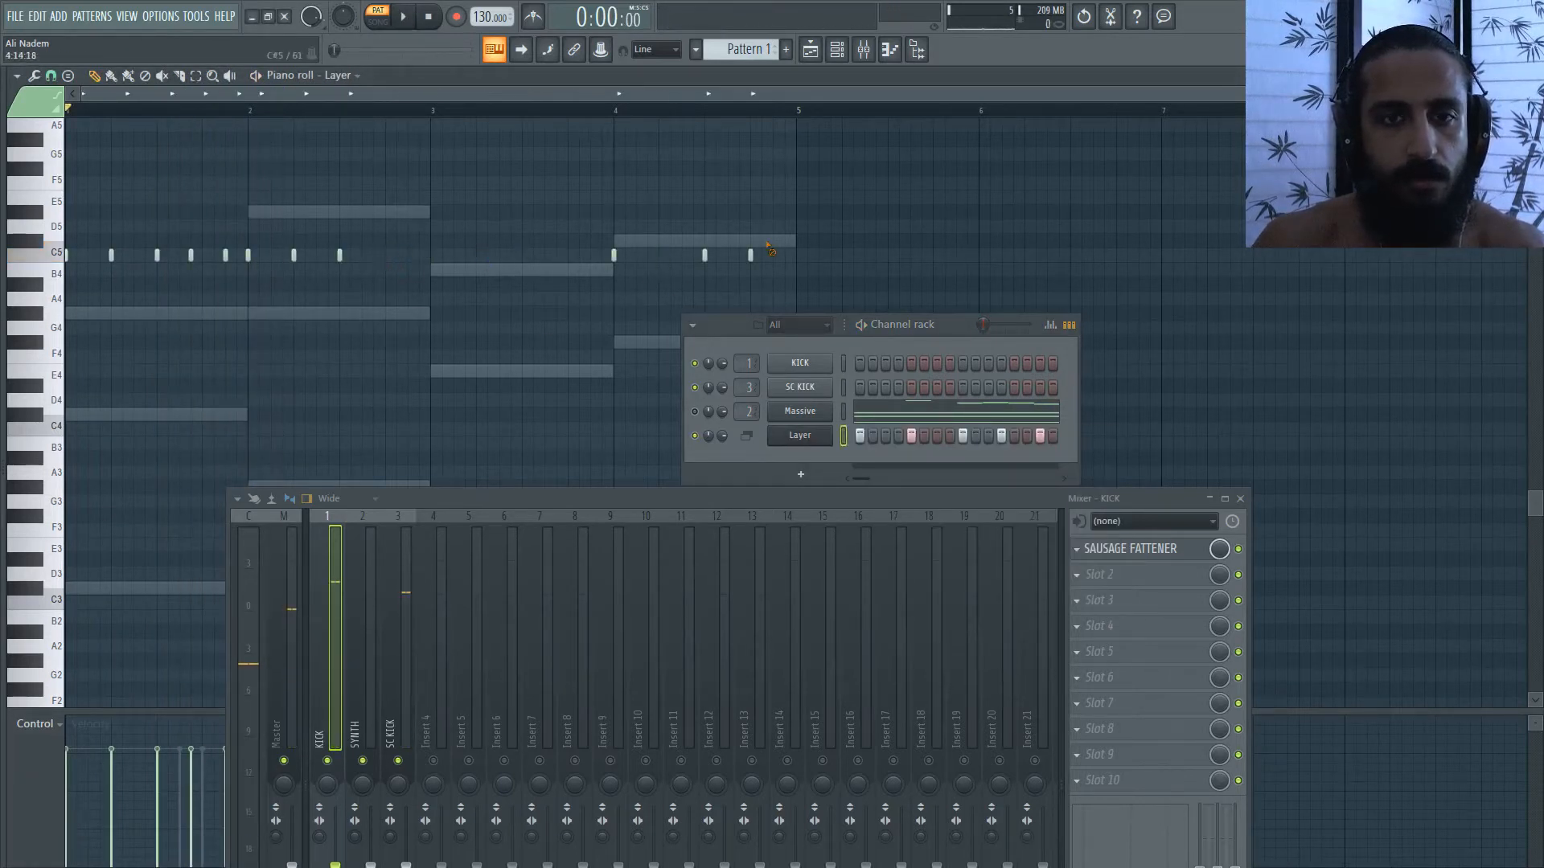
pyautogui.hotkey('ctrl', 'b')
pyautogui.hotkey('ctrl', 'b')
pyautogui.hotkey('ctrl', 'b')
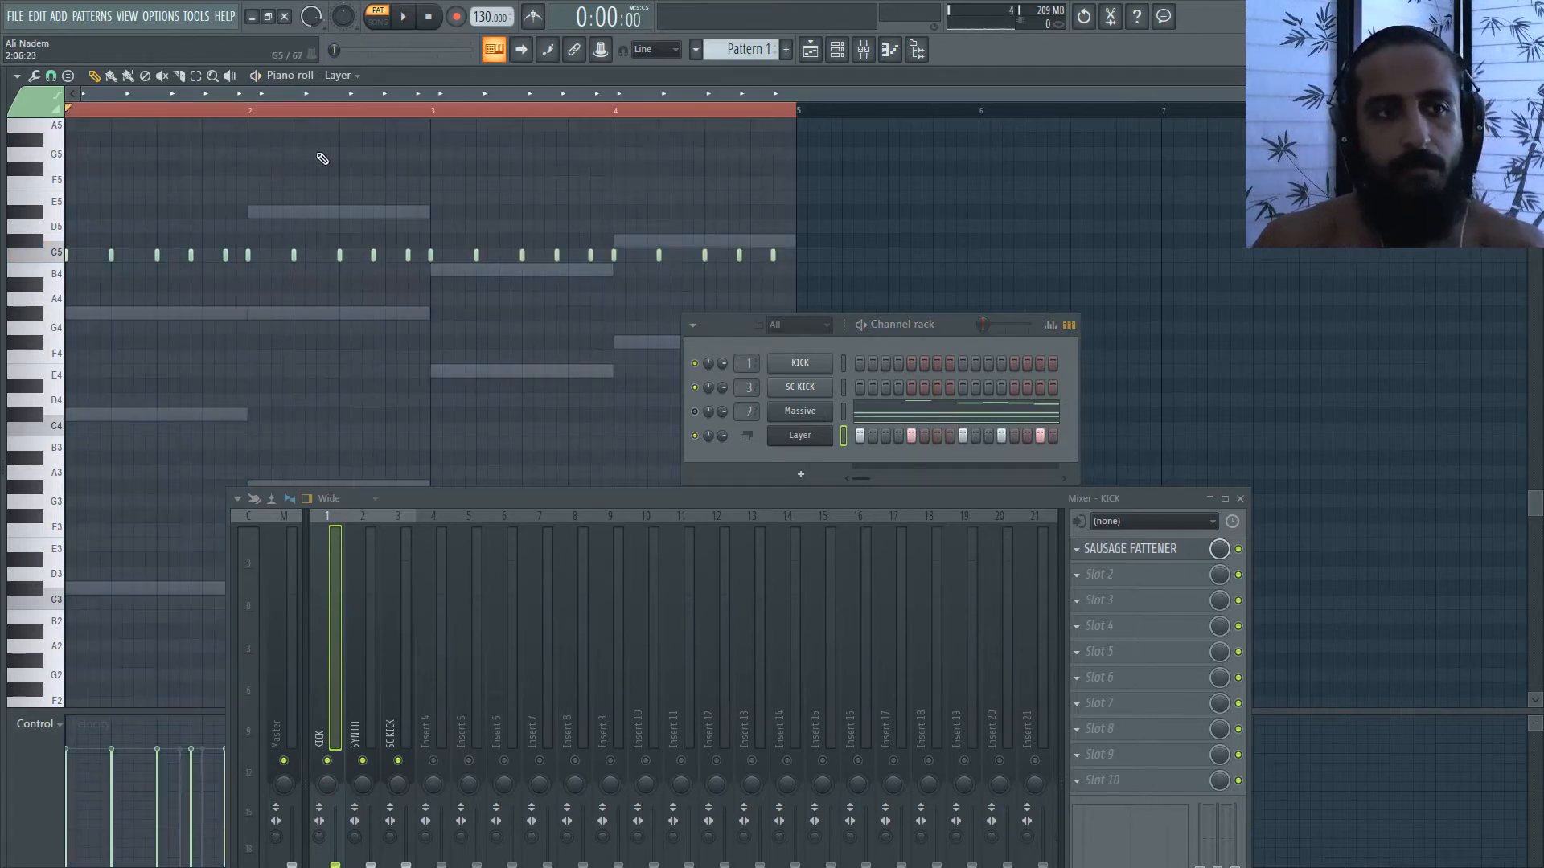
pyautogui.press('space')
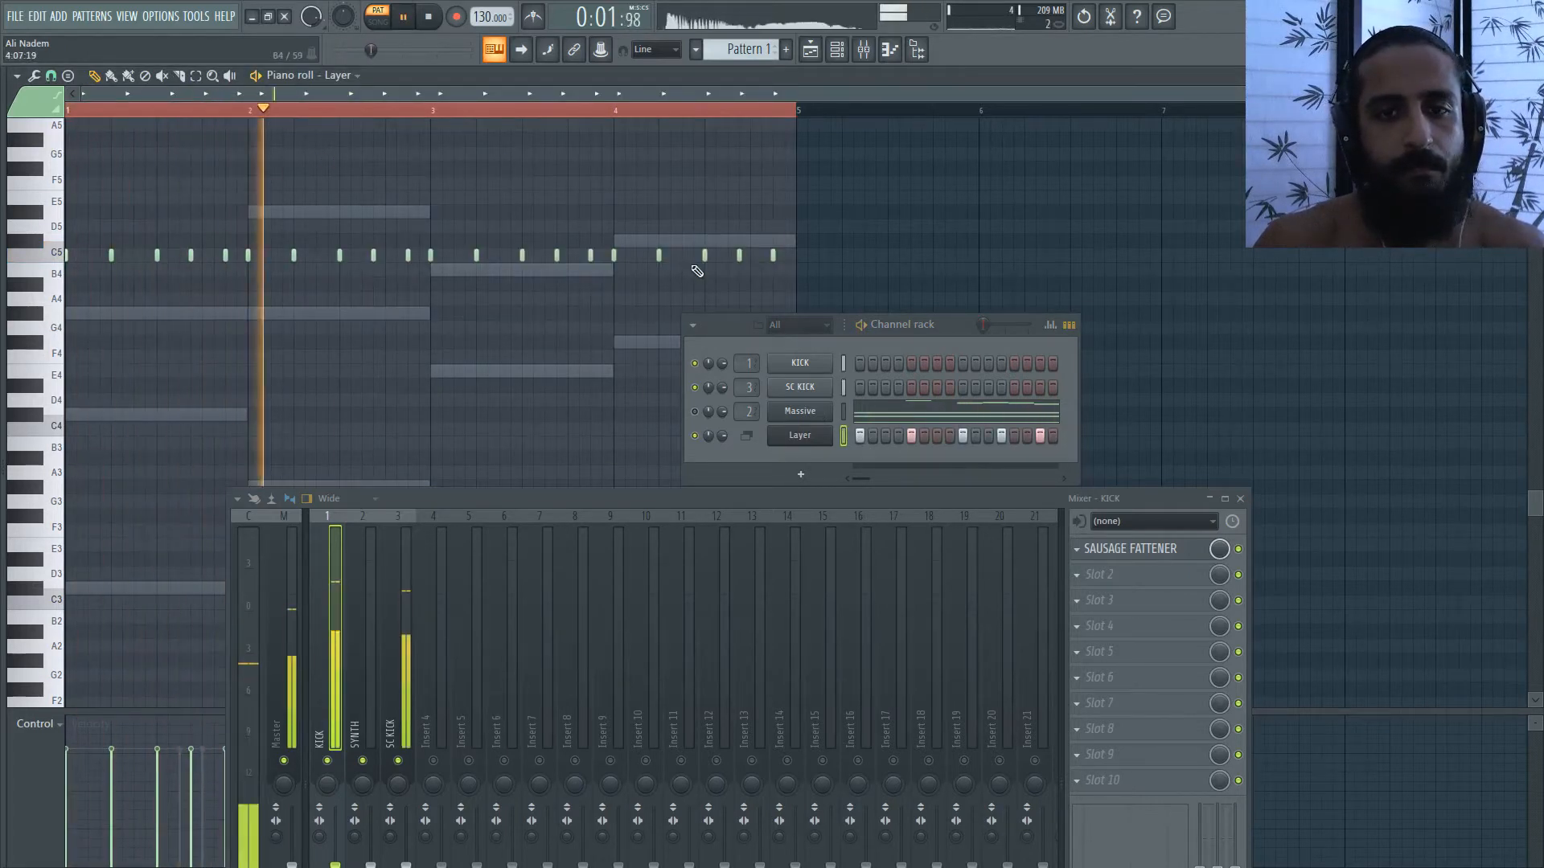
pyautogui.press('space')
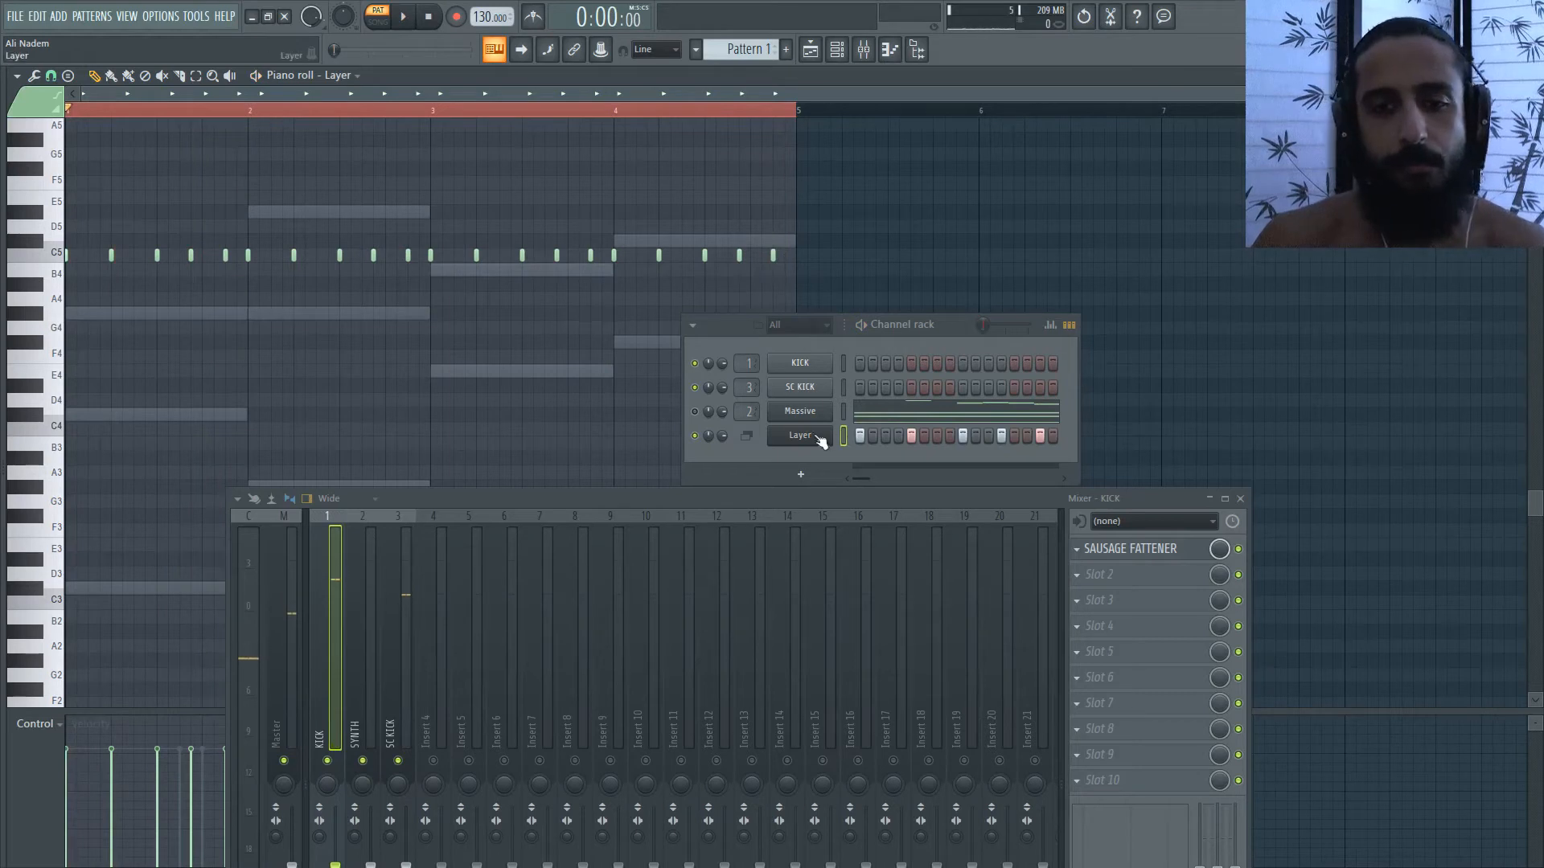
# - Check the KICK channel's cut group, close its settings and rearrange the channel rack and mixer windows
pyautogui.click(800, 364)
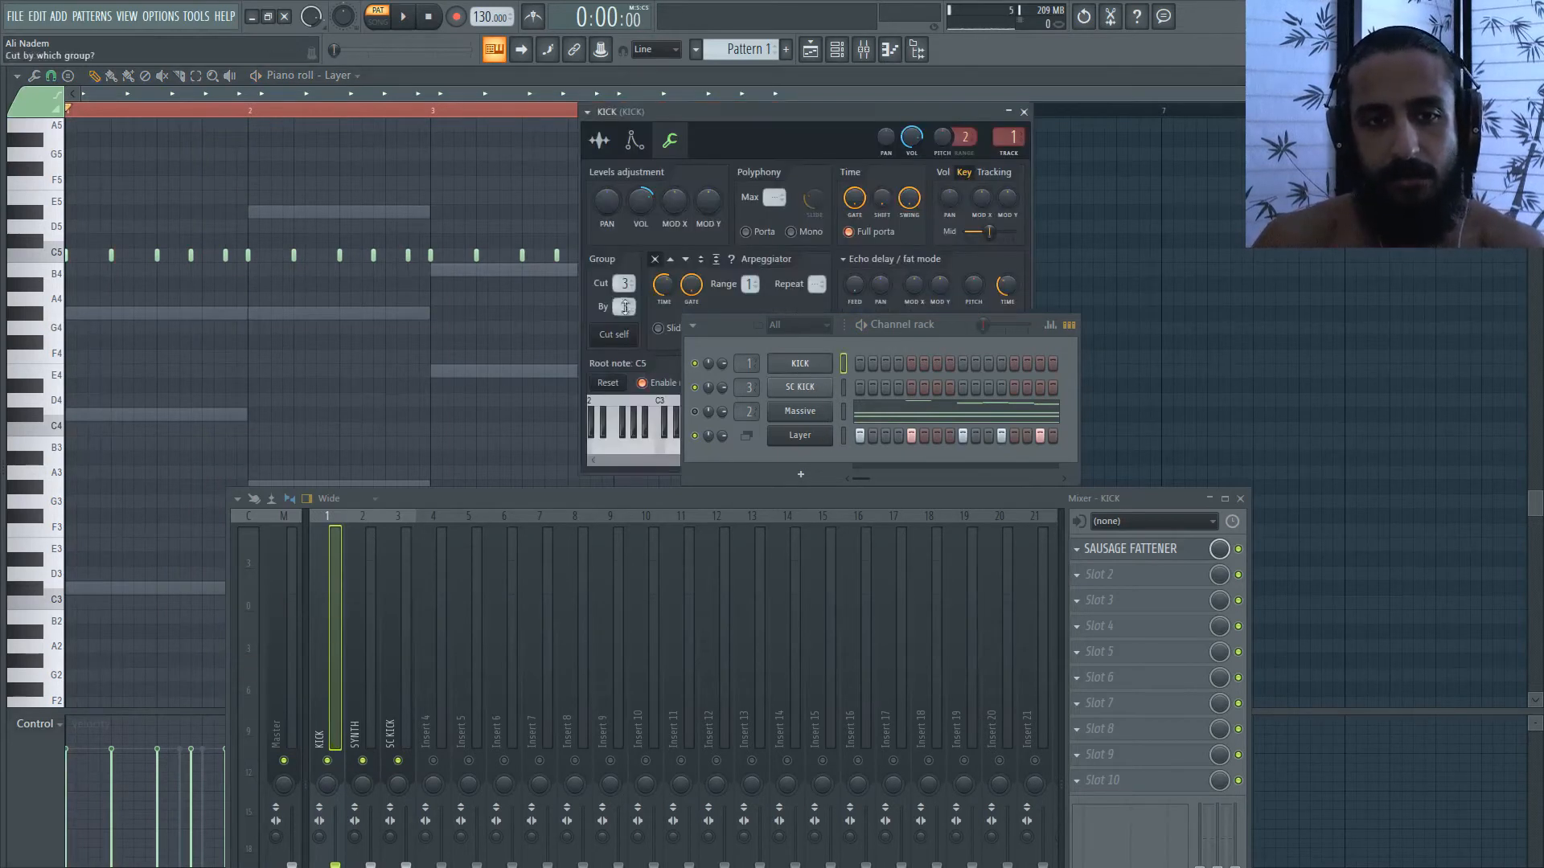
pyautogui.click(1024, 111)
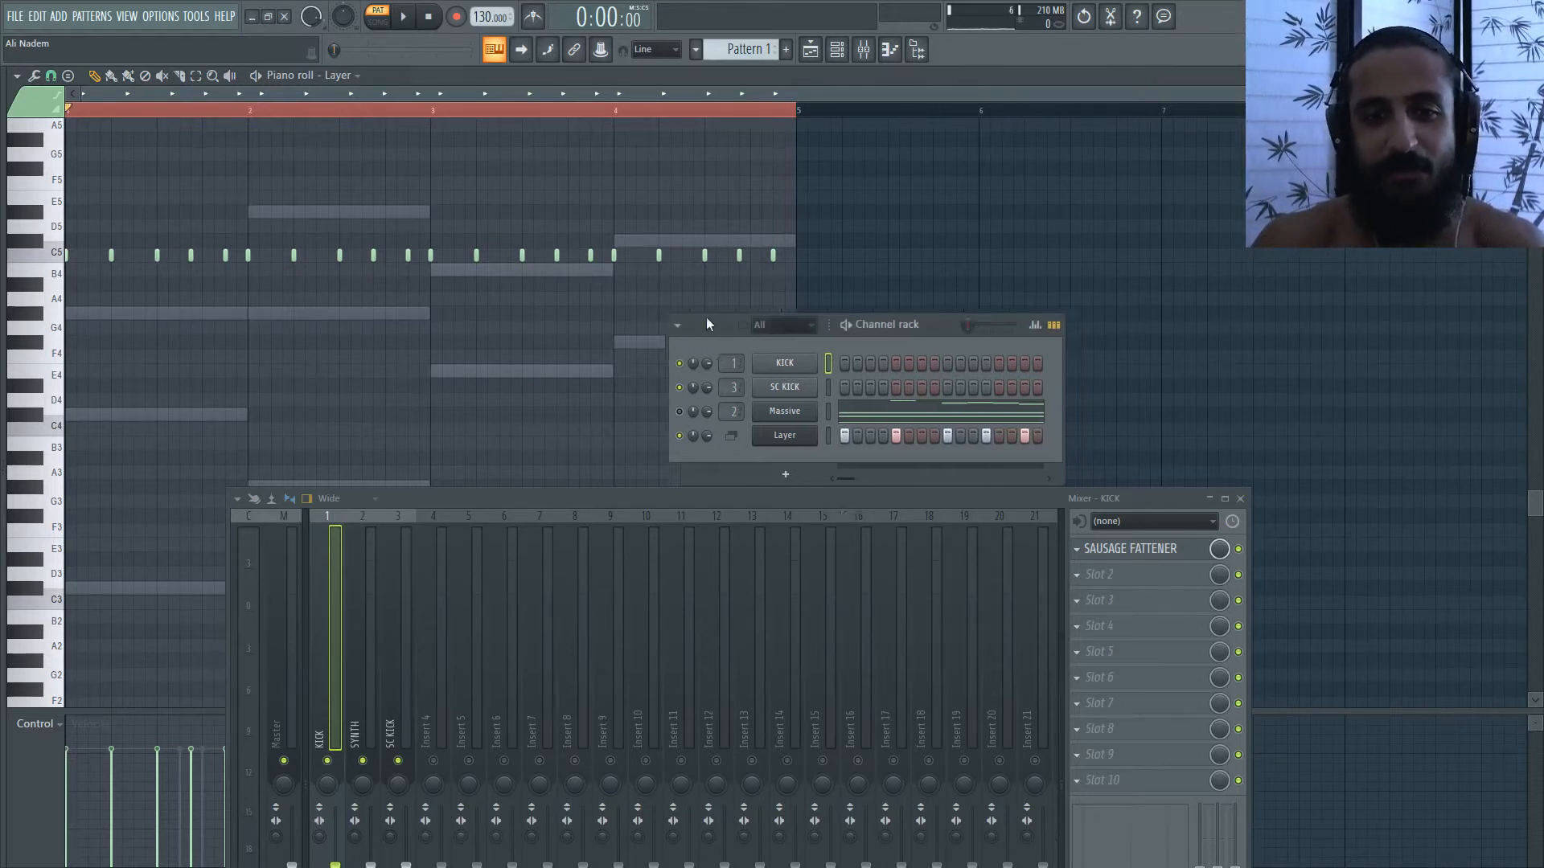
pyautogui.moveTo(726, 324); pyautogui.dragTo(252, 299)
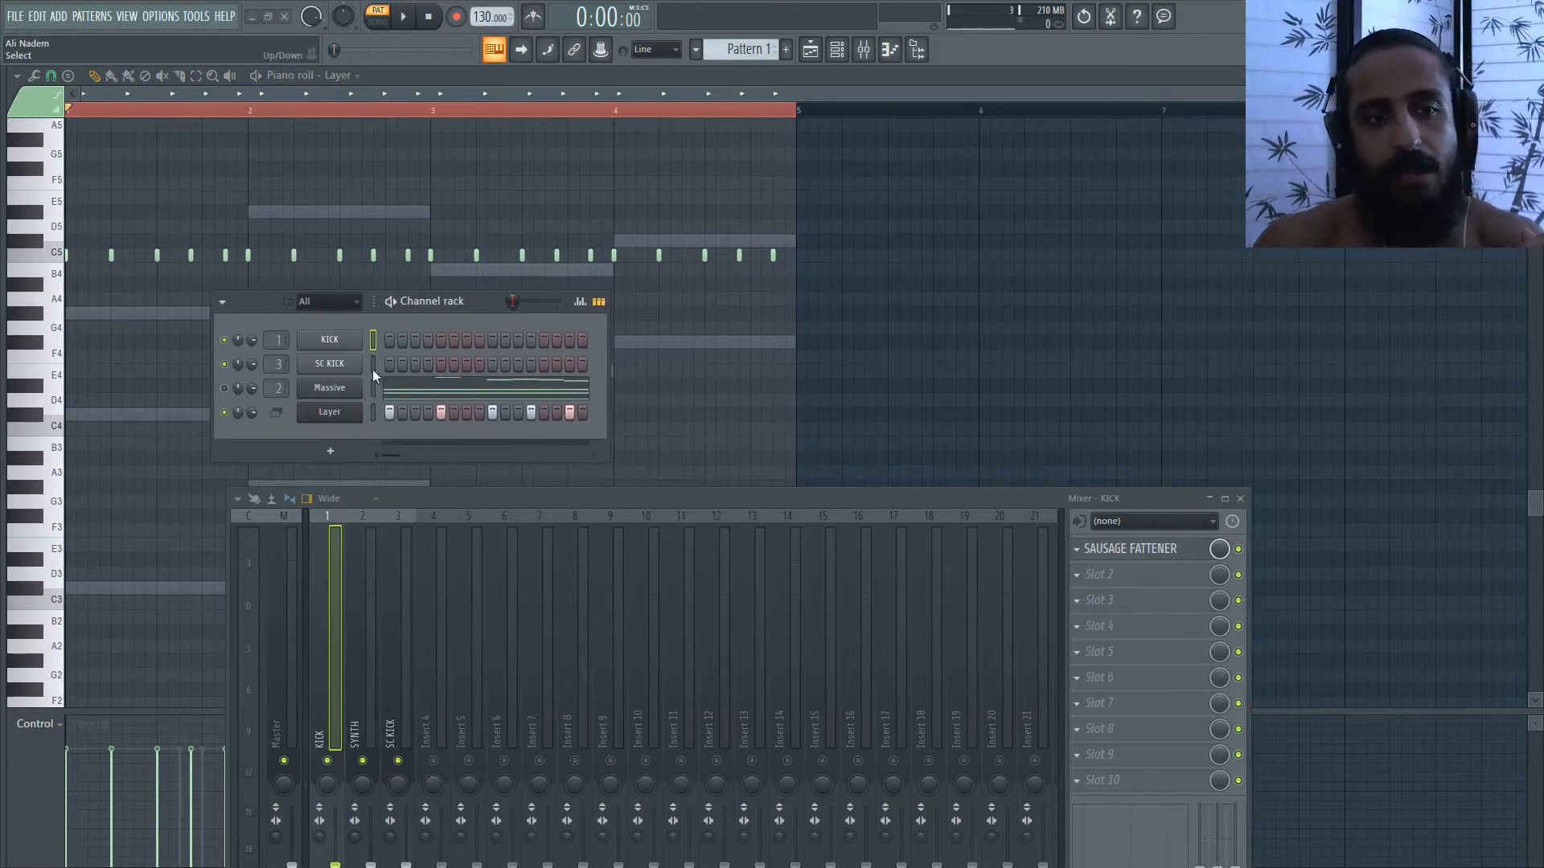
pyautogui.moveTo(469, 496); pyautogui.dragTo(436, 448)
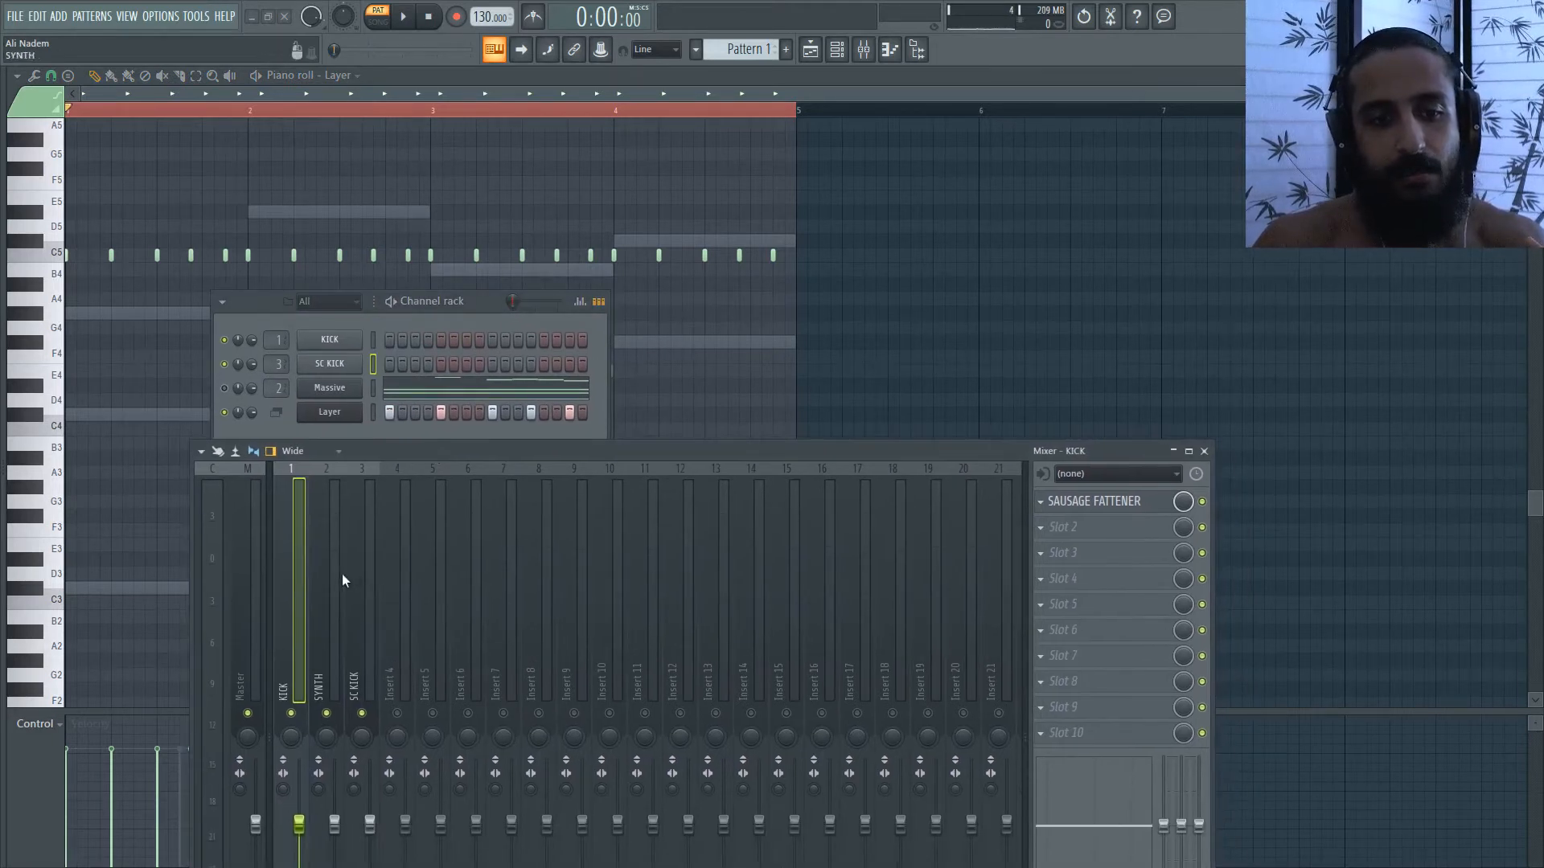
# - Open the SC KICK channel's sample settings and arrange its window and the channel rack side by side
pyautogui.click(330, 365)
pyautogui.click(658, 150)
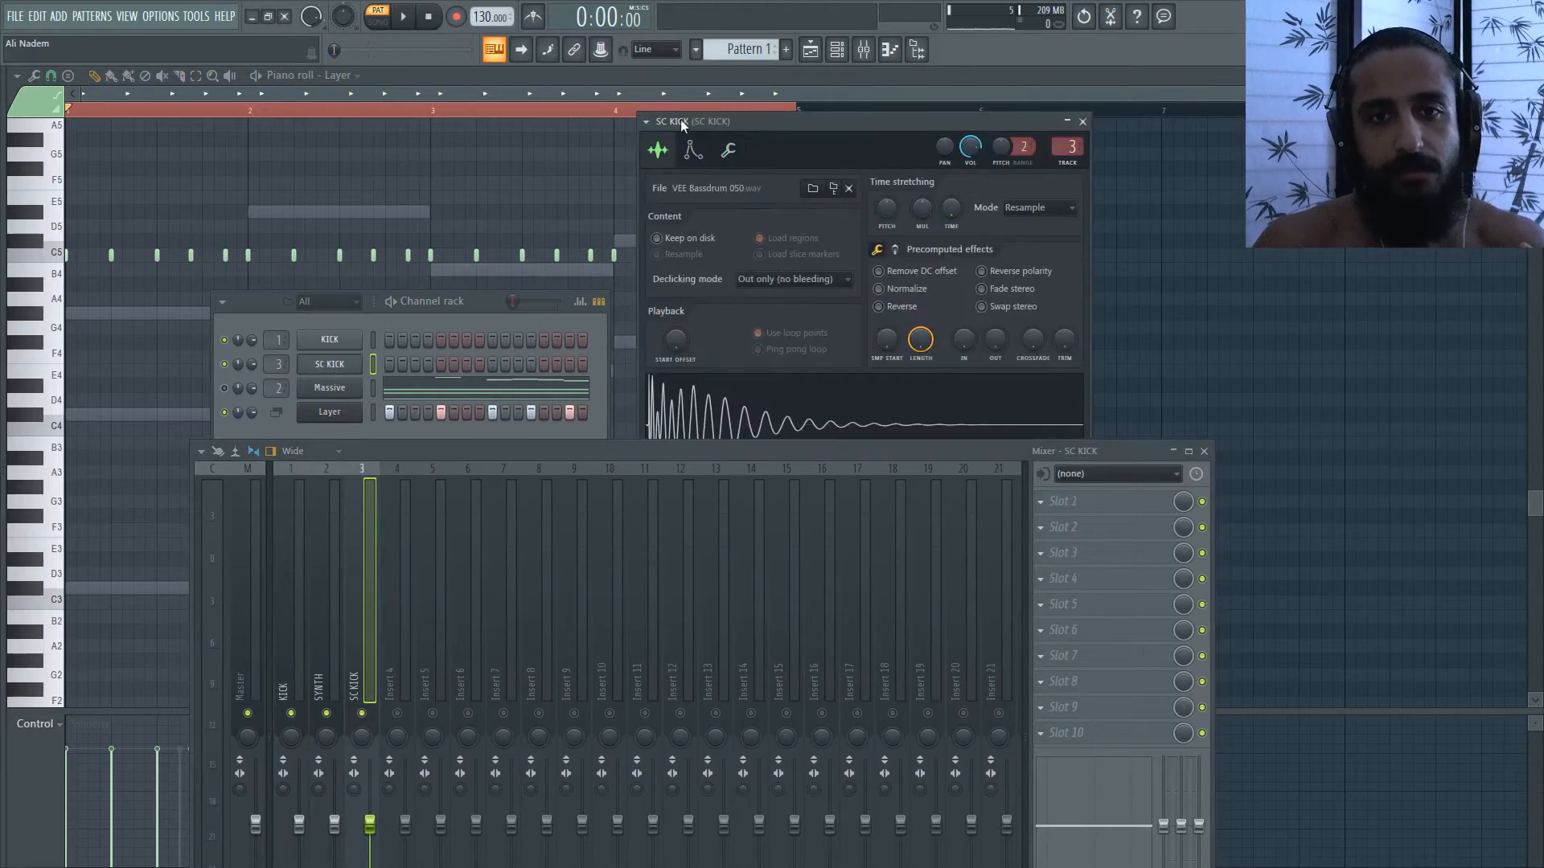
pyautogui.moveTo(680, 119); pyautogui.dragTo(268, 90)
pyautogui.moveTo(251, 312); pyautogui.dragTo(727, 387)
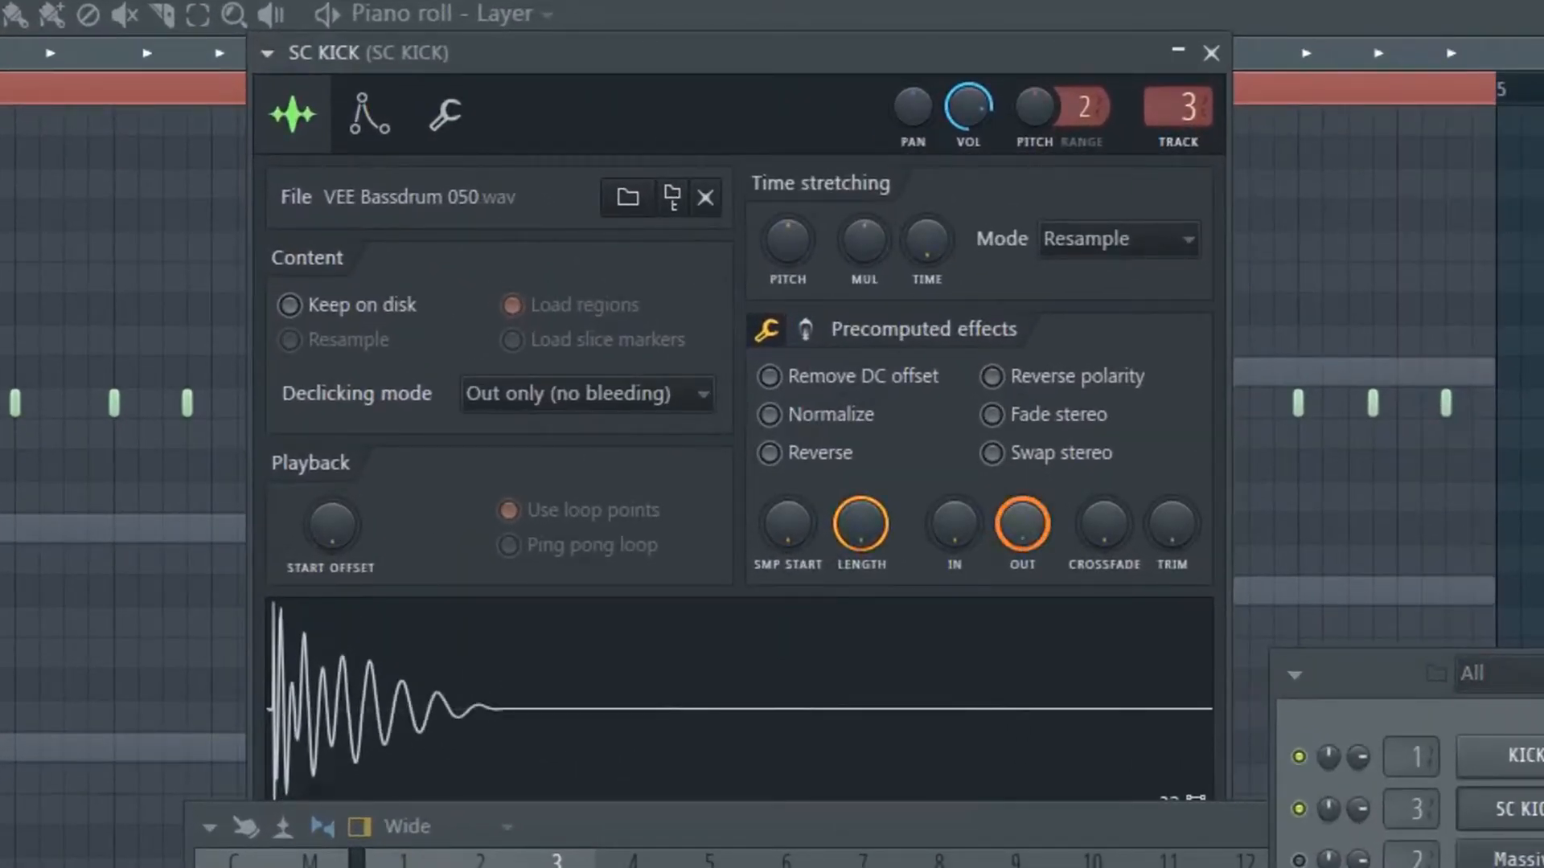
# - Try shortening the SC KICK sample to about 32% length without a fade-out, and restore its full length
pyautogui.moveTo(860, 525); pyautogui.dragTo(957, 577)
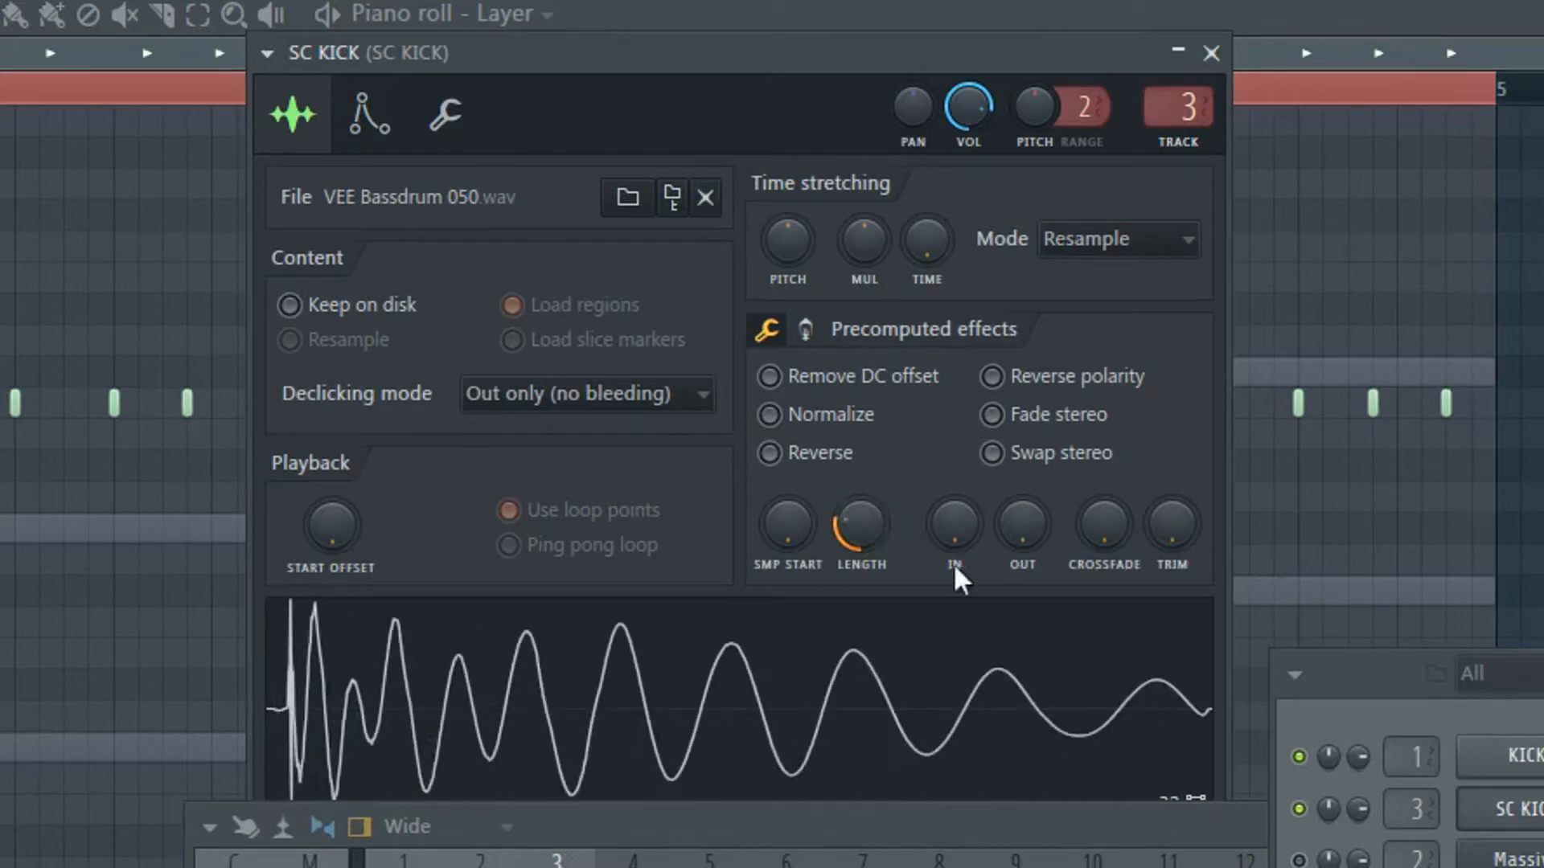
pyautogui.moveTo(1014, 521)
pyautogui.mouseDown()
pyautogui.moveTo(1013, 473)
pyautogui.moveTo(1013, 523)
pyautogui.mouseUp()
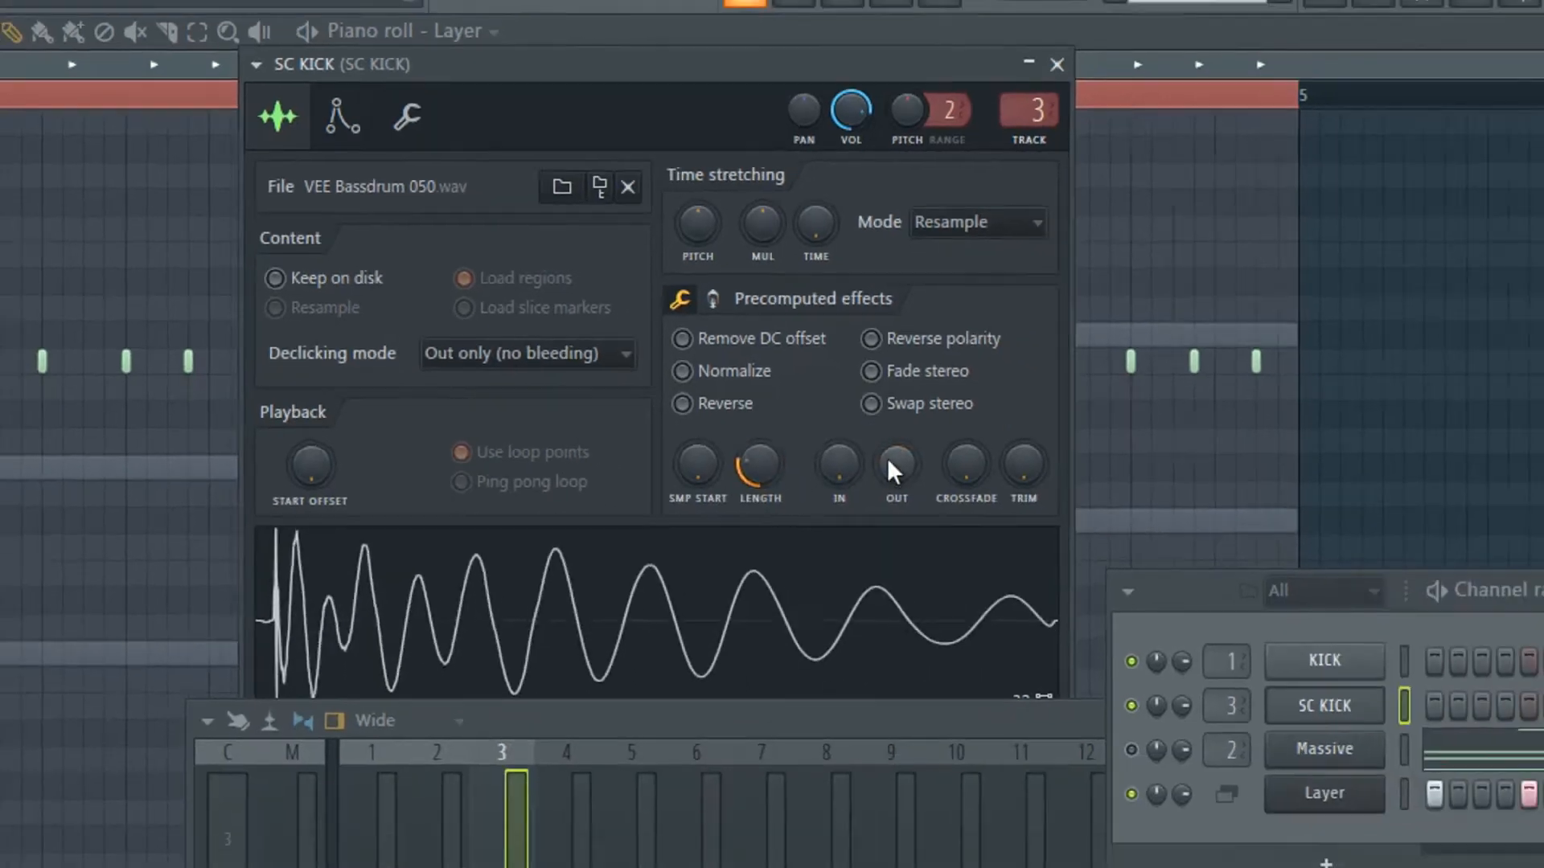
pyautogui.moveTo(760, 464)
pyautogui.mouseDown()
pyautogui.moveTo(760, 488)
pyautogui.moveTo(760, 471)
pyautogui.mouseUp()
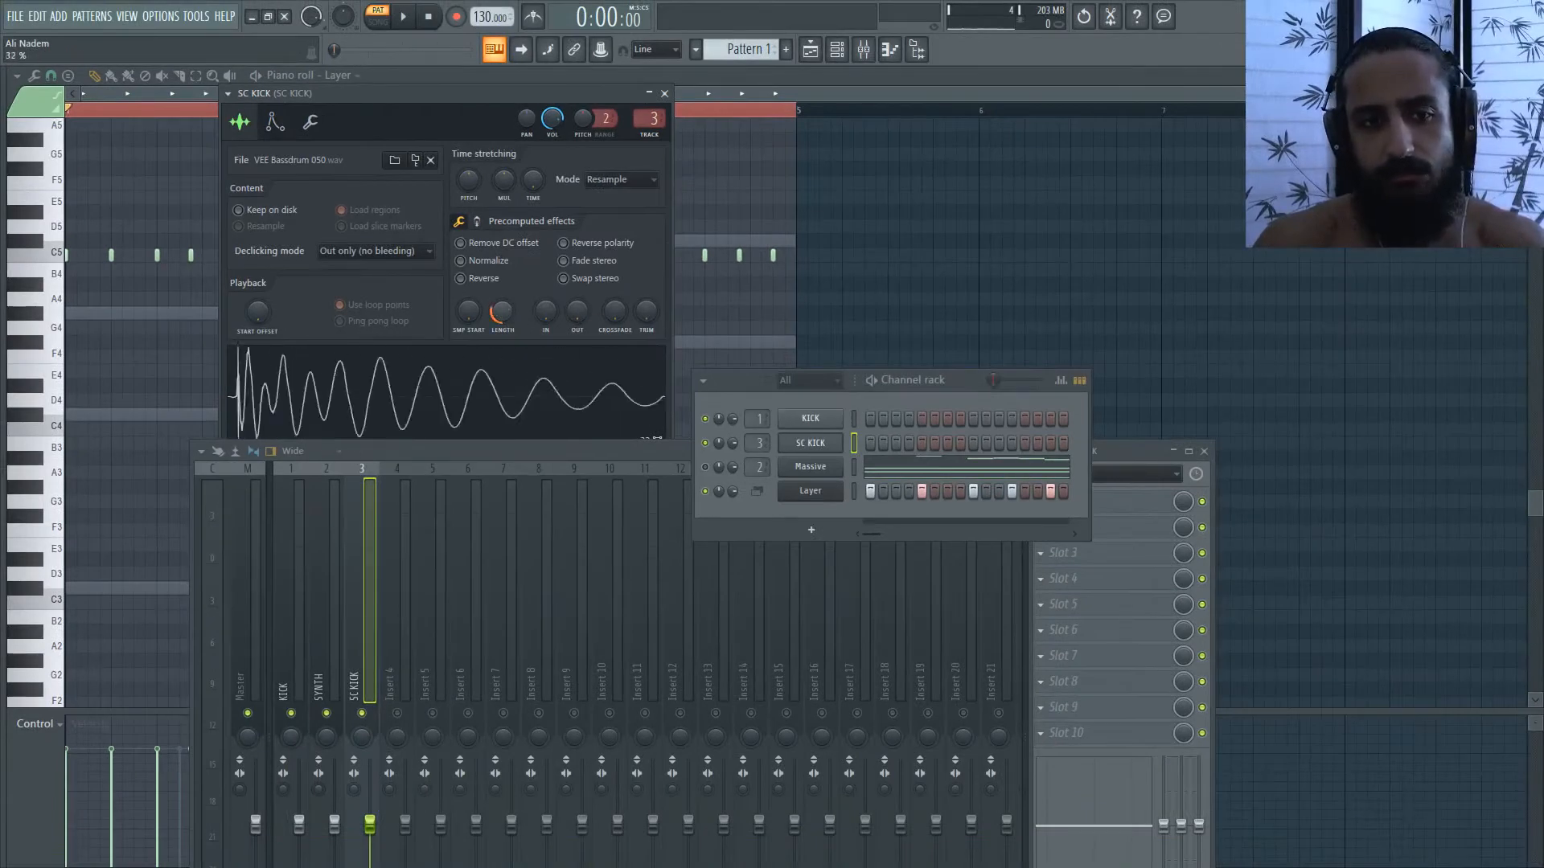
pyautogui.moveTo(501, 311); pyautogui.dragTo(502, 279)
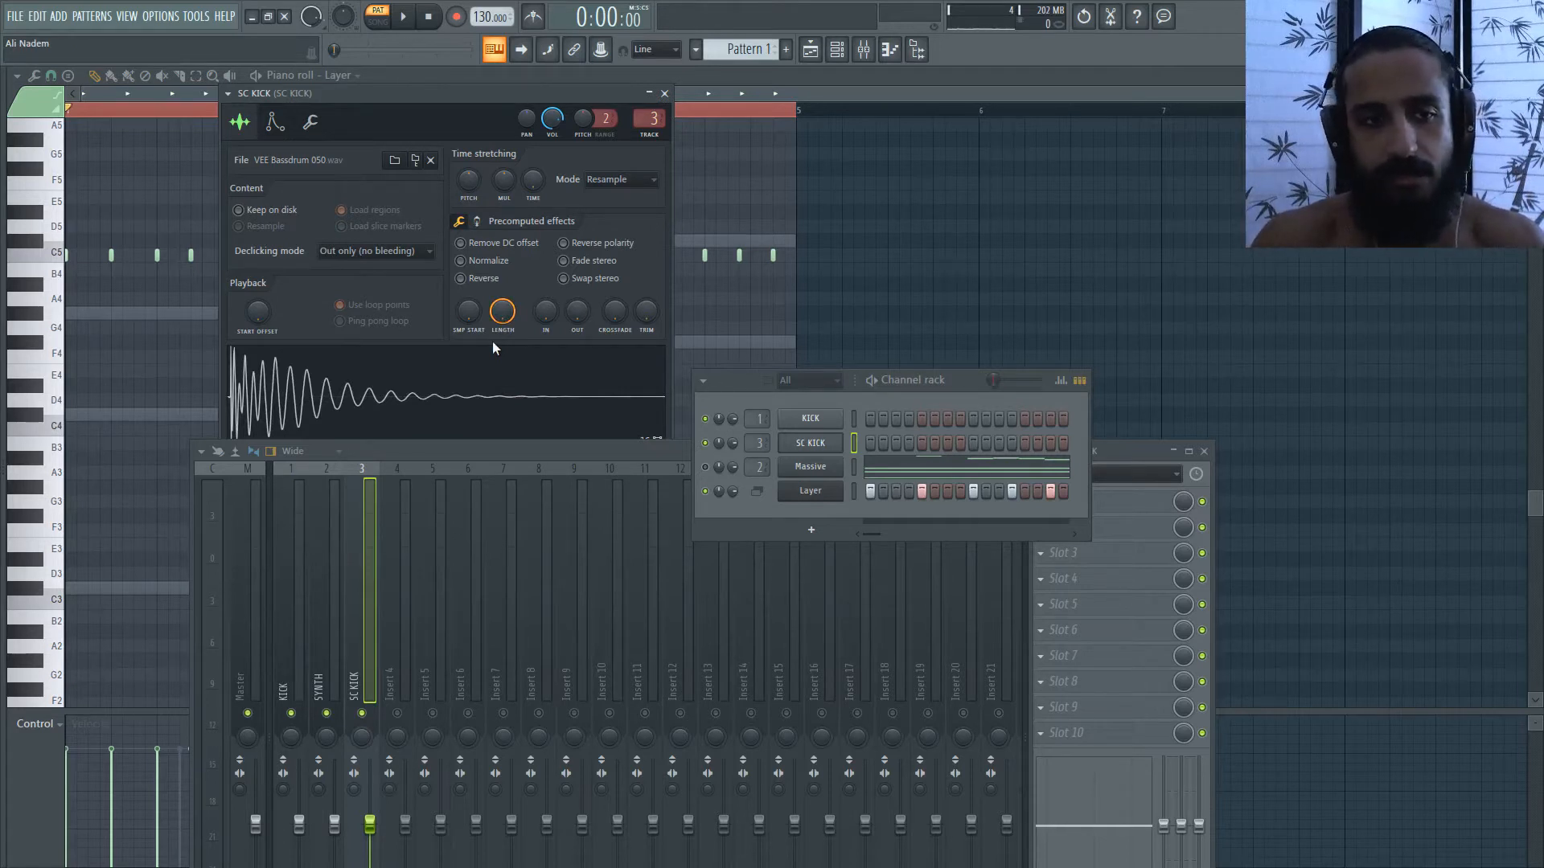
# - Move the sample settings and channel rack clear of the mixer, and place the SC KICK mixer track between KICK and SYNTH
pyautogui.moveTo(398, 93); pyautogui.dragTo(290, 122)
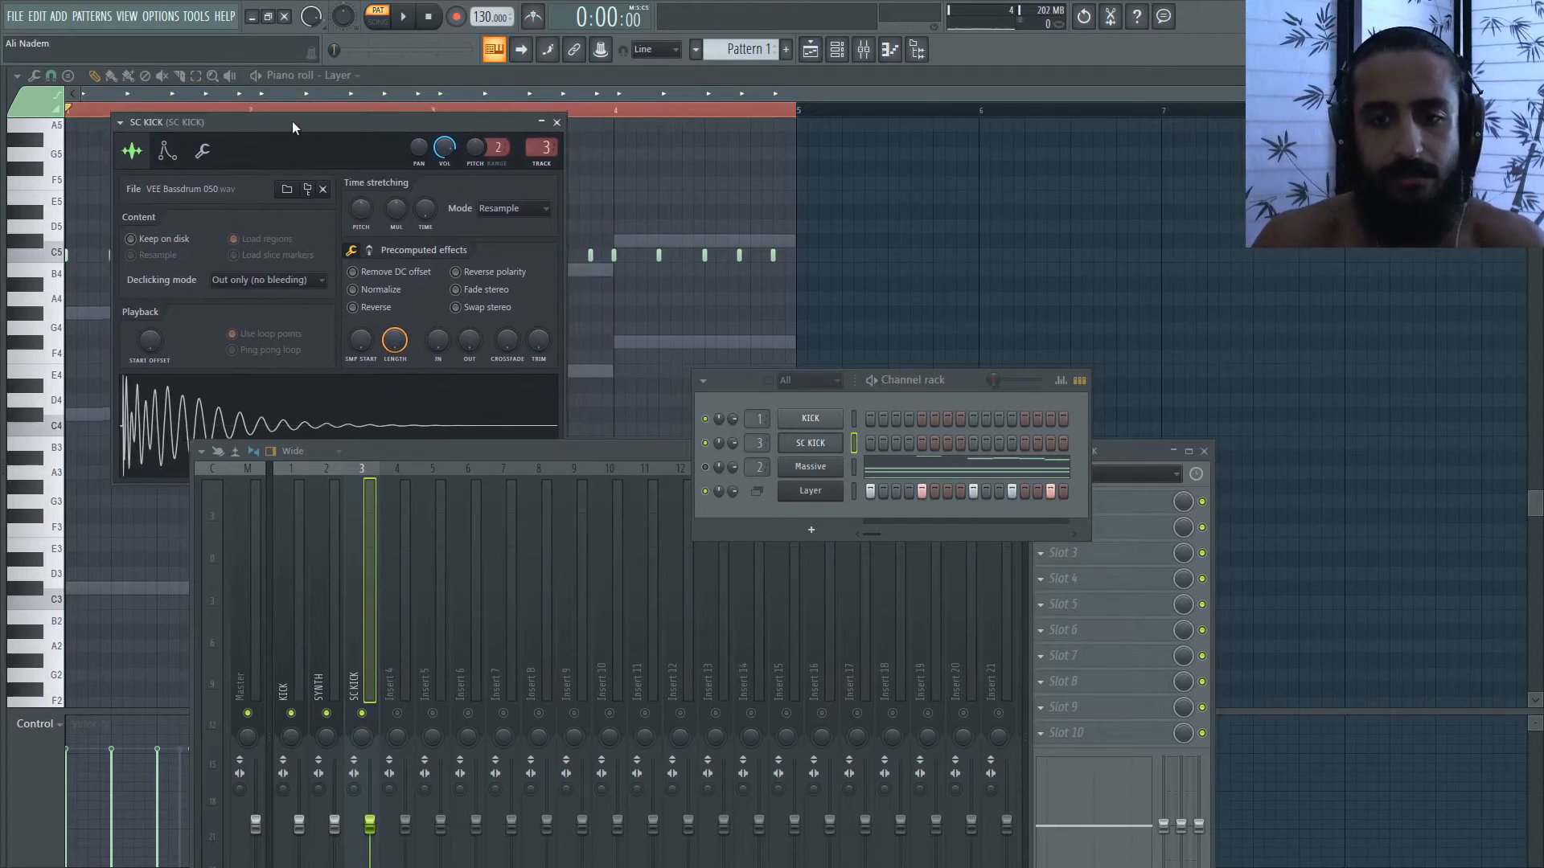
pyautogui.moveTo(740, 379); pyautogui.dragTo(577, 270)
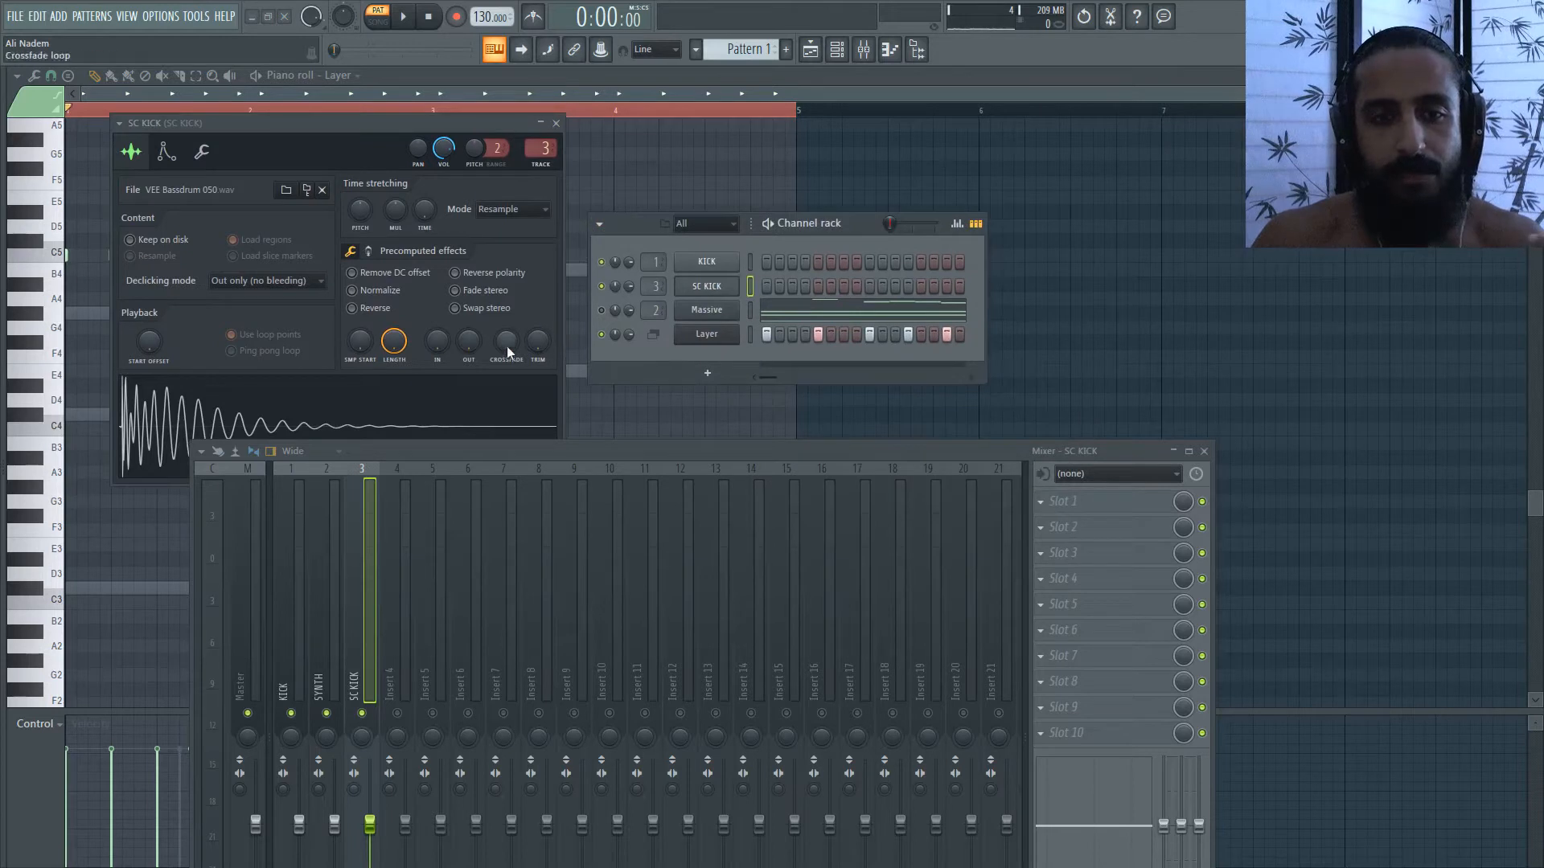
pyautogui.moveTo(363, 581); pyautogui.dragTo(335, 606)
# - Color the KICK and SC KICK mixer tracks together in the same violet-blue
pyautogui.keyDown('ctrl'); pyautogui.click(300, 602); pyautogui.keyUp('ctrl')
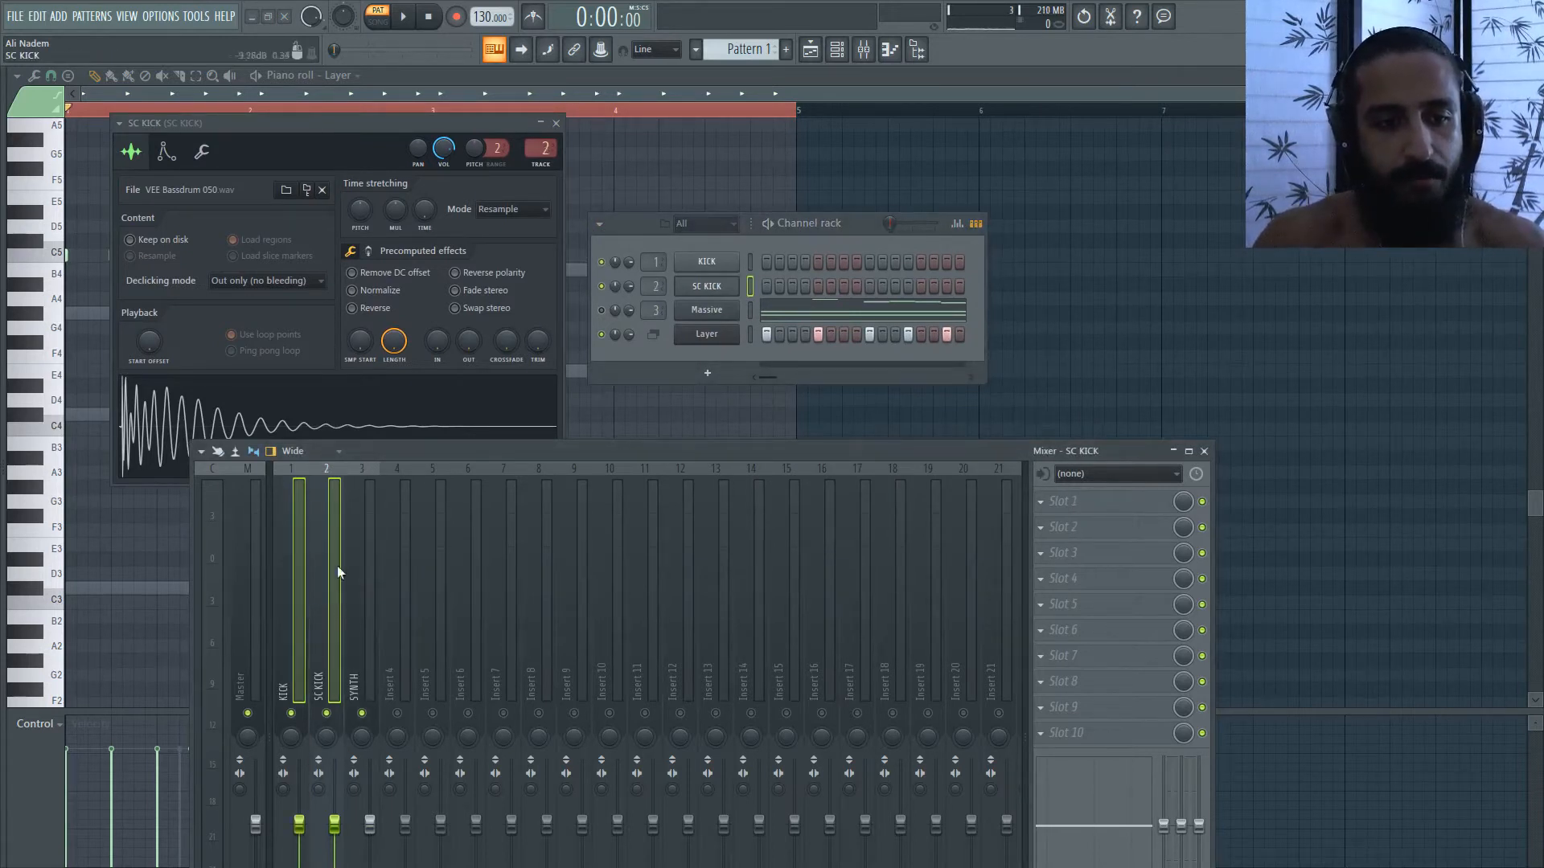
pyautogui.press('F2')
pyautogui.click(352, 546)
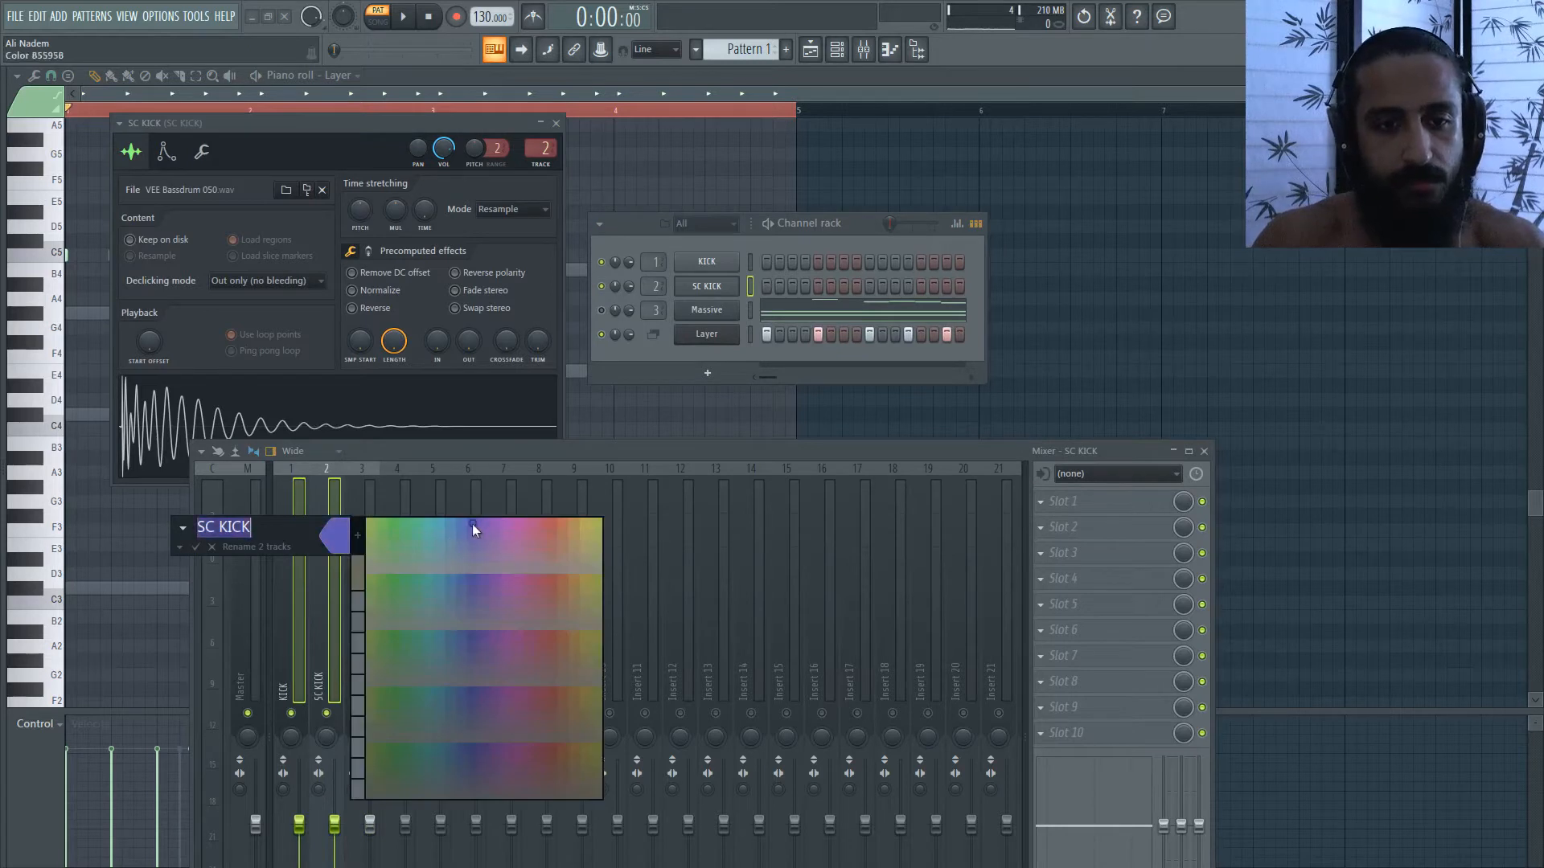
pyautogui.click(471, 523)
# - Color the SYNTH mixer track blue
pyautogui.click(357, 567)
pyautogui.press('F2')
pyautogui.click(349, 544)
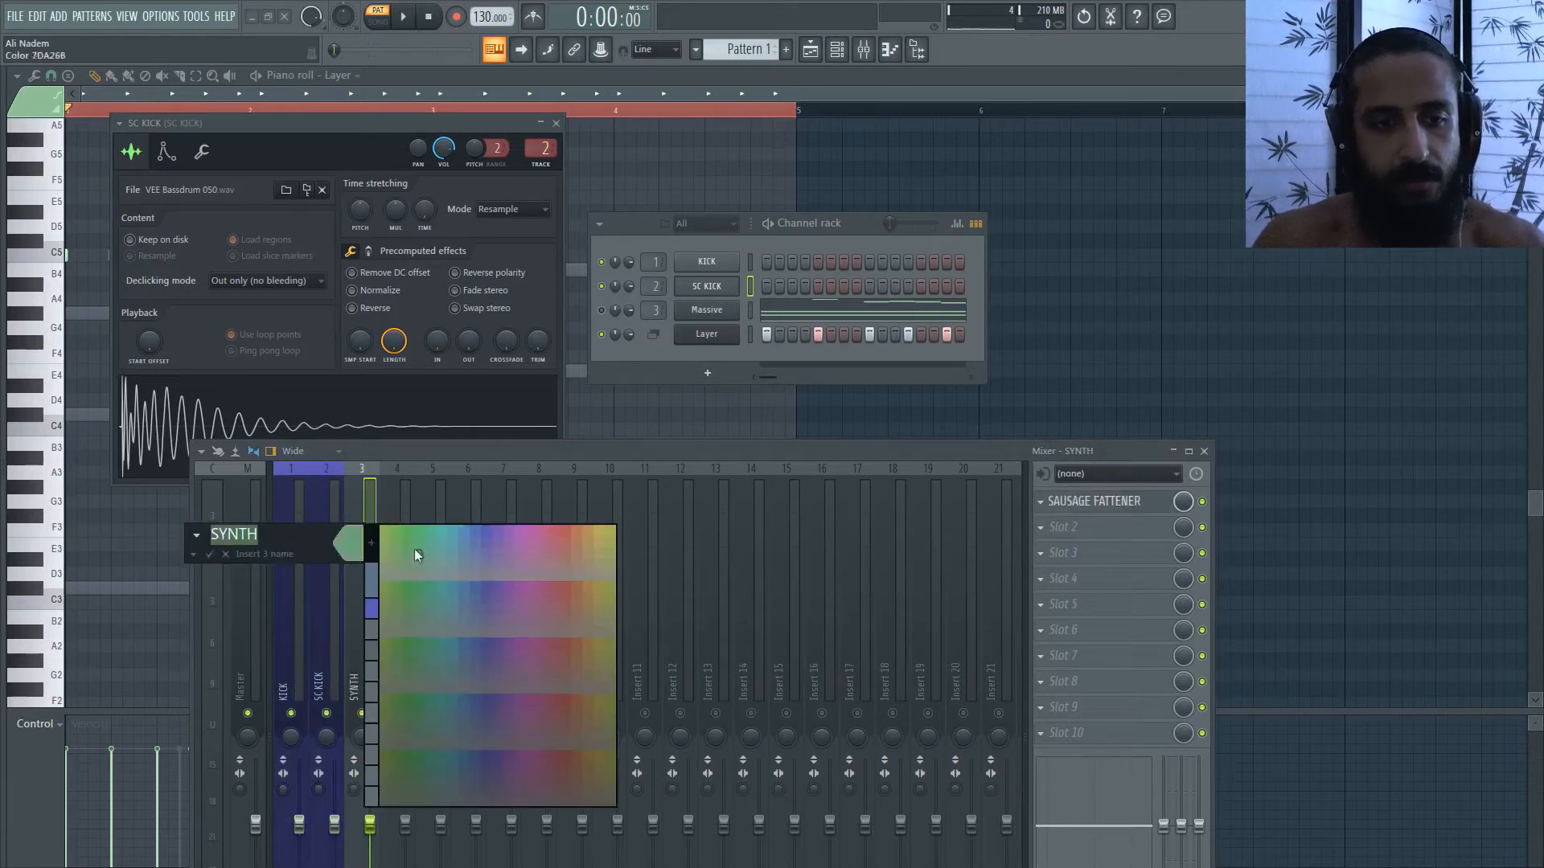
pyautogui.click(473, 531)
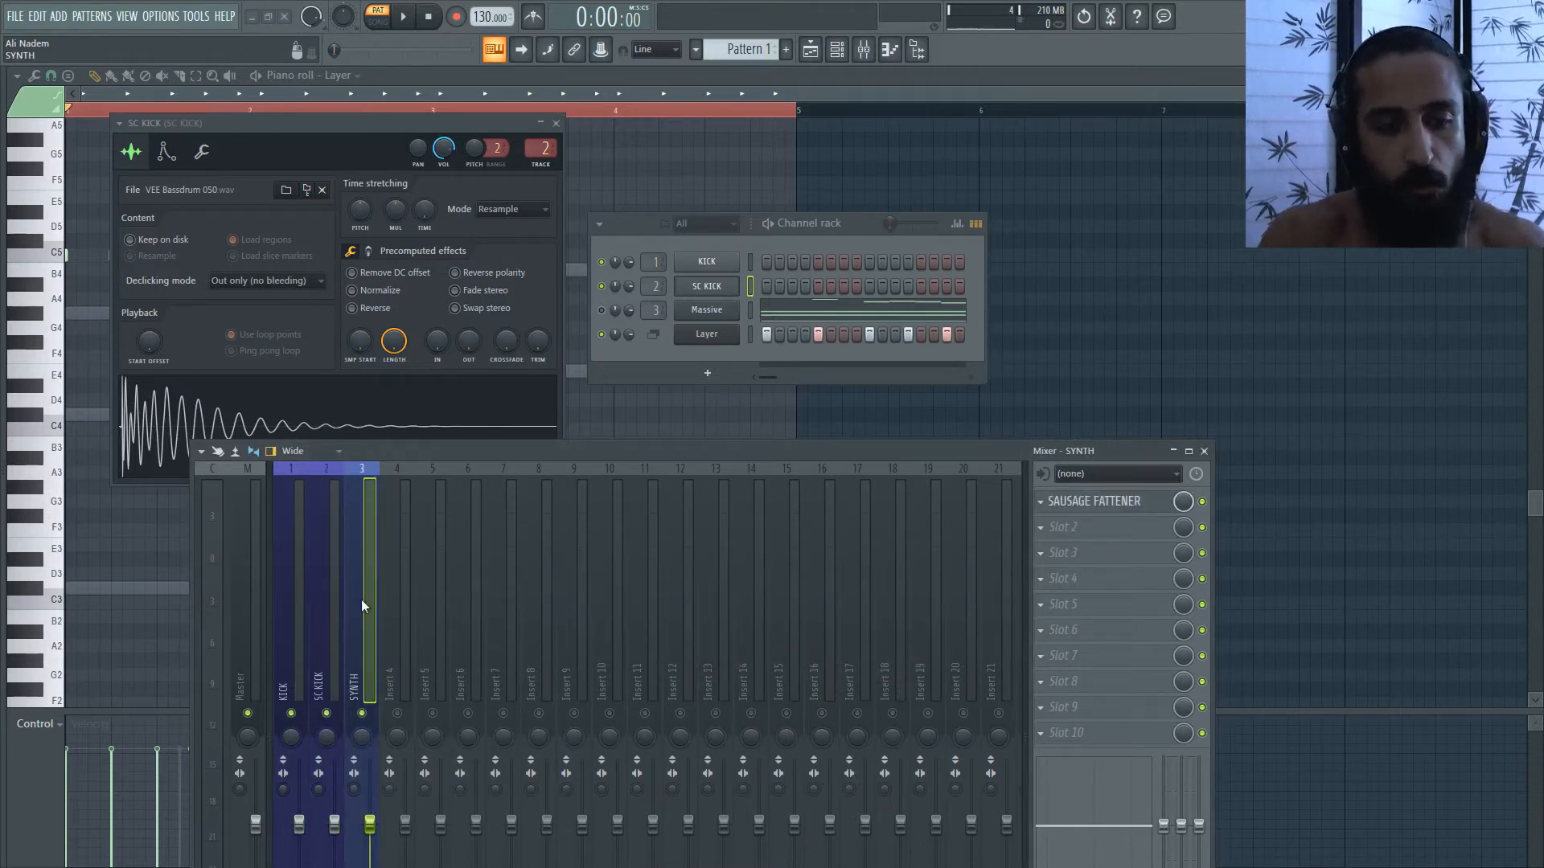
pyautogui.press('alt')
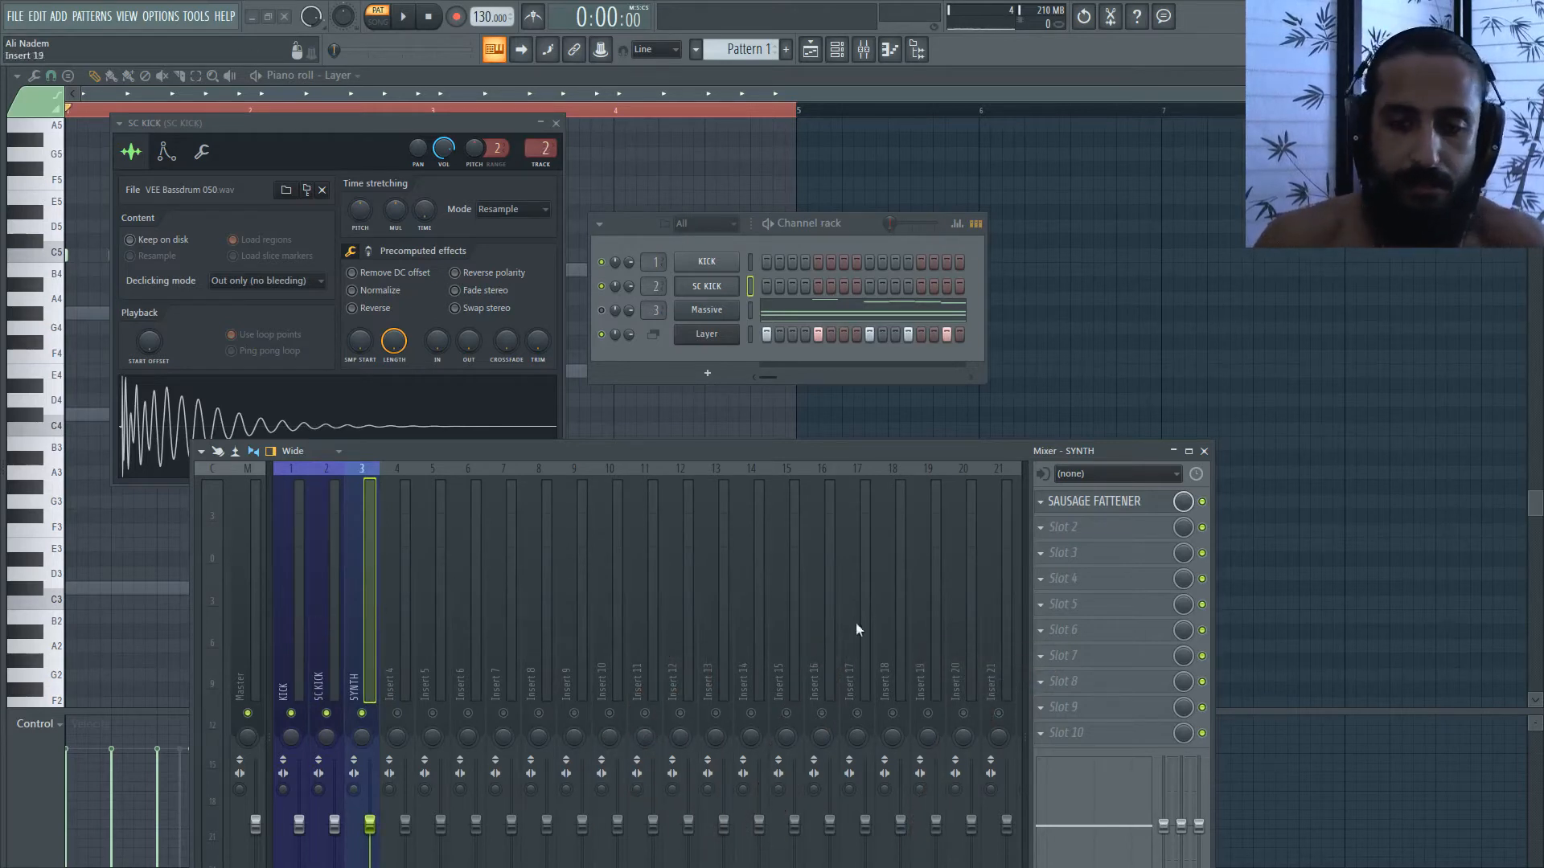
# - Load FabFilter Pro-C 2 into slot 5 of the SYNTH mixer track and arrange the plugin, channel rack and mixer windows
pyautogui.click(1058, 613)
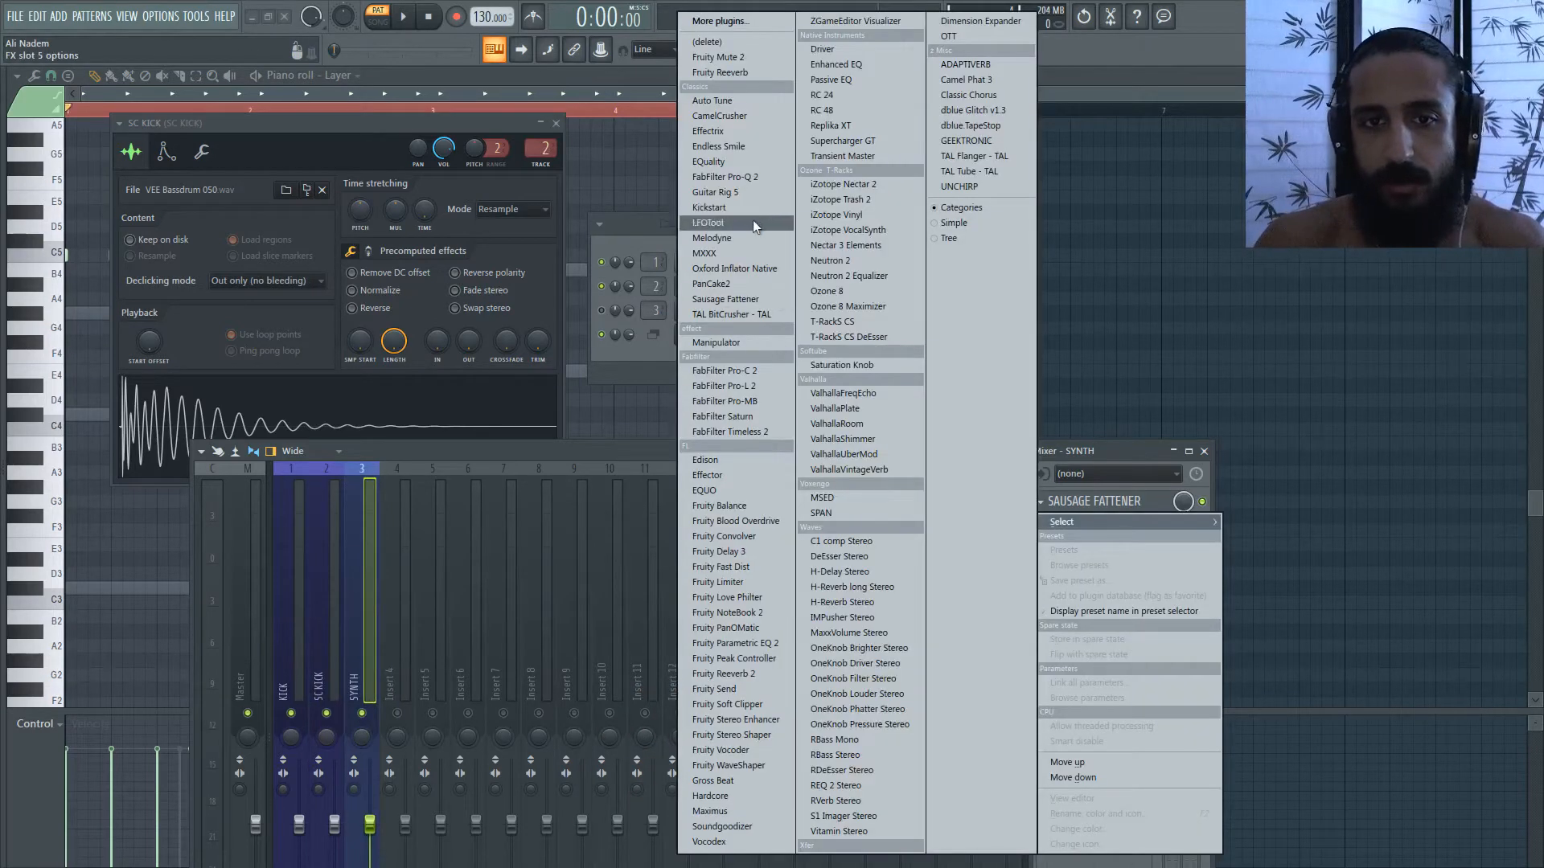
pyautogui.click(764, 374)
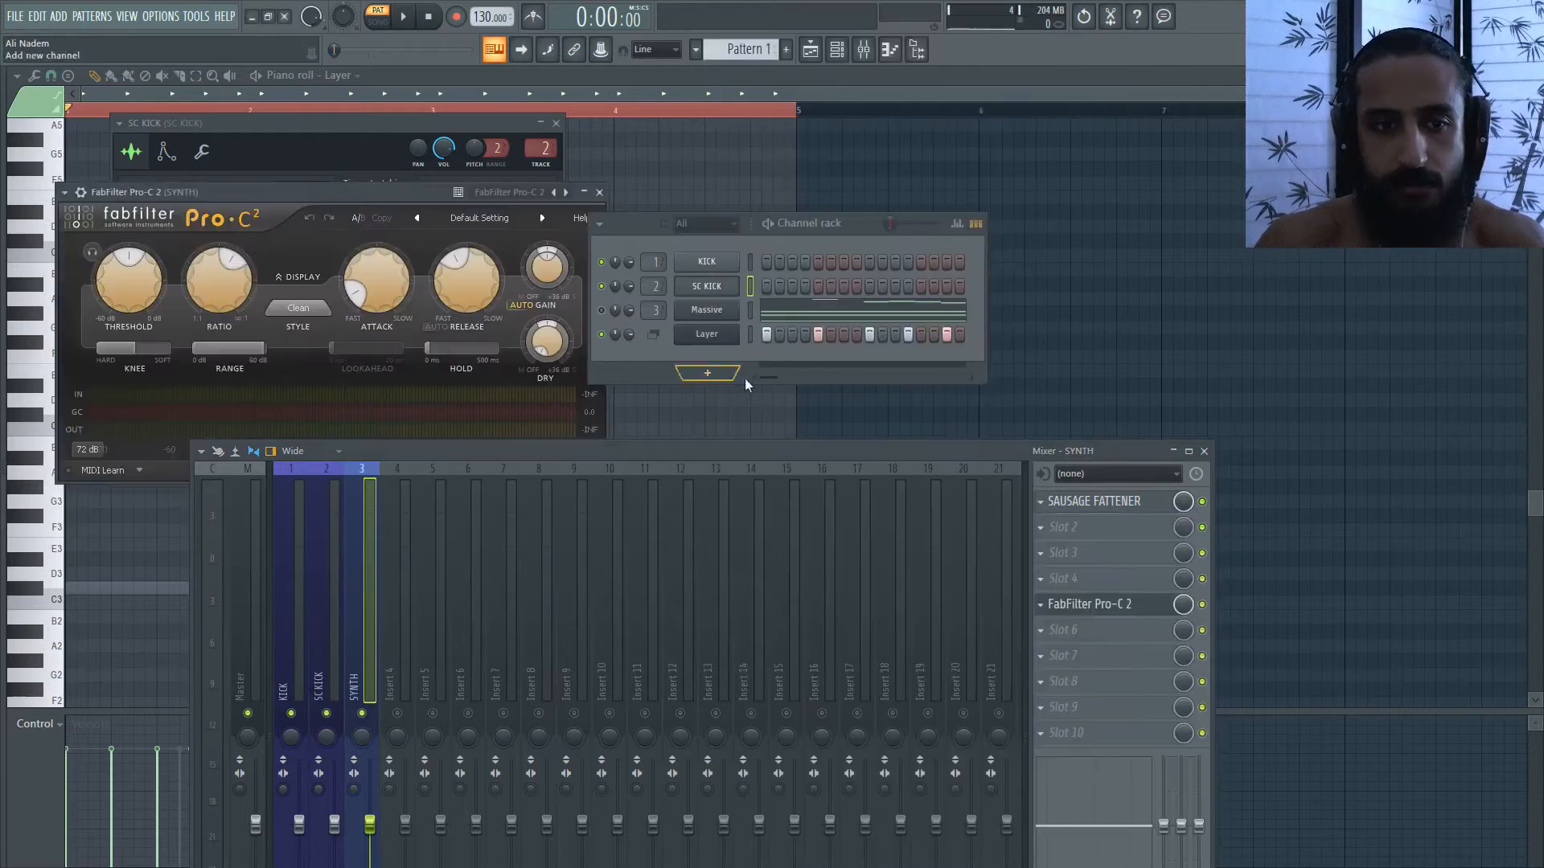
pyautogui.moveTo(282, 205); pyautogui.dragTo(481, 156)
pyautogui.moveTo(634, 230); pyautogui.dragTo(964, 235)
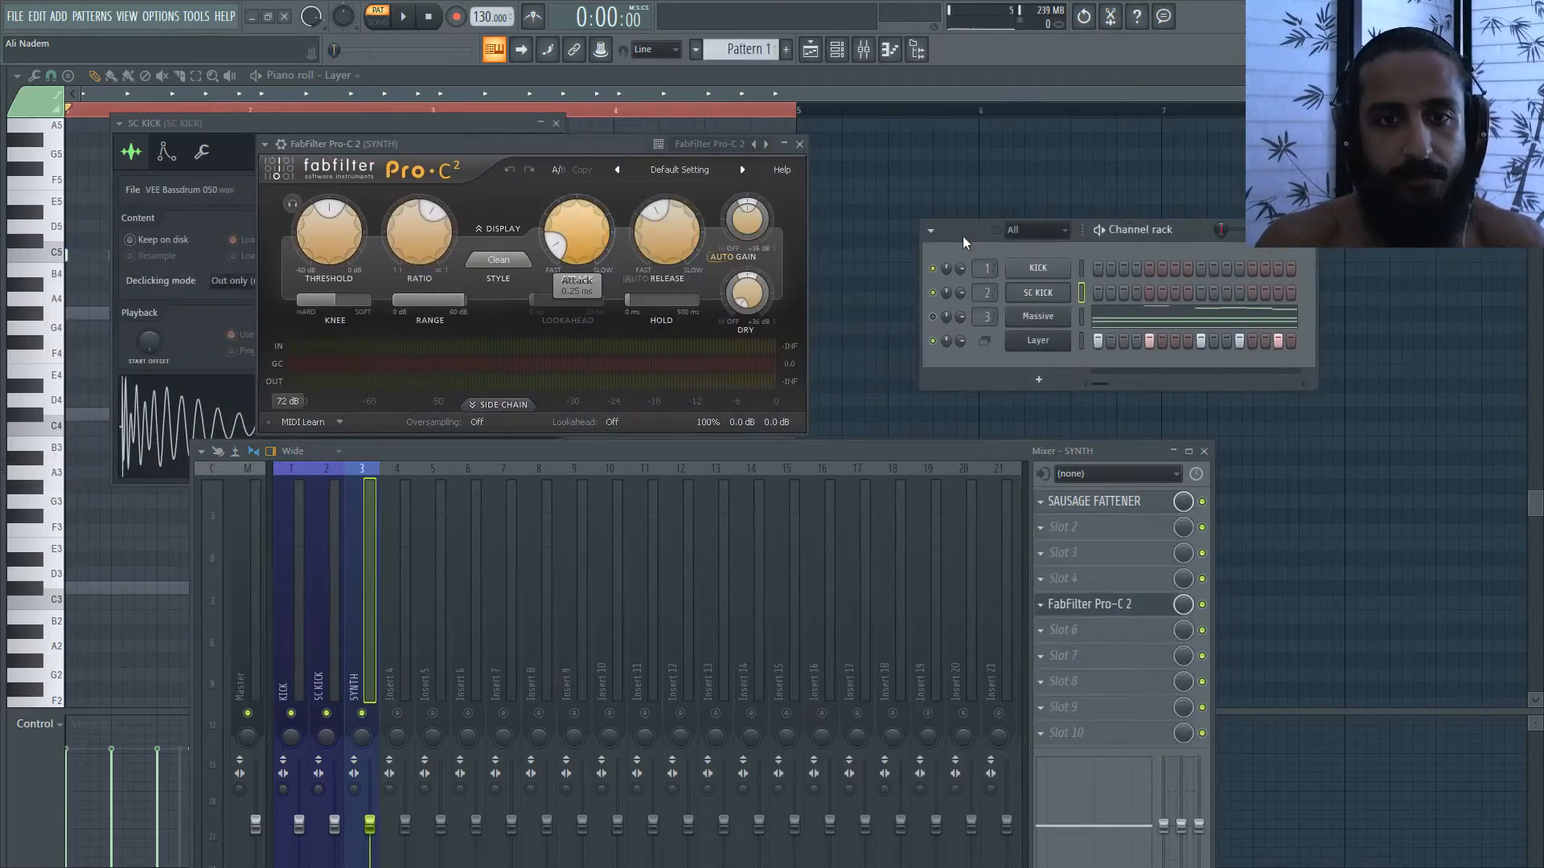
pyautogui.moveTo(687, 436); pyautogui.dragTo(677, 527)
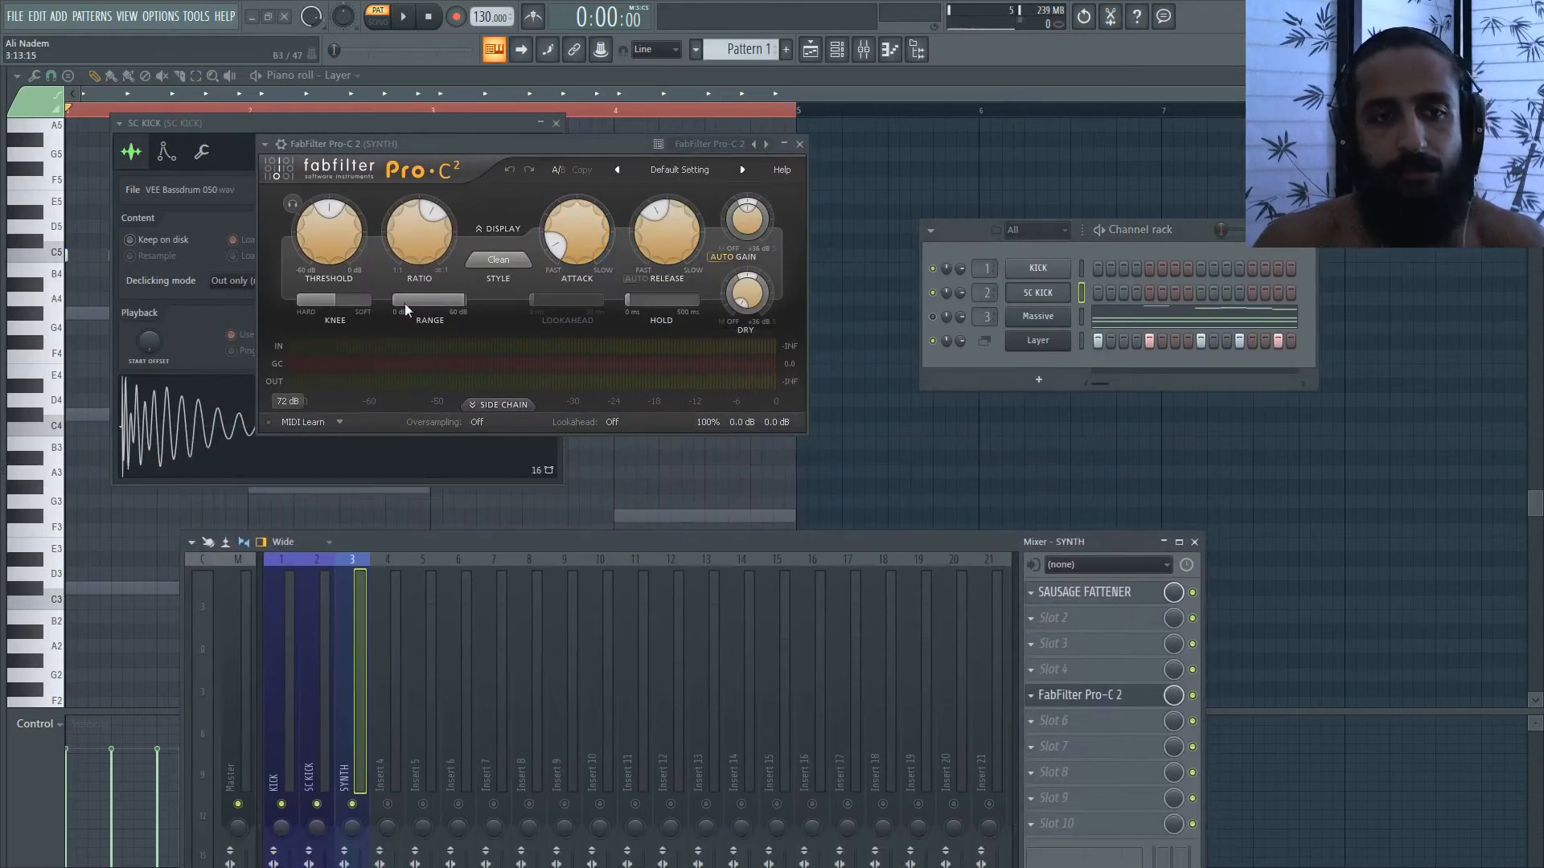
# - Sidechain the SC KICK mixer track to the SYNTH track and move the mixer clear of the compressor
pyautogui.moveTo(494, 565); pyautogui.dragTo(480, 134)
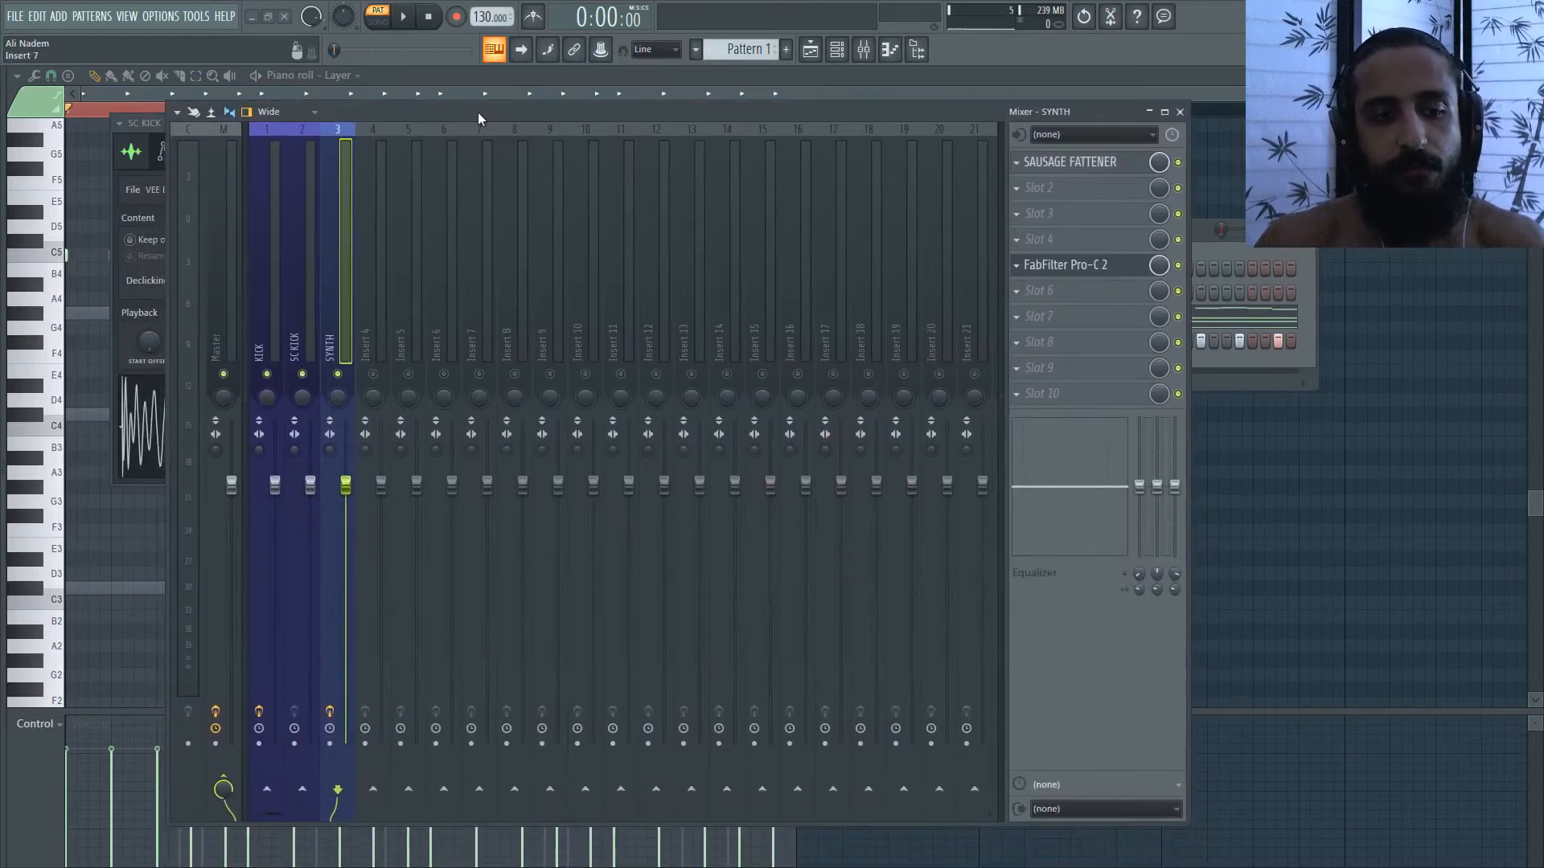
pyautogui.click(306, 261)
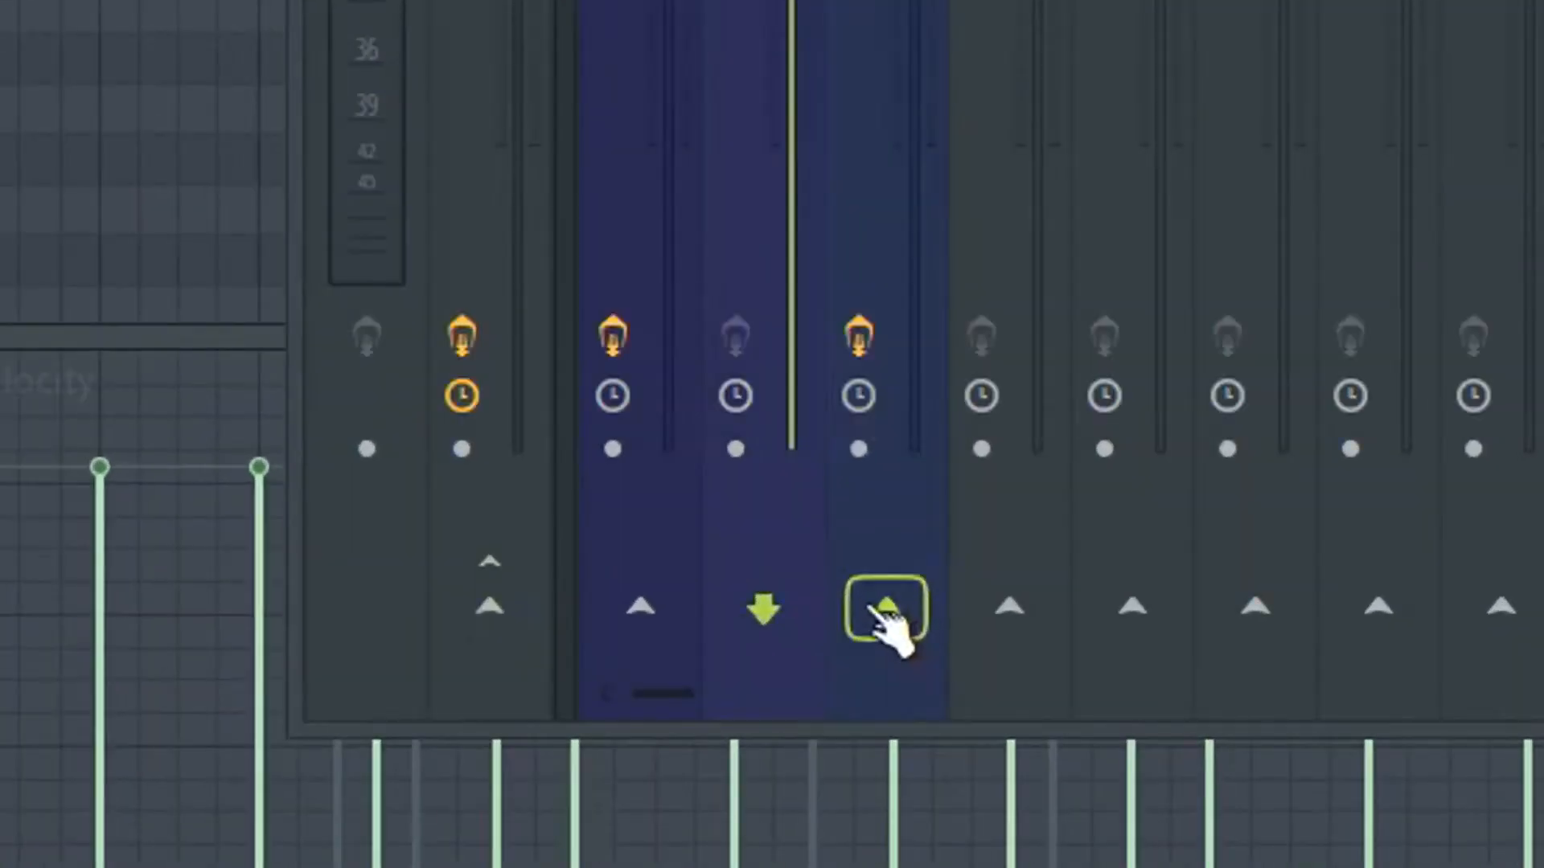
pyautogui.rightClick(337, 792)
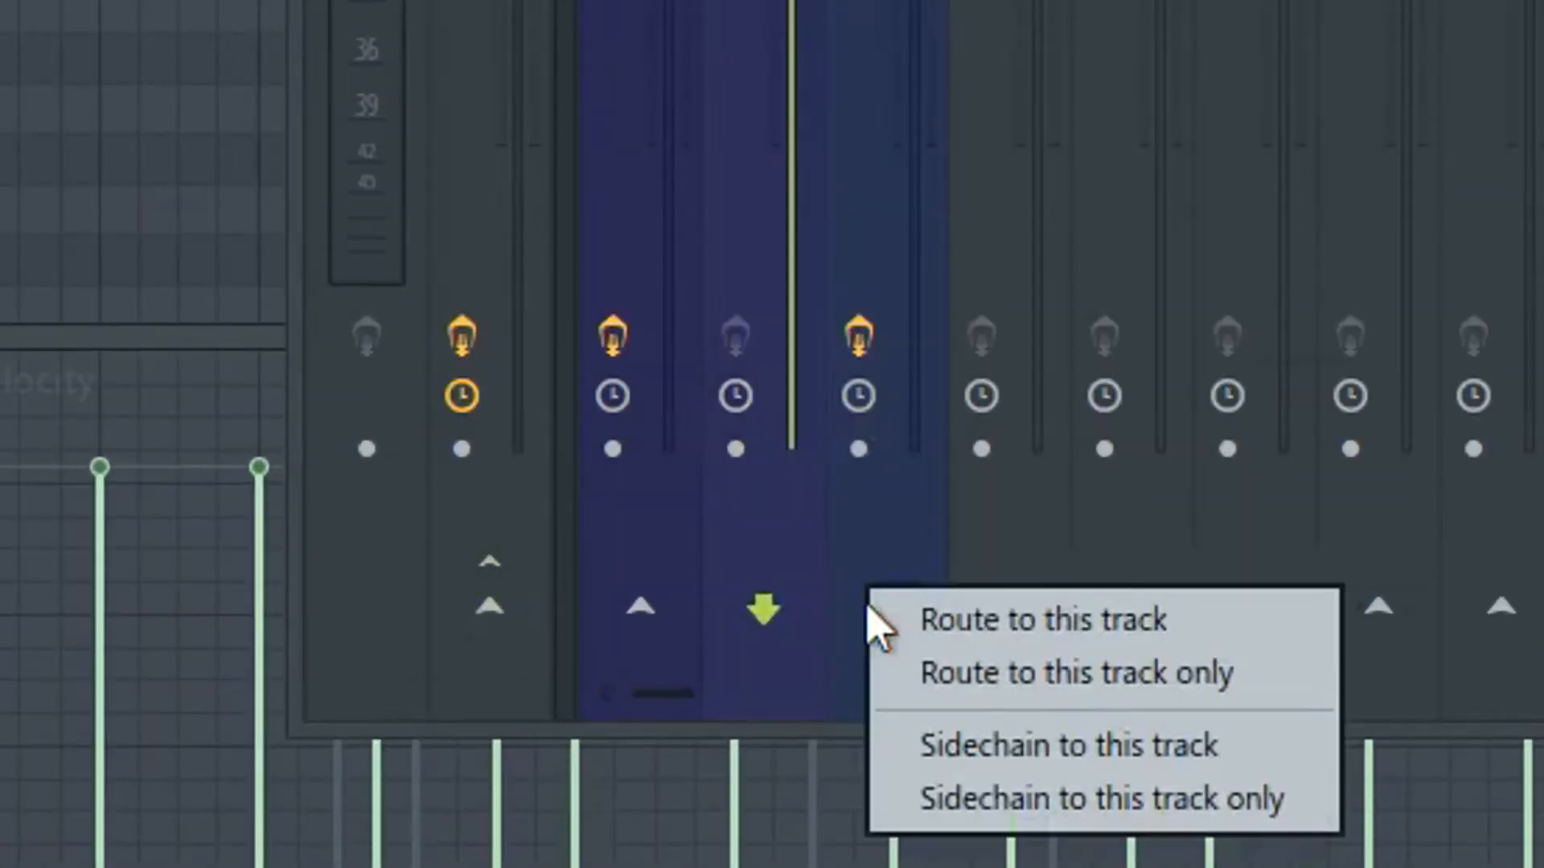
pyautogui.click(1037, 764)
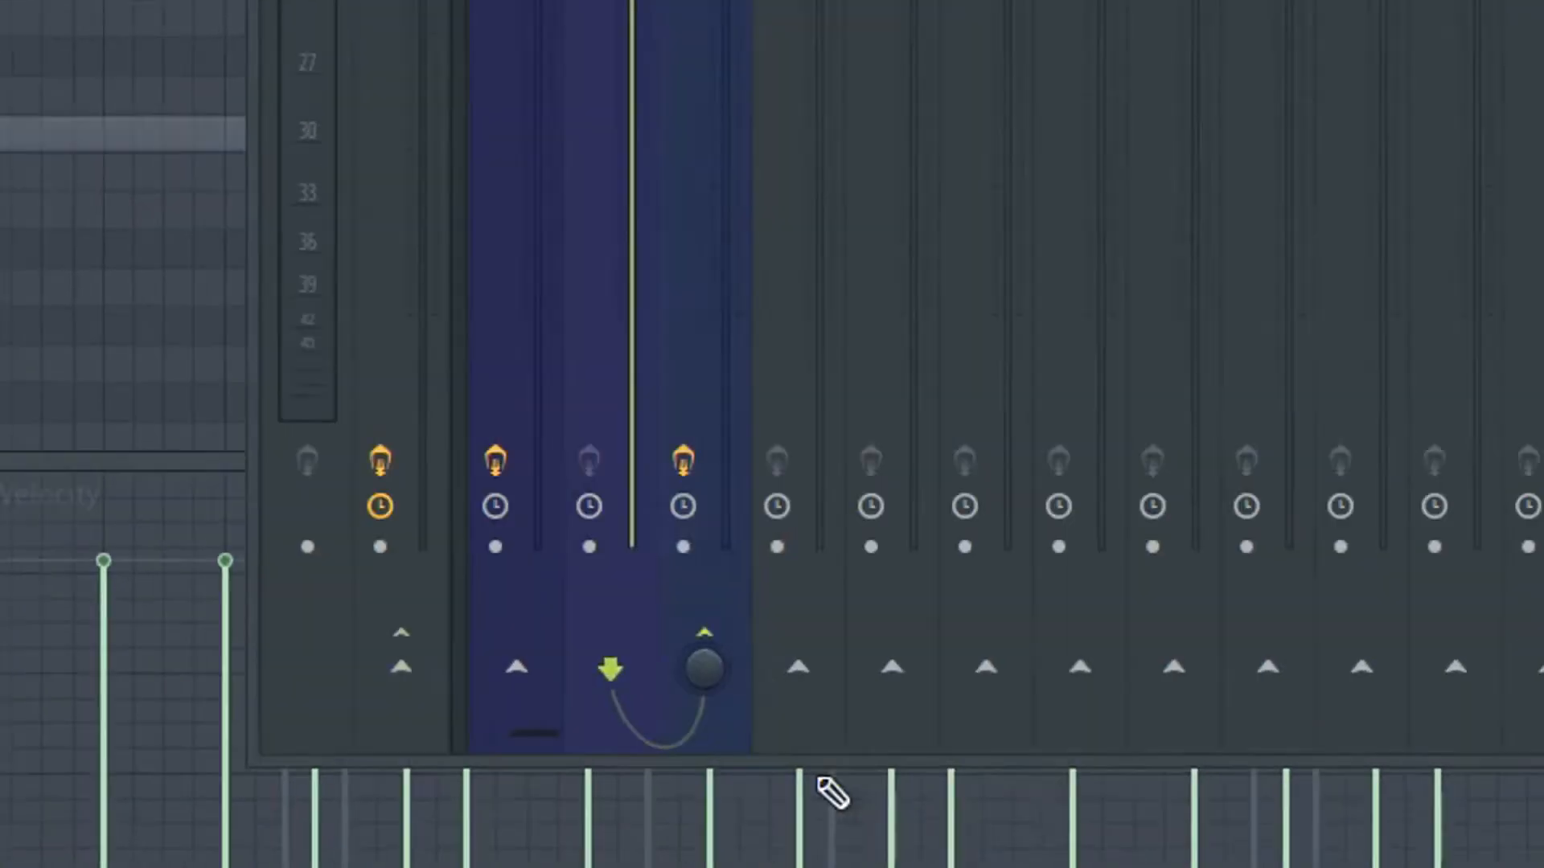
pyautogui.moveTo(412, 109); pyautogui.dragTo(443, 543)
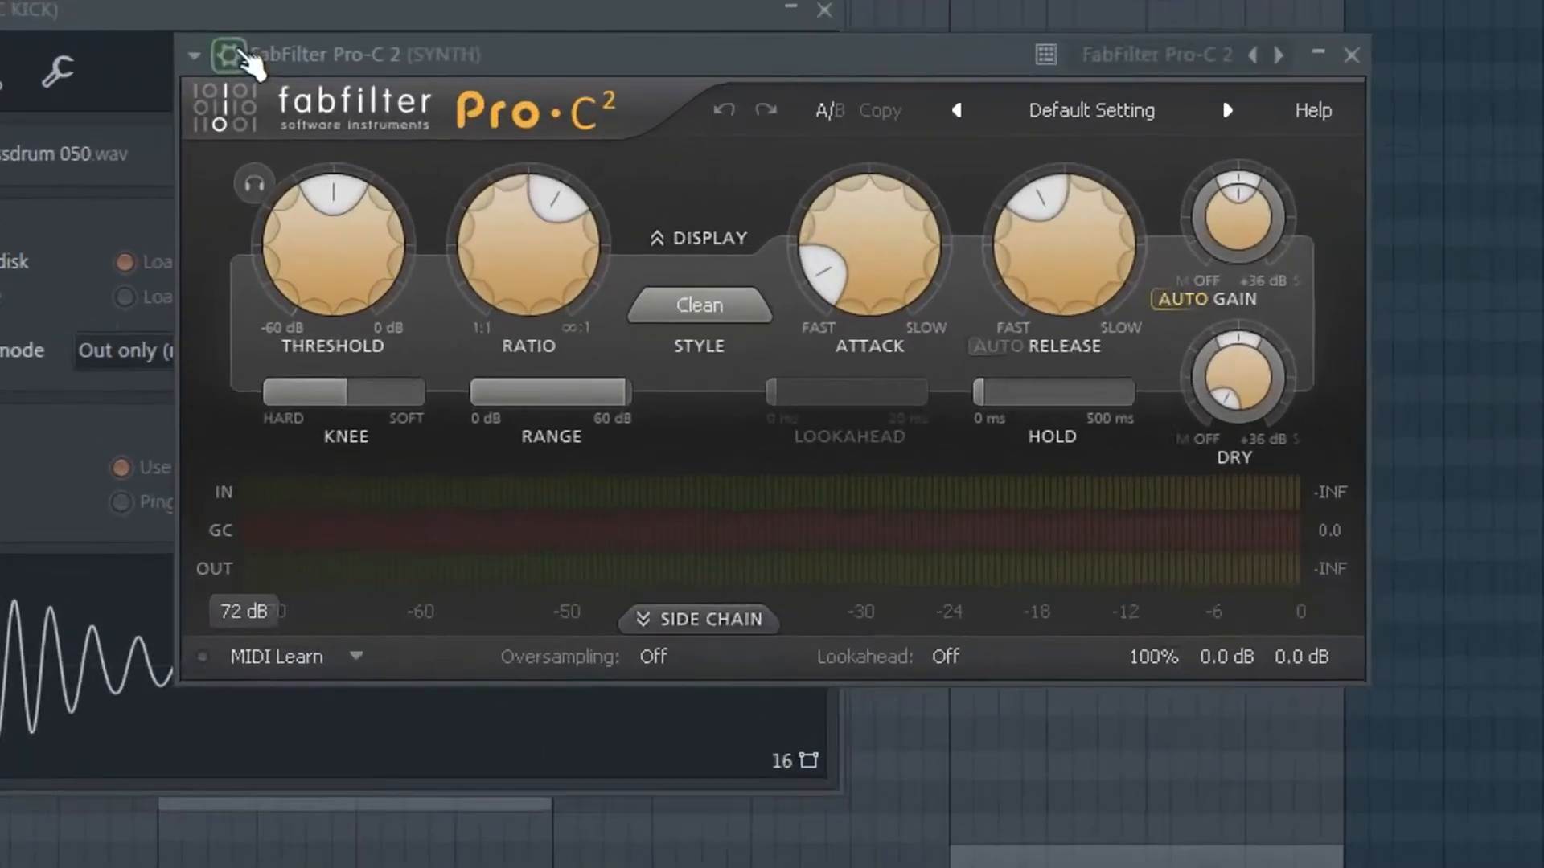
# - Assign SC KICK to the Stereo Side Chain input in the Pro-C 2 processing connections
pyautogui.click(282, 144)
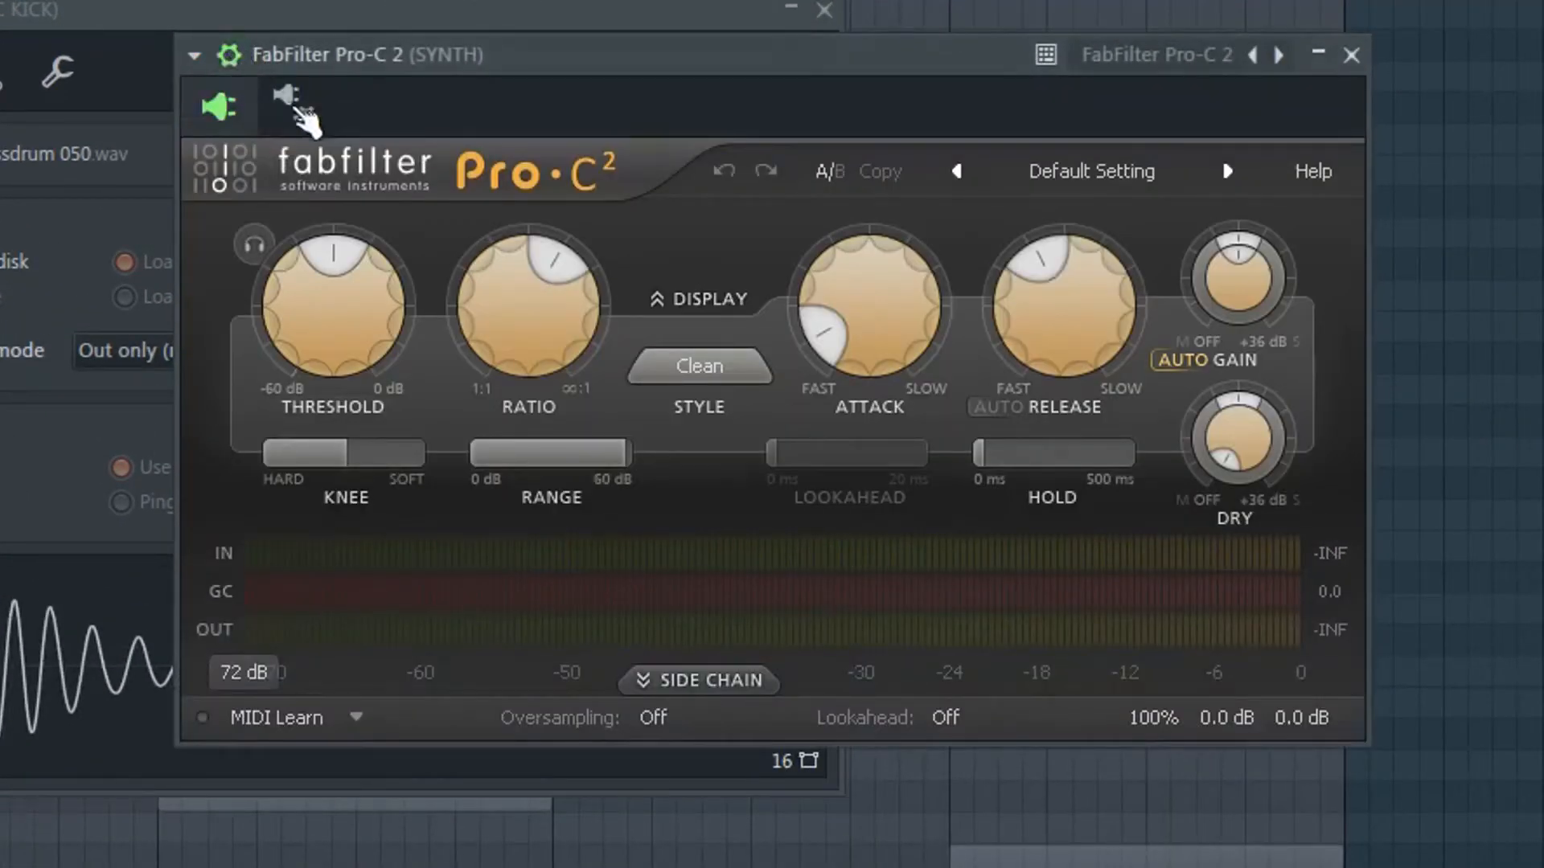
pyautogui.click(302, 113)
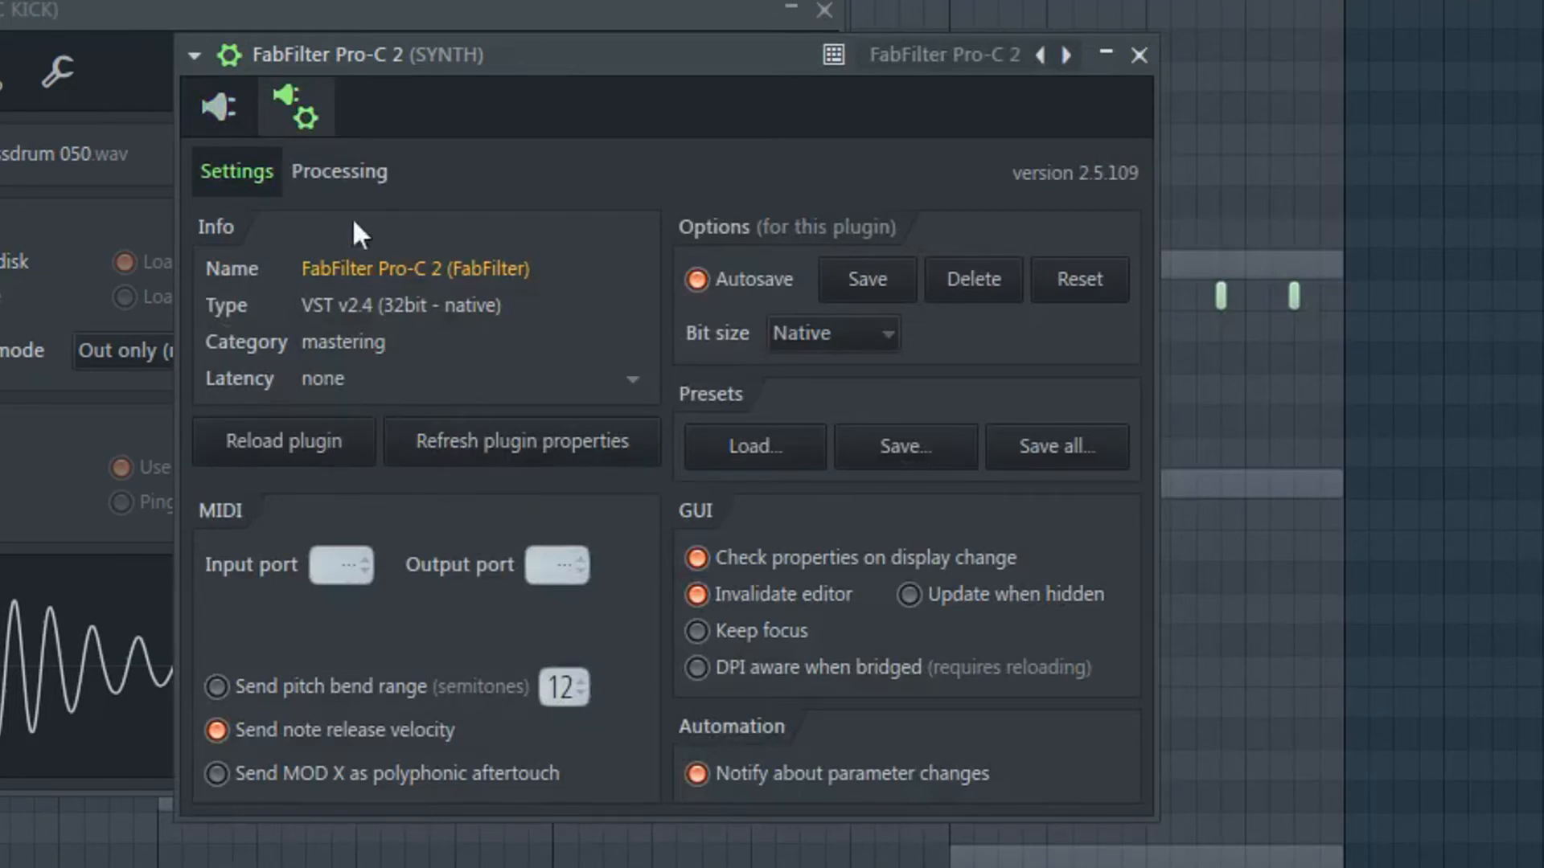
pyautogui.click(344, 173)
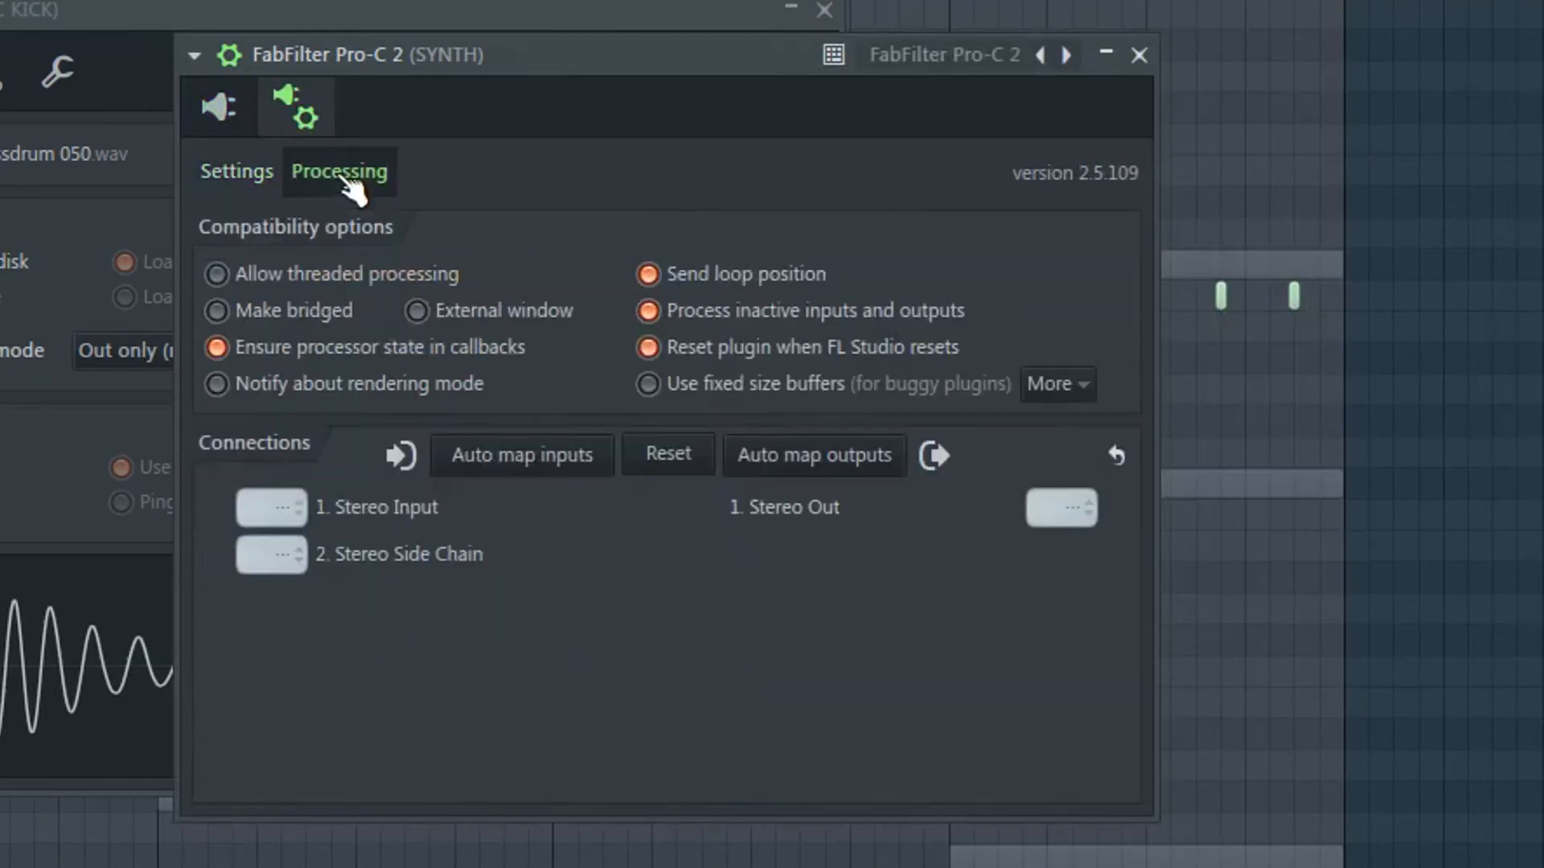
pyautogui.click(277, 557)
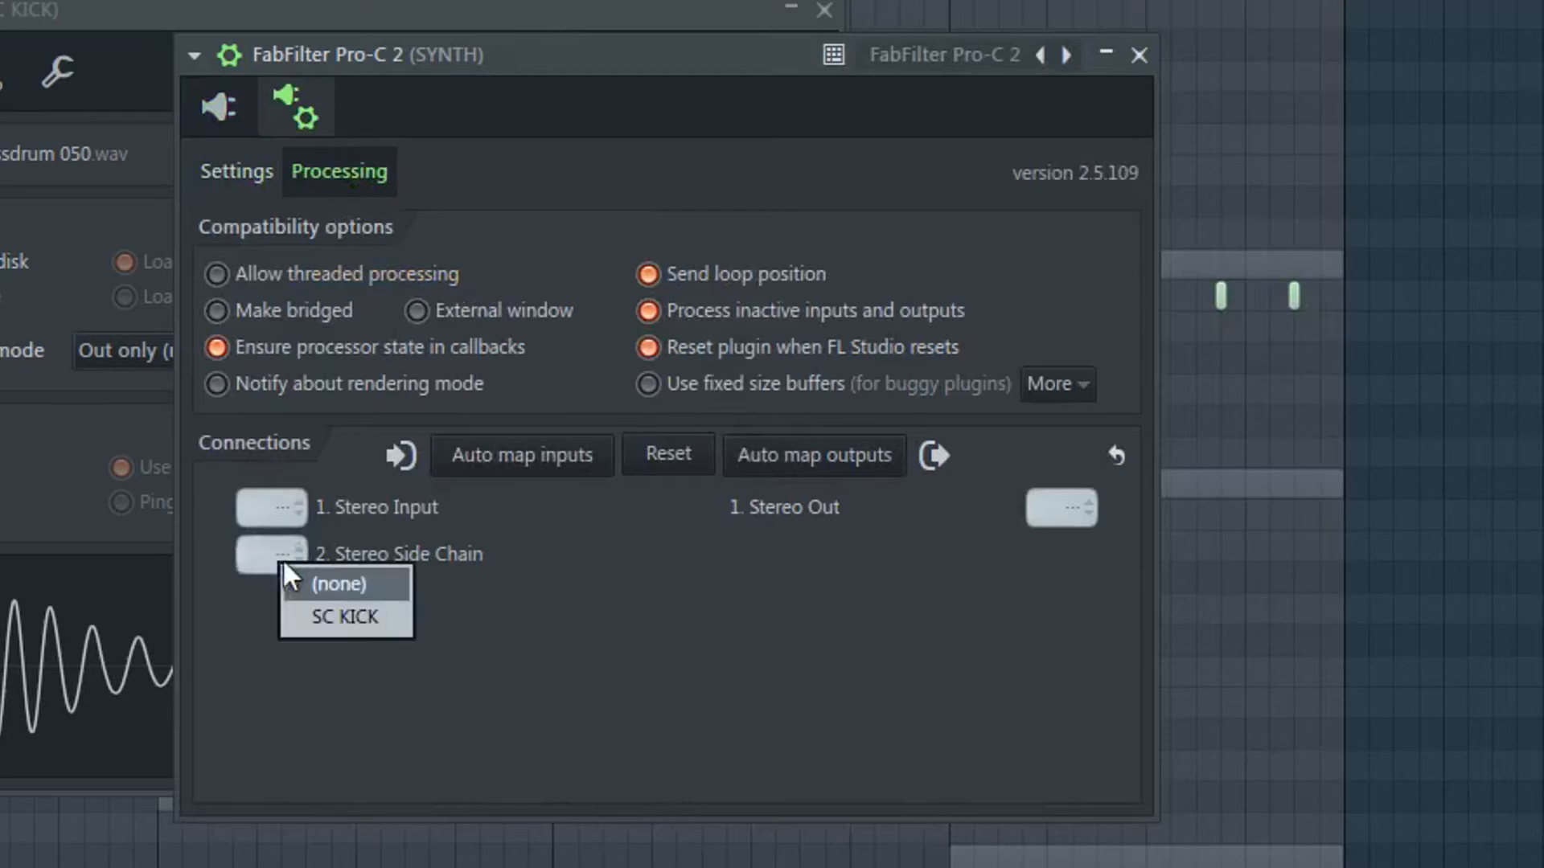
pyautogui.click(320, 616)
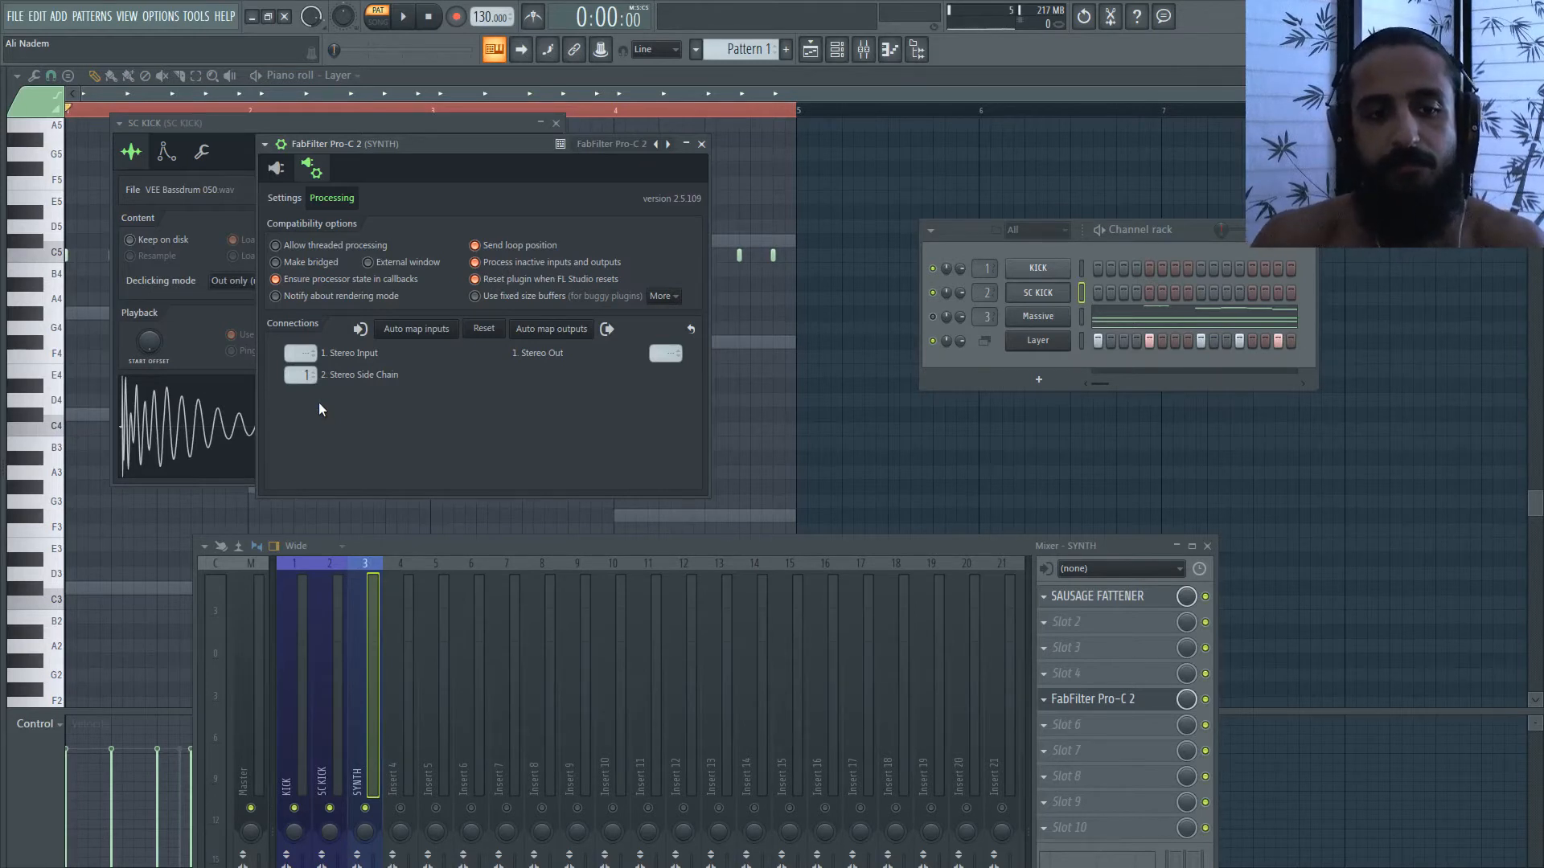
# - Set Pro-C 2 to the fastest attack, 0 dB threshold, 100:1 ratio and about 56 ms release
pyautogui.click(277, 171)
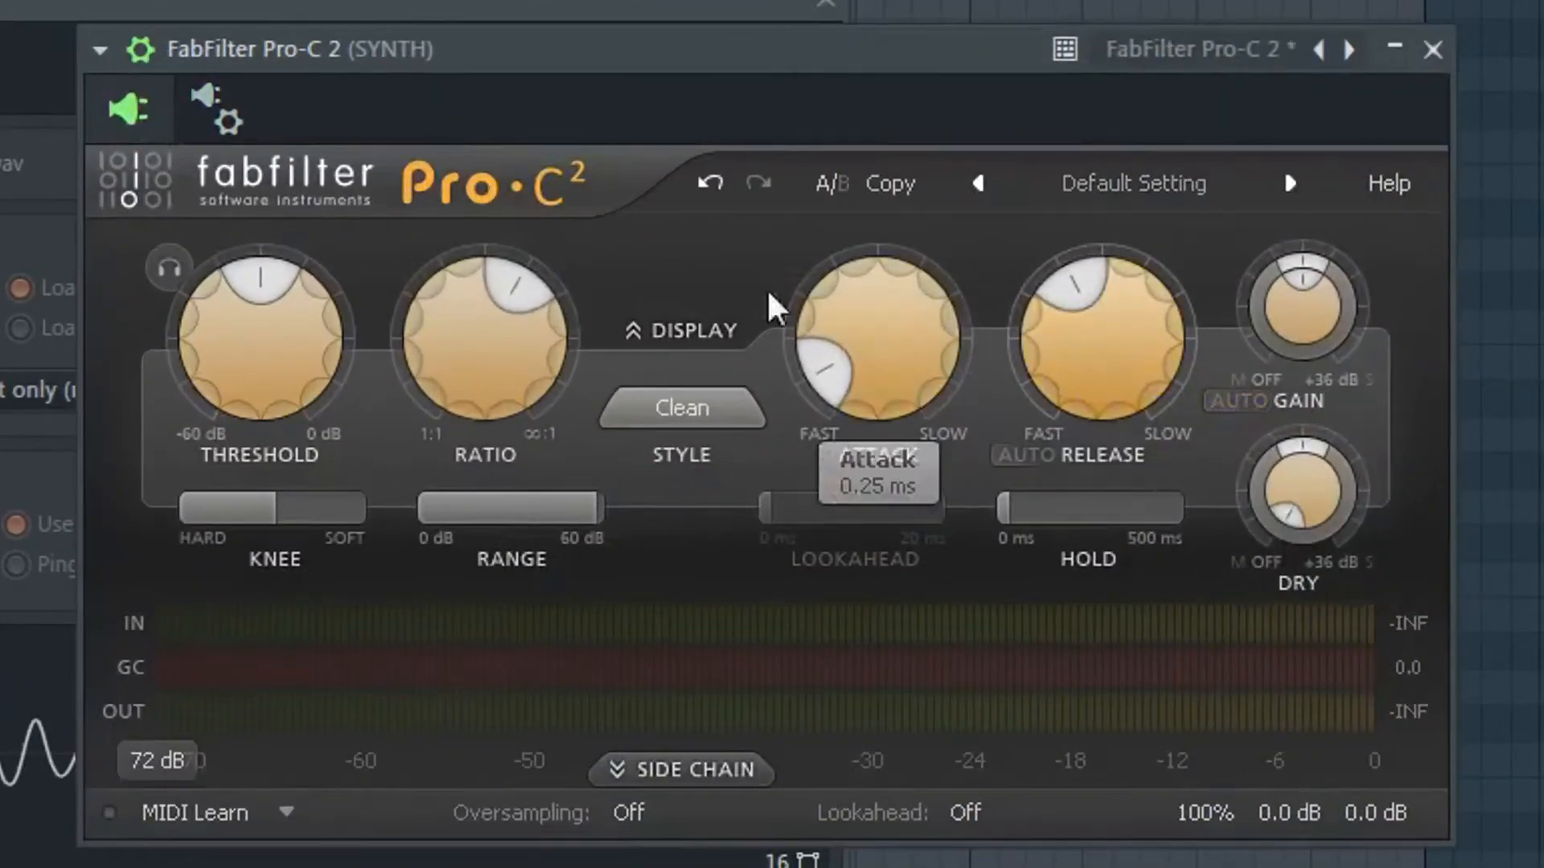
pyautogui.moveTo(882, 362); pyautogui.dragTo(941, 531)
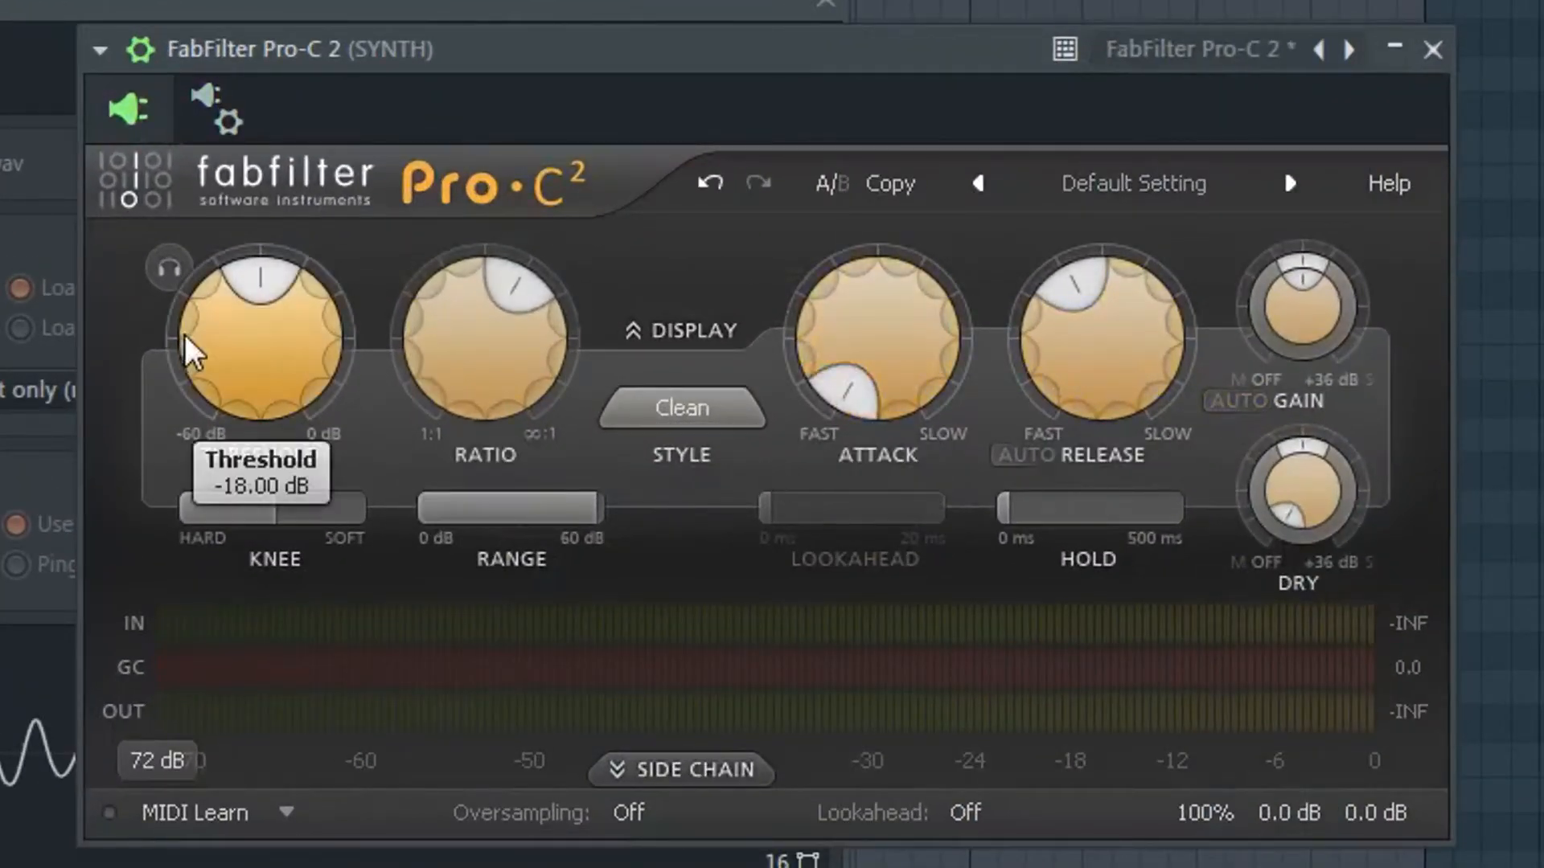
pyautogui.moveTo(273, 366); pyautogui.dragTo(273, 305)
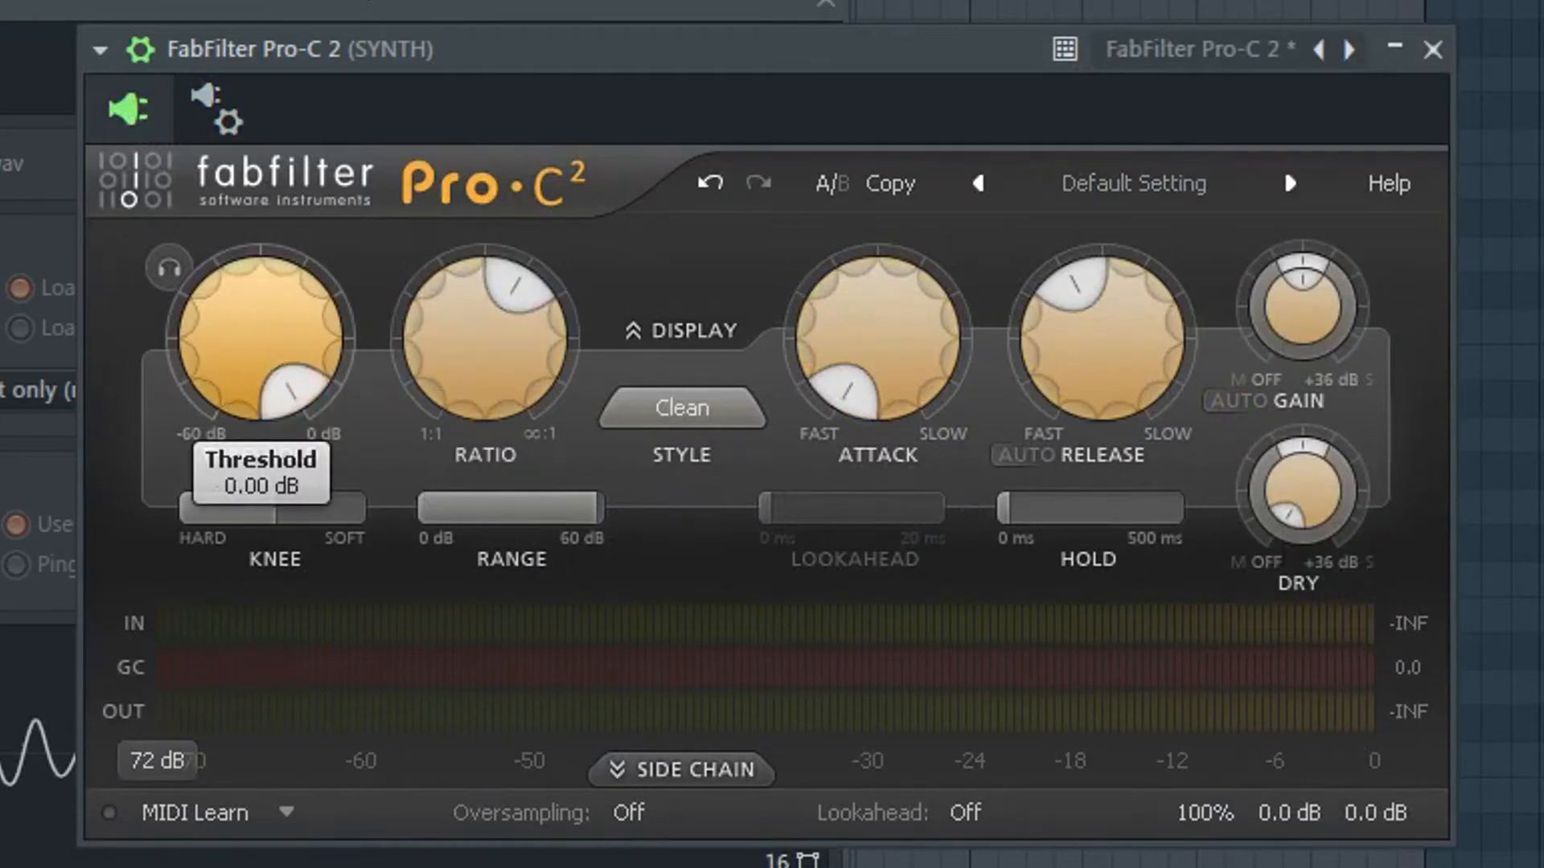
pyautogui.moveTo(483, 370); pyautogui.dragTo(506, 34)
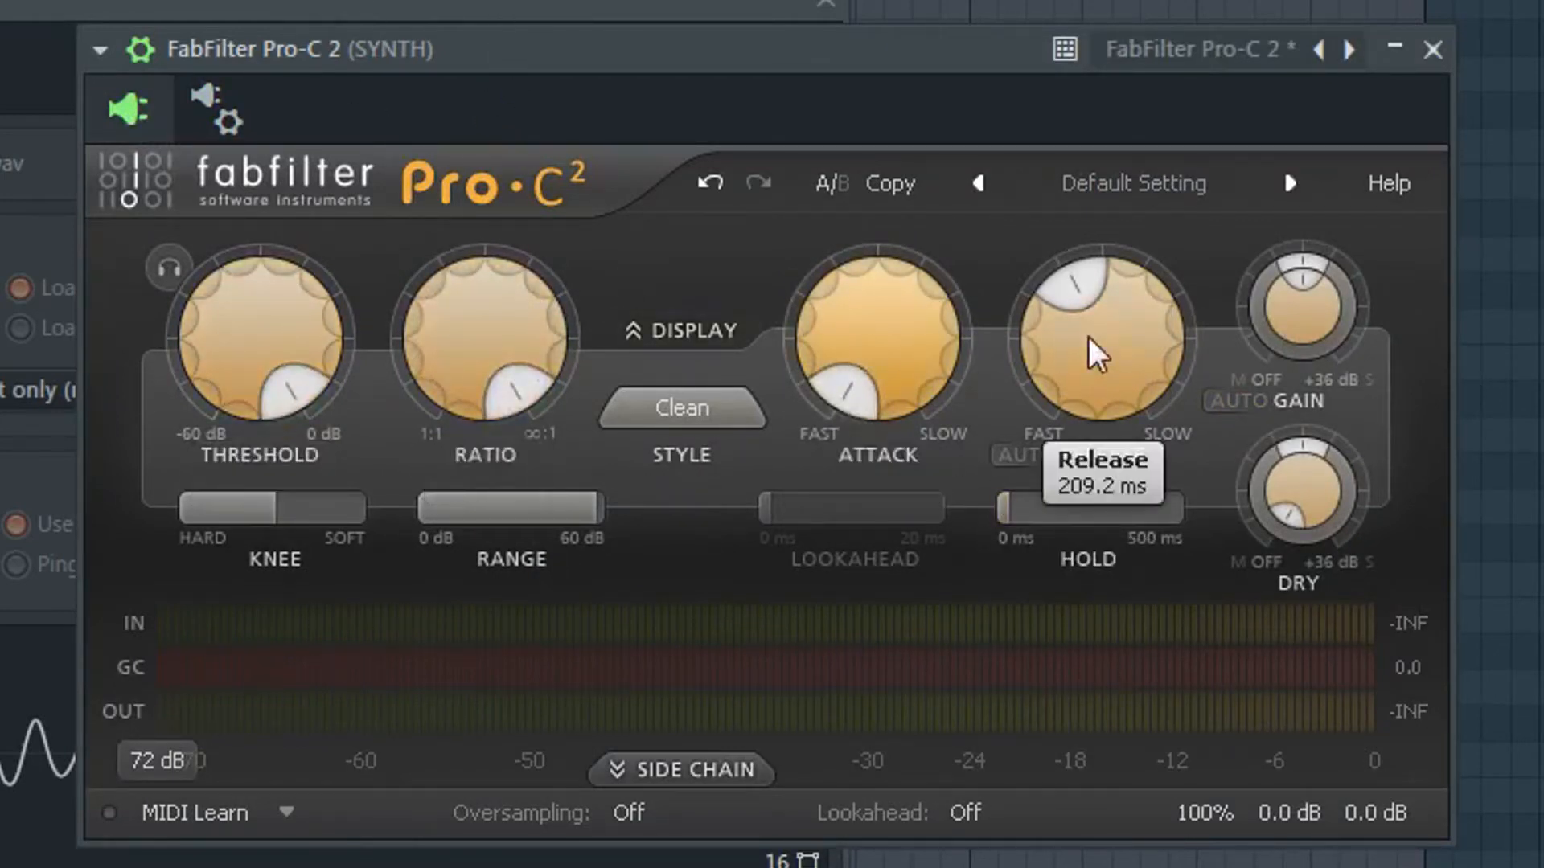
pyautogui.moveTo(1096, 349); pyautogui.dragTo(1141, 693)
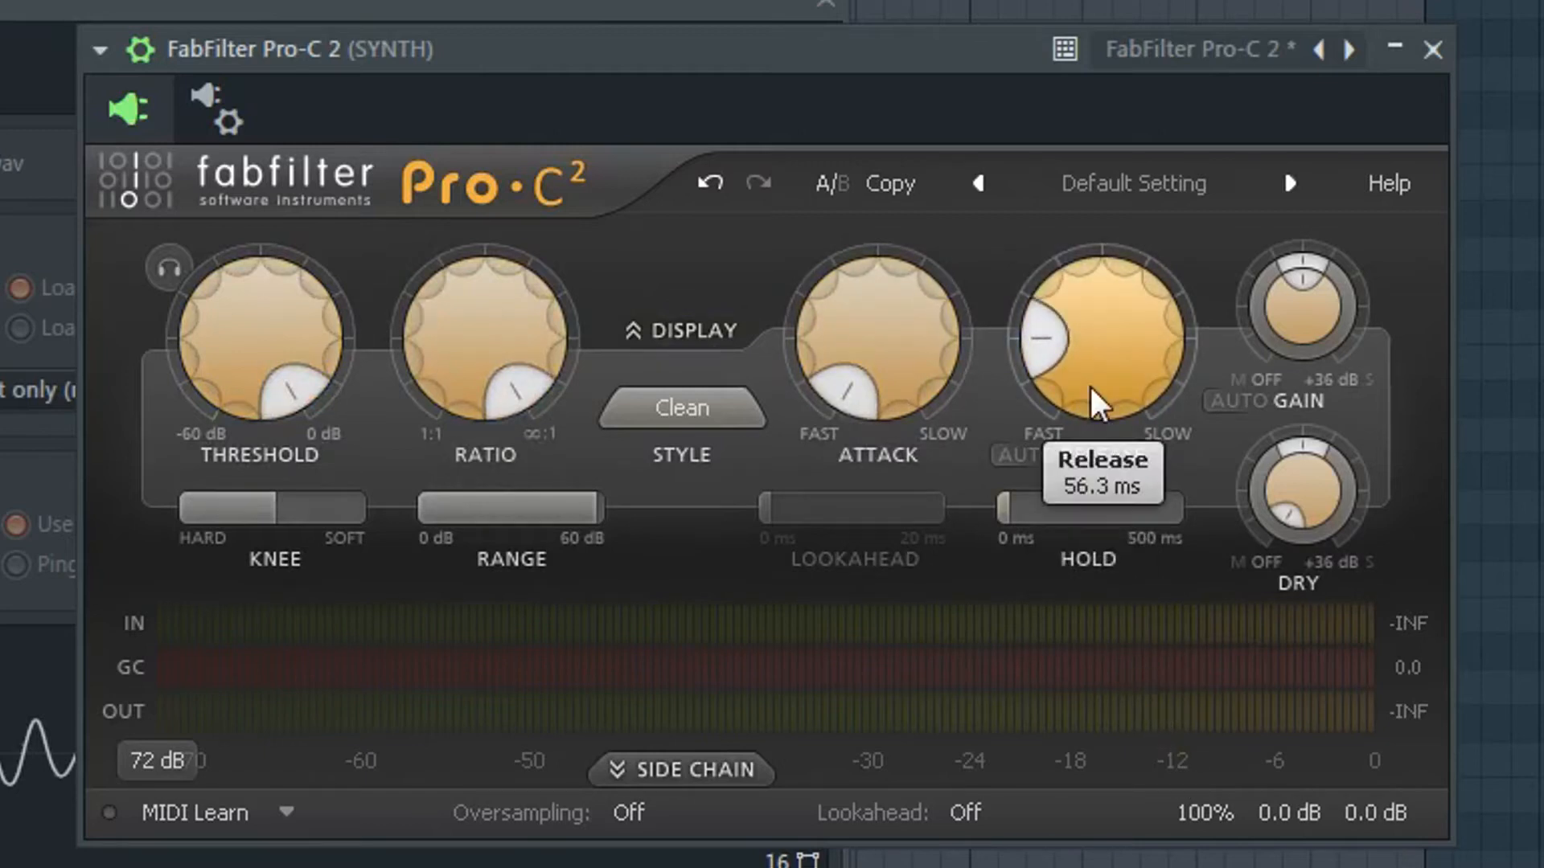
pyautogui.moveTo(1089, 380); pyautogui.dragTo(1088, 389)
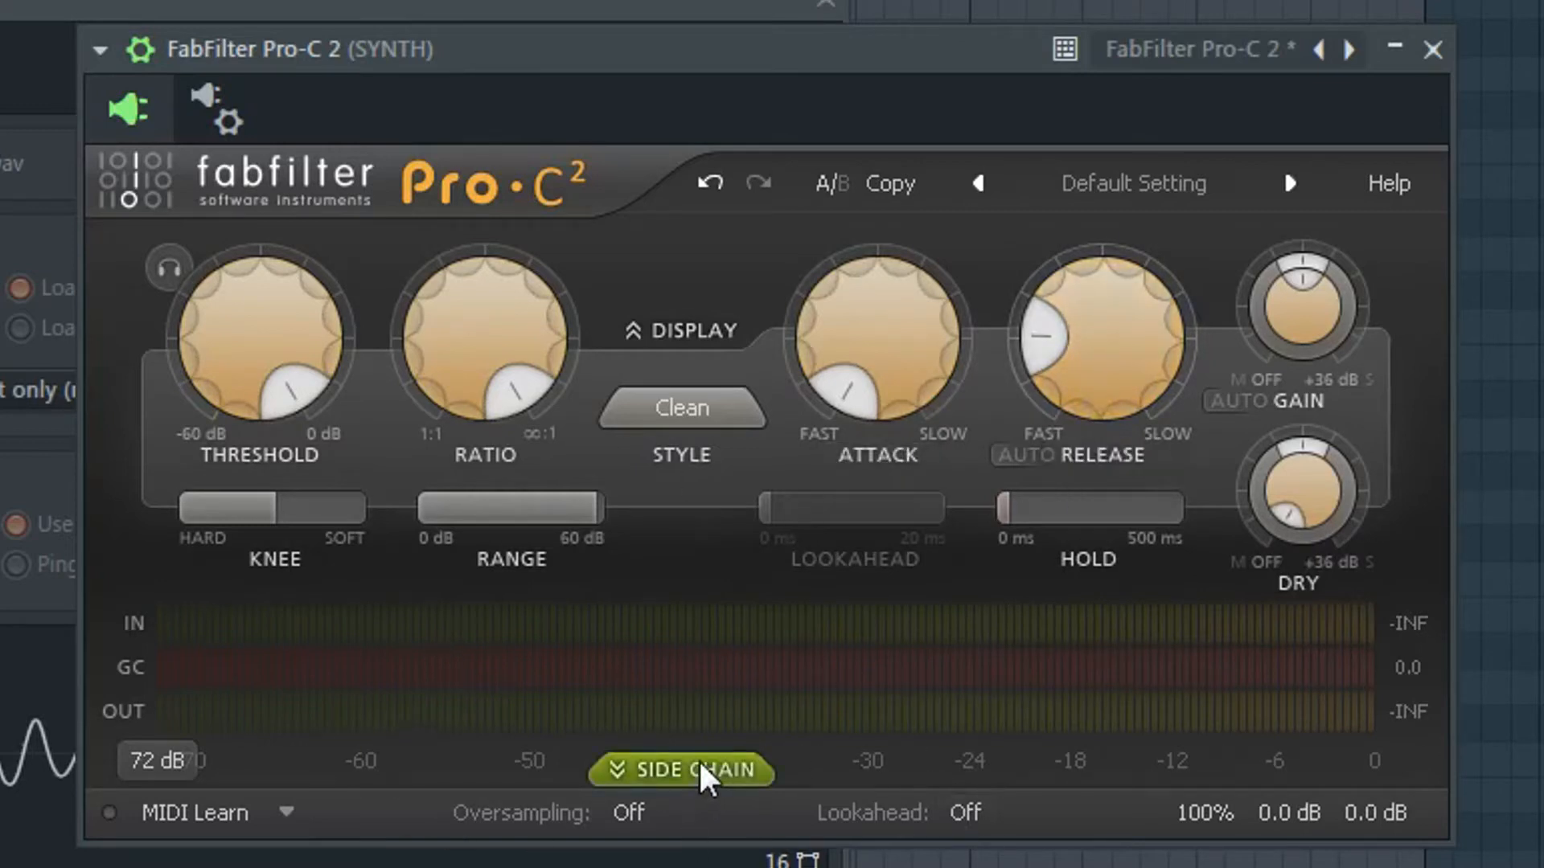
# - Expand the compressor's side chain section and switch its side chain input to Ext
pyautogui.click(702, 772)
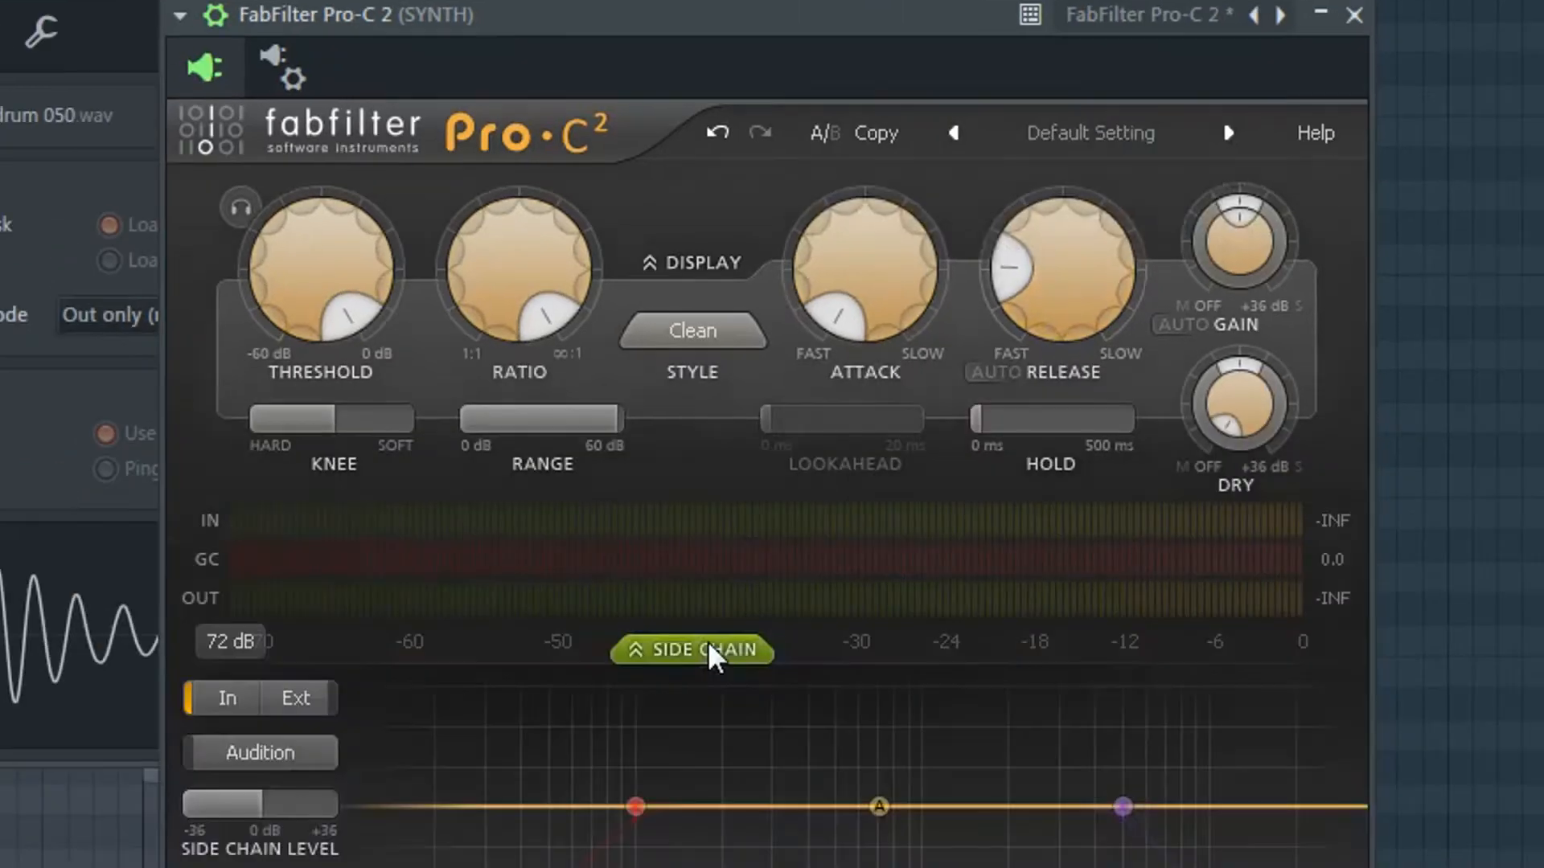
pyautogui.moveTo(635, 806)
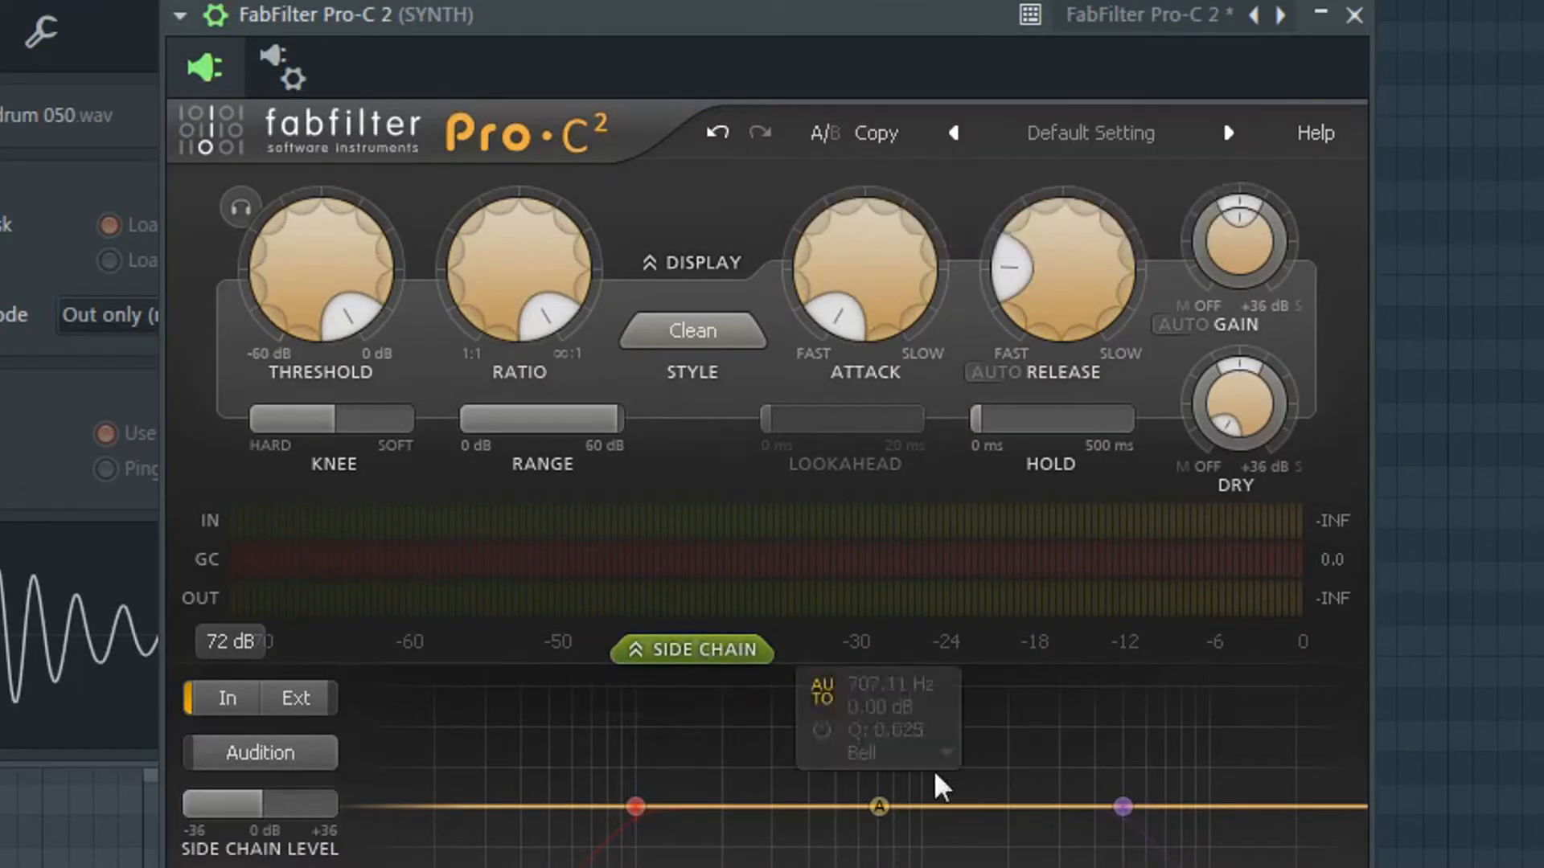
pyautogui.moveTo(1124, 840)
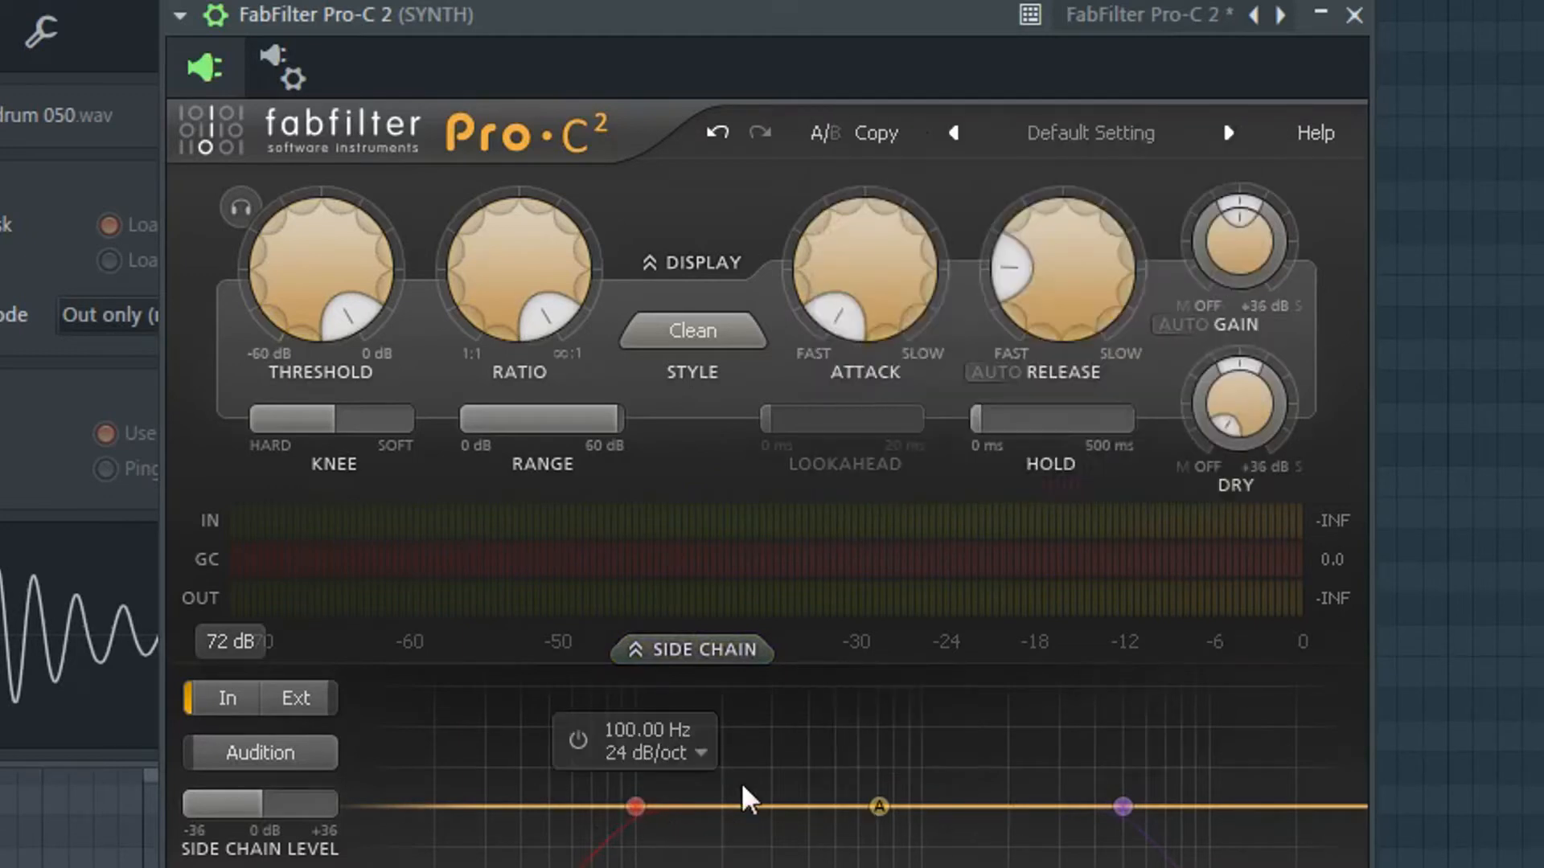
pyautogui.moveTo(712, 834)
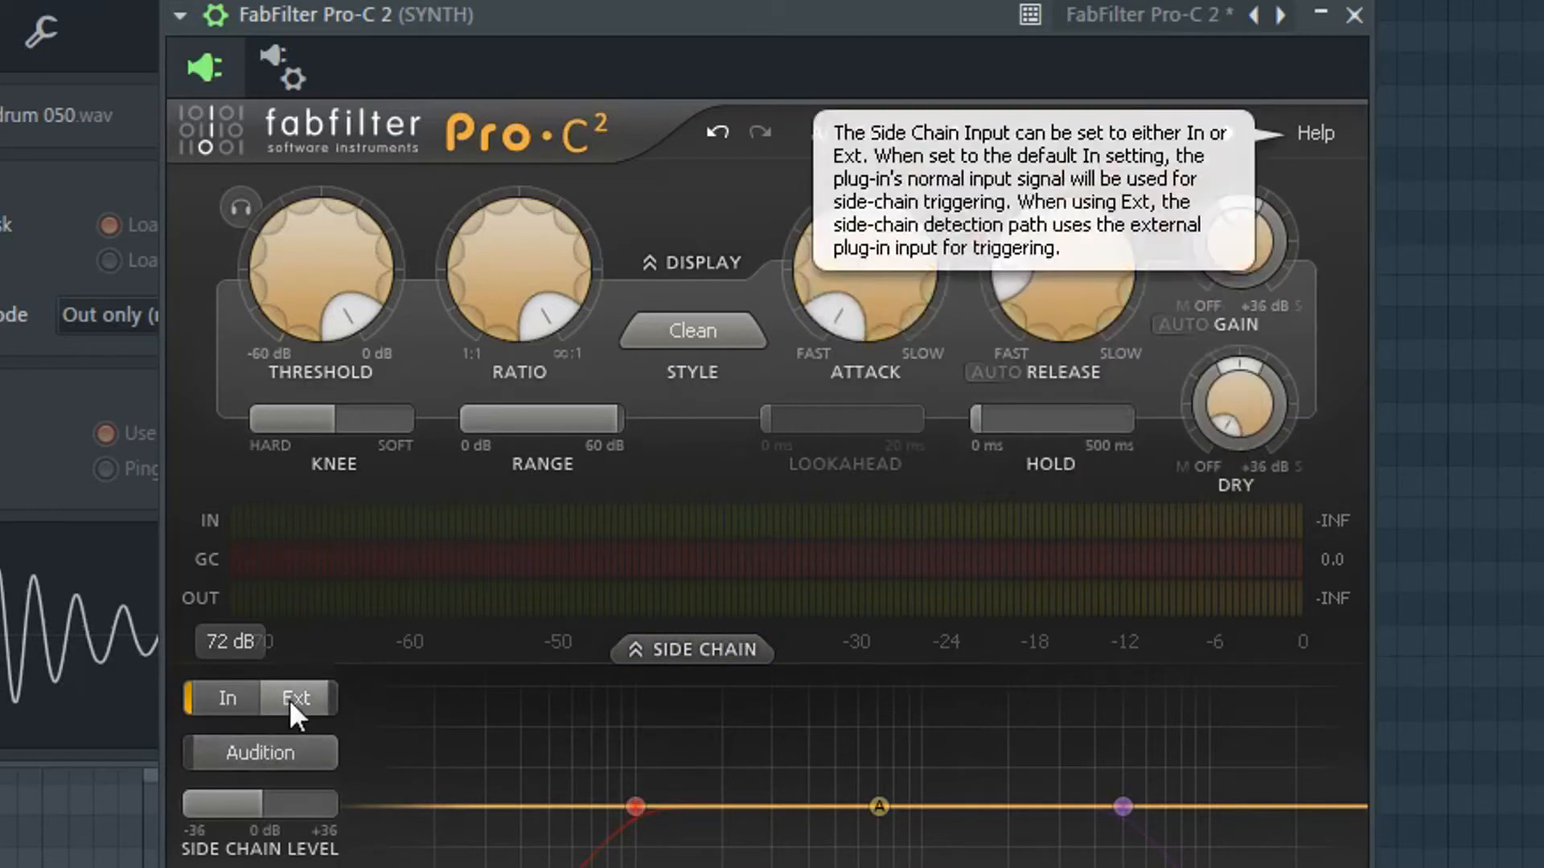
pyautogui.click(288, 698)
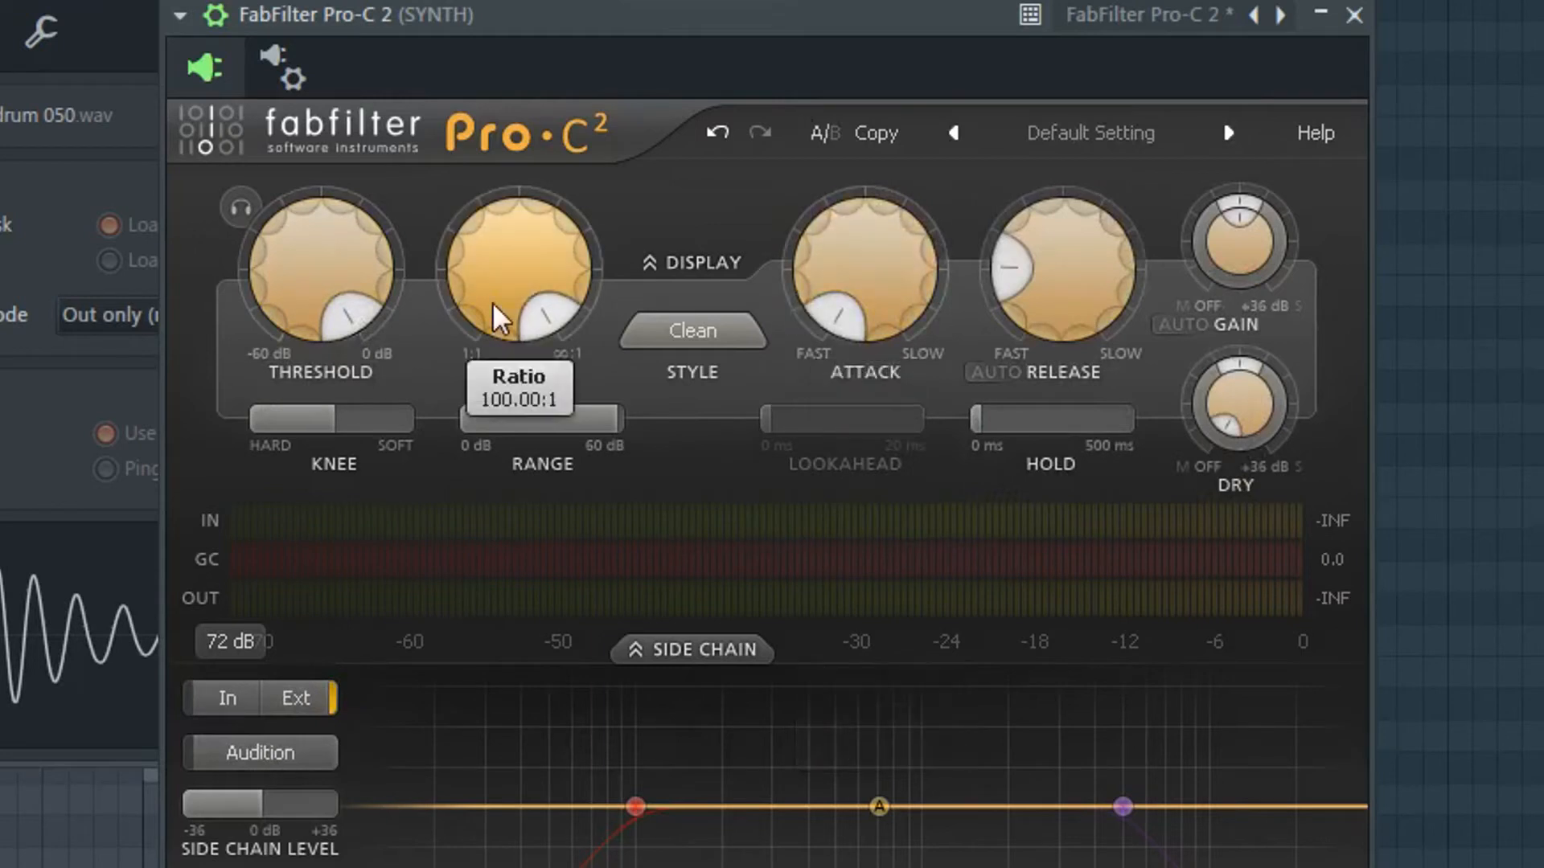
# - Play the pattern and lower the compressor's threshold to about -23.73 dB
pyautogui.moveTo(297, 293); pyautogui.dragTo(366, 241)
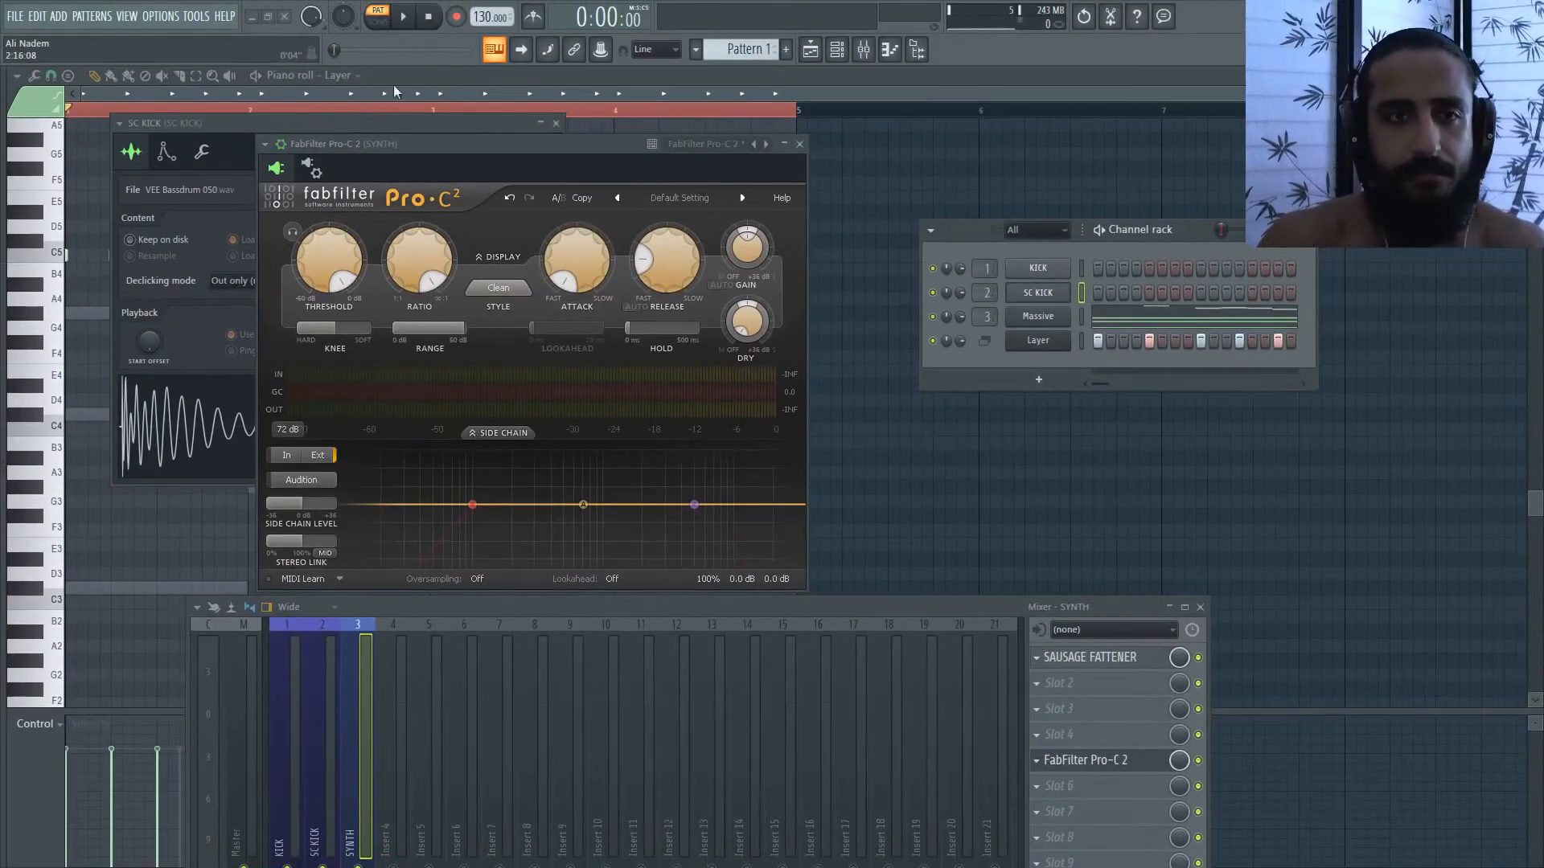
pyautogui.press('space')
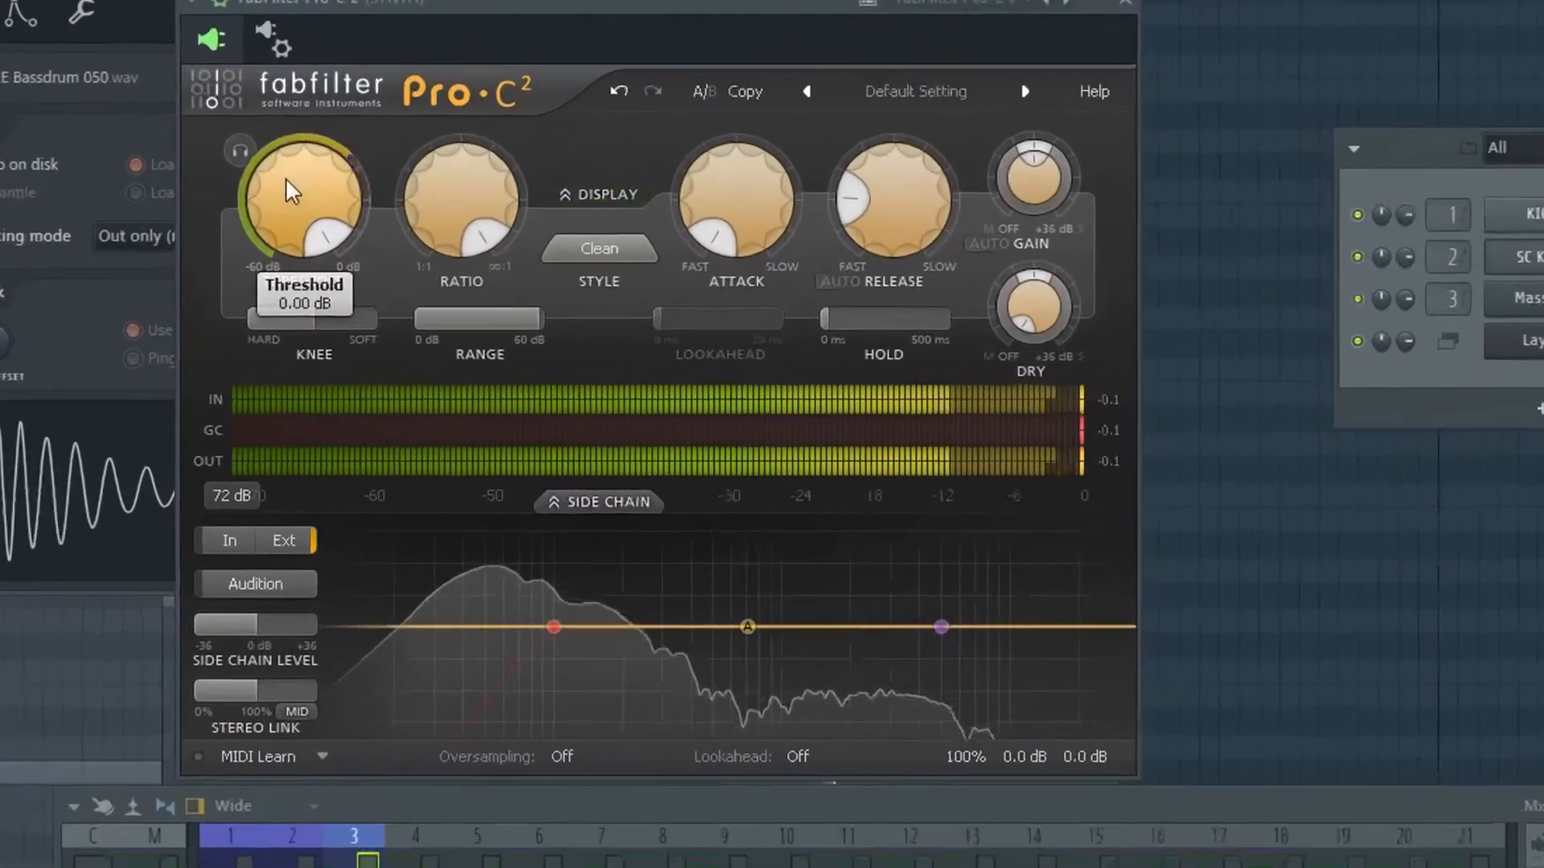
pyautogui.moveTo(324, 253); pyautogui.dragTo(334, 569)
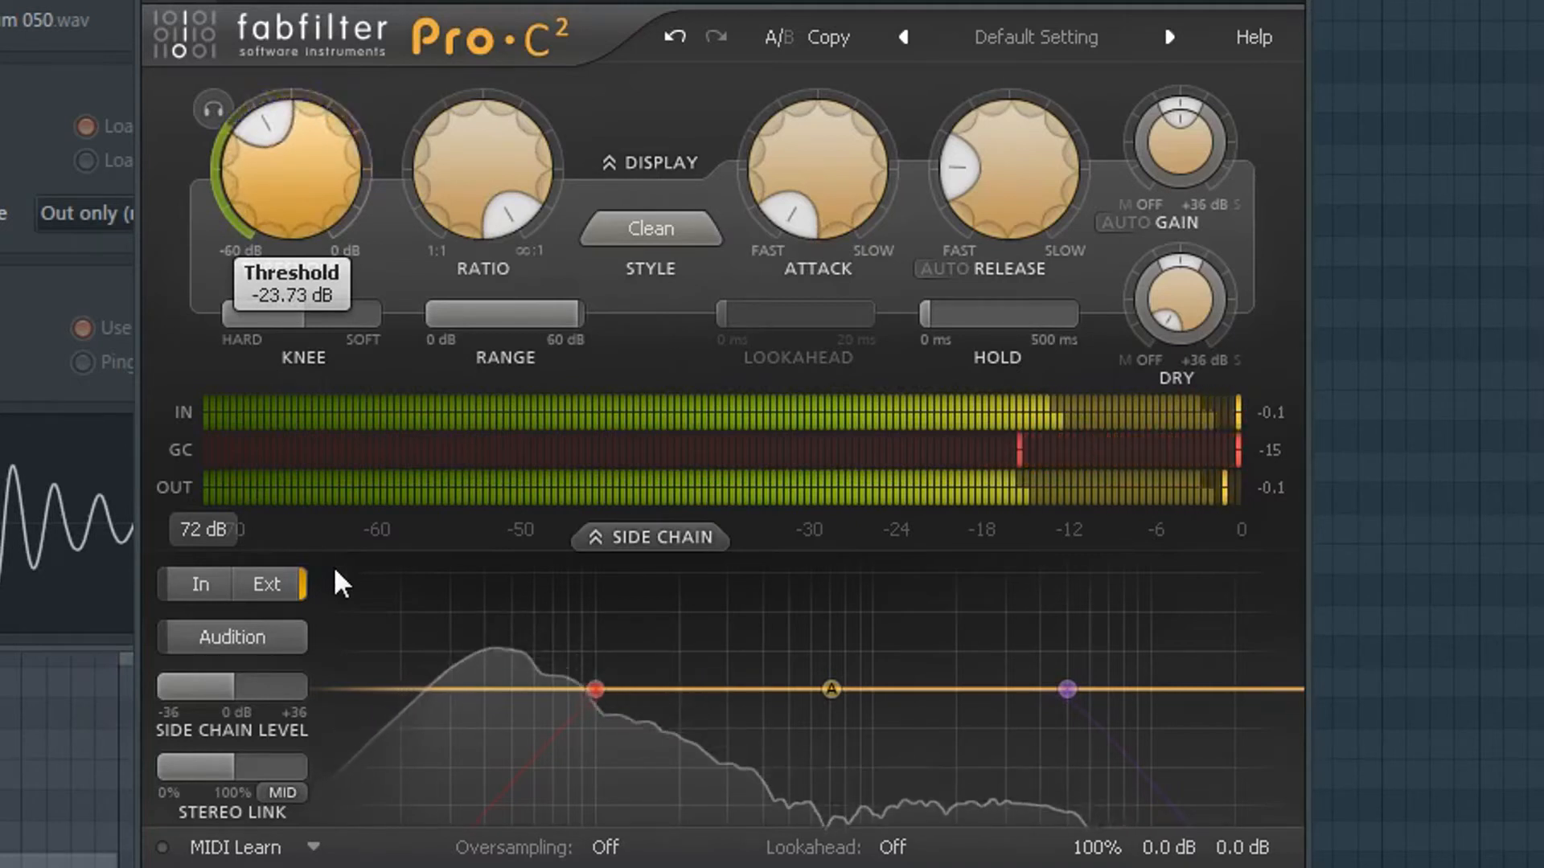
pyautogui.moveTo(1021, 172)
pyautogui.moveTo(1021, 172); pyautogui.dragTo(854, 202)
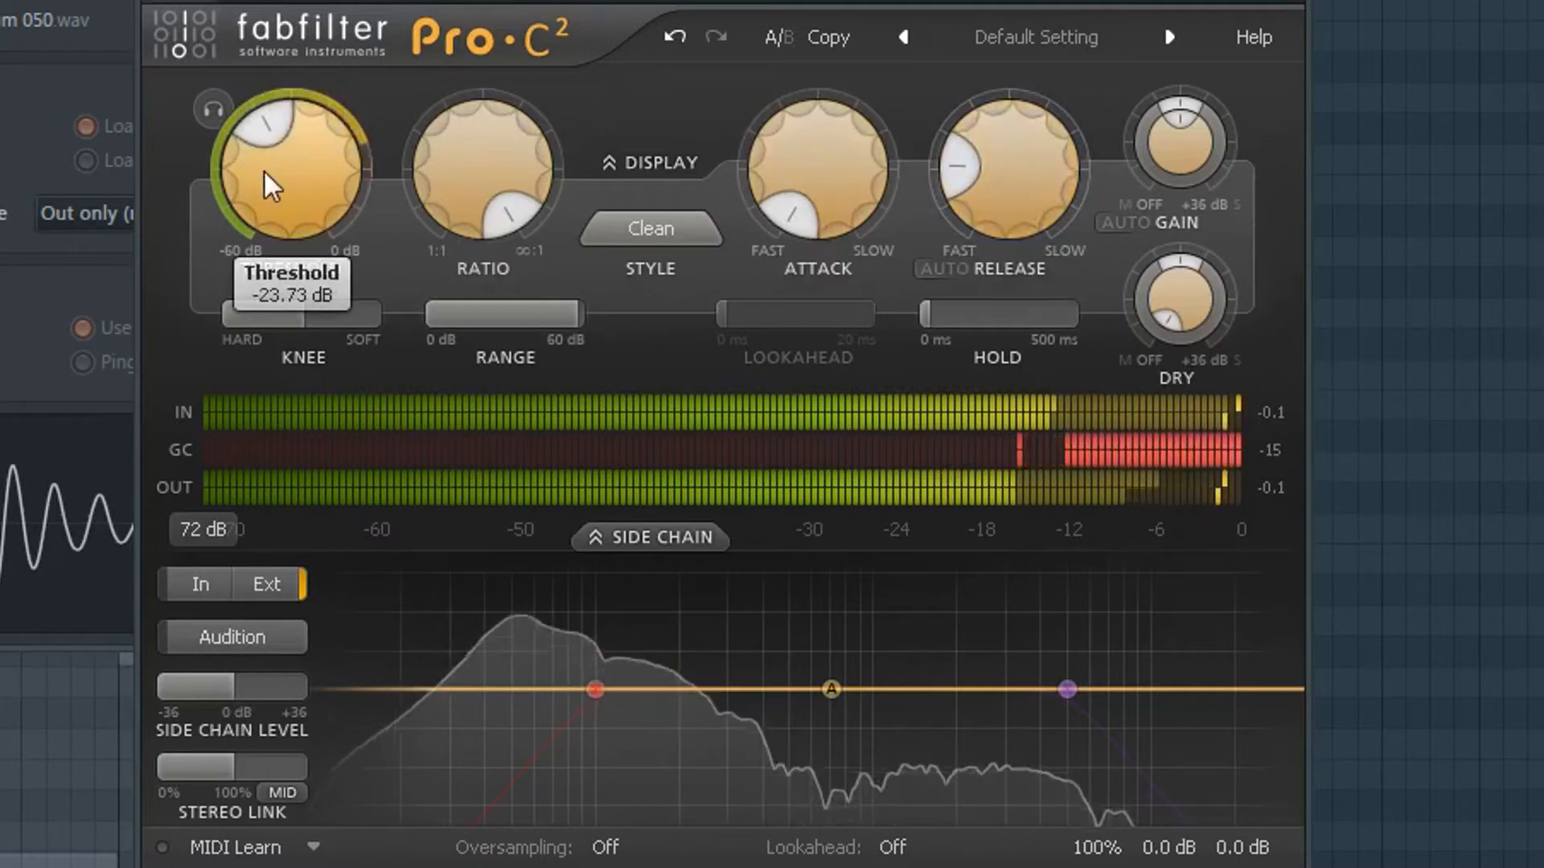
pyautogui.moveTo(455, 159); pyautogui.dragTo(510, 145)
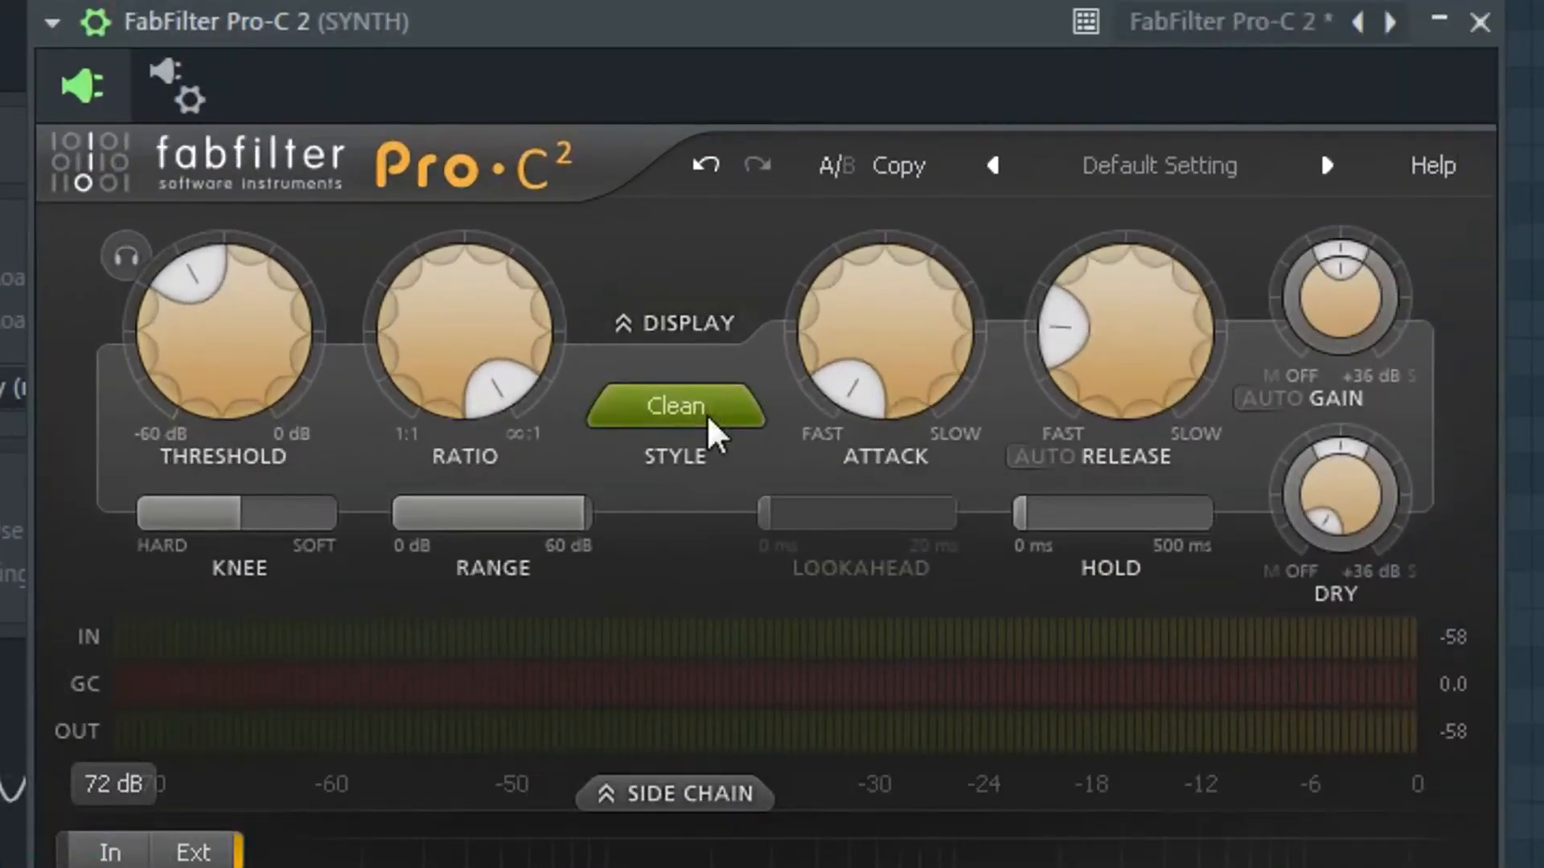
# - Switch the compressor style to Opto and lower the threshold to about -28.65 dB
pyautogui.click(712, 426)
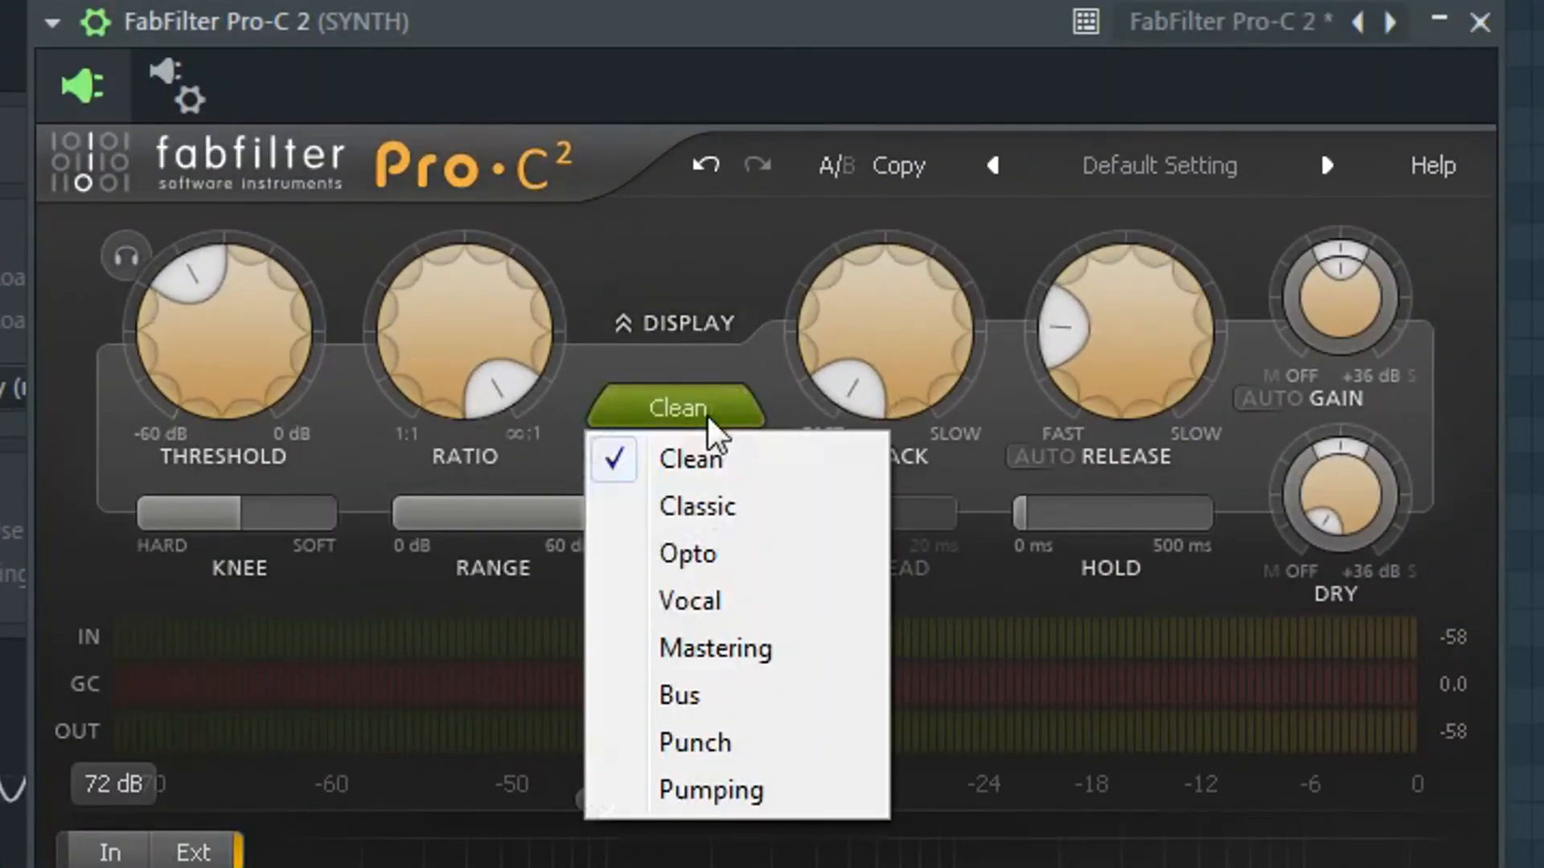
pyautogui.click(696, 555)
pyautogui.moveTo(224, 354)
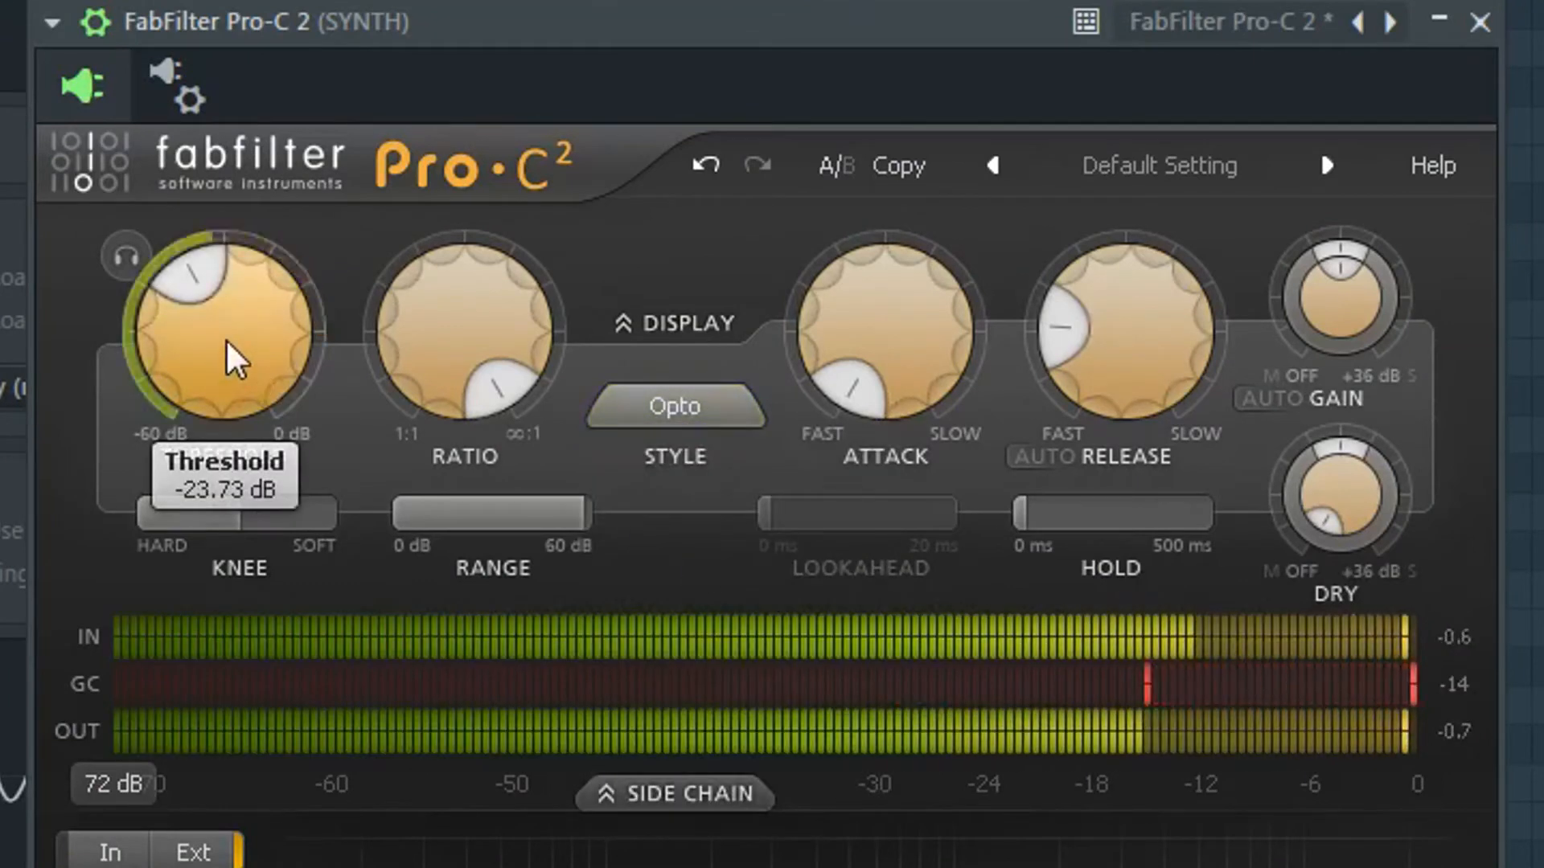
pyautogui.moveTo(224, 355); pyautogui.dragTo(258, 431)
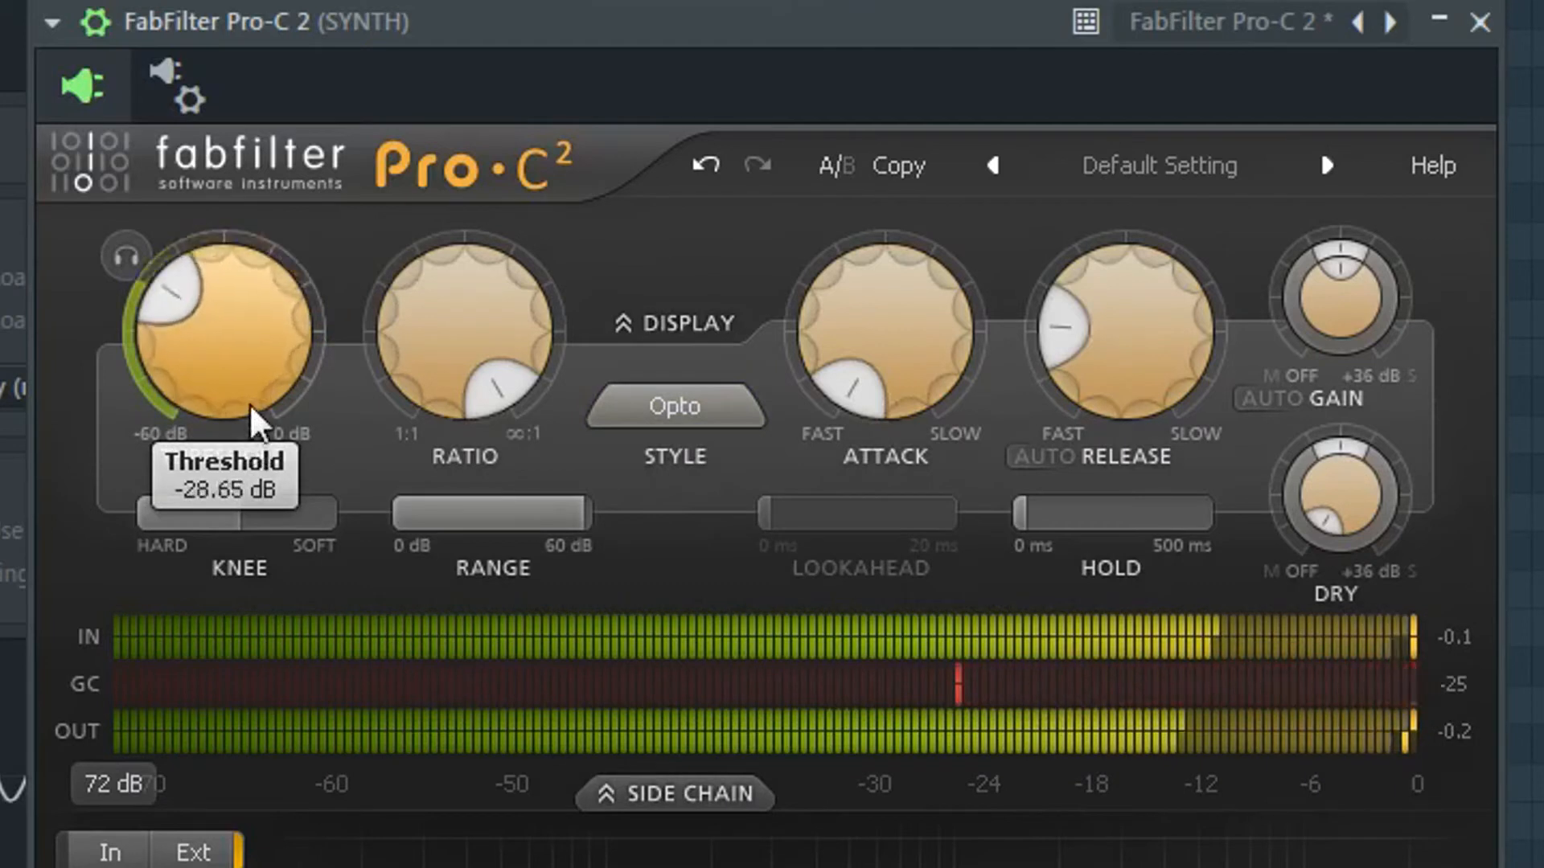
# - Compare the Clean and Opto compressor styles during playback and finish on Clean
pyautogui.click(681, 411)
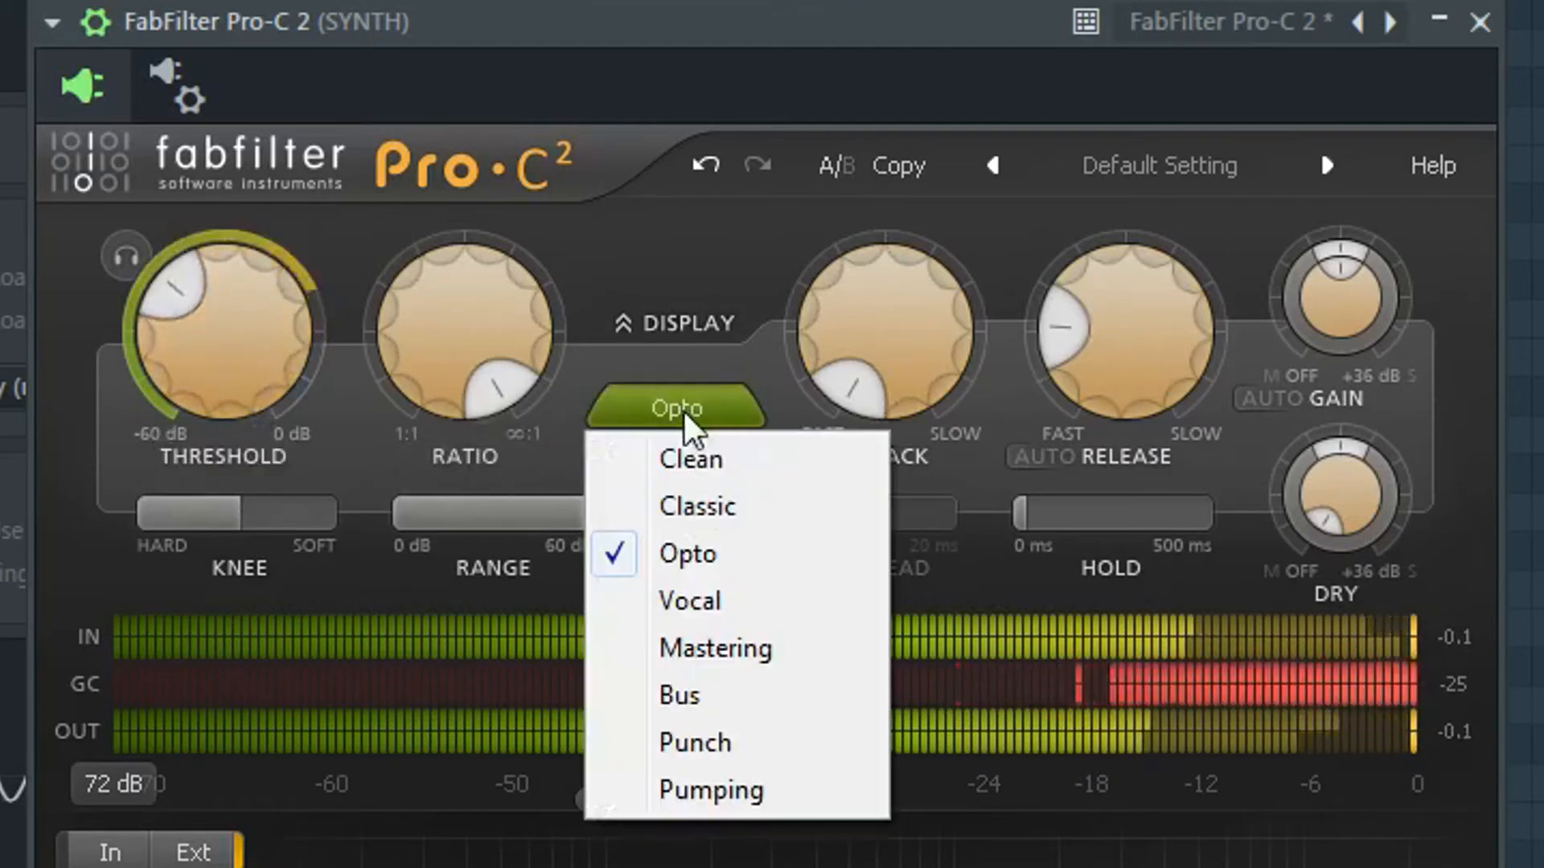
pyautogui.click(709, 466)
pyautogui.click(678, 410)
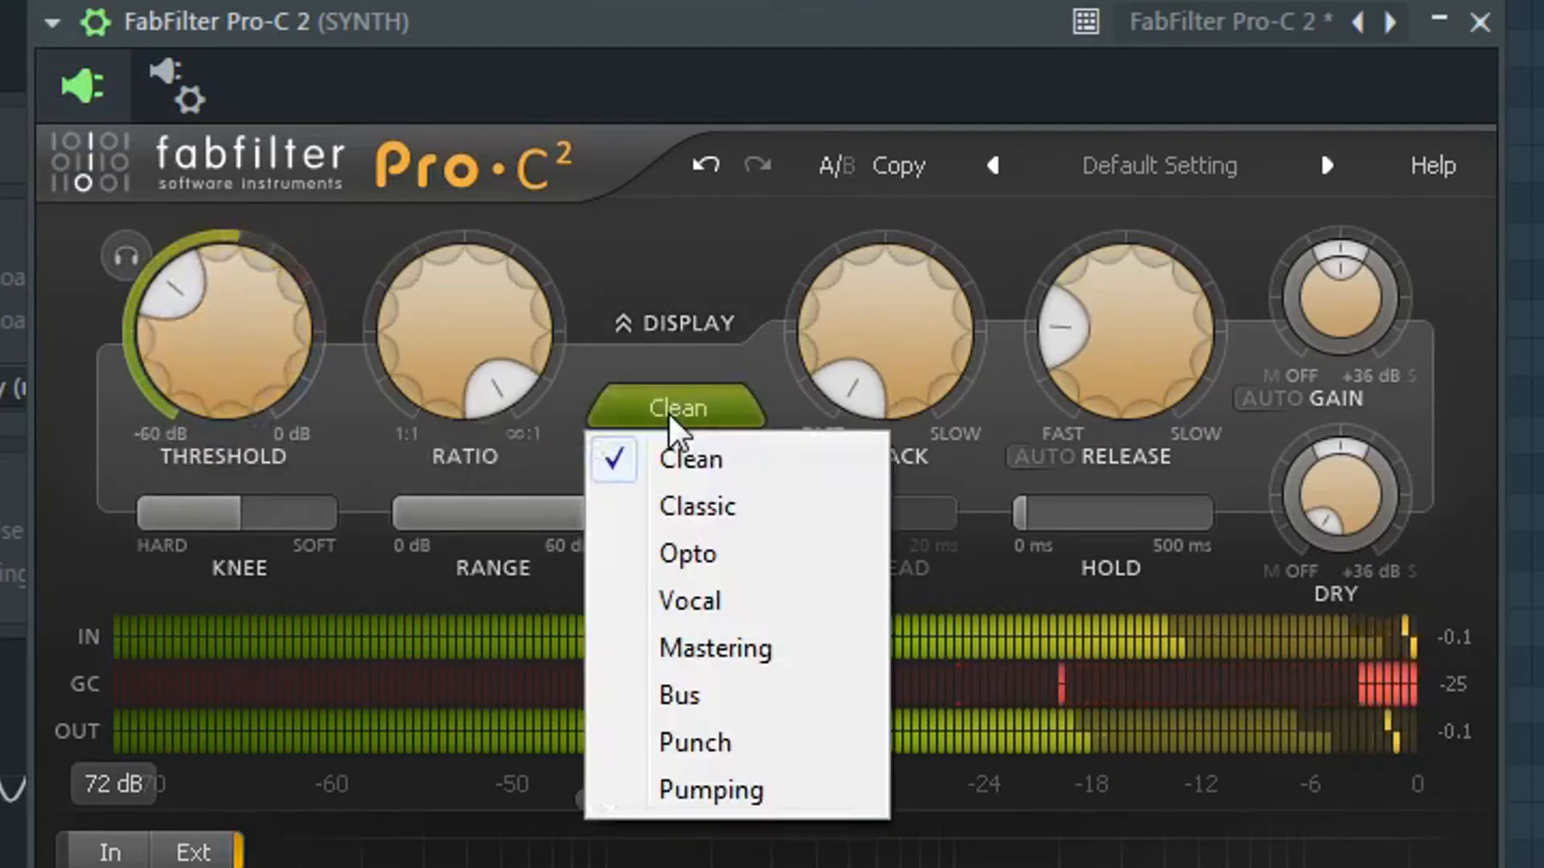
pyautogui.click(708, 554)
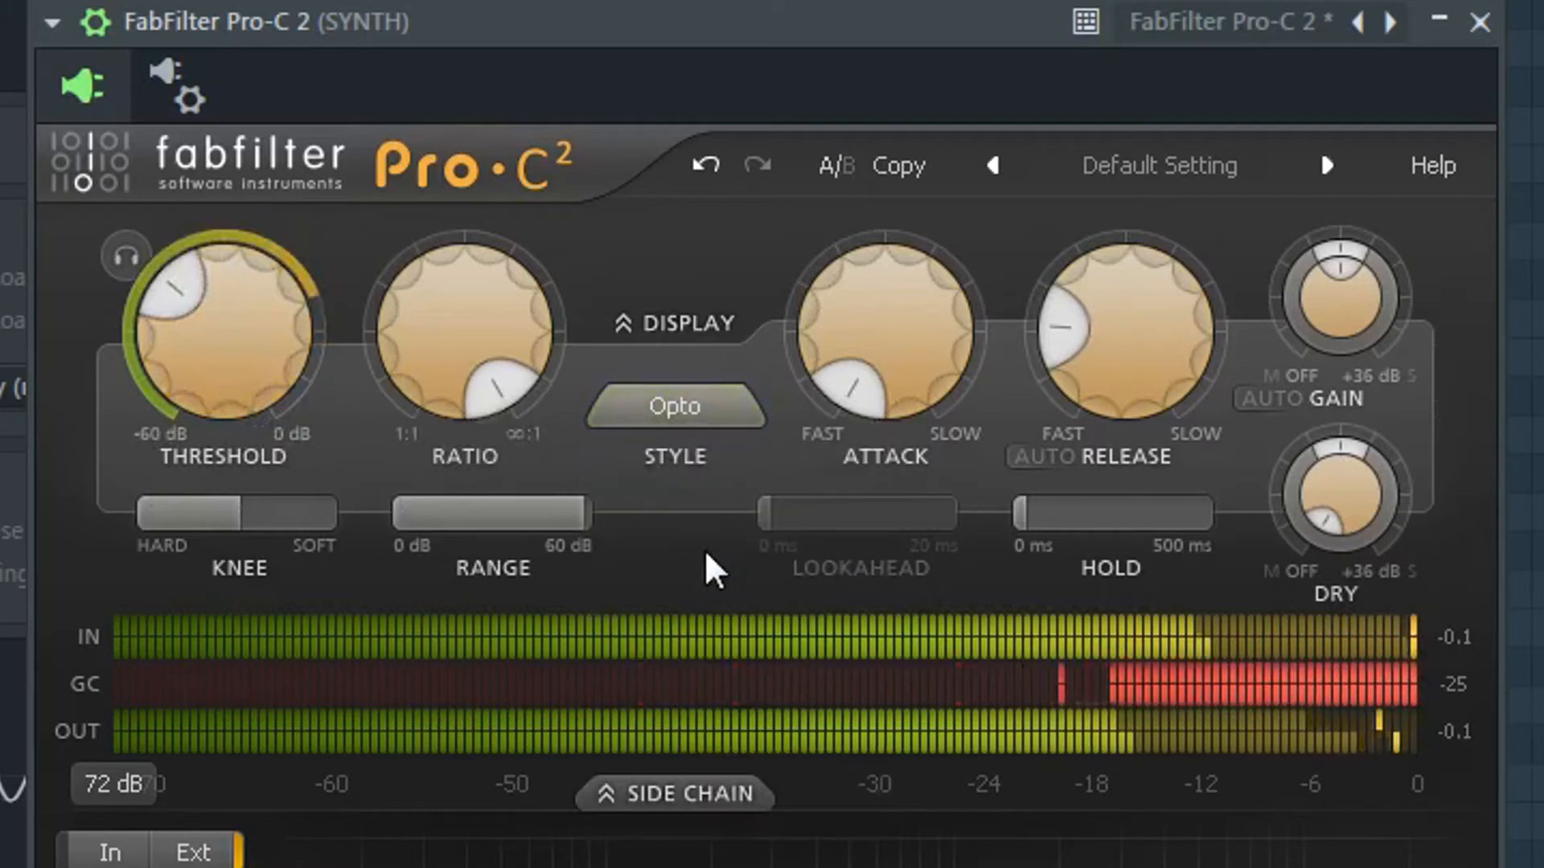
pyautogui.click(672, 410)
pyautogui.click(688, 457)
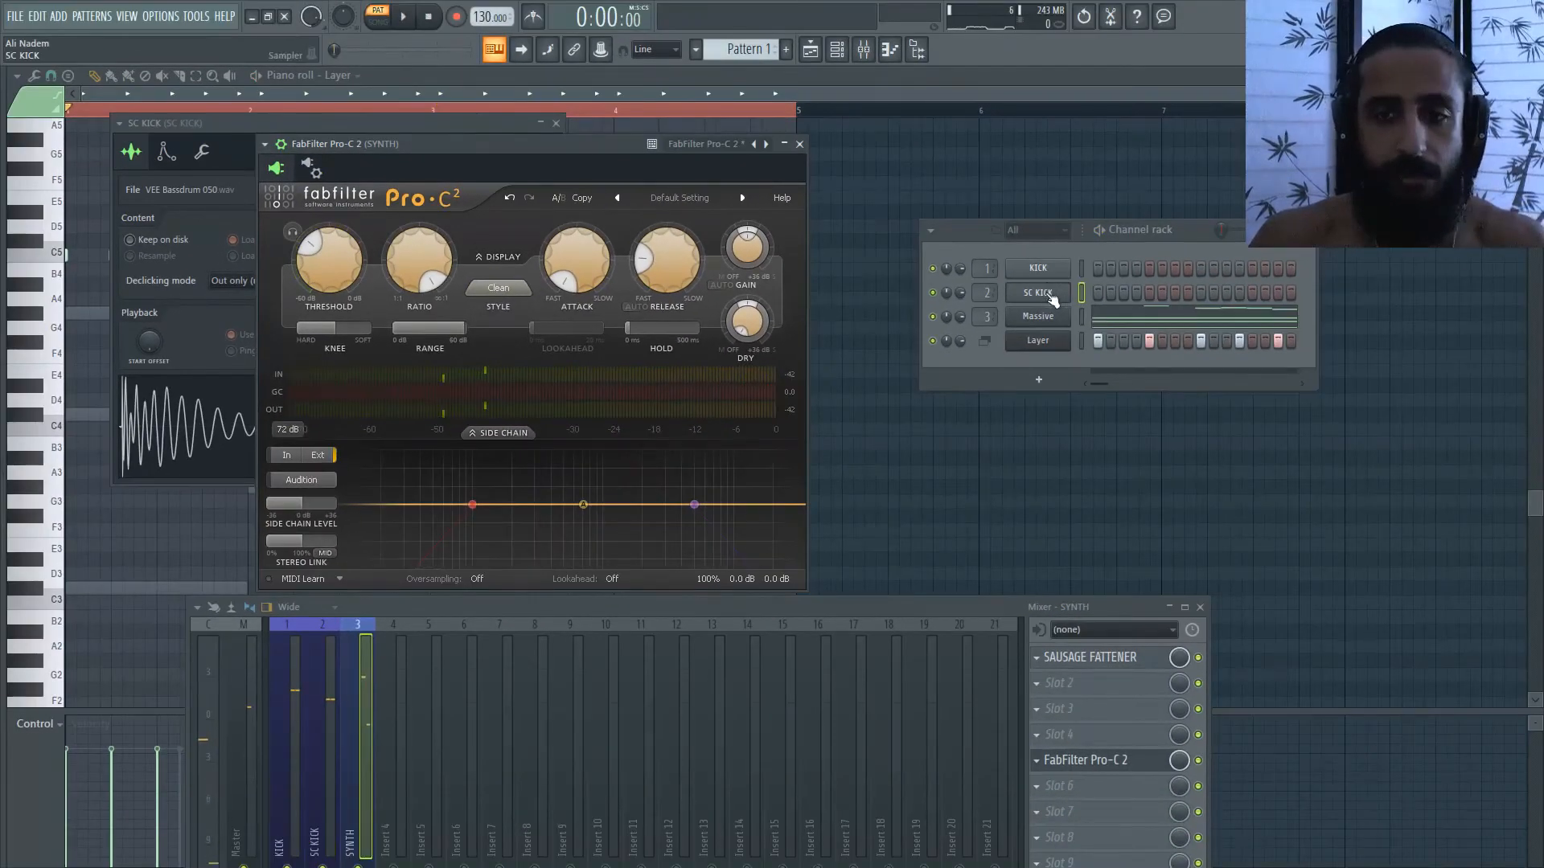
# - Open the SC KICK channel settings and arrange them beside Pro-C 2, with the channel rack moved aside
pyautogui.click(1049, 295)
pyautogui.click(1046, 293)
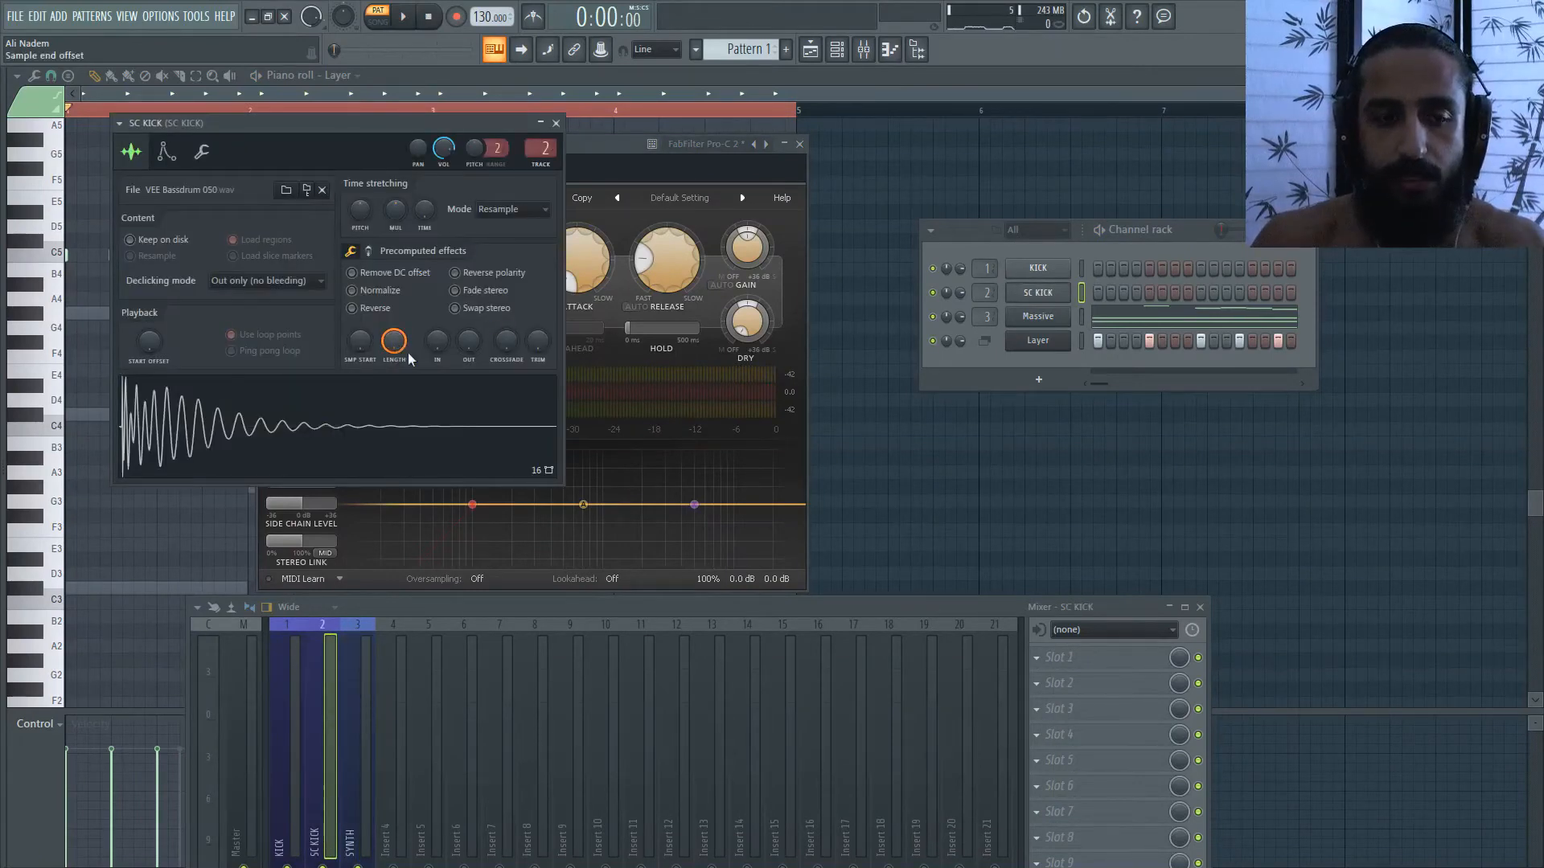
pyautogui.moveTo(381, 125); pyautogui.dragTo(940, 139)
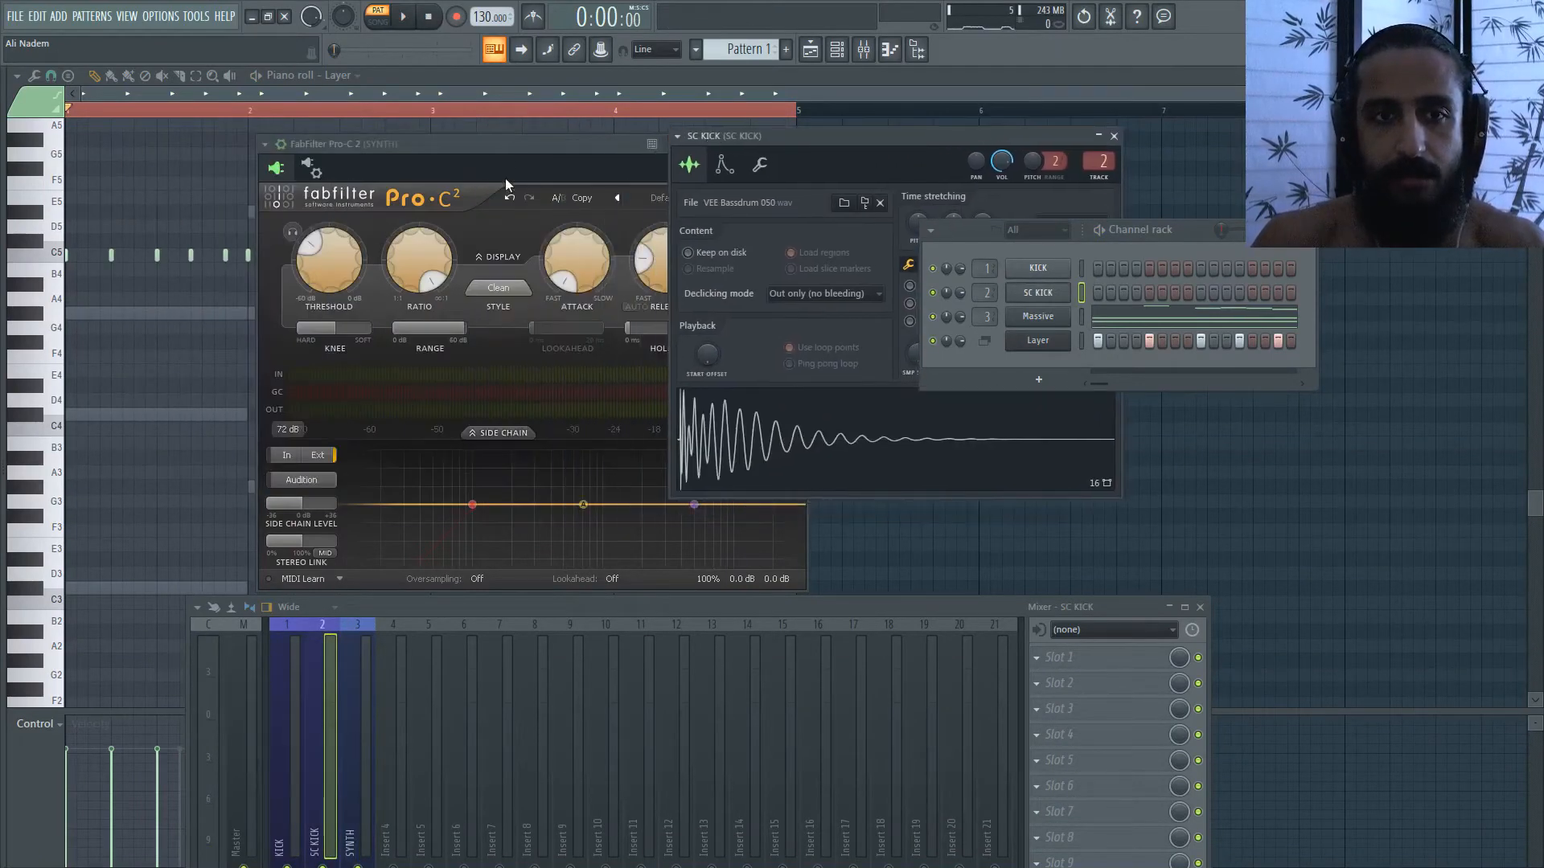
pyautogui.moveTo(507, 160); pyautogui.dragTo(319, 139)
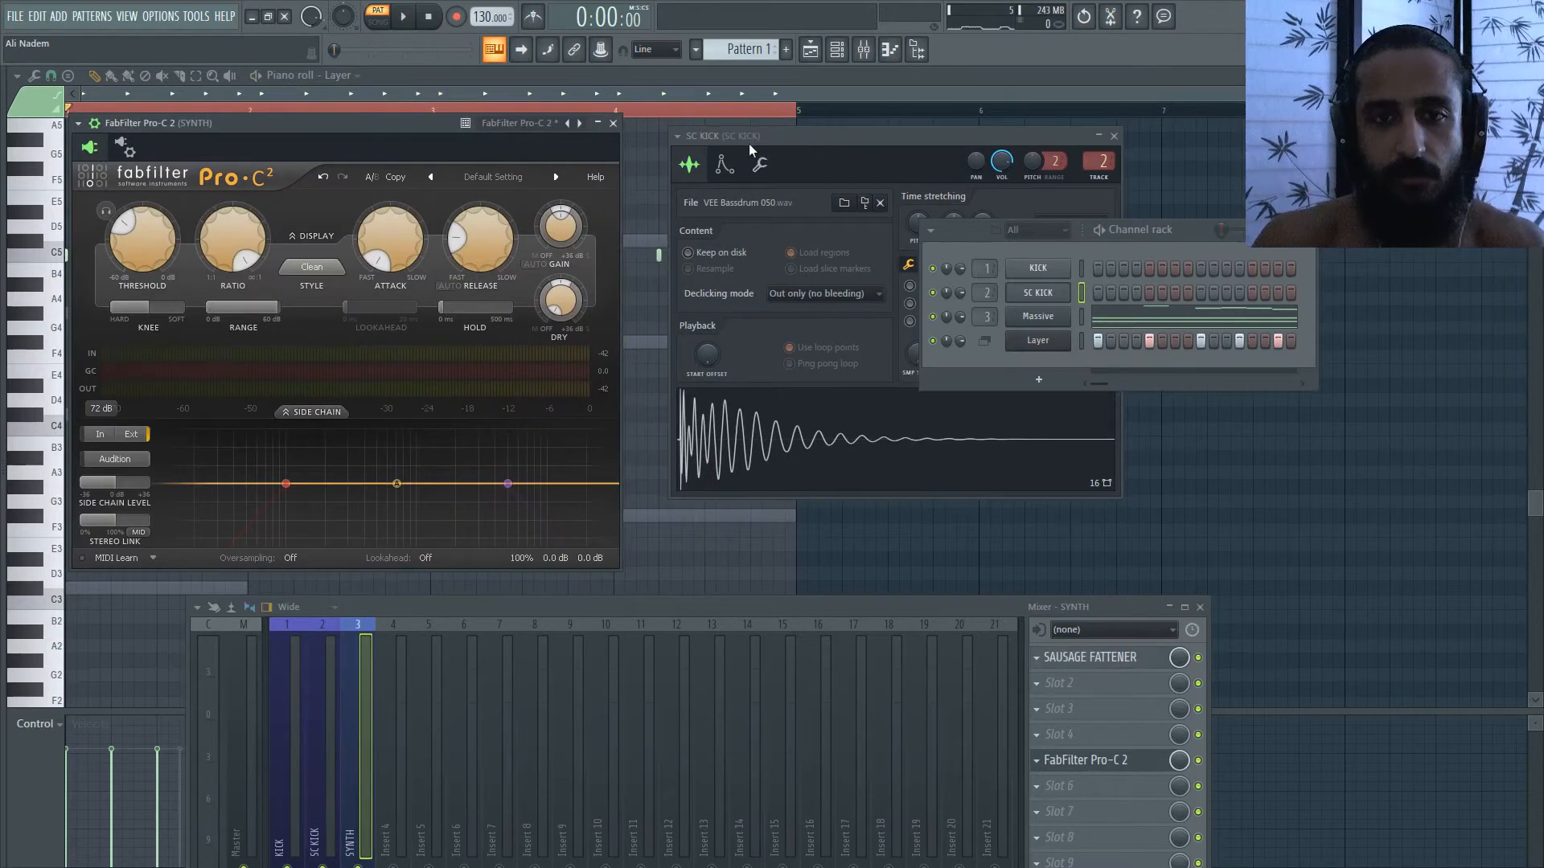
pyautogui.moveTo(750, 143); pyautogui.dragTo(698, 124)
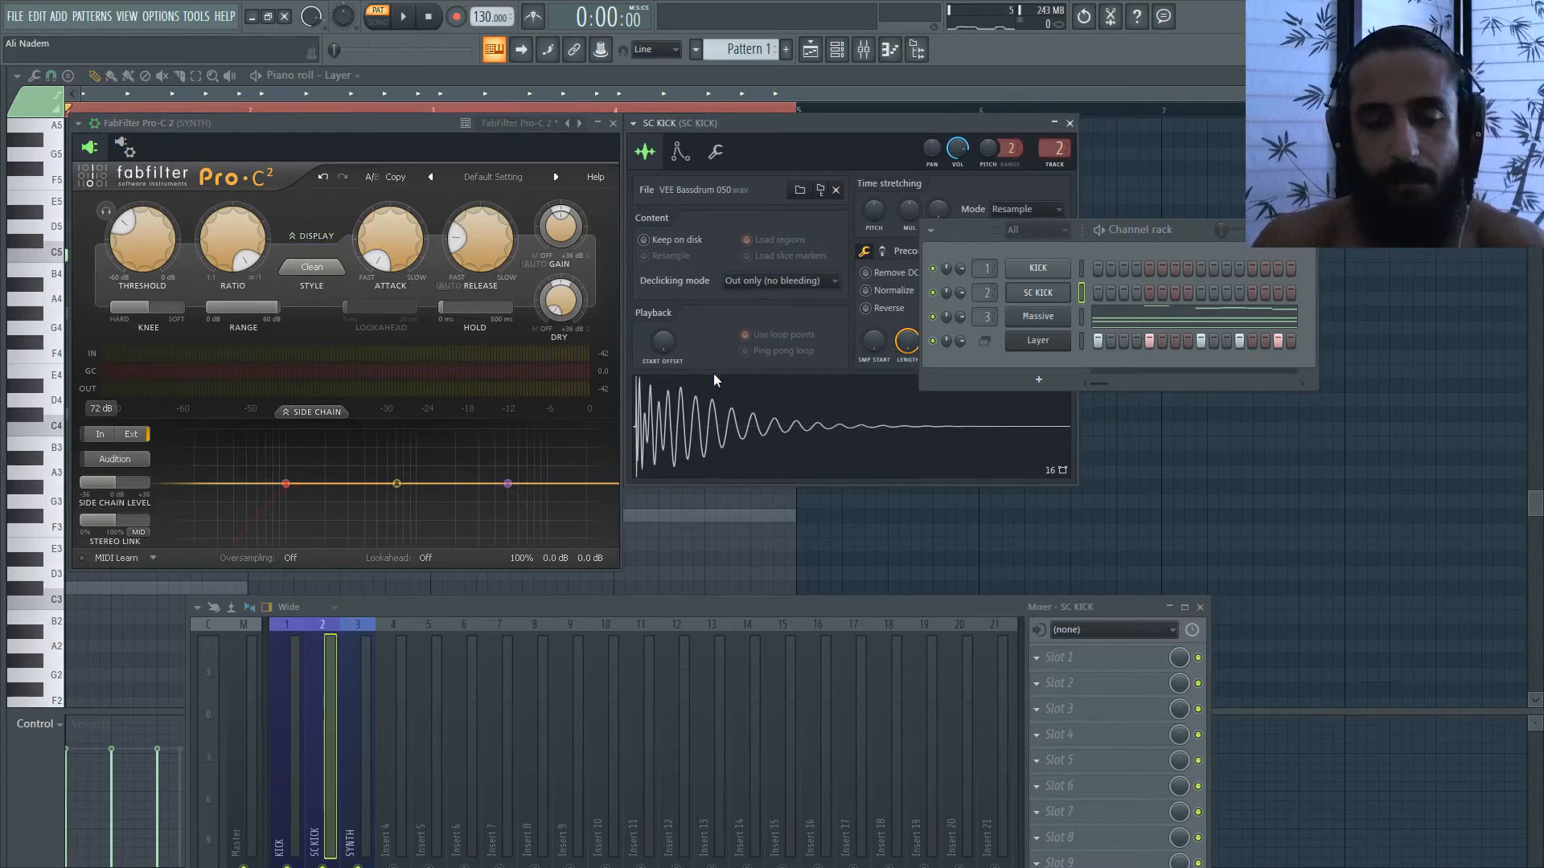
pyautogui.moveTo(972, 238); pyautogui.dragTo(1066, 332)
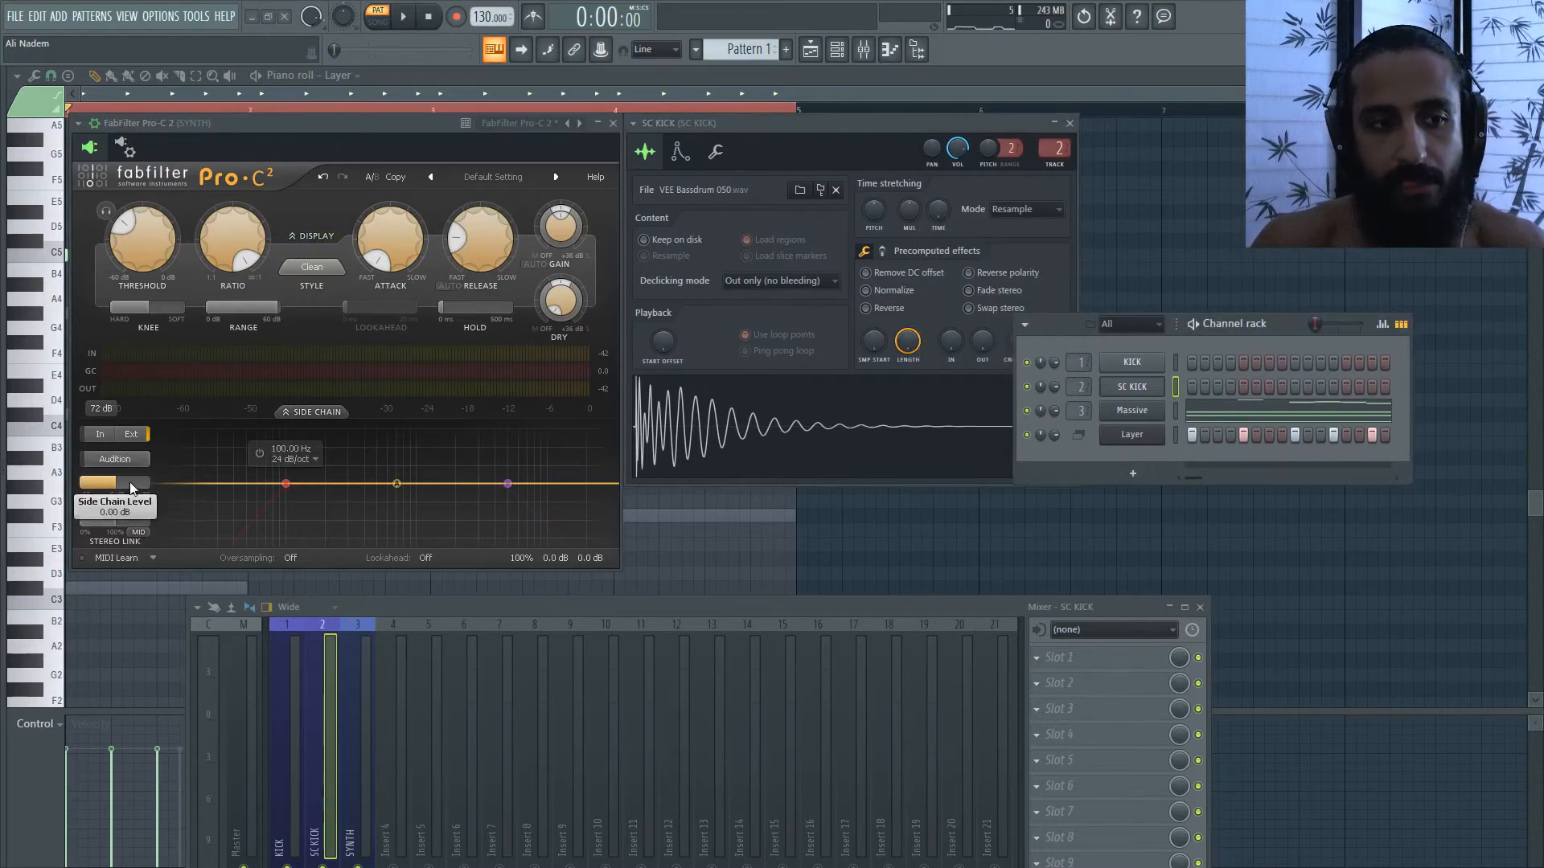
# - Try raising the side chain level to about +16.67 dB during playback, and undo the change
pyautogui.moveTo(129, 480)
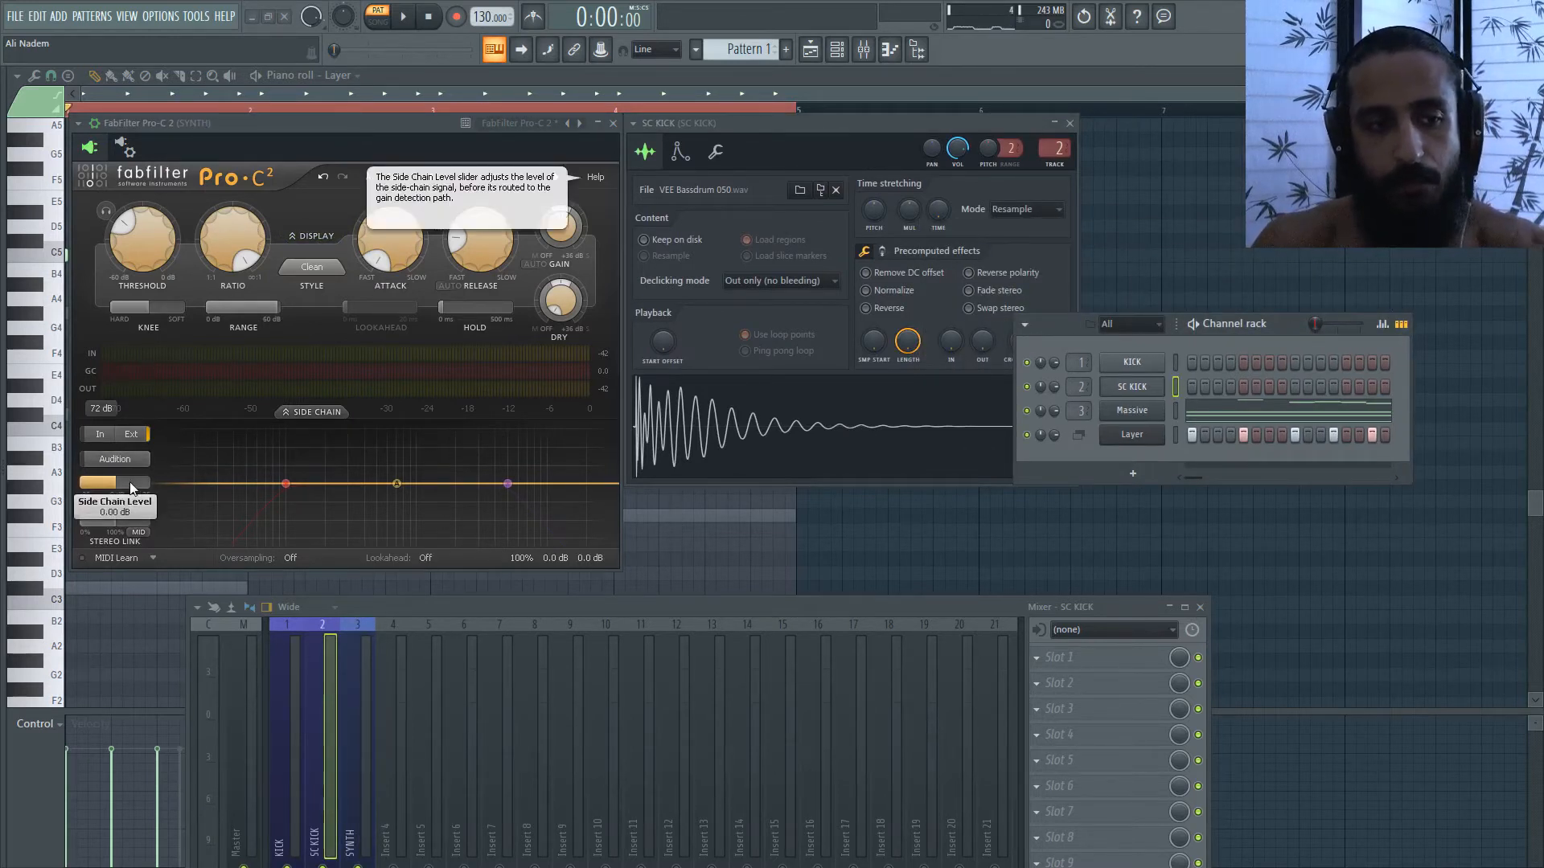
pyautogui.moveTo(130, 484); pyautogui.dragTo(211, 486)
pyautogui.press('space')
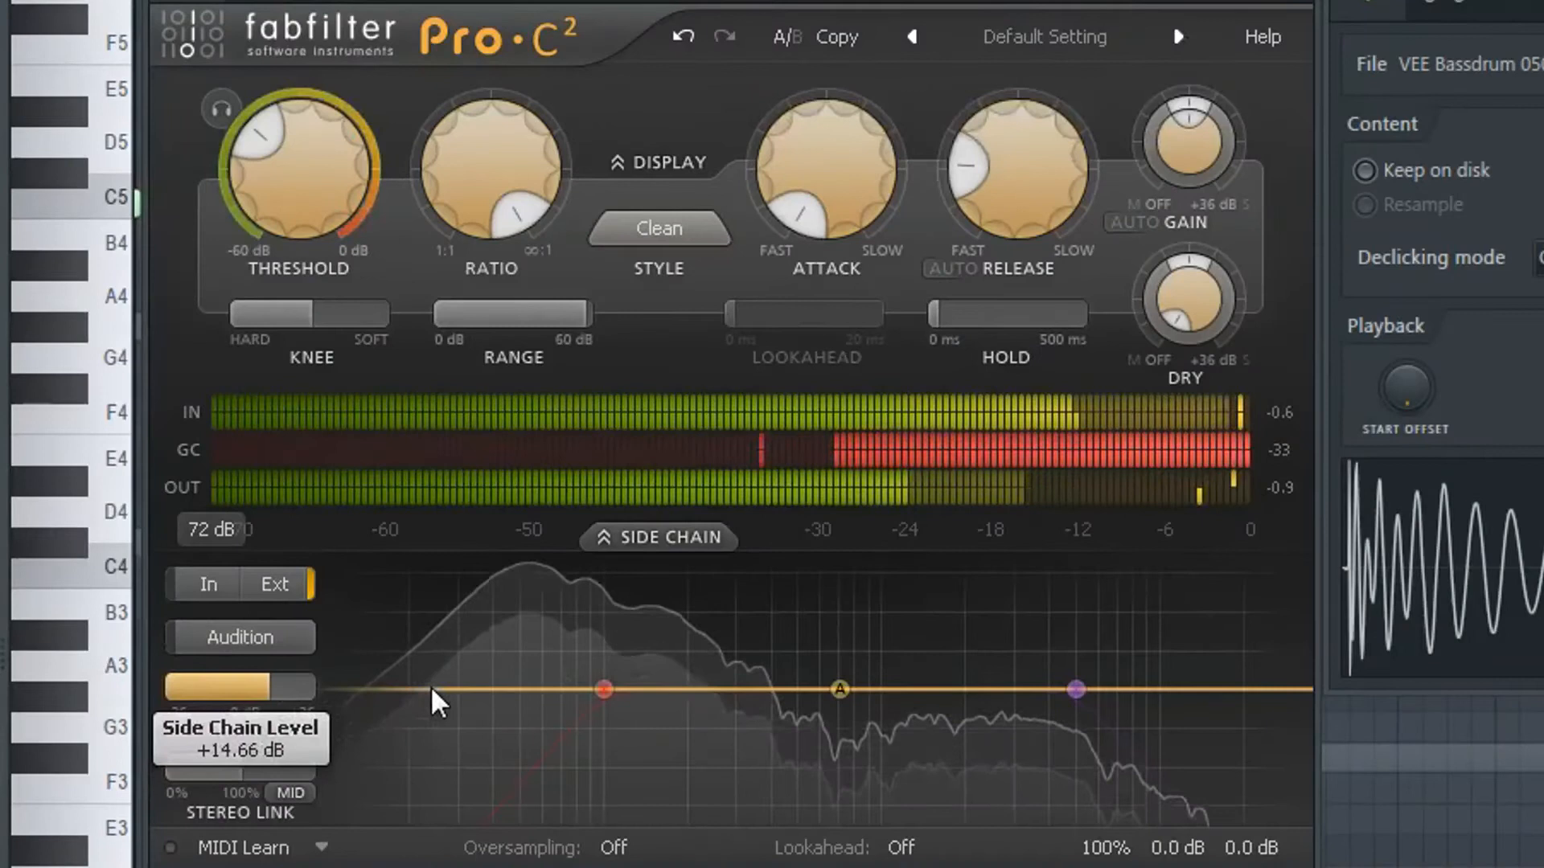
pyautogui.moveTo(431, 688); pyautogui.dragTo(455, 688)
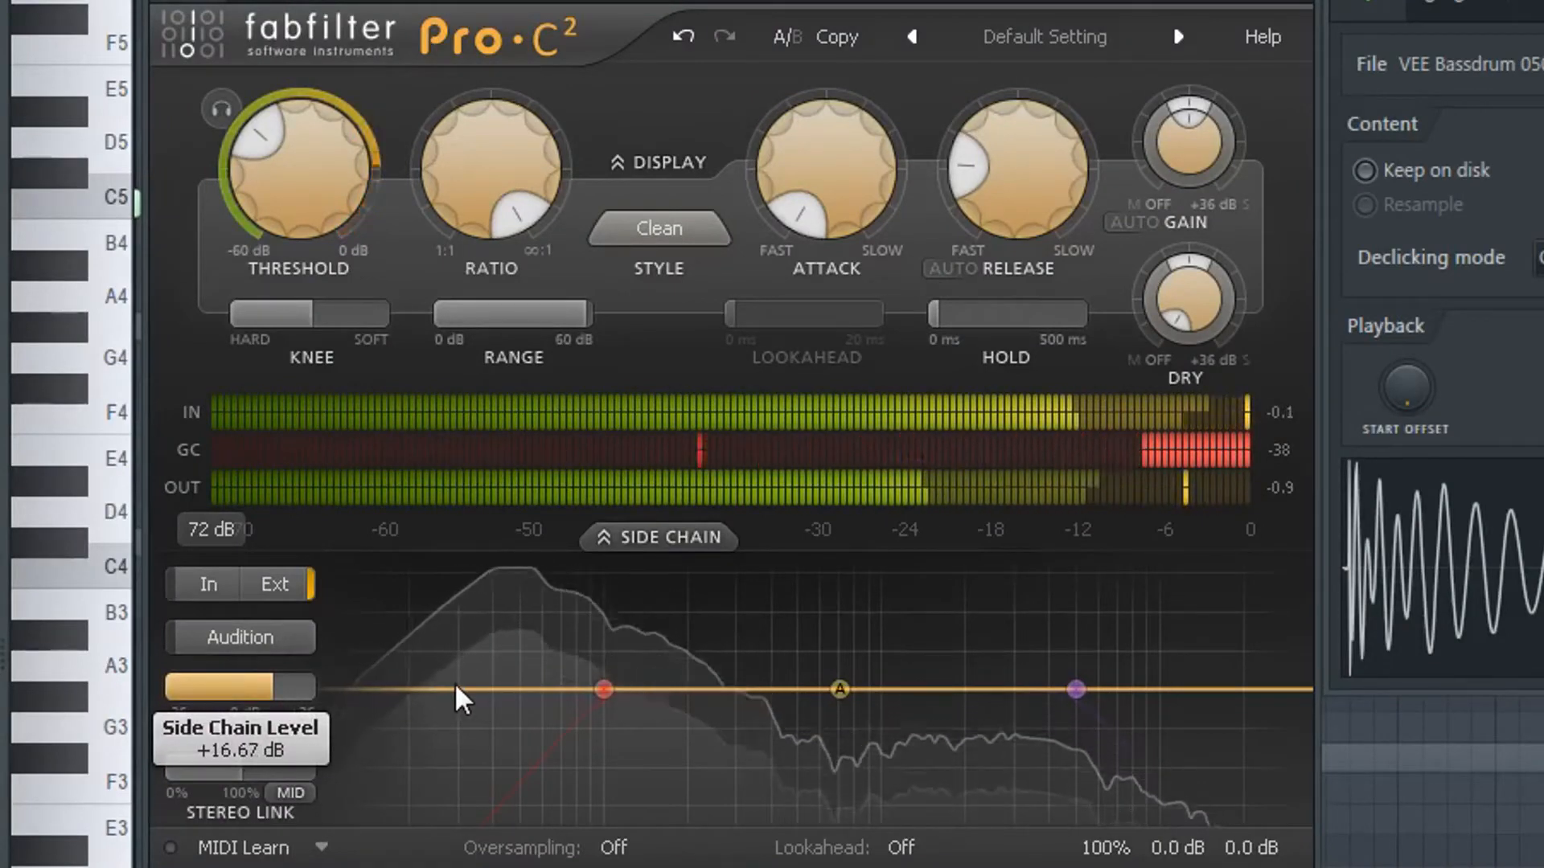
pyautogui.click(685, 37)
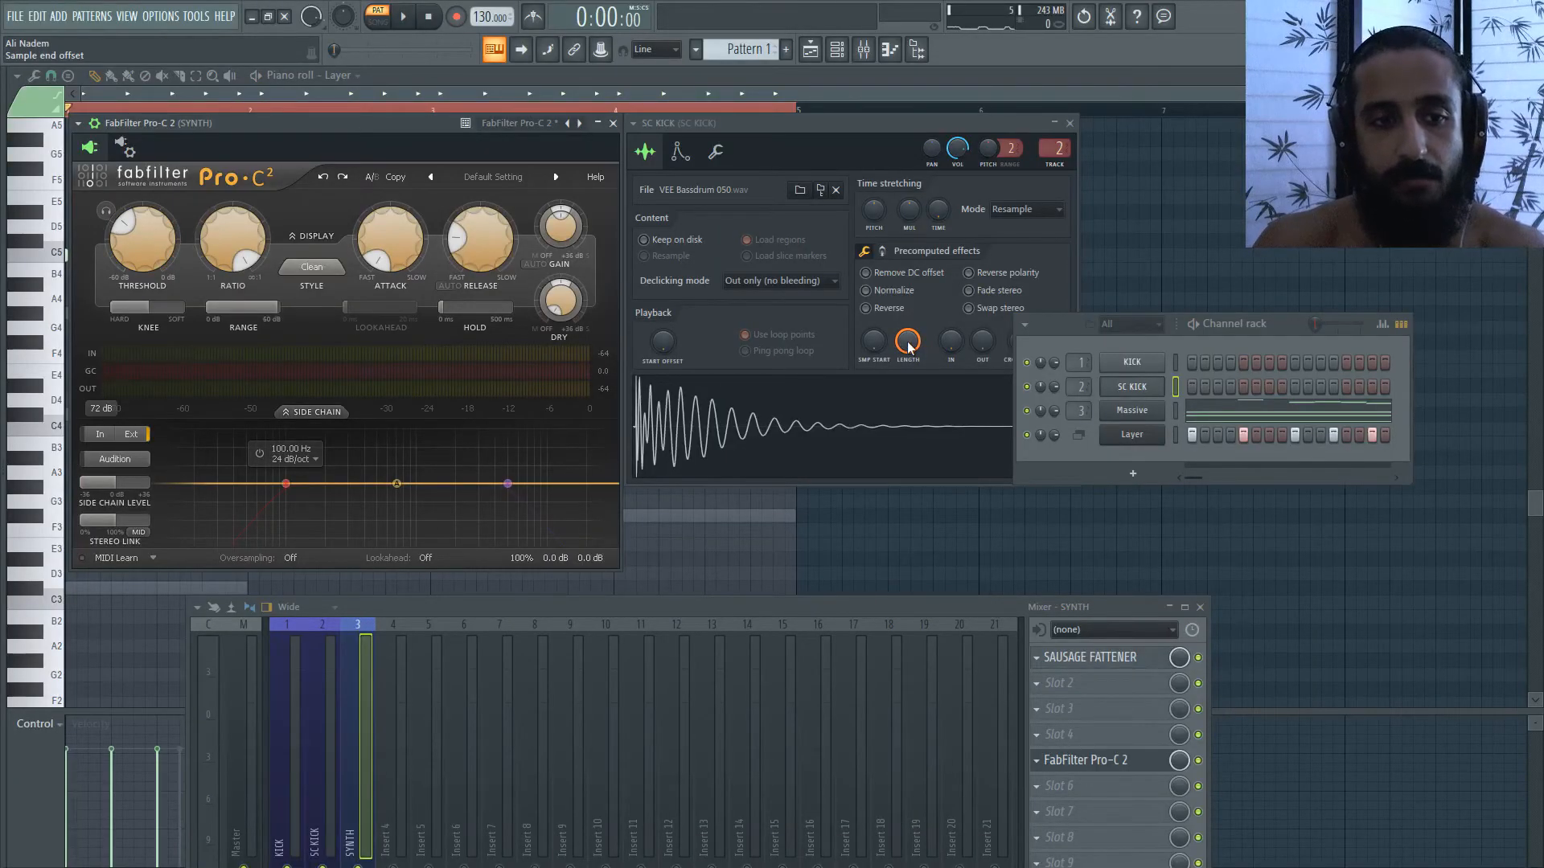
# - Play the pattern and shorten the SC KICK sample with its Length setting
pyautogui.press('space')
pyautogui.moveTo(908, 347)
pyautogui.mouseDown()
pyautogui.moveTo(908, 384)
pyautogui.moveTo(908, 350)
pyautogui.mouseUp()
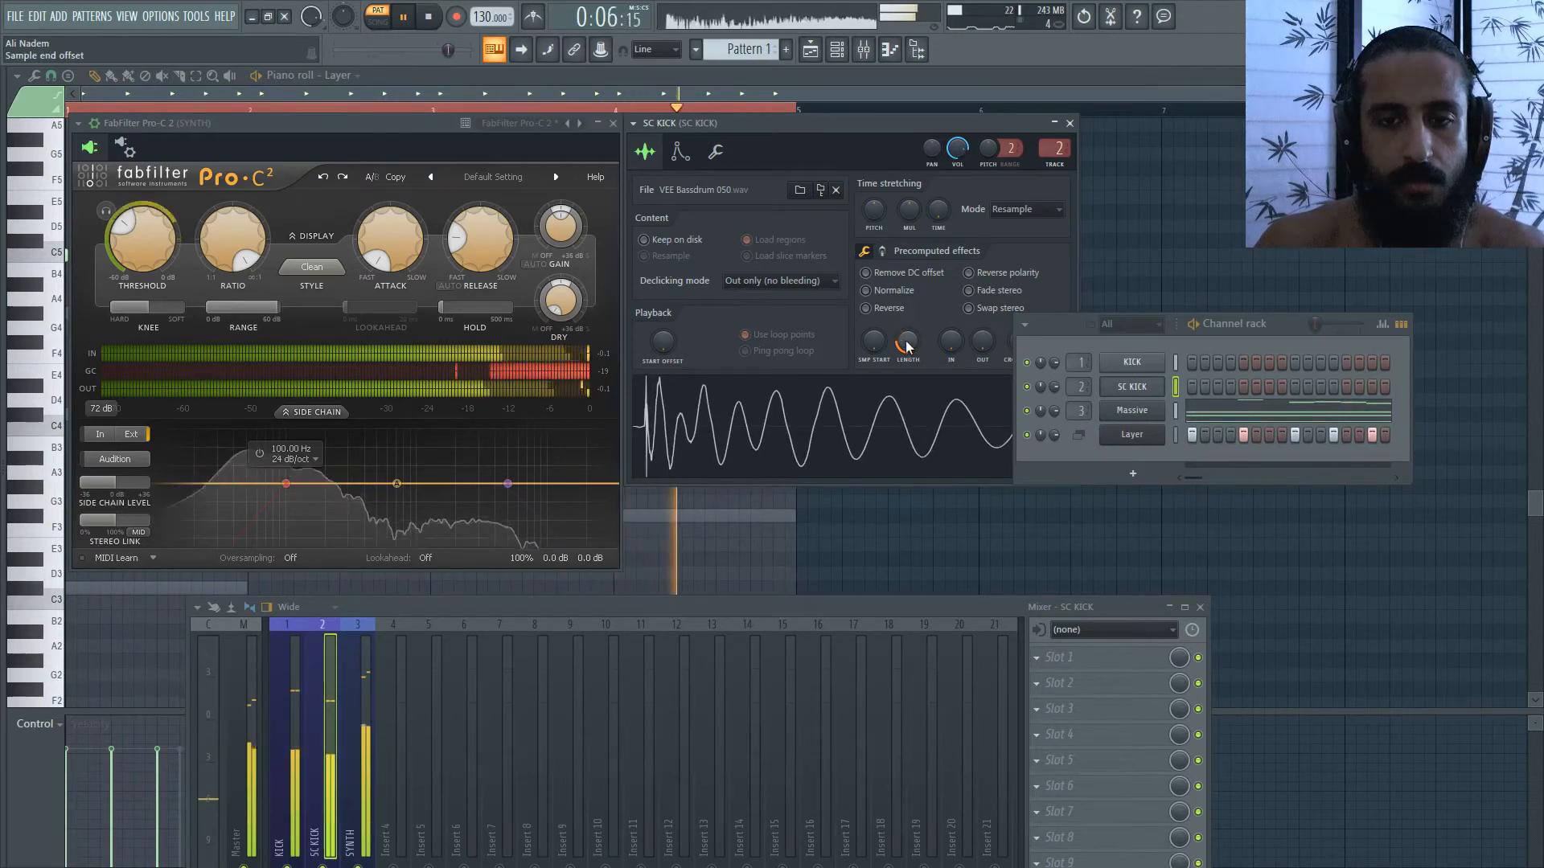
pyautogui.moveTo(906, 346); pyautogui.dragTo(900, 342)
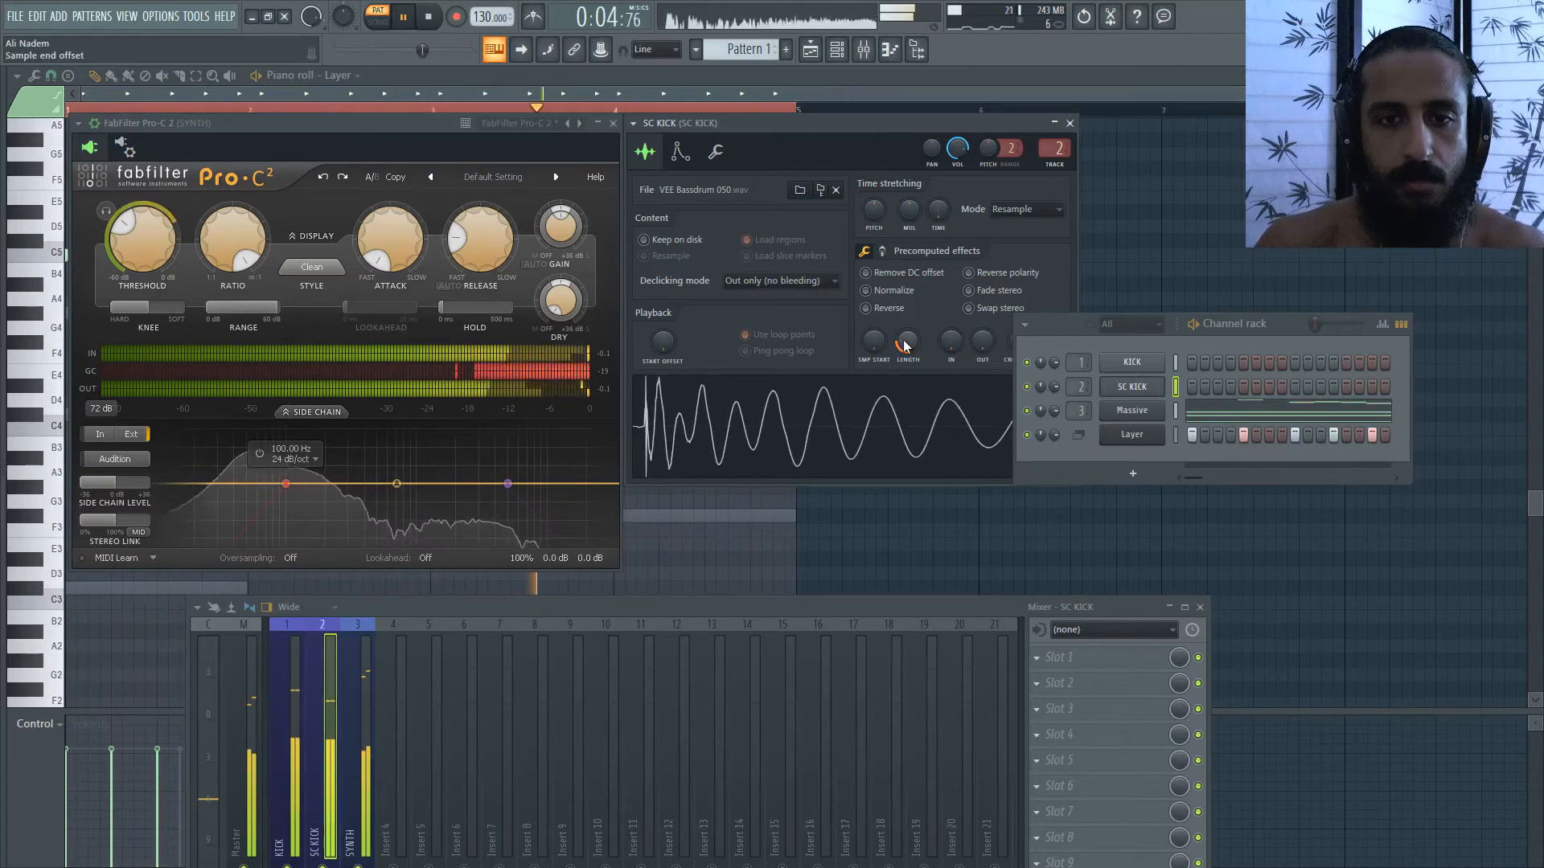
pyautogui.moveTo(905, 345); pyautogui.dragTo(905, 343)
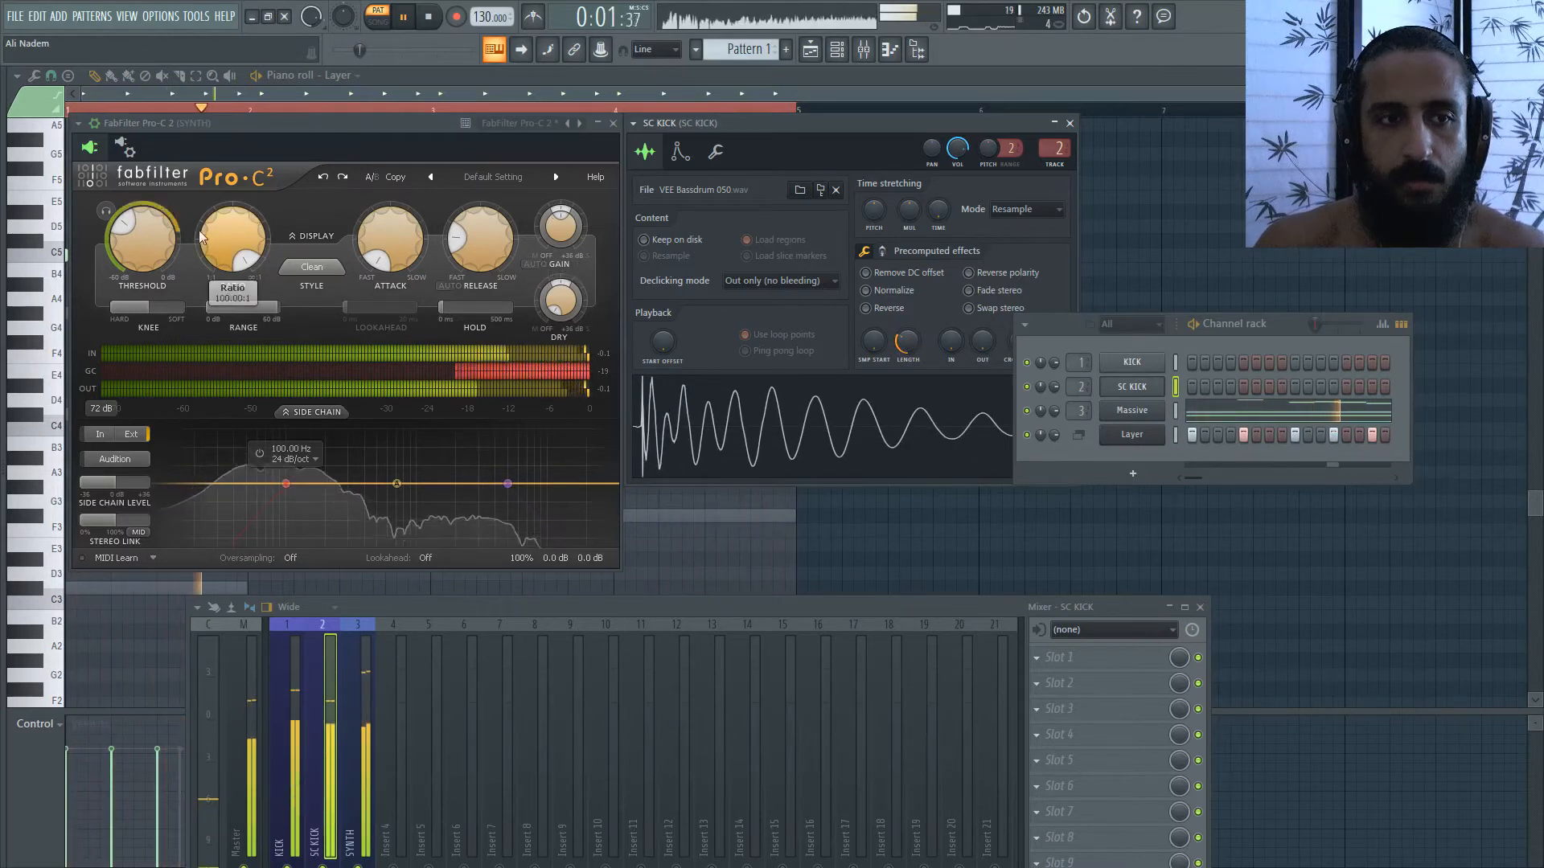
# - Fine-tune the compressor threshold and shorten the SC KICK sample further to its first few waveform cycles
pyautogui.click(147, 236)
pyautogui.moveTo(151, 233); pyautogui.dragTo(152, 230)
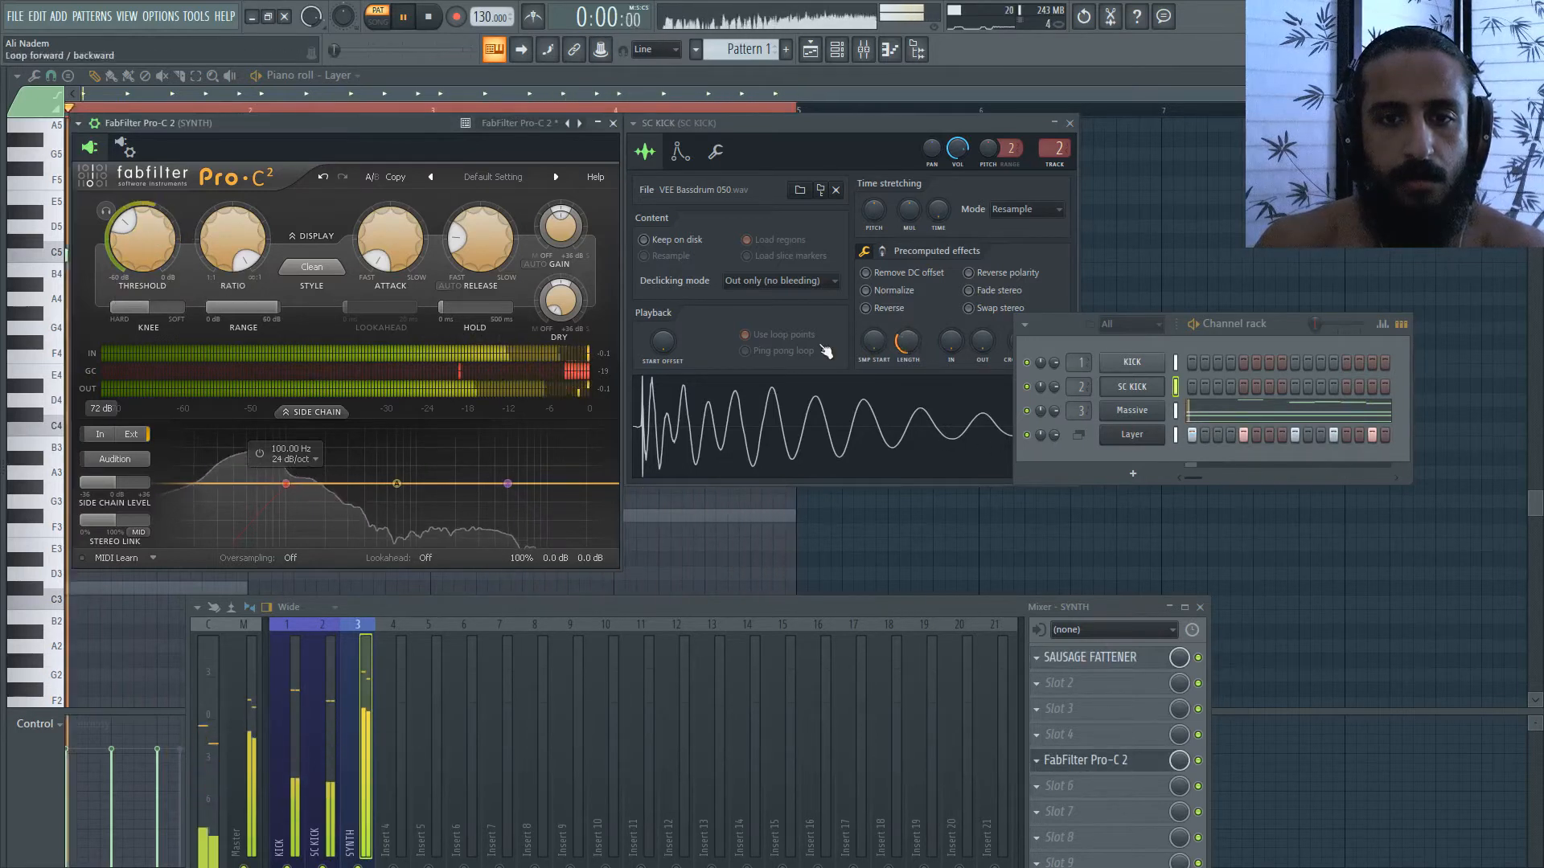
pyautogui.moveTo(909, 343); pyautogui.dragTo(909, 337)
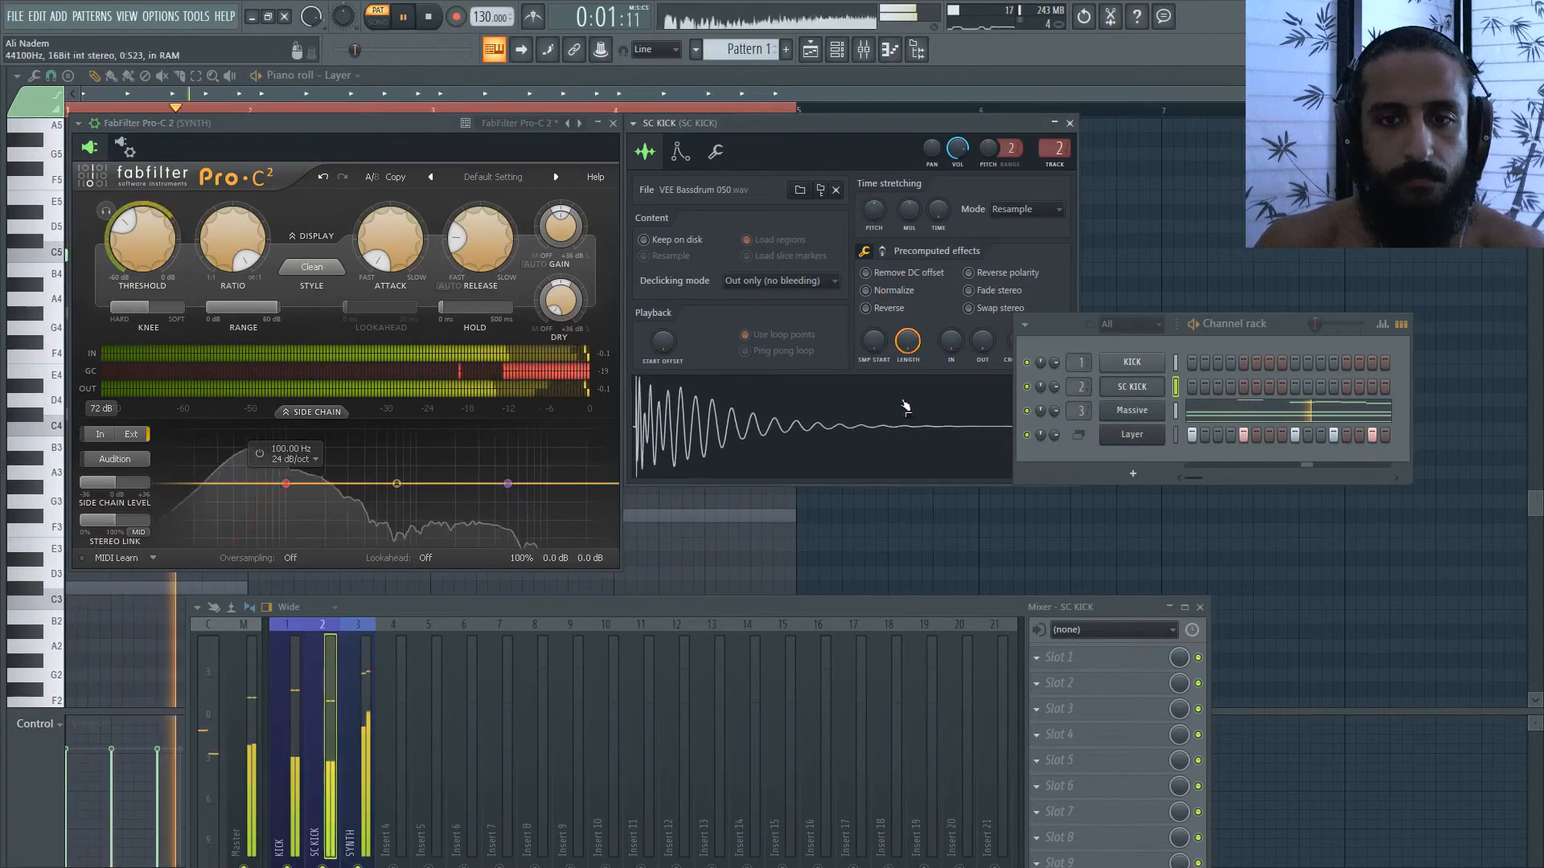
pyautogui.moveTo(904, 344); pyautogui.dragTo(902, 344)
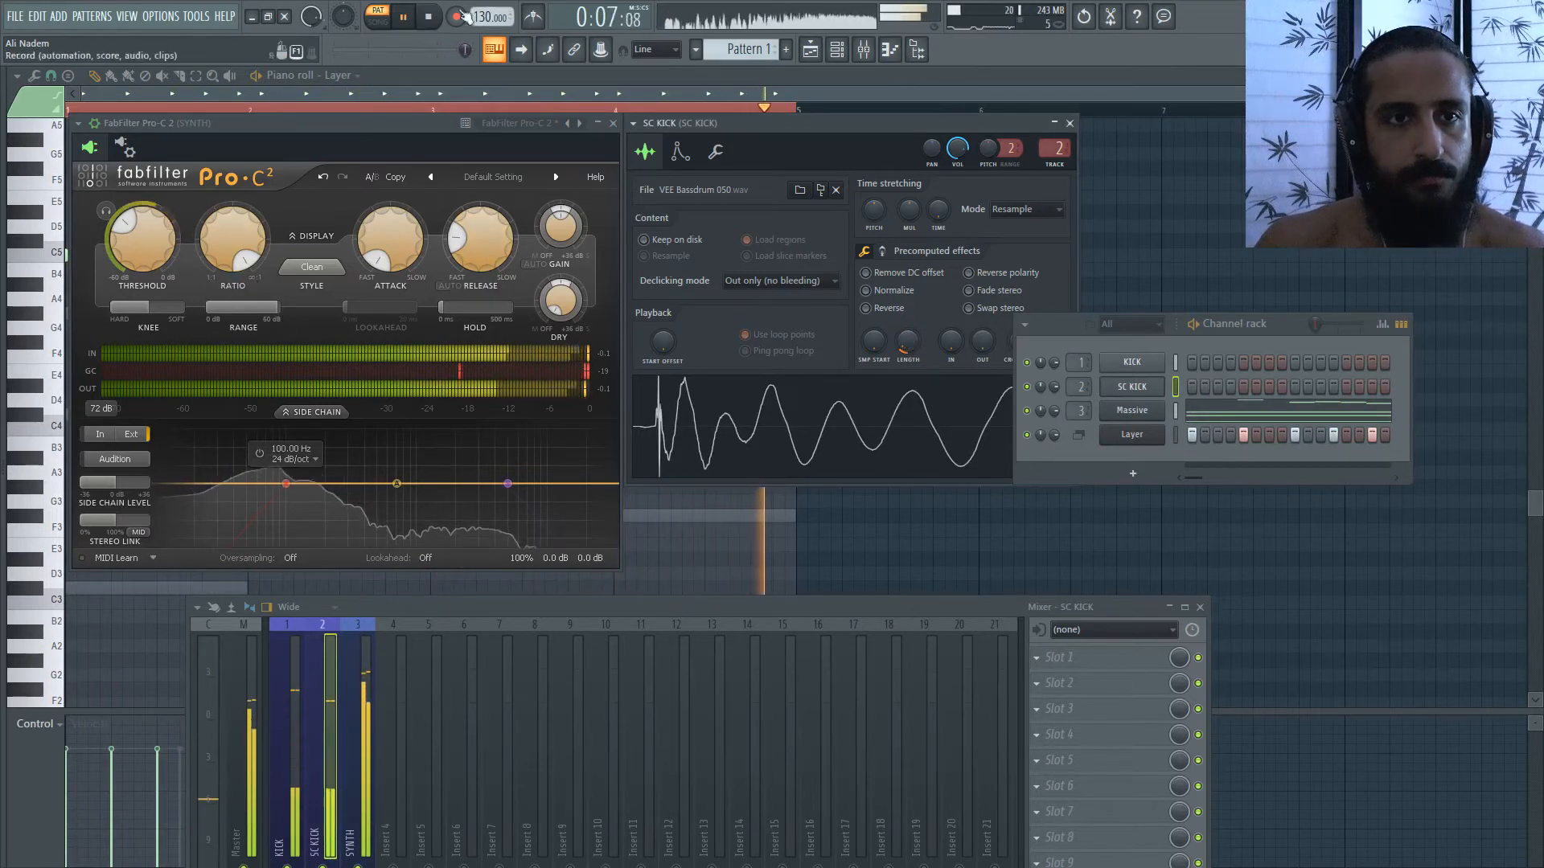
pyautogui.click(432, 17)
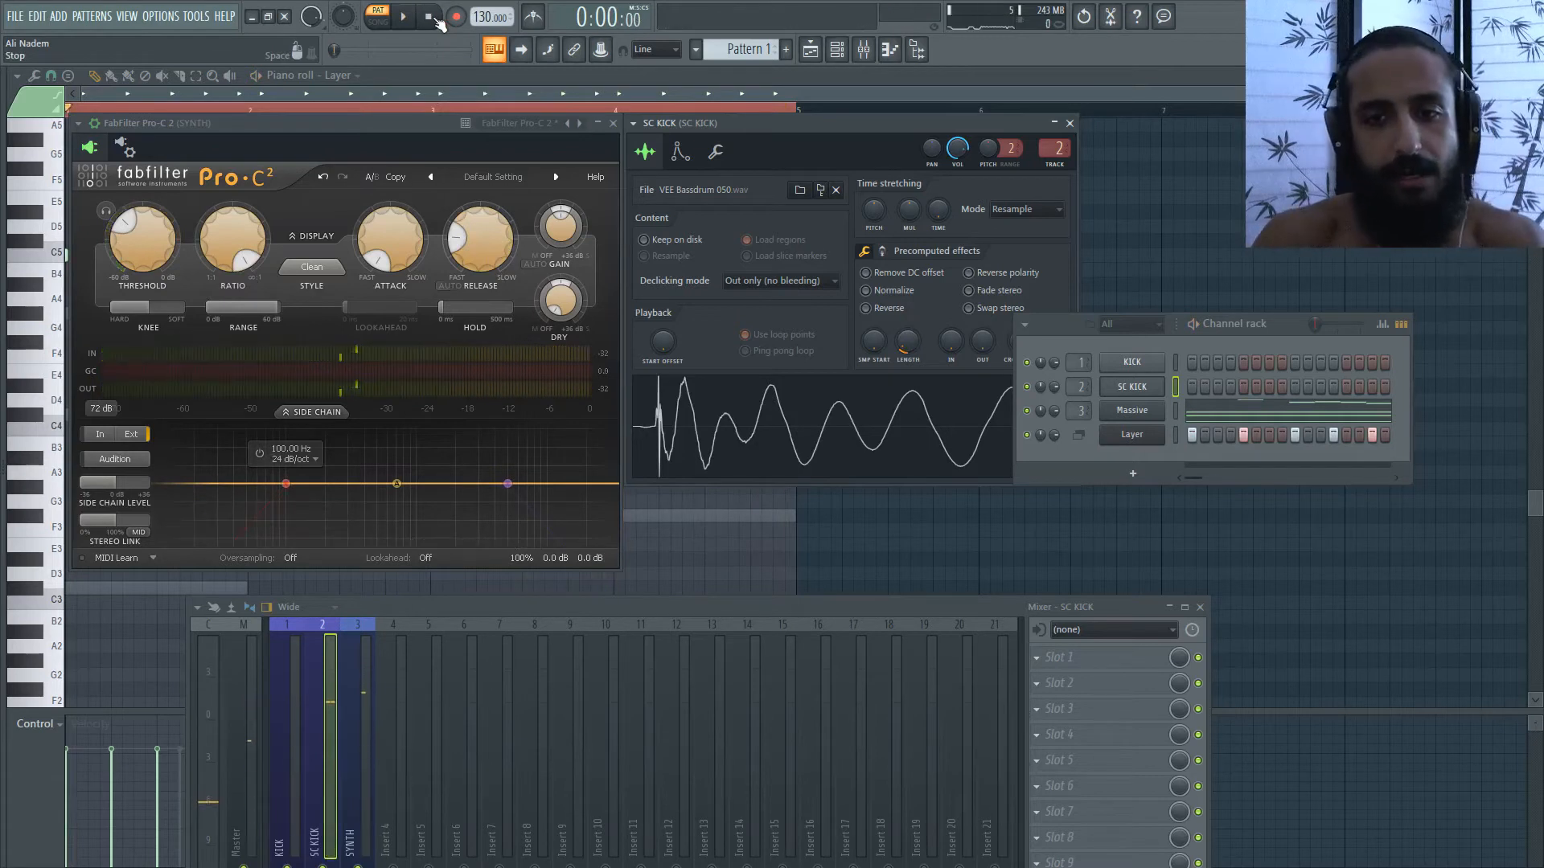
# - Move the channel rack clear of the SC KICK settings and fade out the end of the shortened sample
pyautogui.moveTo(1055, 324); pyautogui.dragTo(1139, 327)
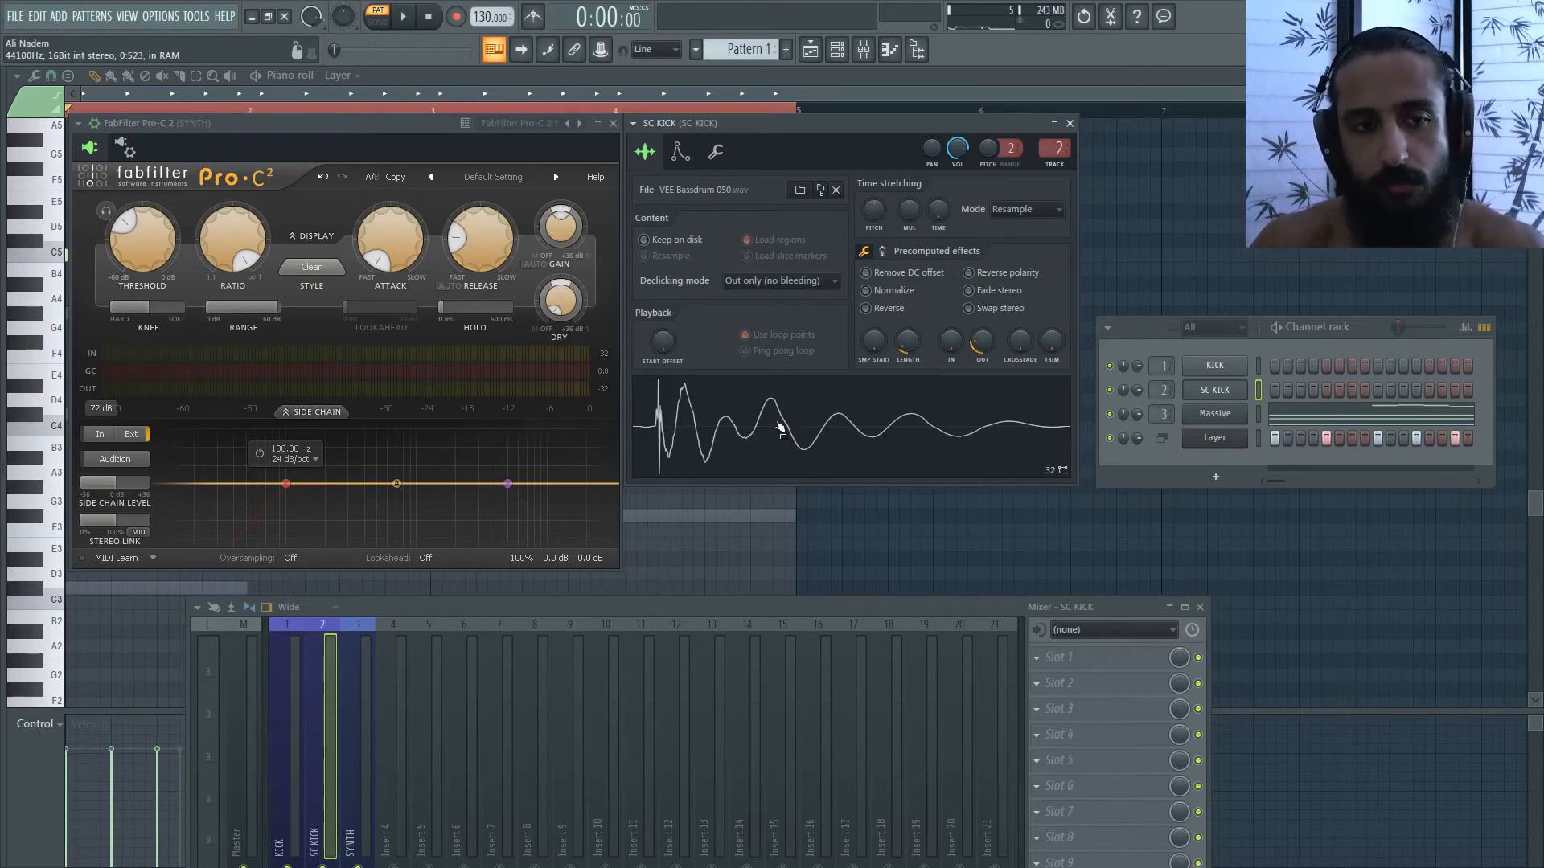
pyautogui.press('space')
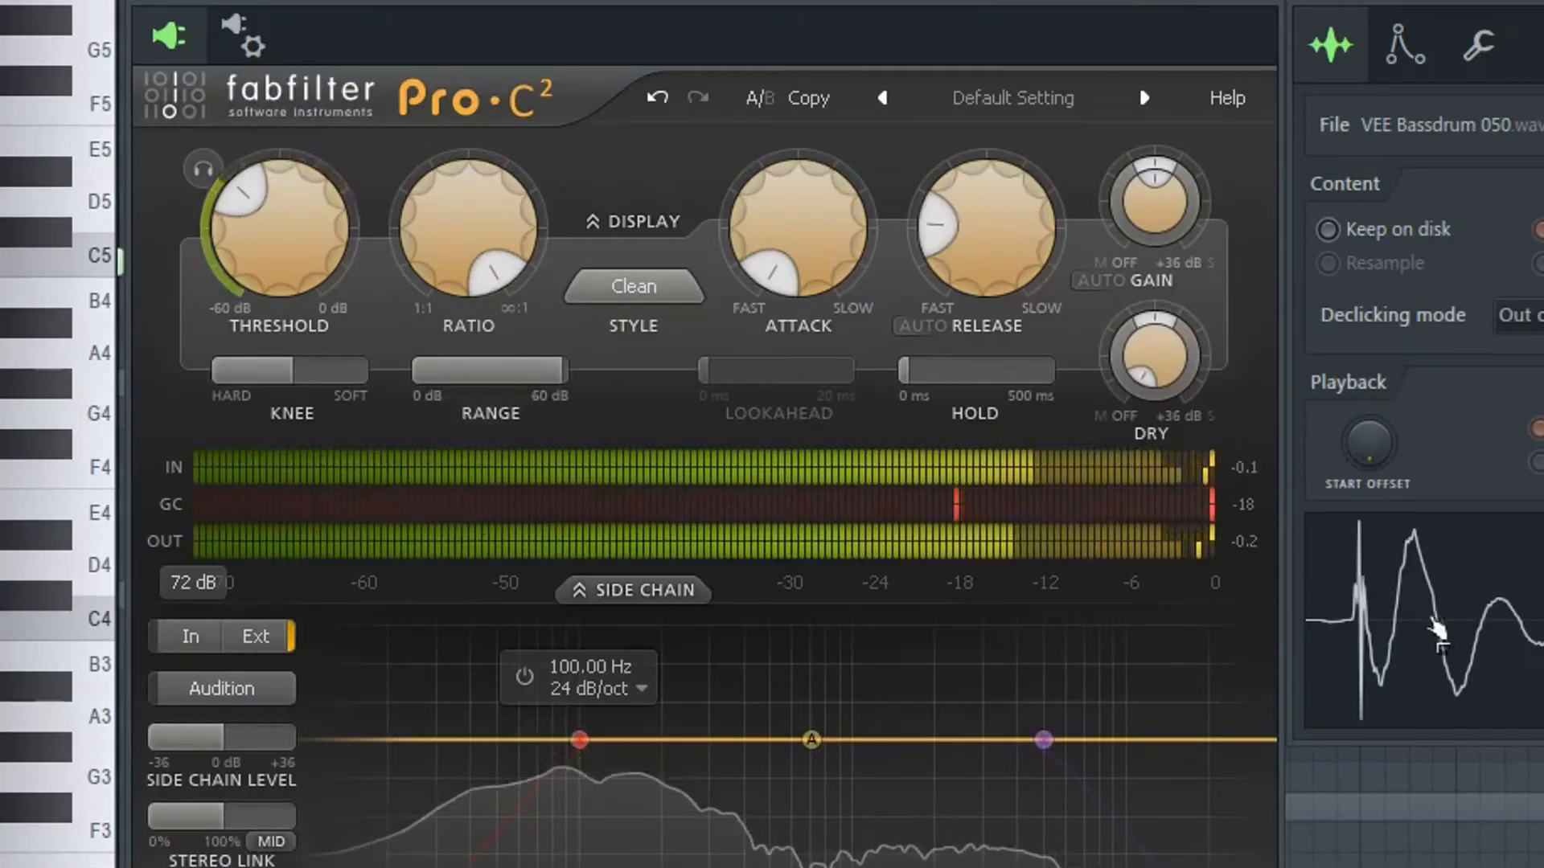
# - Raise the compressor's side chain level and fine-tune its release during playback
pyautogui.moveTo(226, 737); pyautogui.dragTo(390, 751)
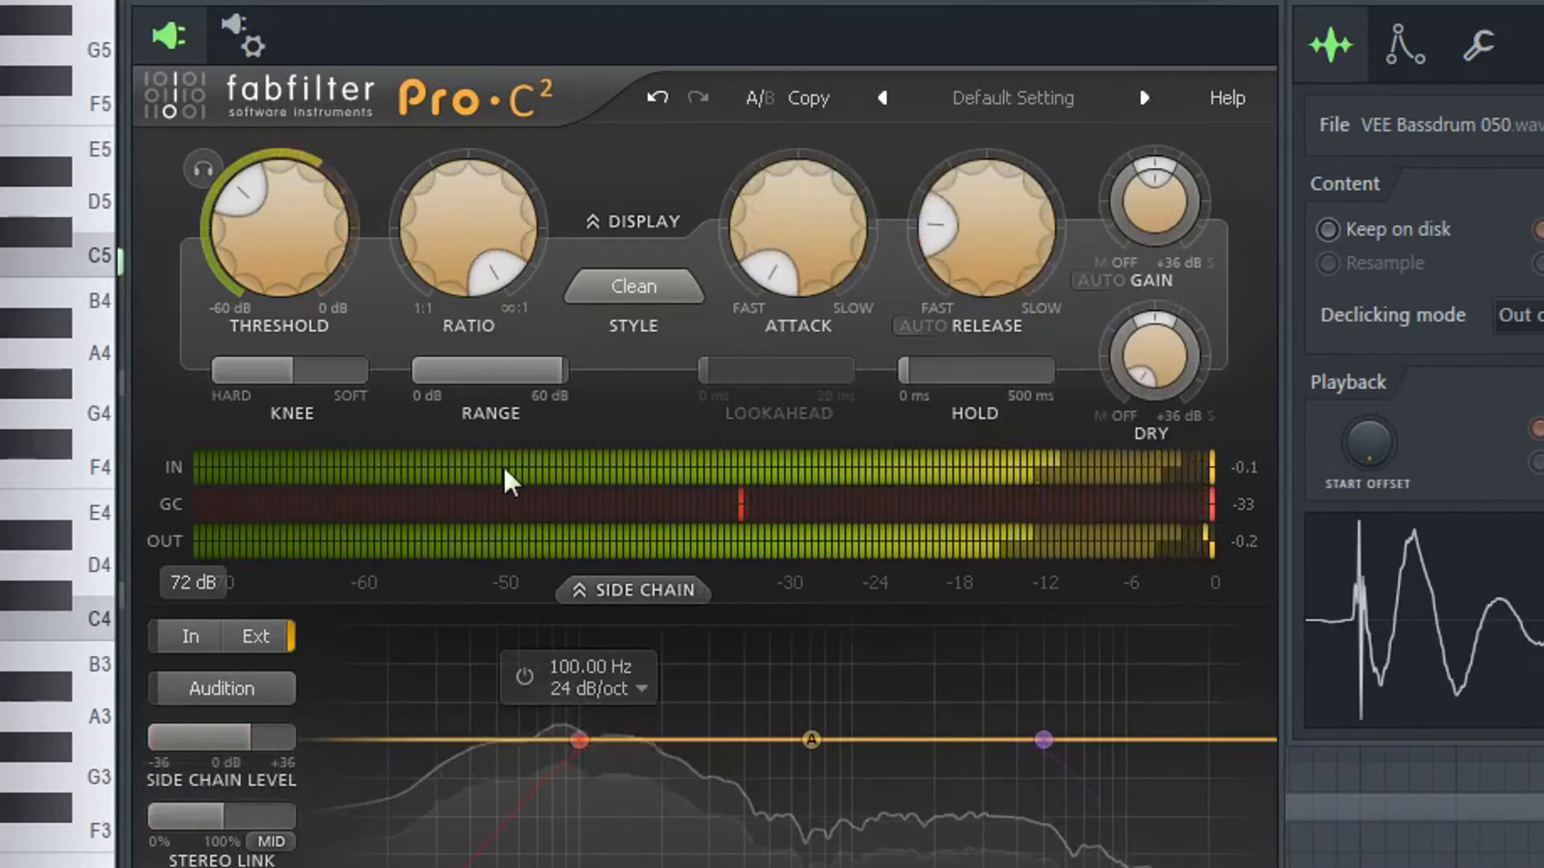
pyautogui.moveTo(965, 248)
pyautogui.moveTo(976, 241); pyautogui.dragTo(975, 230)
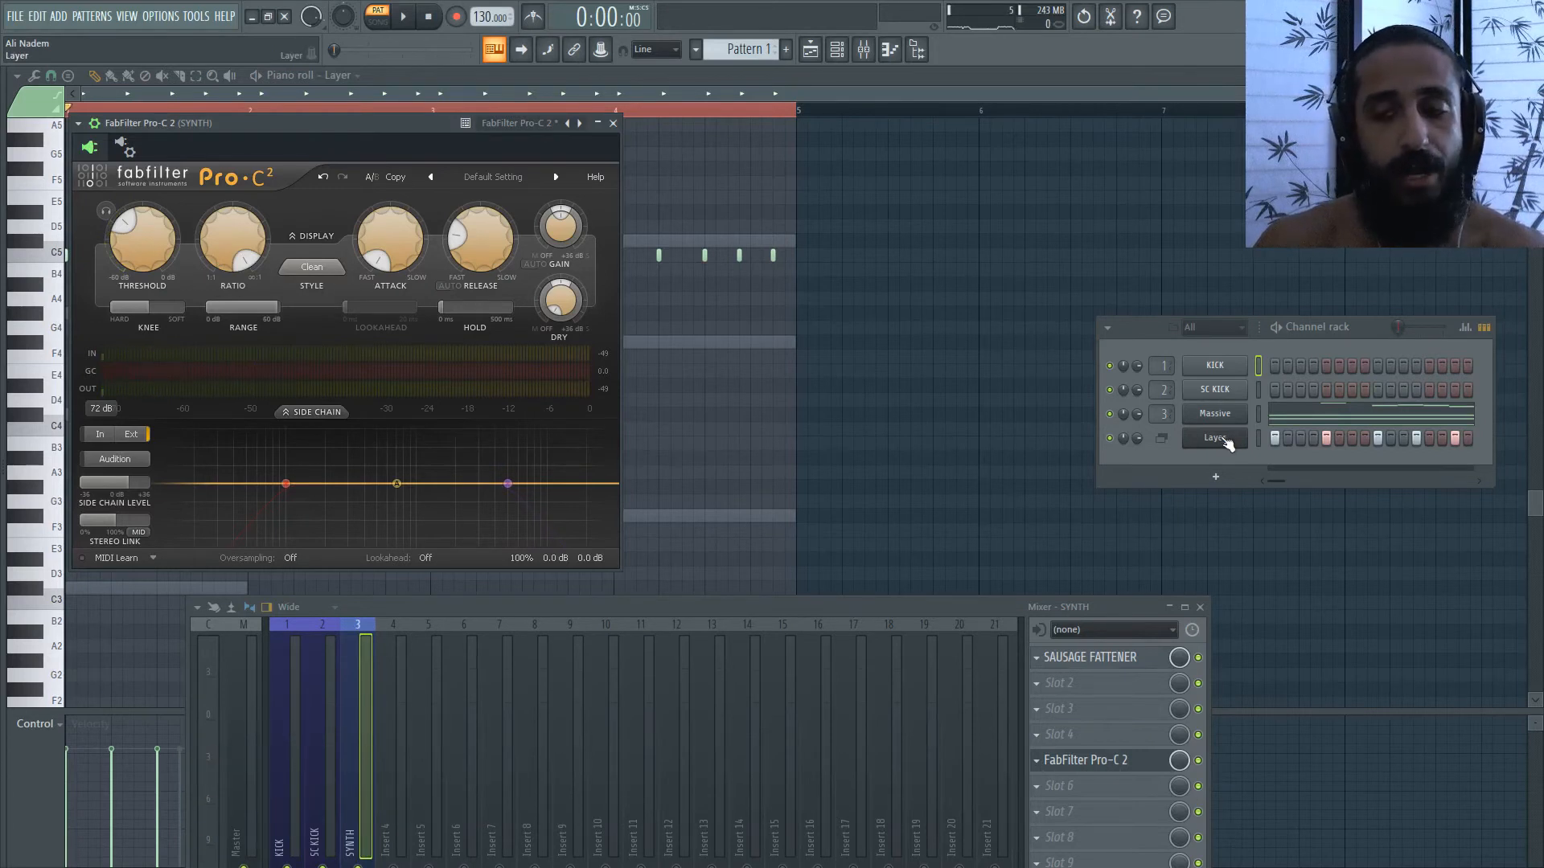
# - Open the Layer channel's notes in the piano roll
pyautogui.moveTo(1149, 332); pyautogui.dragTo(697, 405)
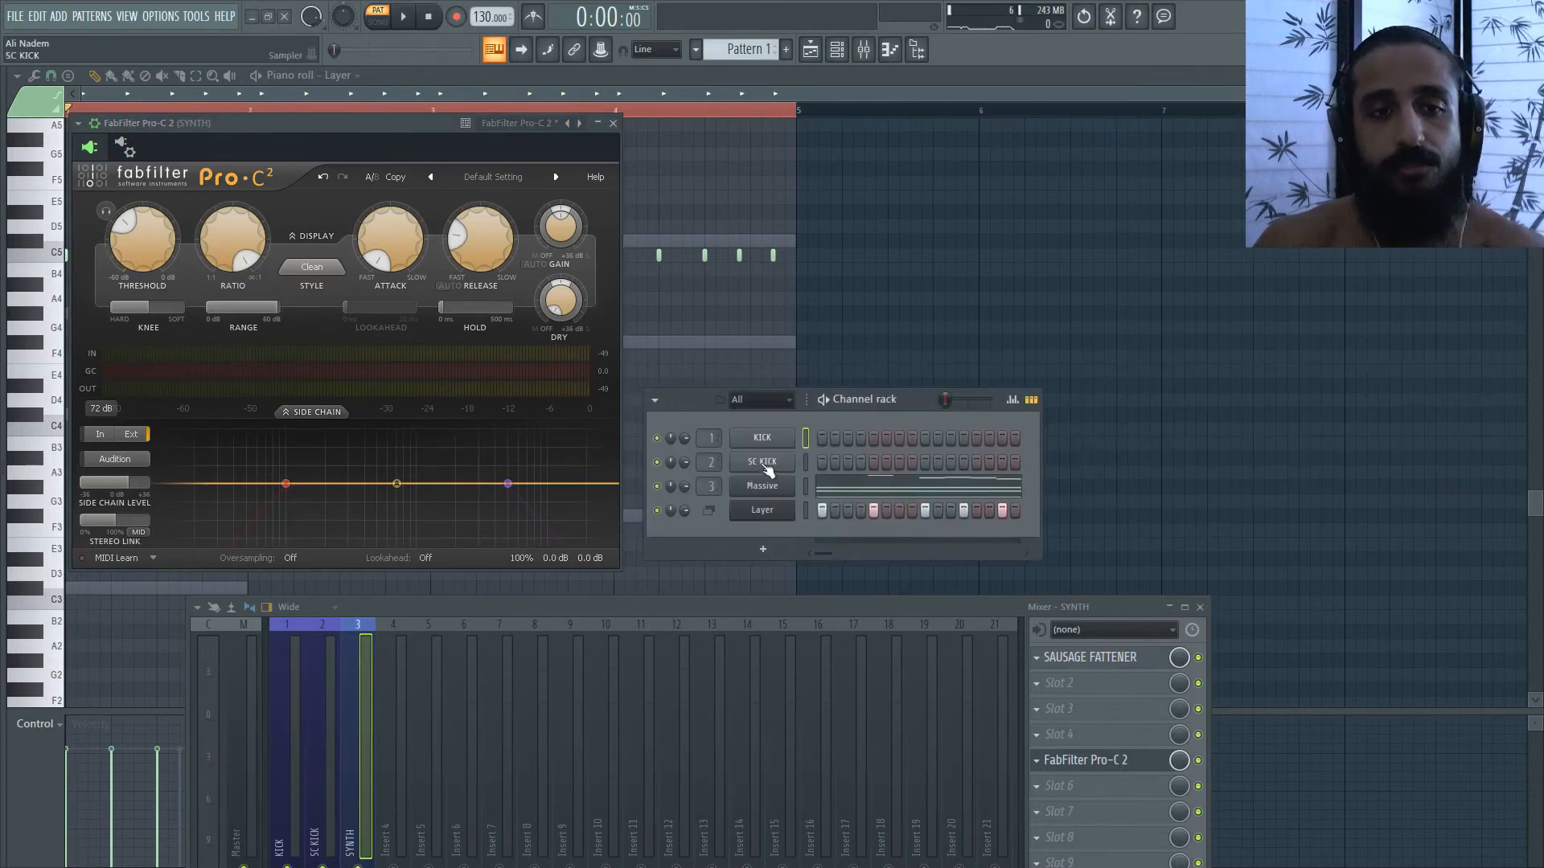
pyautogui.rightClick(760, 509)
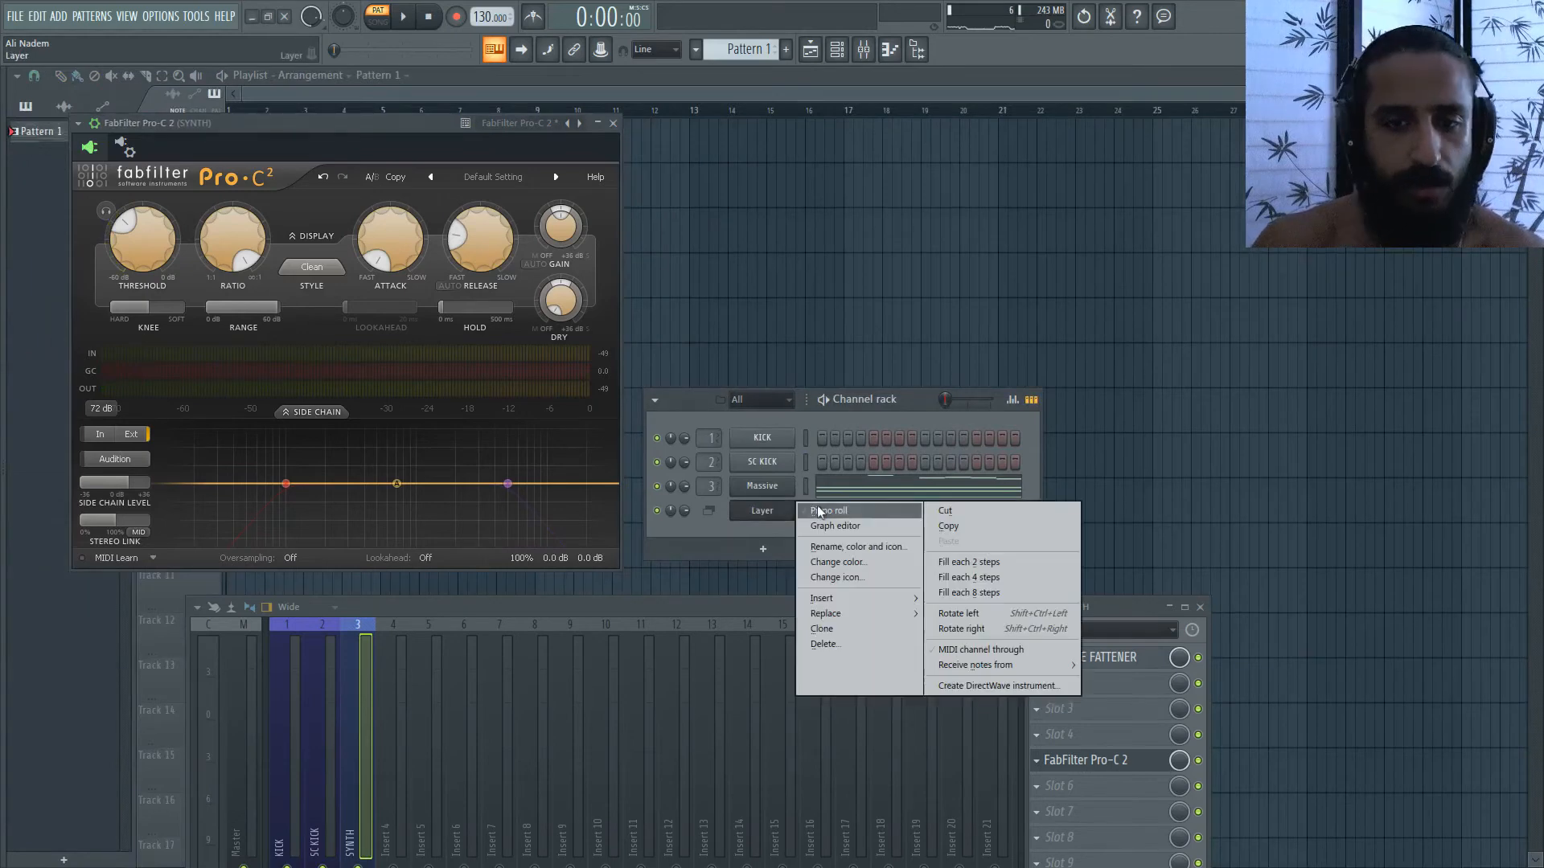
pyautogui.click(822, 509)
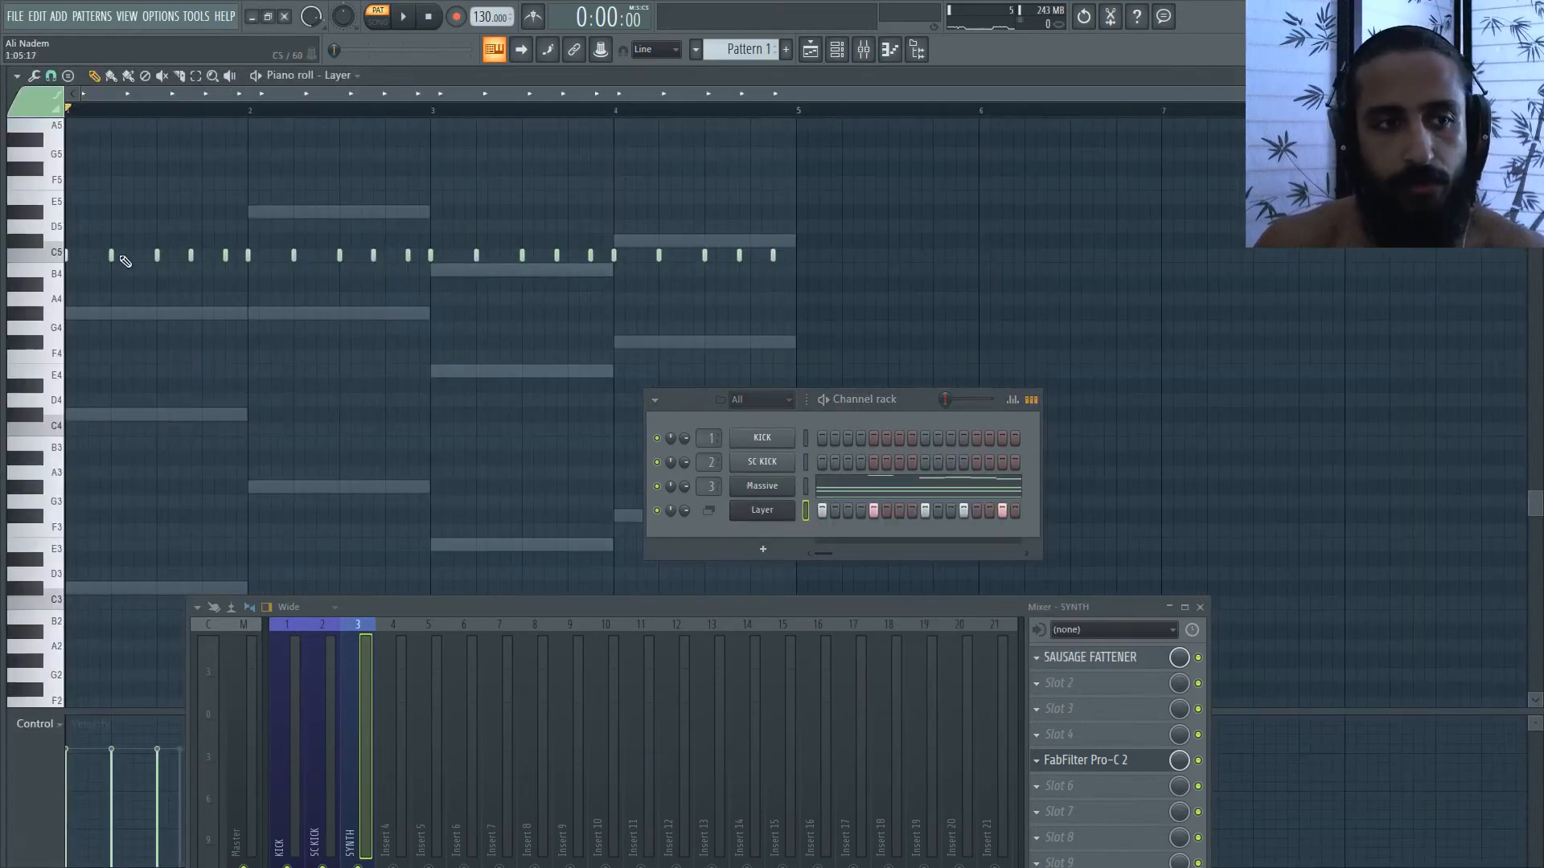
# - Replace the last two C5 kick notes in bars 1 and 2 with one on beat four, and play the pattern
pyautogui.click(204, 256)
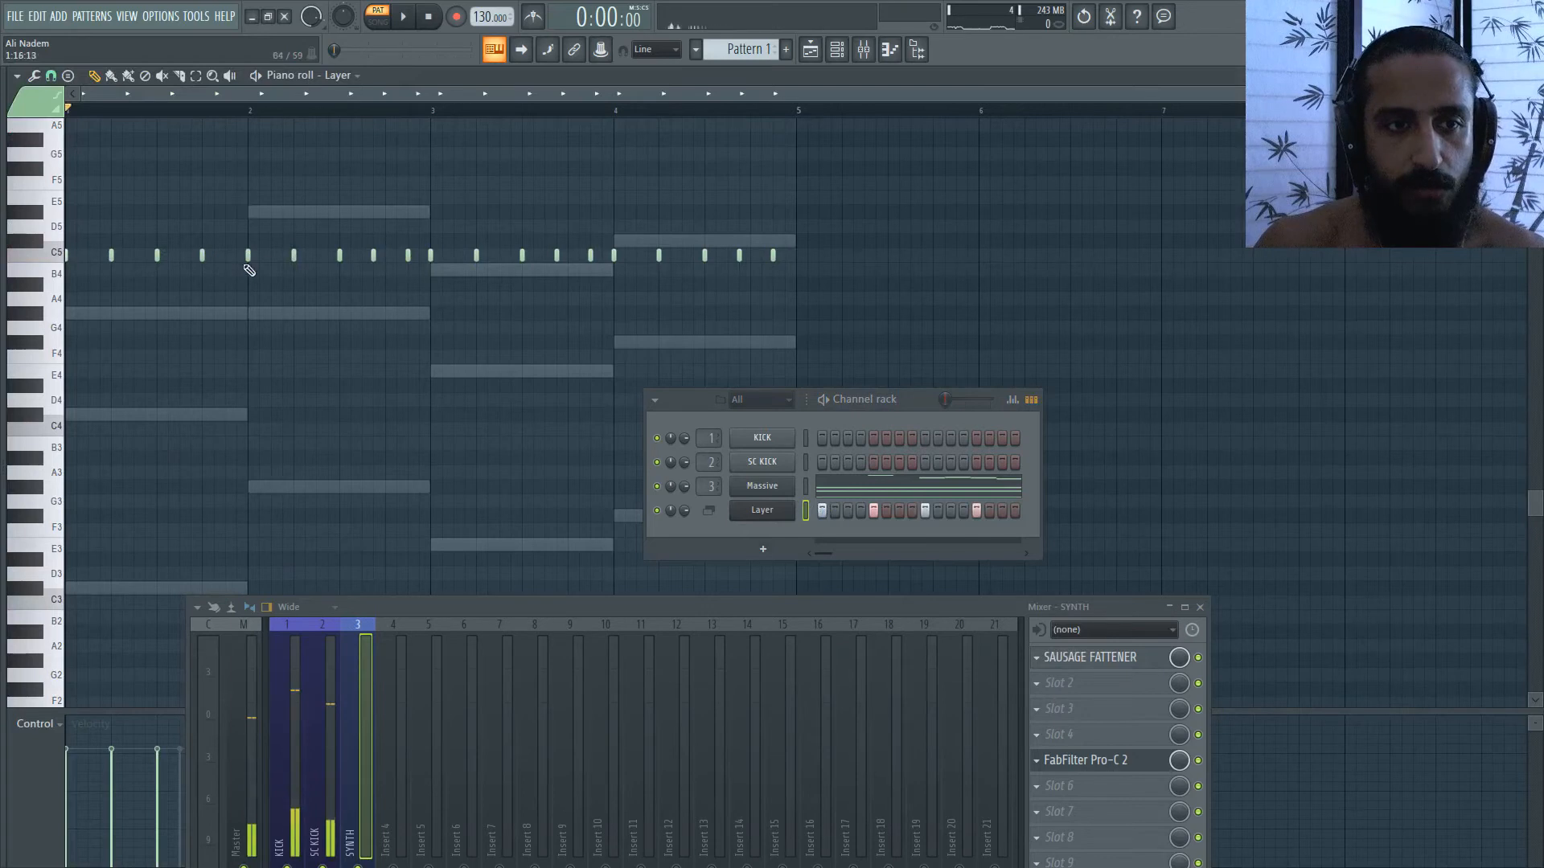
pyautogui.click(387, 255)
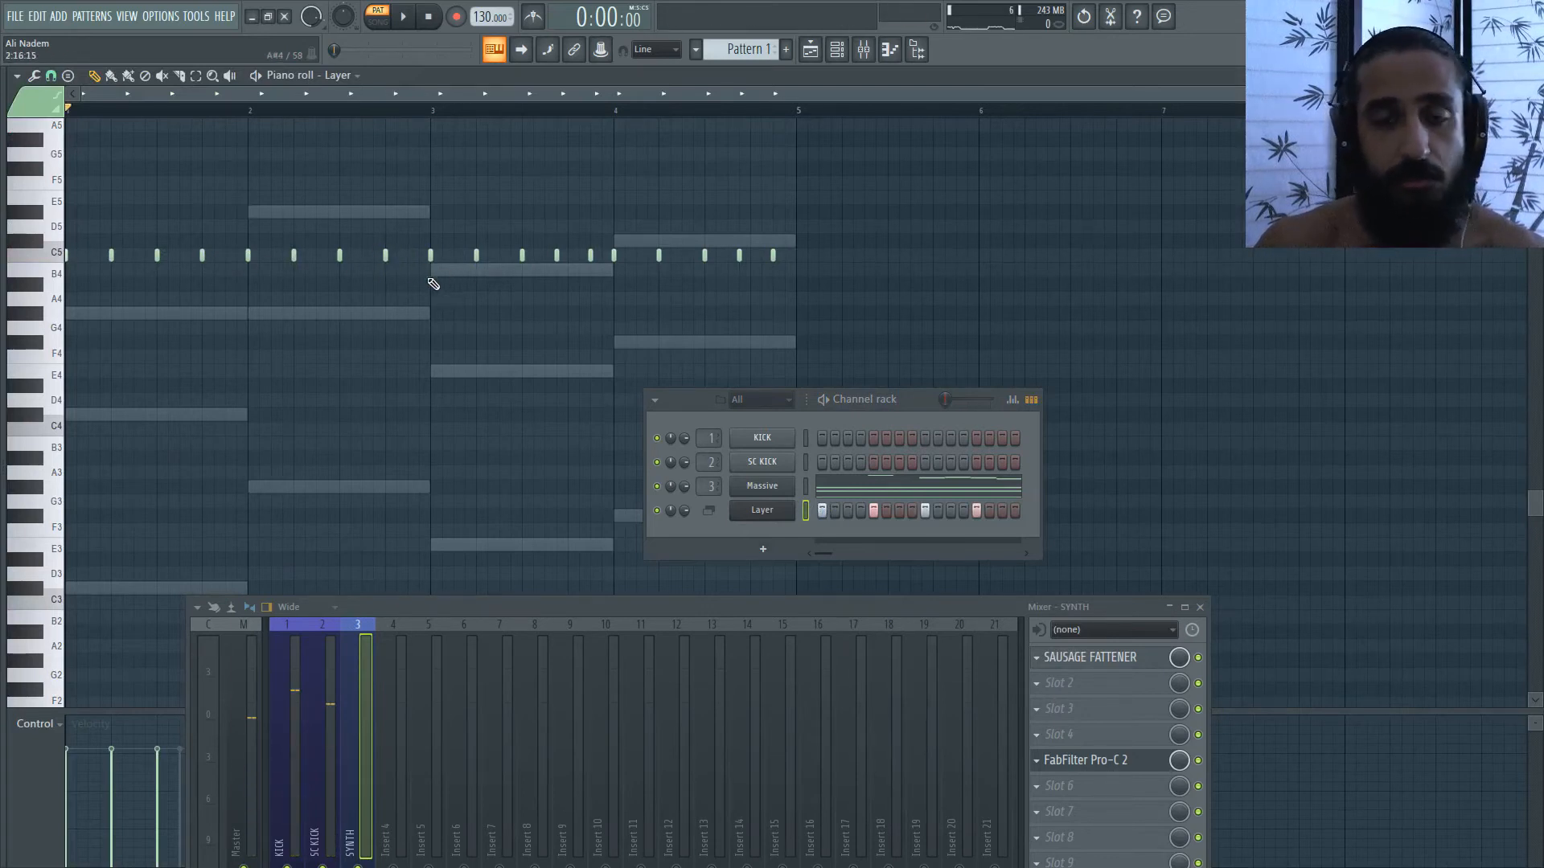
pyautogui.press('space')
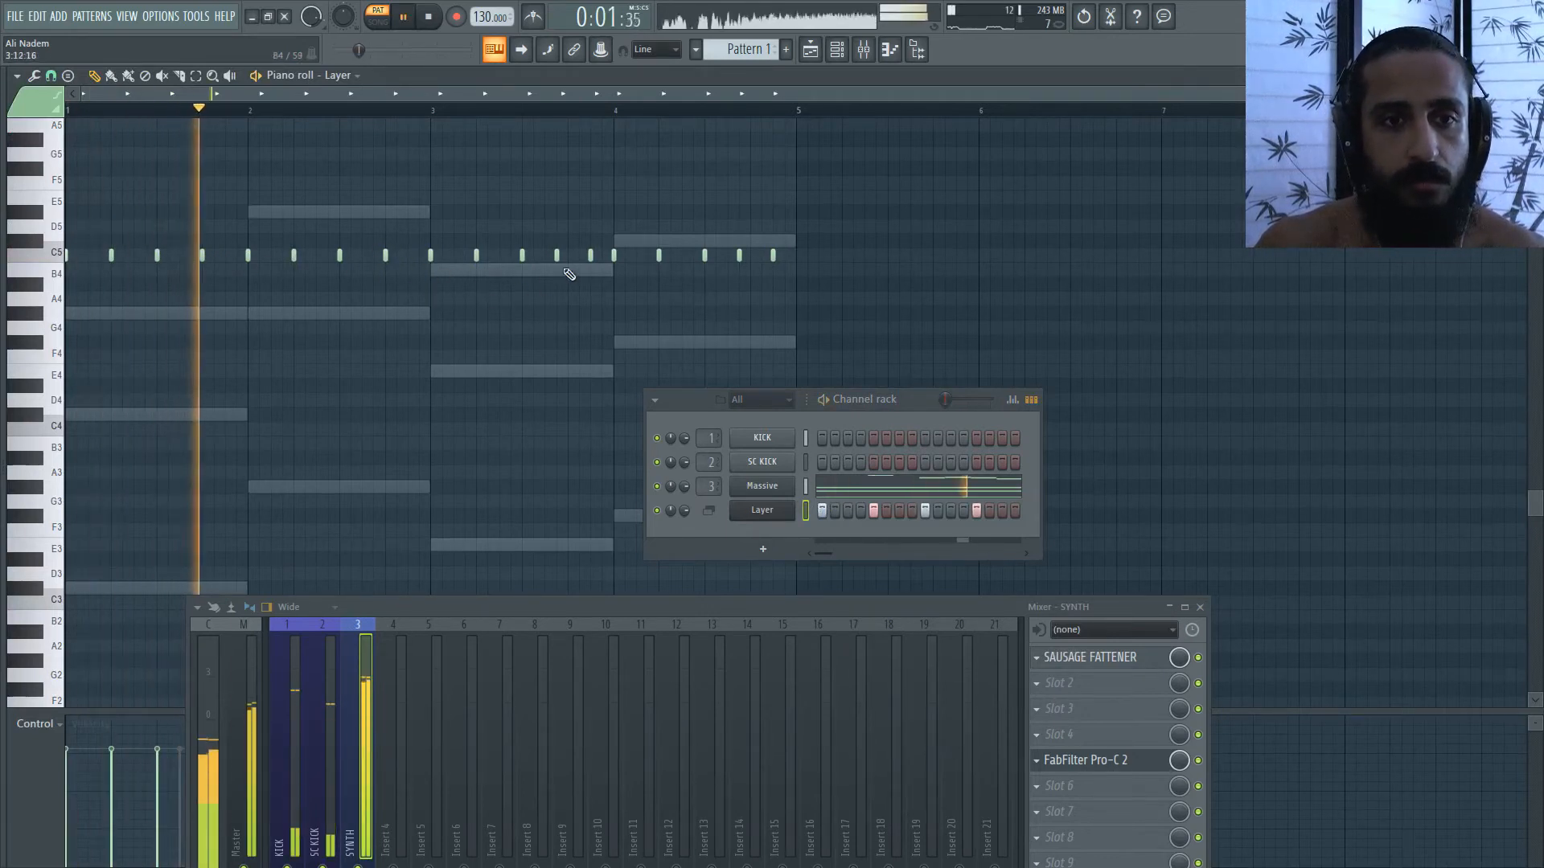
# - Replace the last two C5 kick notes in bars 3 and 4 with a single one on beat four
pyautogui.rightClick(590, 256)
pyautogui.rightClick(558, 256)
pyautogui.click(567, 256)
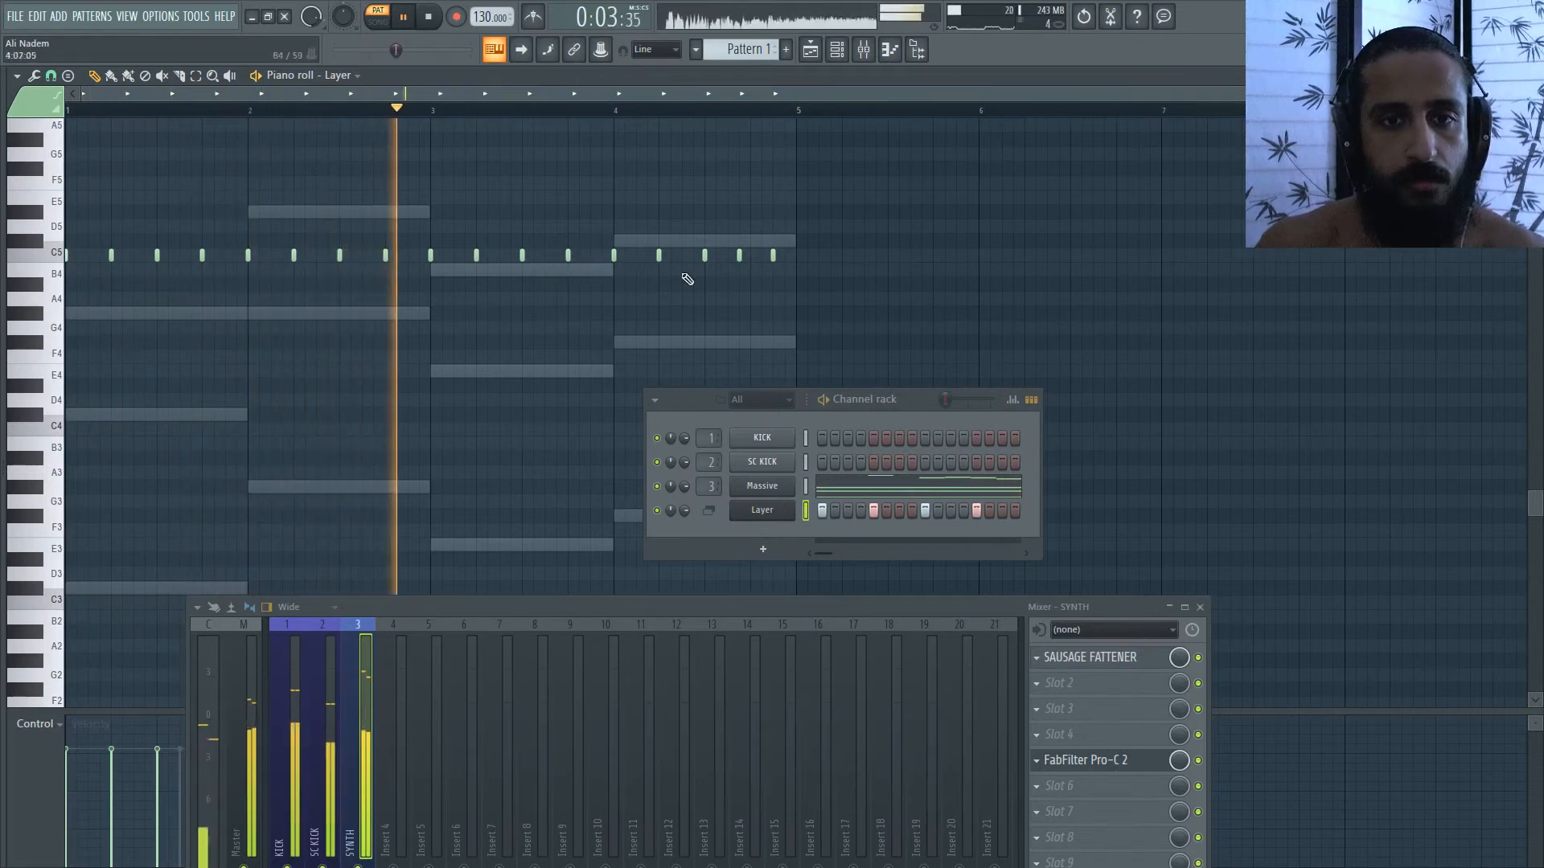
pyautogui.moveTo(739, 258); pyautogui.dragTo(751, 257)
pyautogui.rightClick(773, 257)
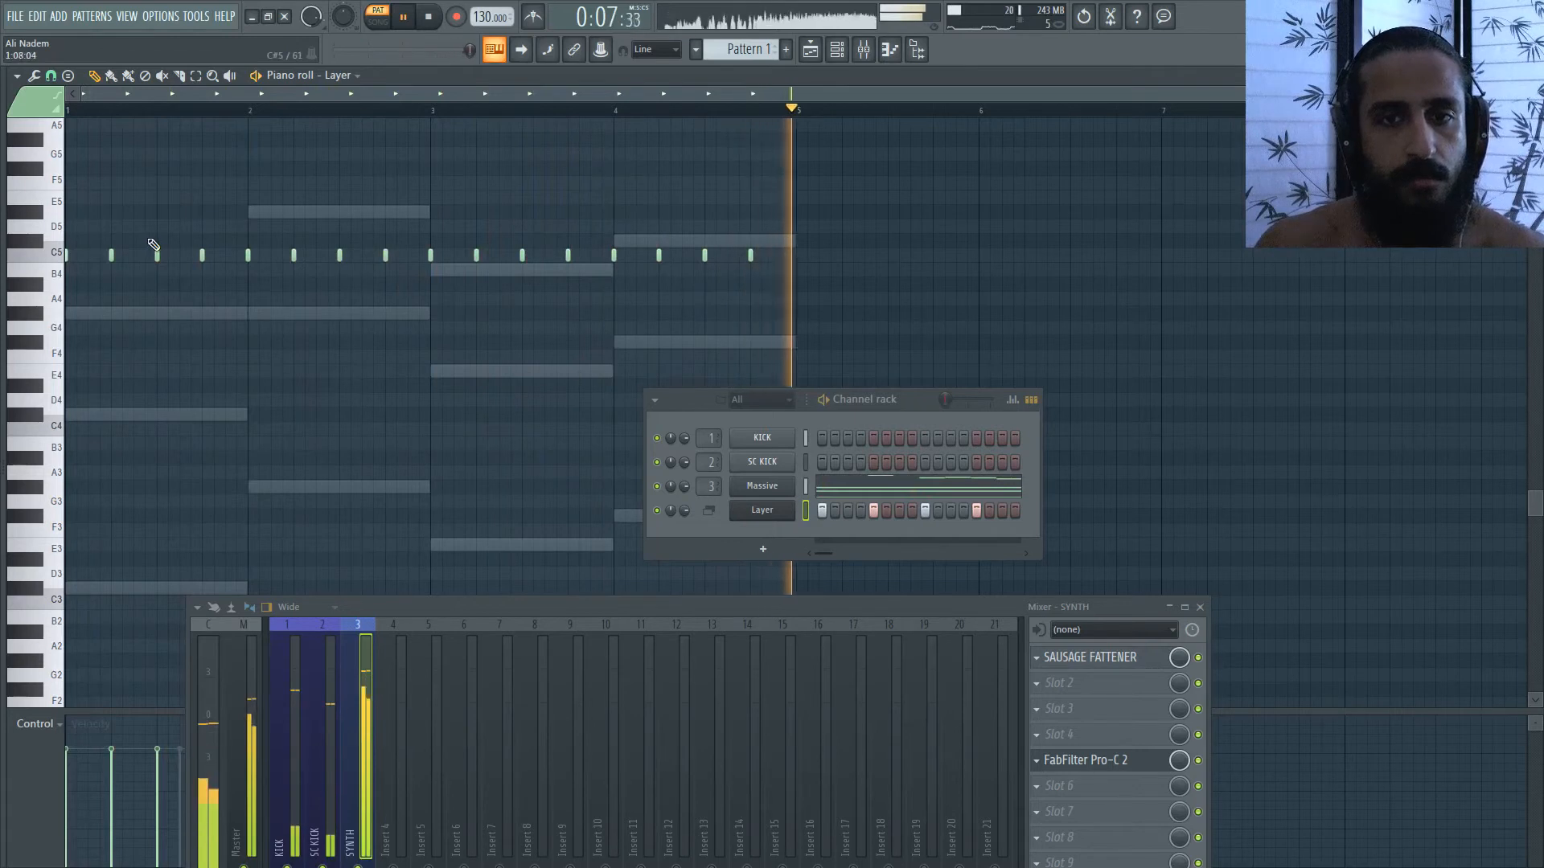
# - Add off-beat C5 kicks after beats two and three of bar 1 and beats three and four of bar 2, and play the pattern
pyautogui.press('space')
pyautogui.click(181, 256)
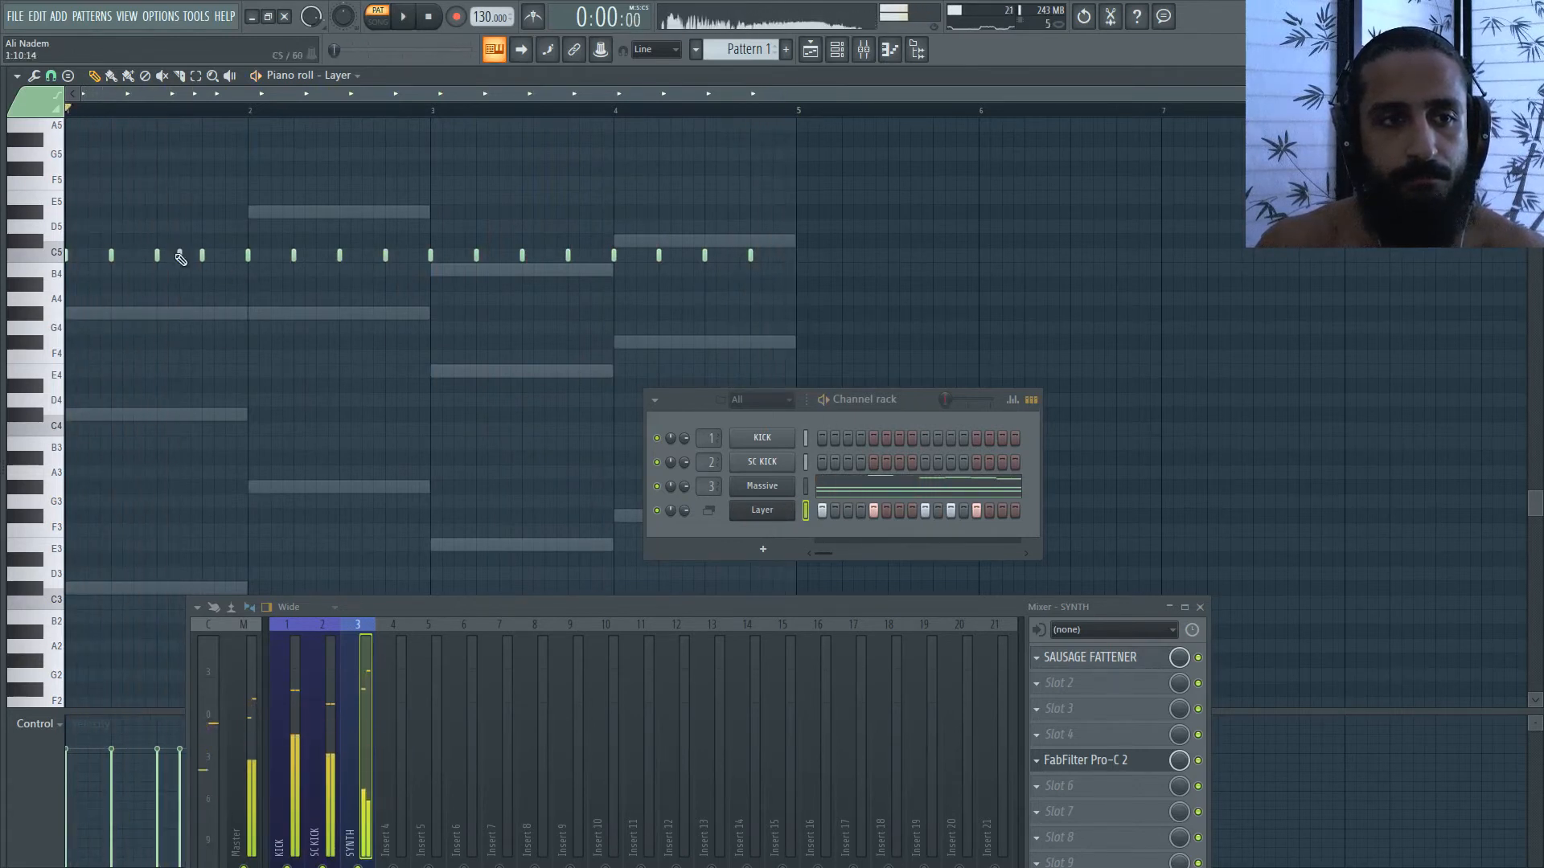
pyautogui.press('space')
pyautogui.click(136, 256)
pyautogui.click(362, 256)
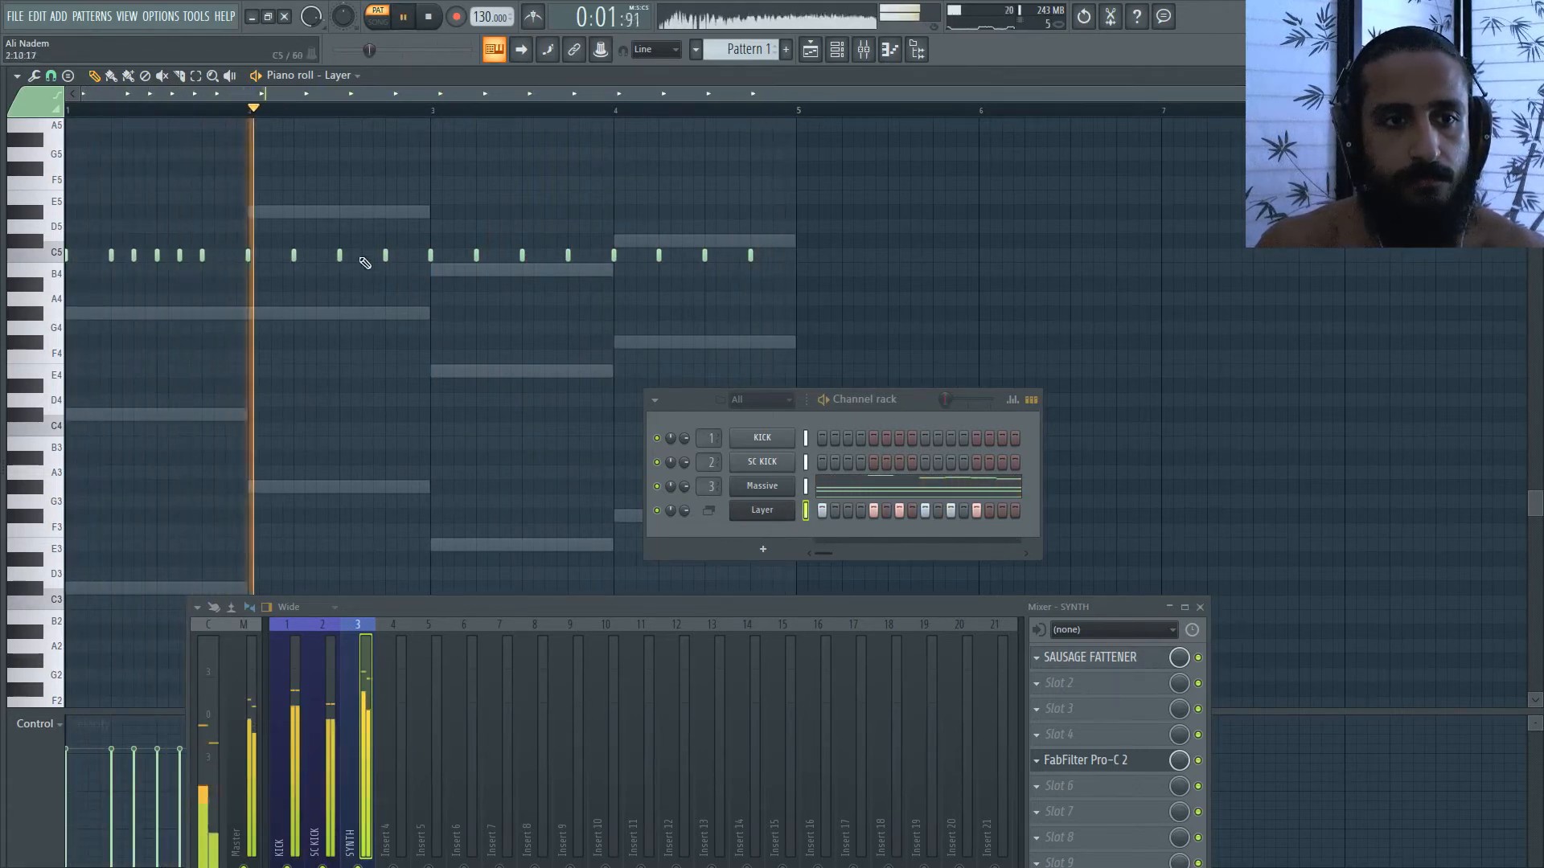
pyautogui.click(407, 256)
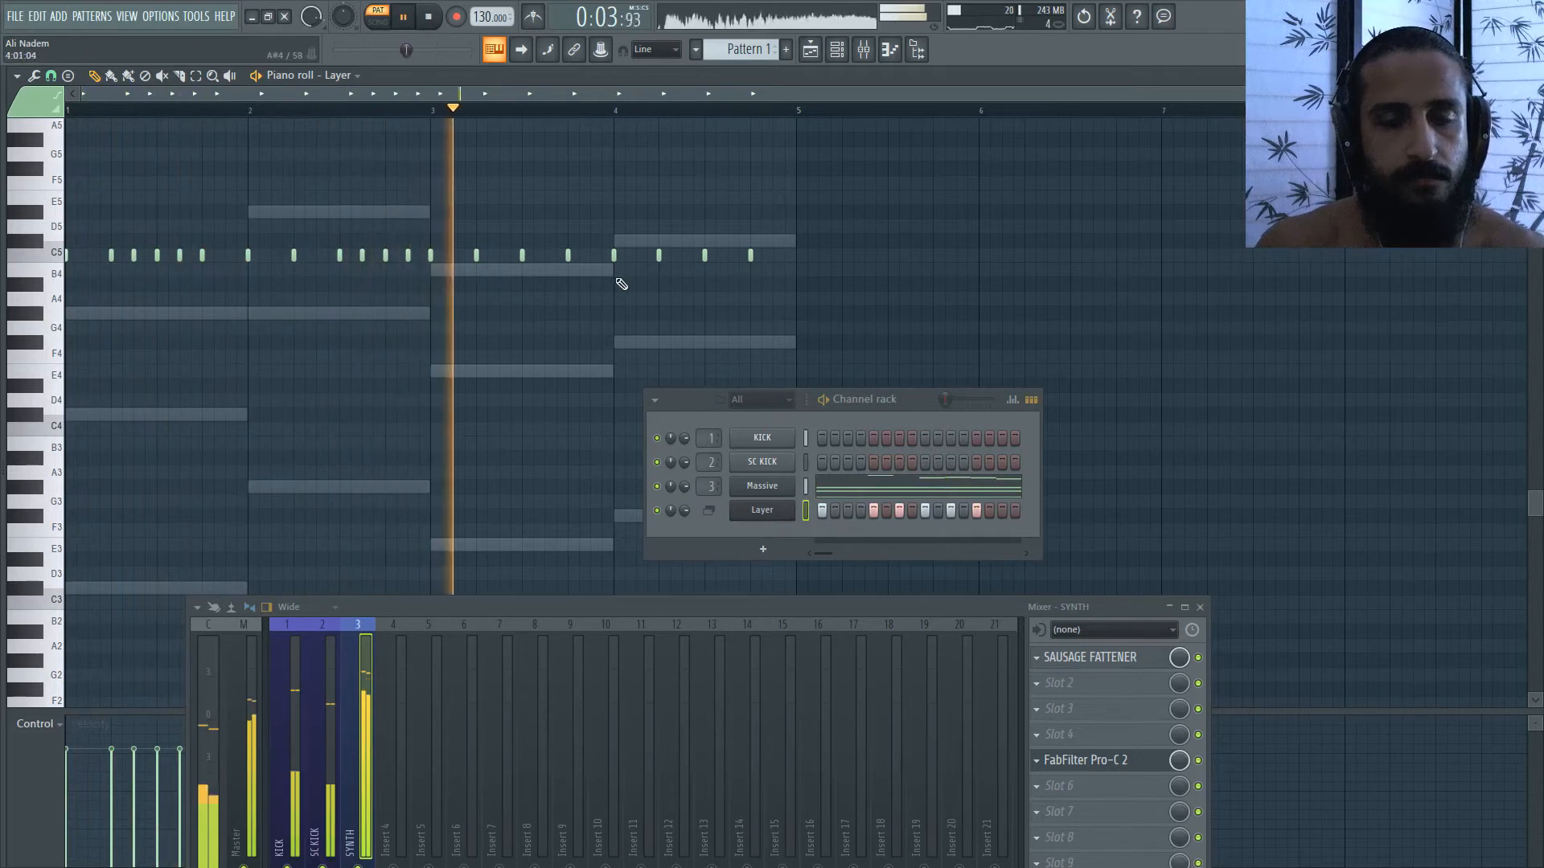
pyautogui.click(431, 18)
# - Select the SC KICK mixer track and arrange the mixer and channel rack around the open SC KICK channel settings
pyautogui.moveTo(368, 609); pyautogui.dragTo(376, 376)
pyautogui.click(341, 508)
pyautogui.moveTo(823, 379); pyautogui.dragTo(843, 659)
pyautogui.moveTo(695, 404); pyautogui.dragTo(363, 370)
pyautogui.click(682, 387)
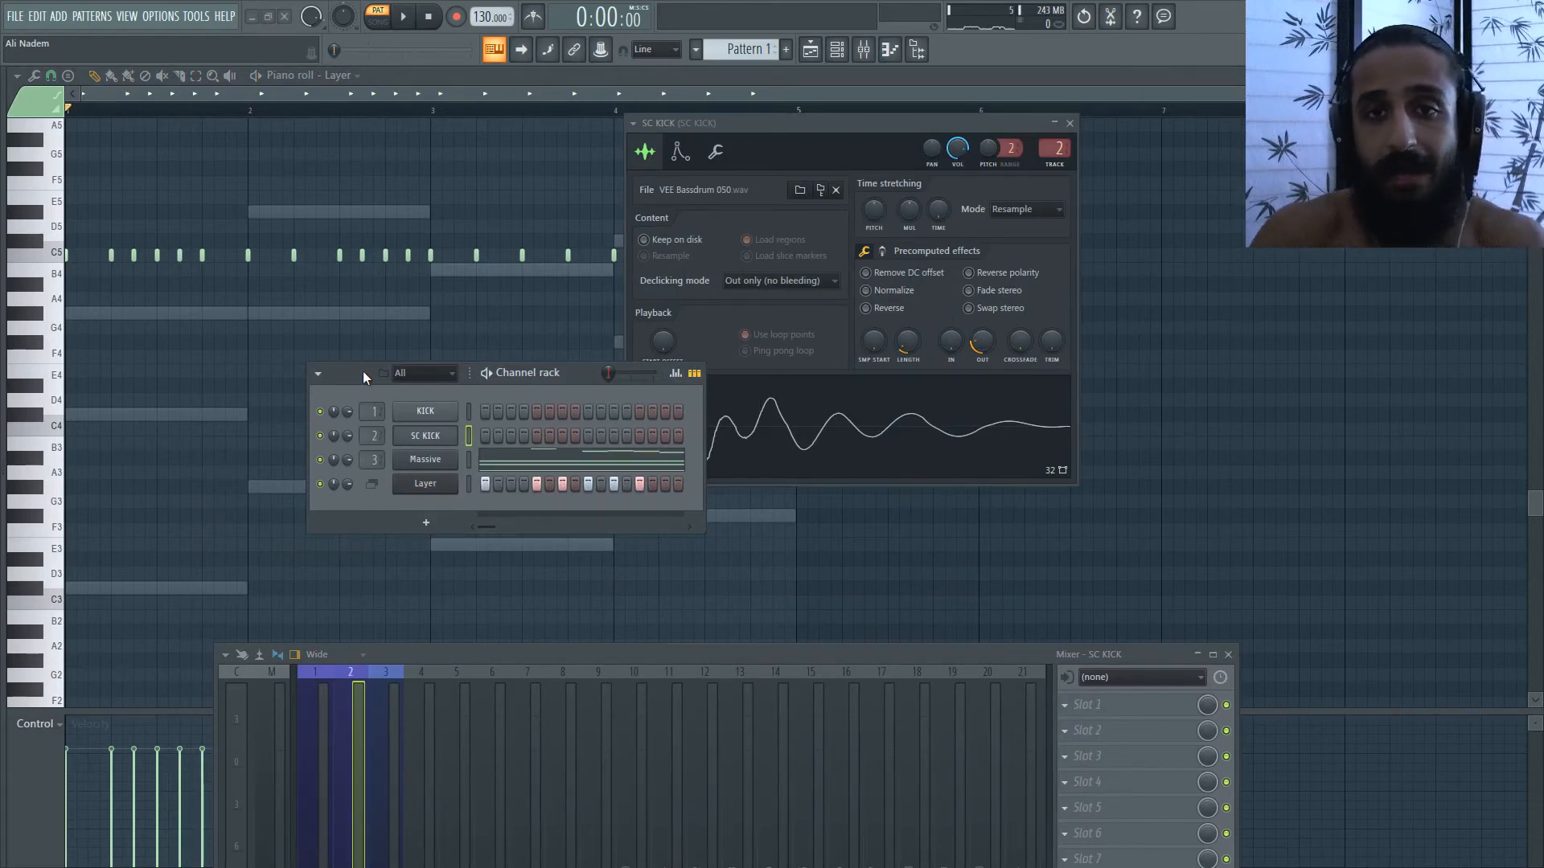
# - Open FabFilter Pro-C 2 on the SYNTH mixer track and move the mixer and channel rack clear of it
pyautogui.moveTo(518, 651); pyautogui.dragTo(466, 316)
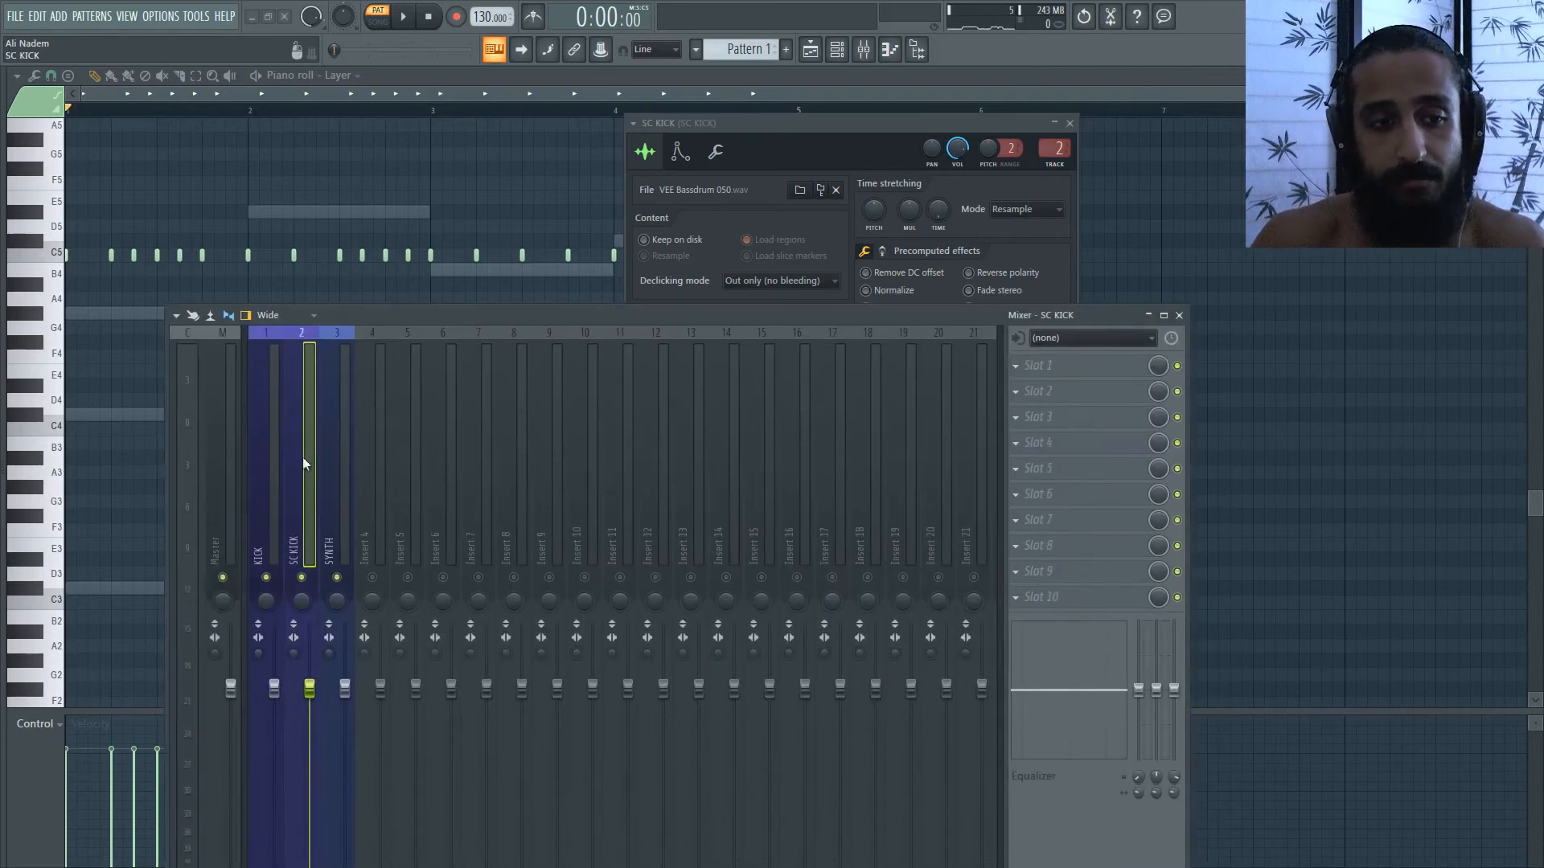
pyautogui.click(331, 453)
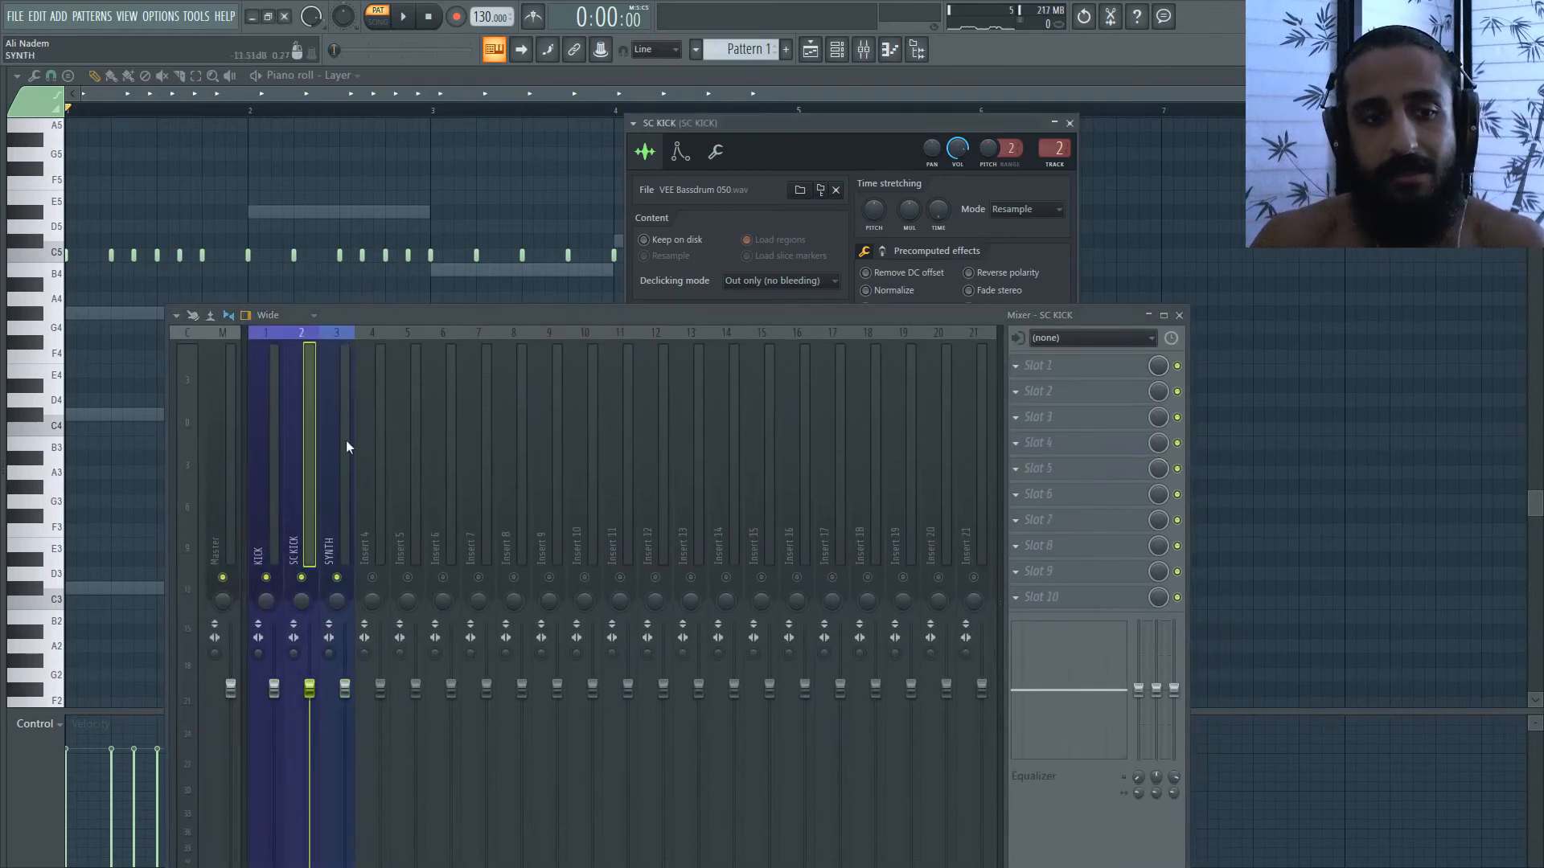
pyautogui.click(1030, 472)
pyautogui.moveTo(667, 320); pyautogui.dragTo(708, 618)
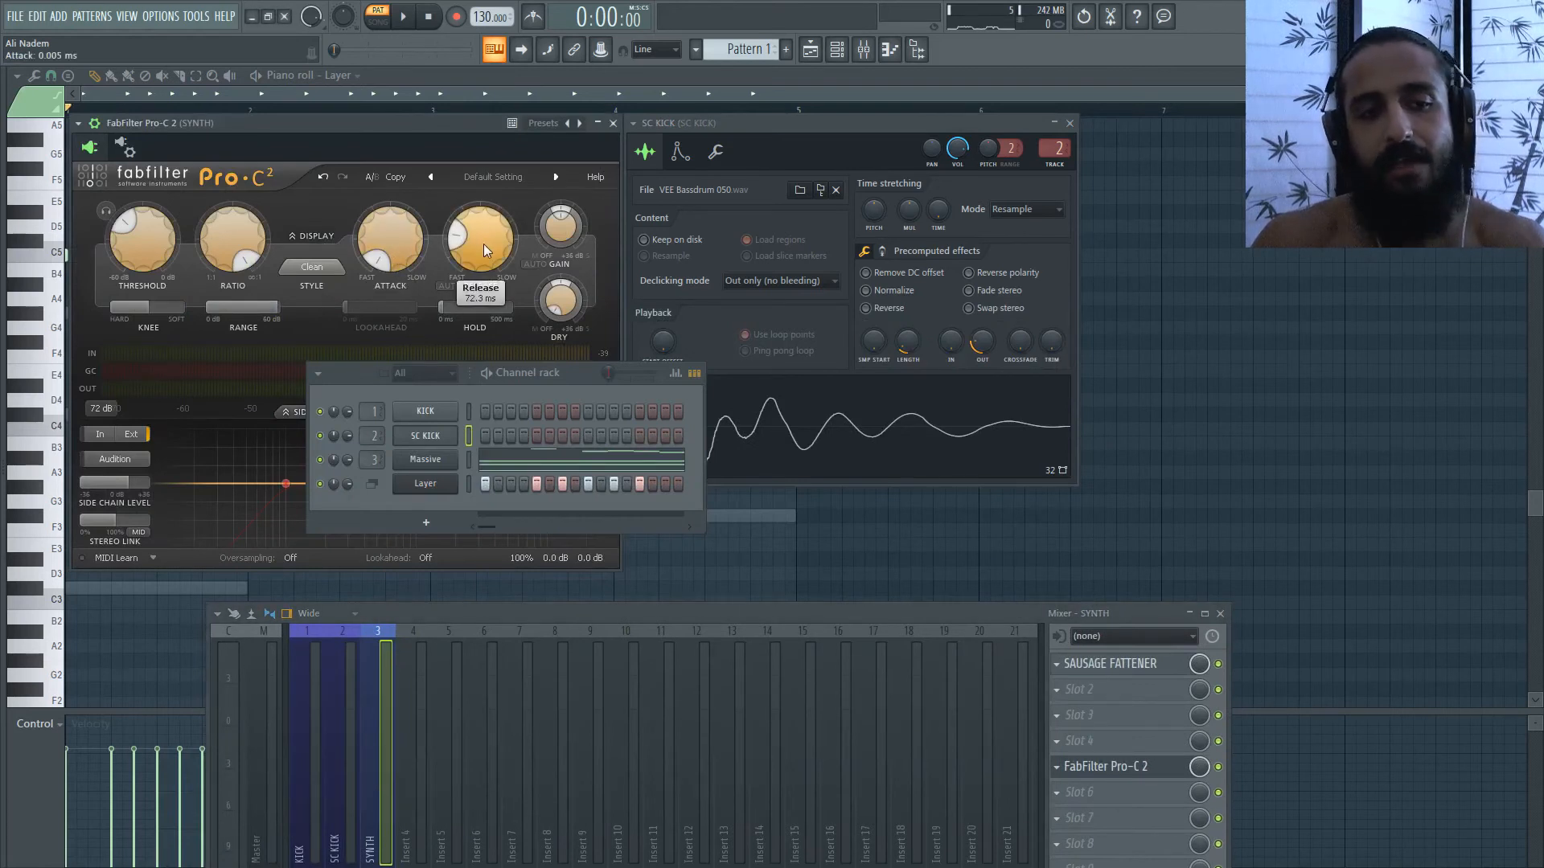
pyautogui.moveTo(410, 382); pyautogui.dragTo(1085, 462)
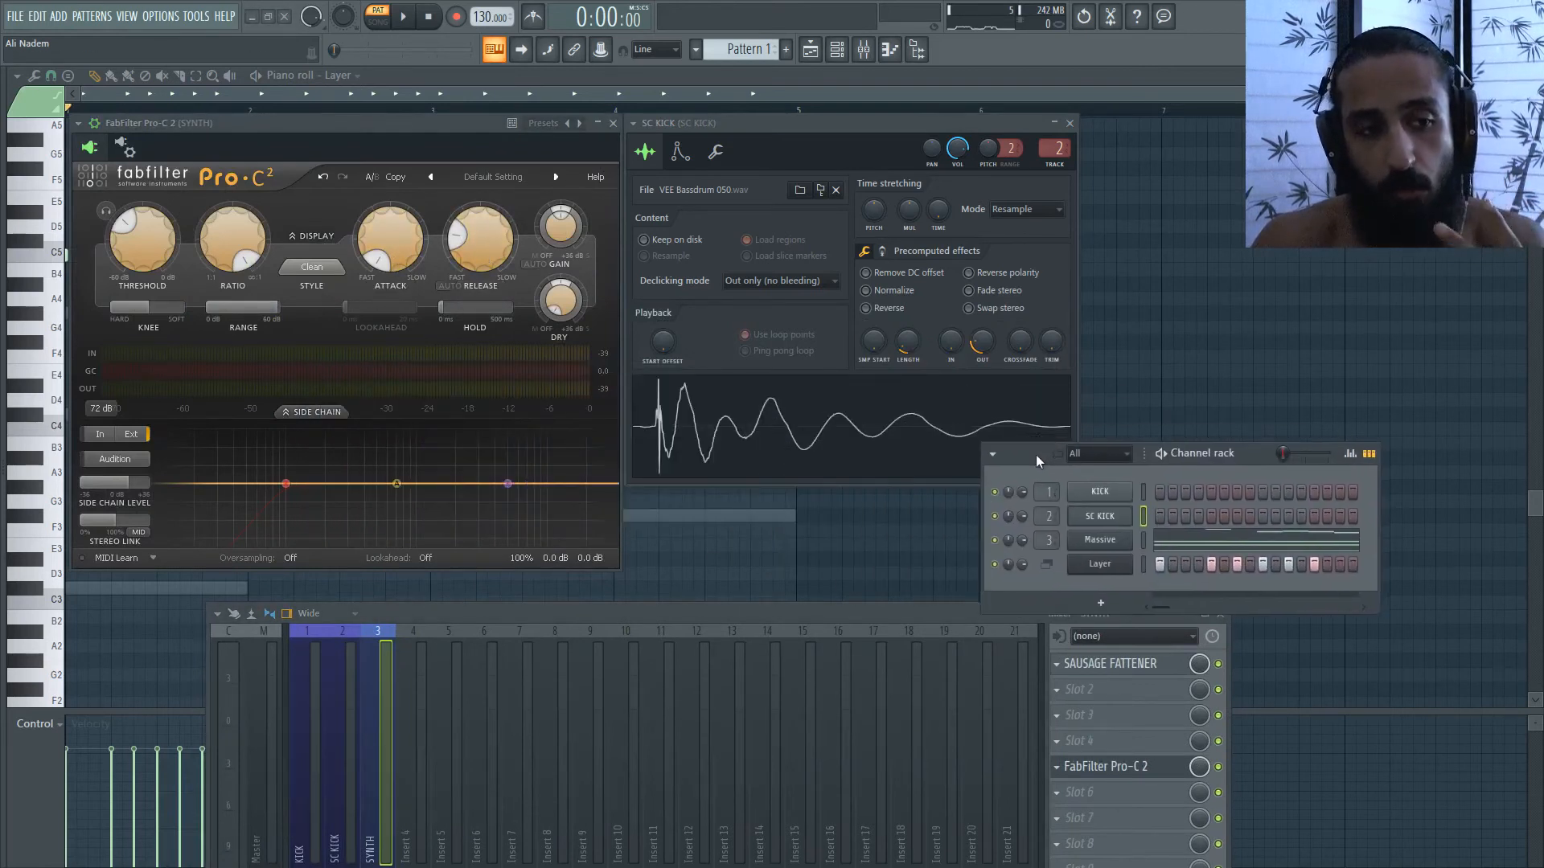
# - Try the compressor's Opto style and return it to Clean
pyautogui.click(318, 263)
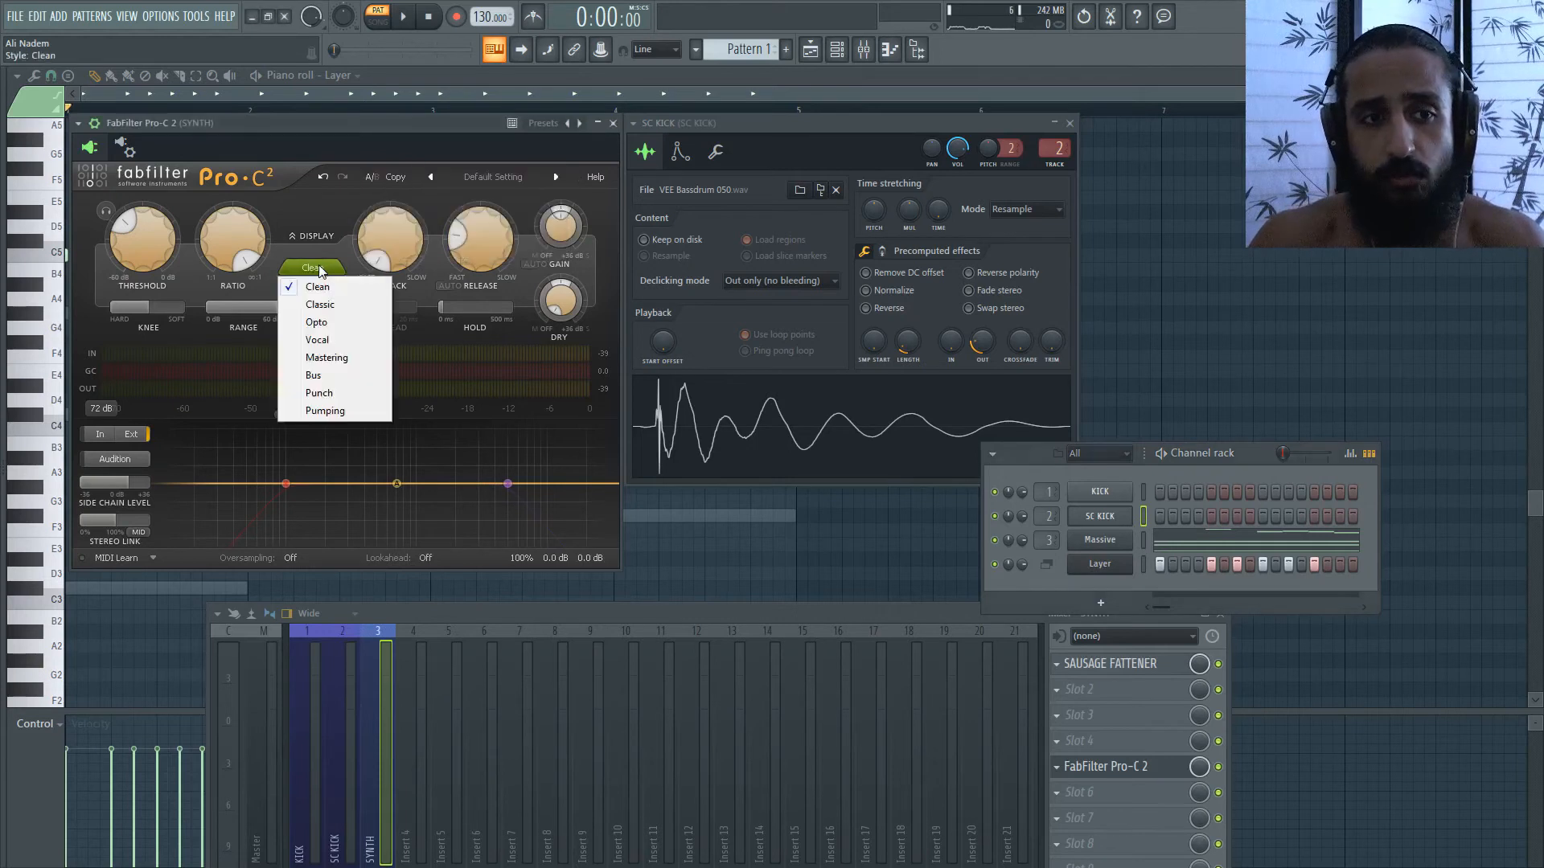
pyautogui.click(327, 321)
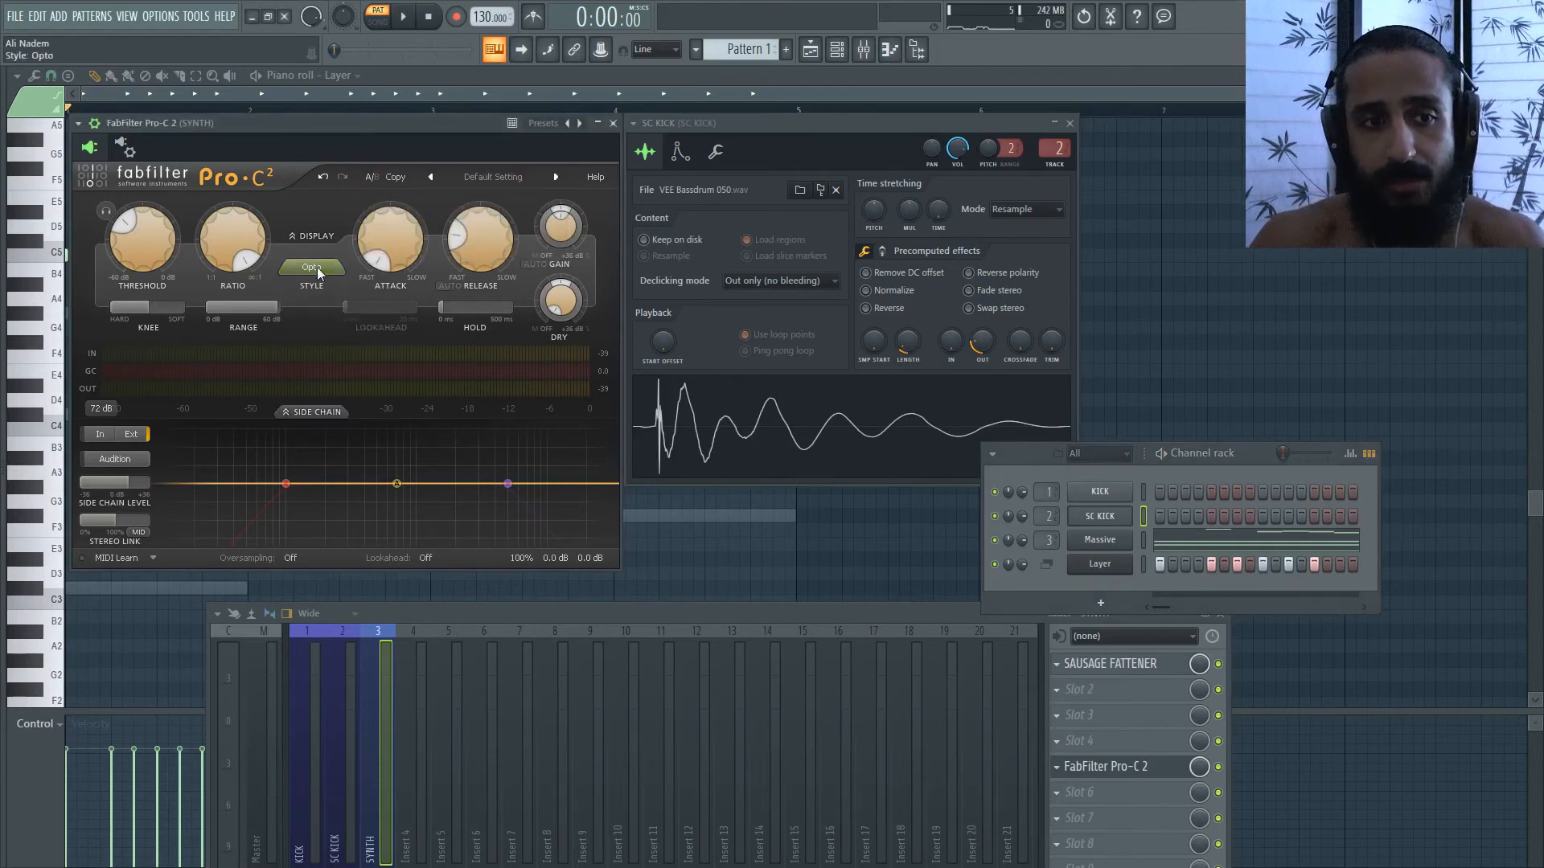
pyautogui.moveTo(319, 272)
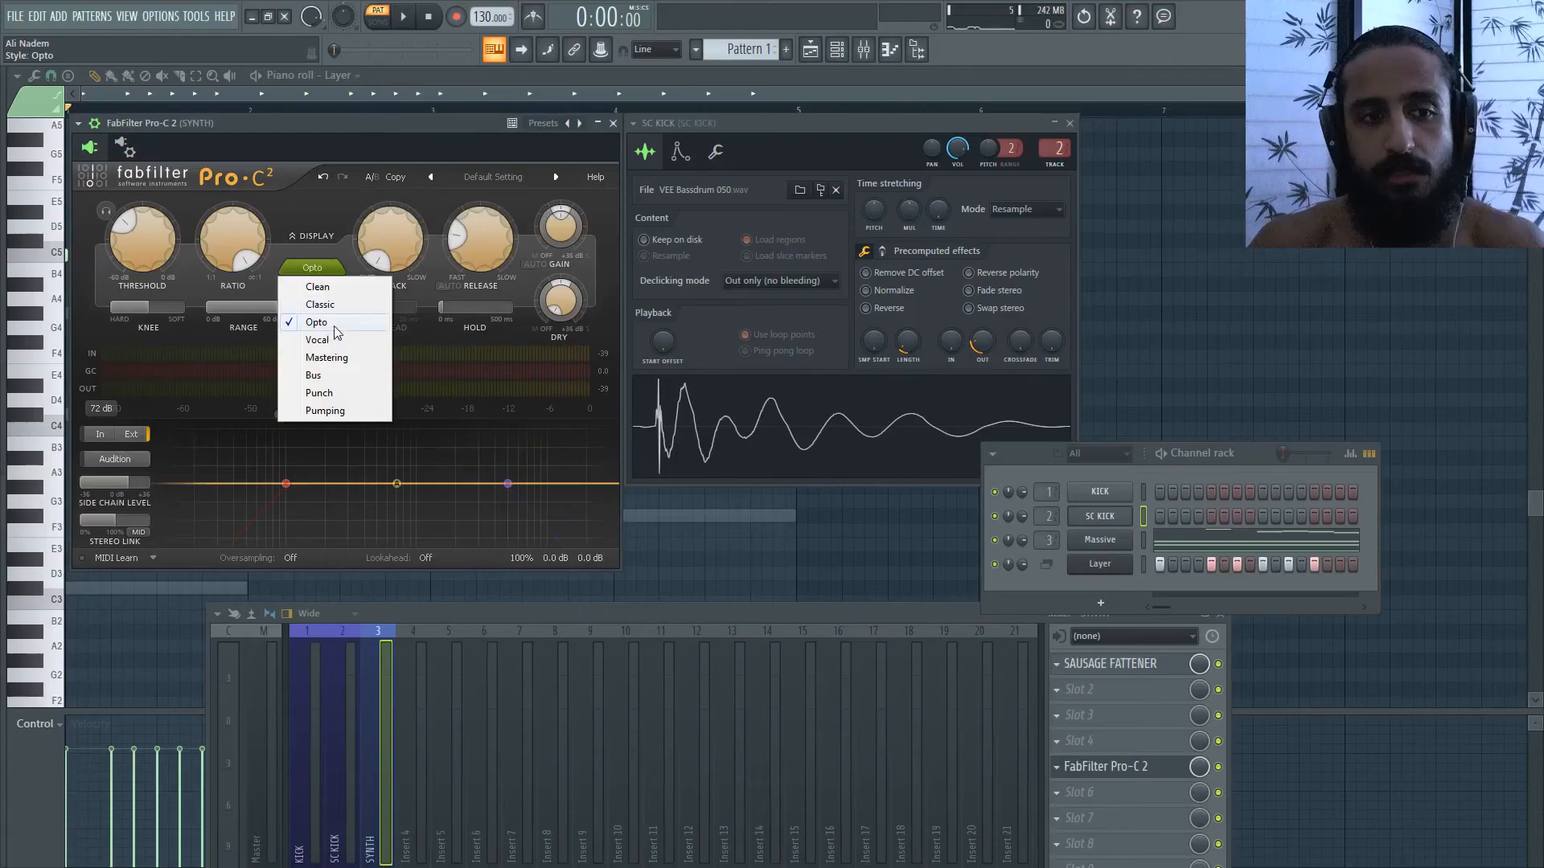
pyautogui.click(318, 279)
pyautogui.click(319, 279)
pyautogui.click(326, 295)
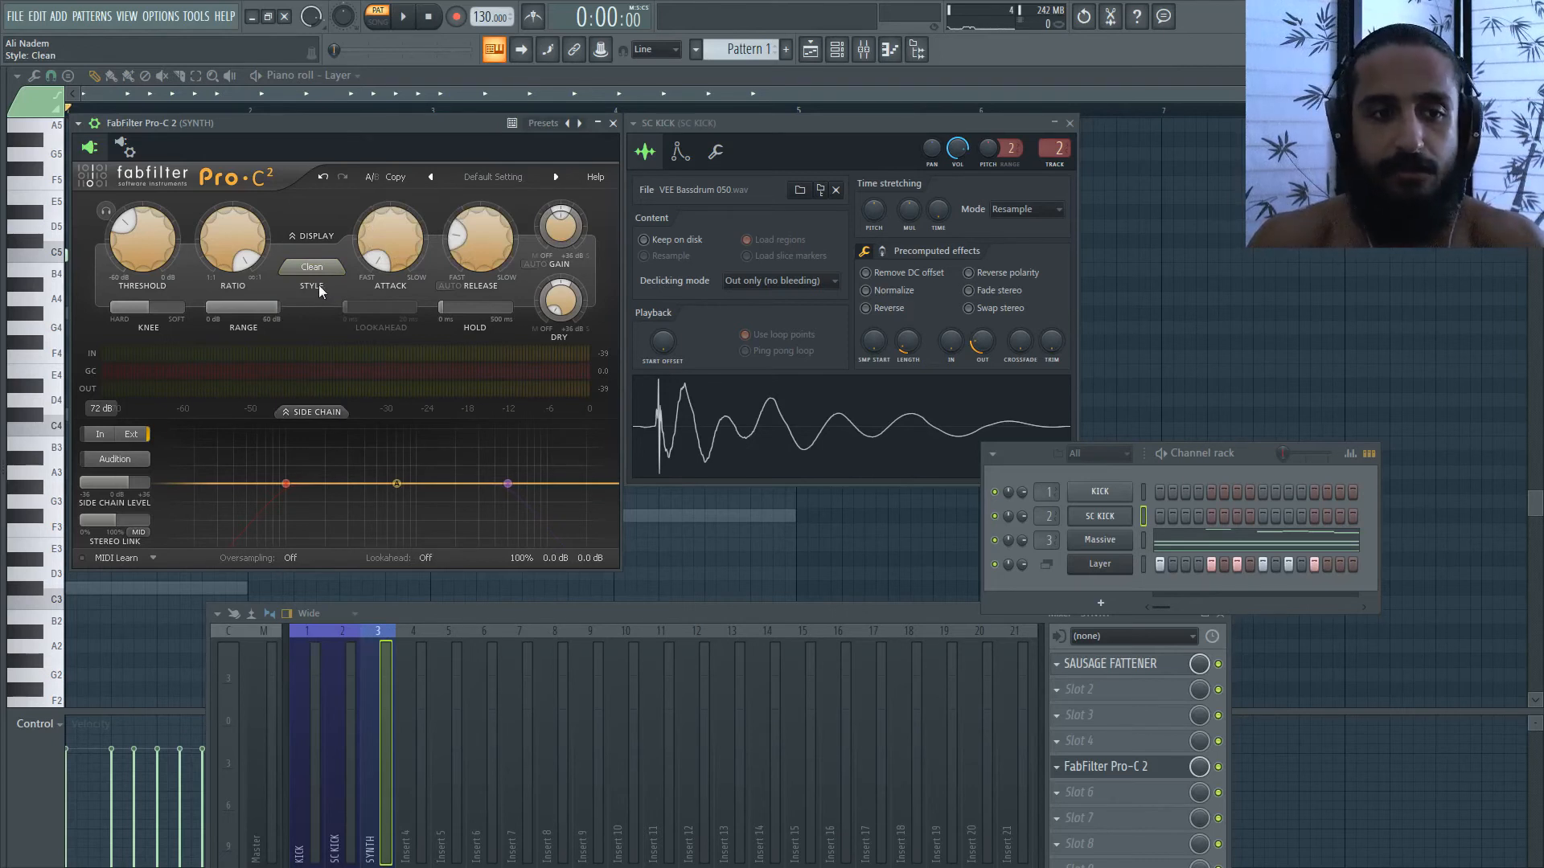
# - Check the compressor's side chain level, release and knee settings
pyautogui.moveTo(114, 483); pyautogui.dragTo(128, 487)
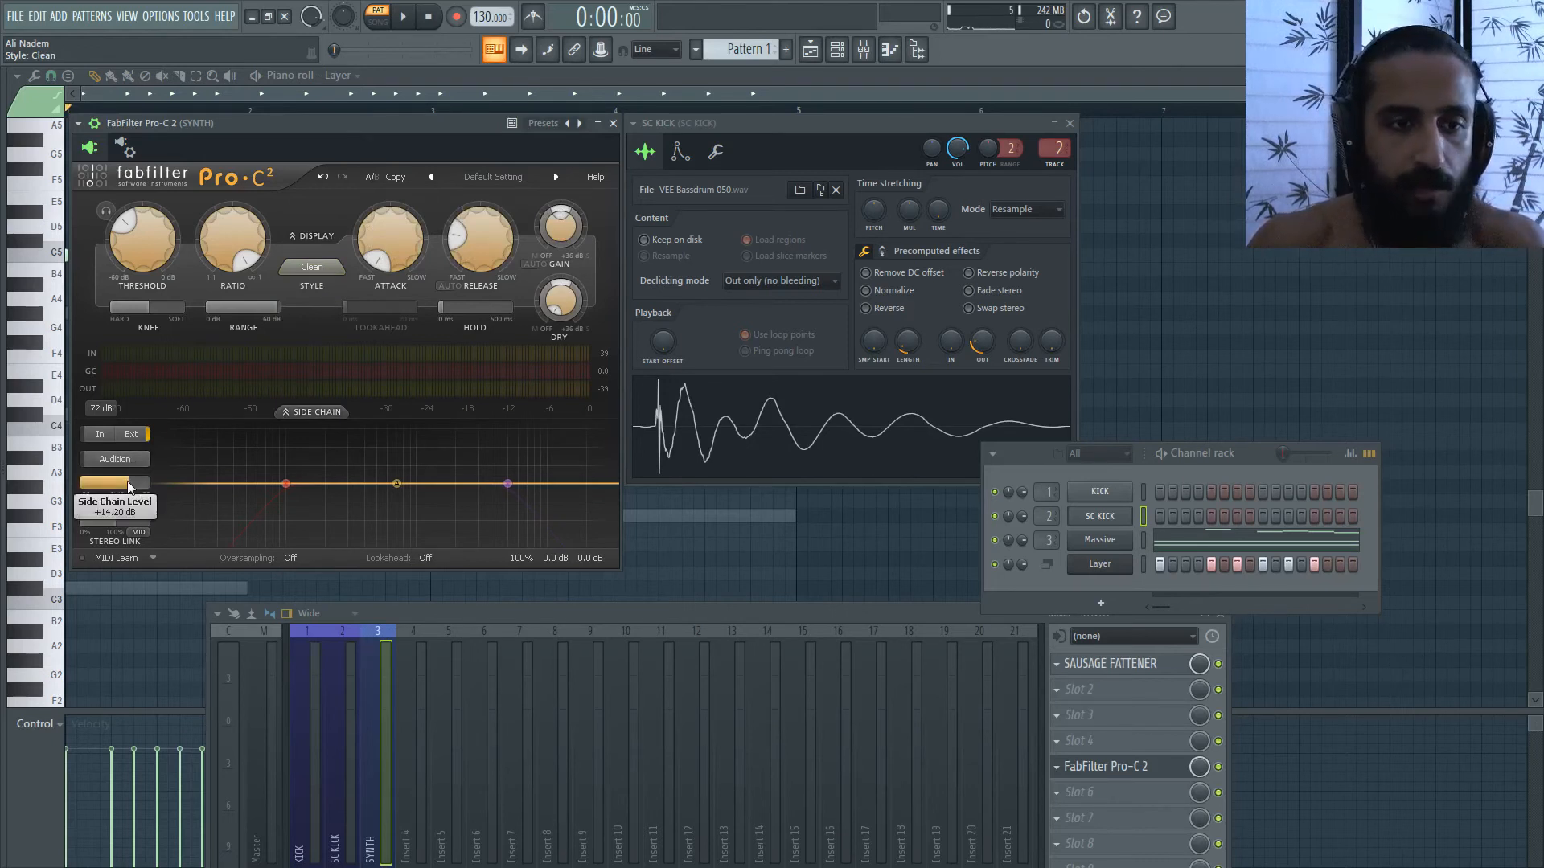
pyautogui.moveTo(510, 236)
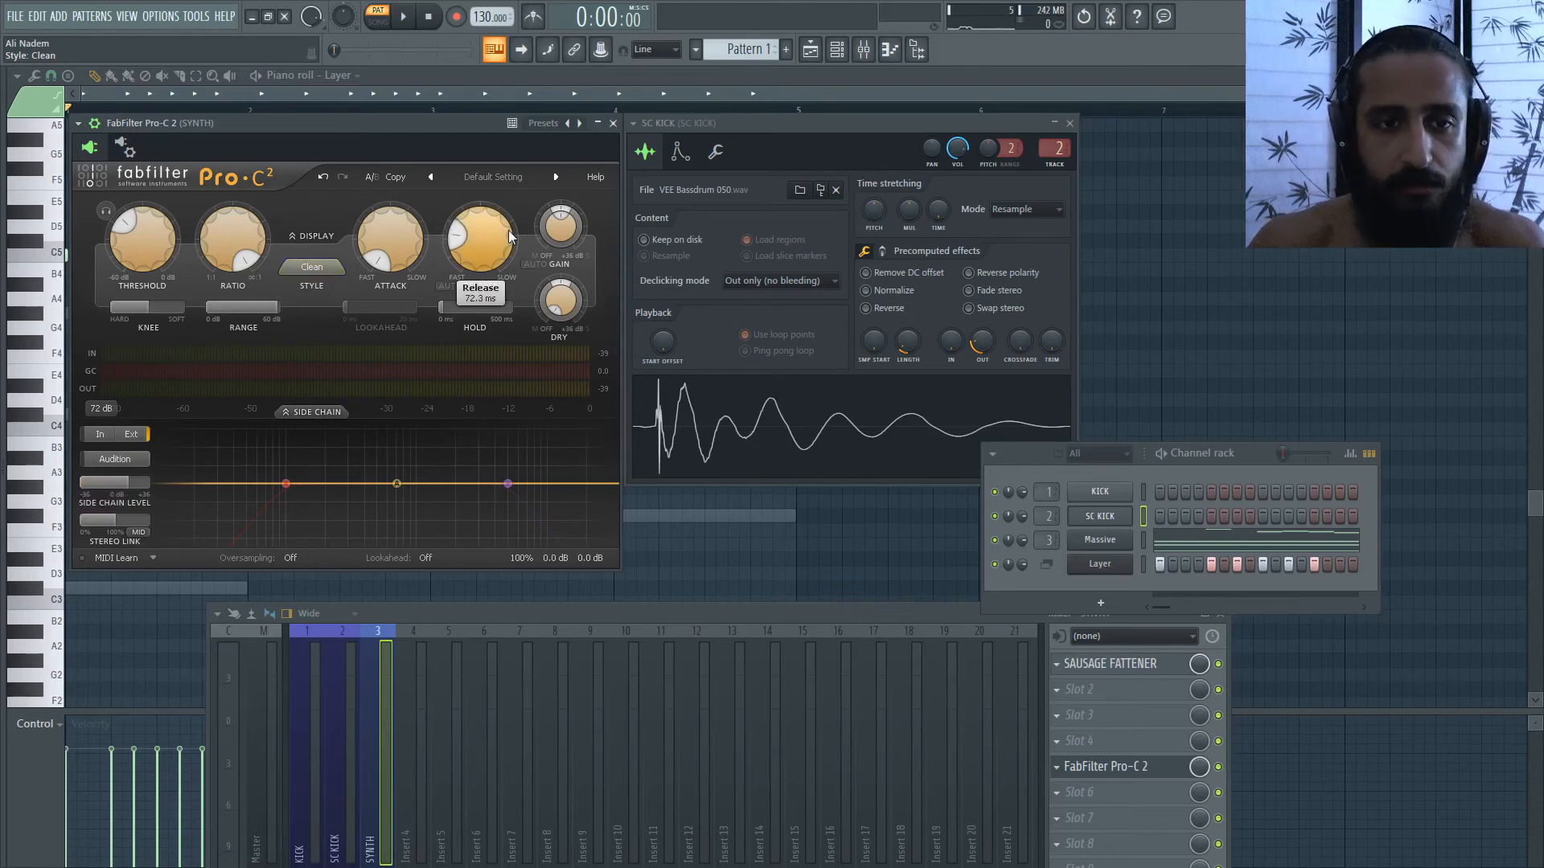
pyautogui.moveTo(131, 256)
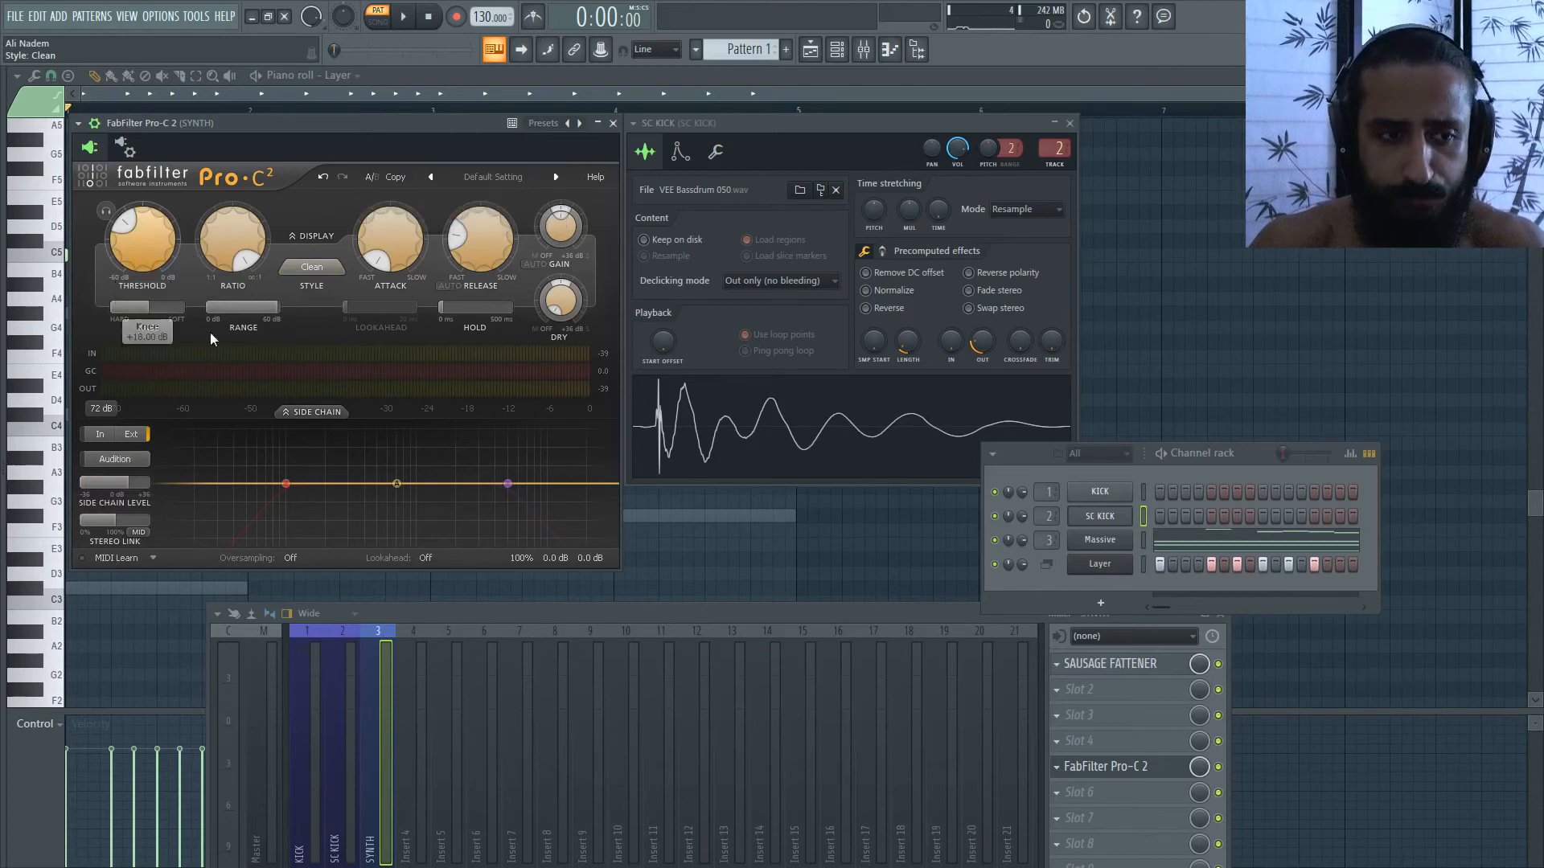
pyautogui.moveTo(127, 485)
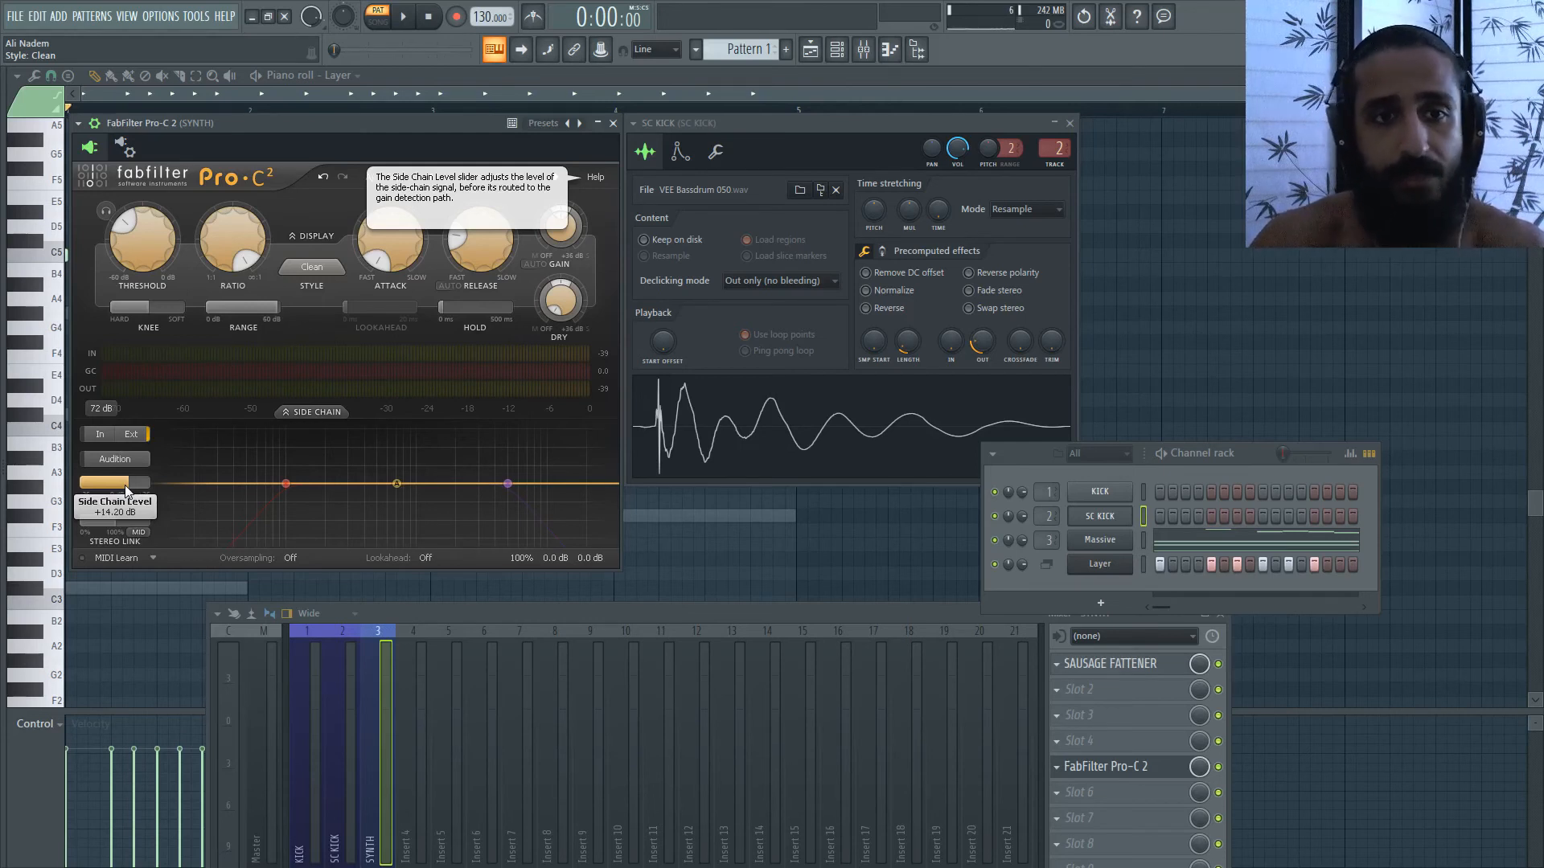
# - Load the SC BASS preset in the compressor and play the pattern with it
pyautogui.click(487, 178)
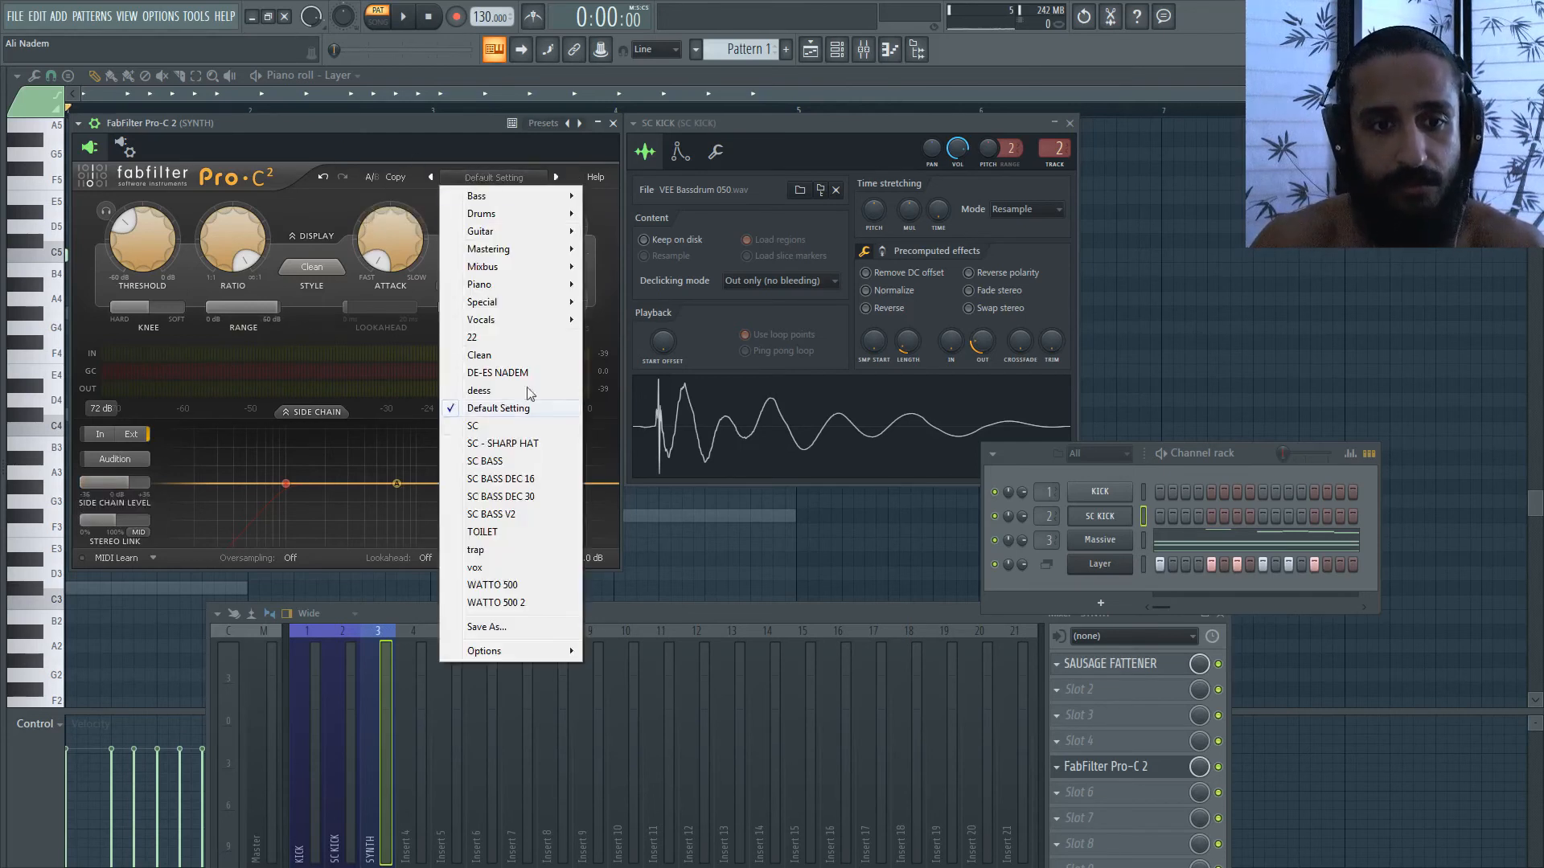
pyautogui.click(527, 462)
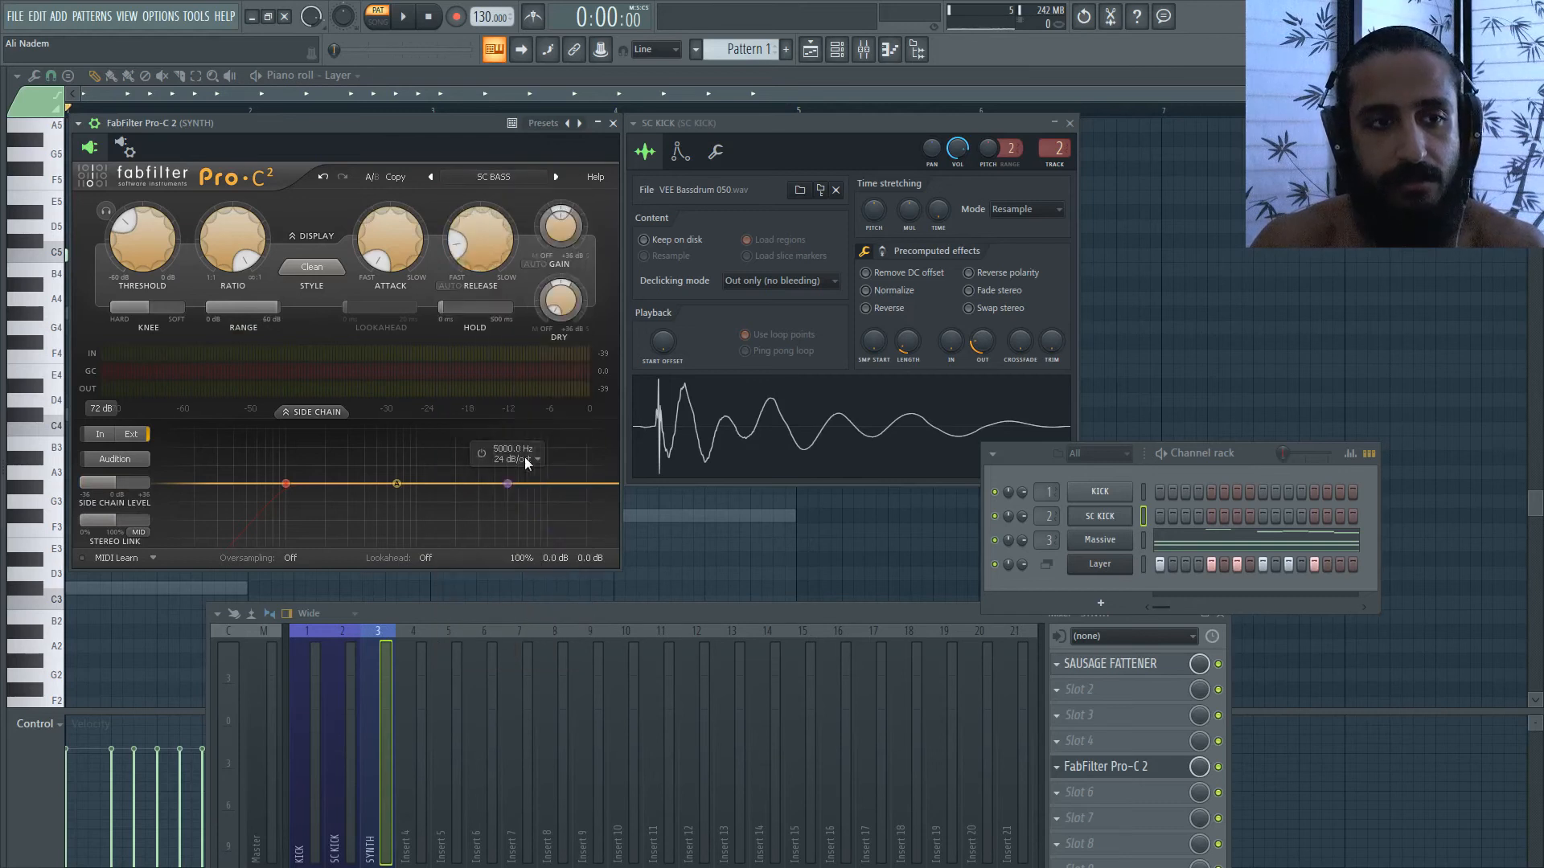
pyautogui.moveTo(457, 260)
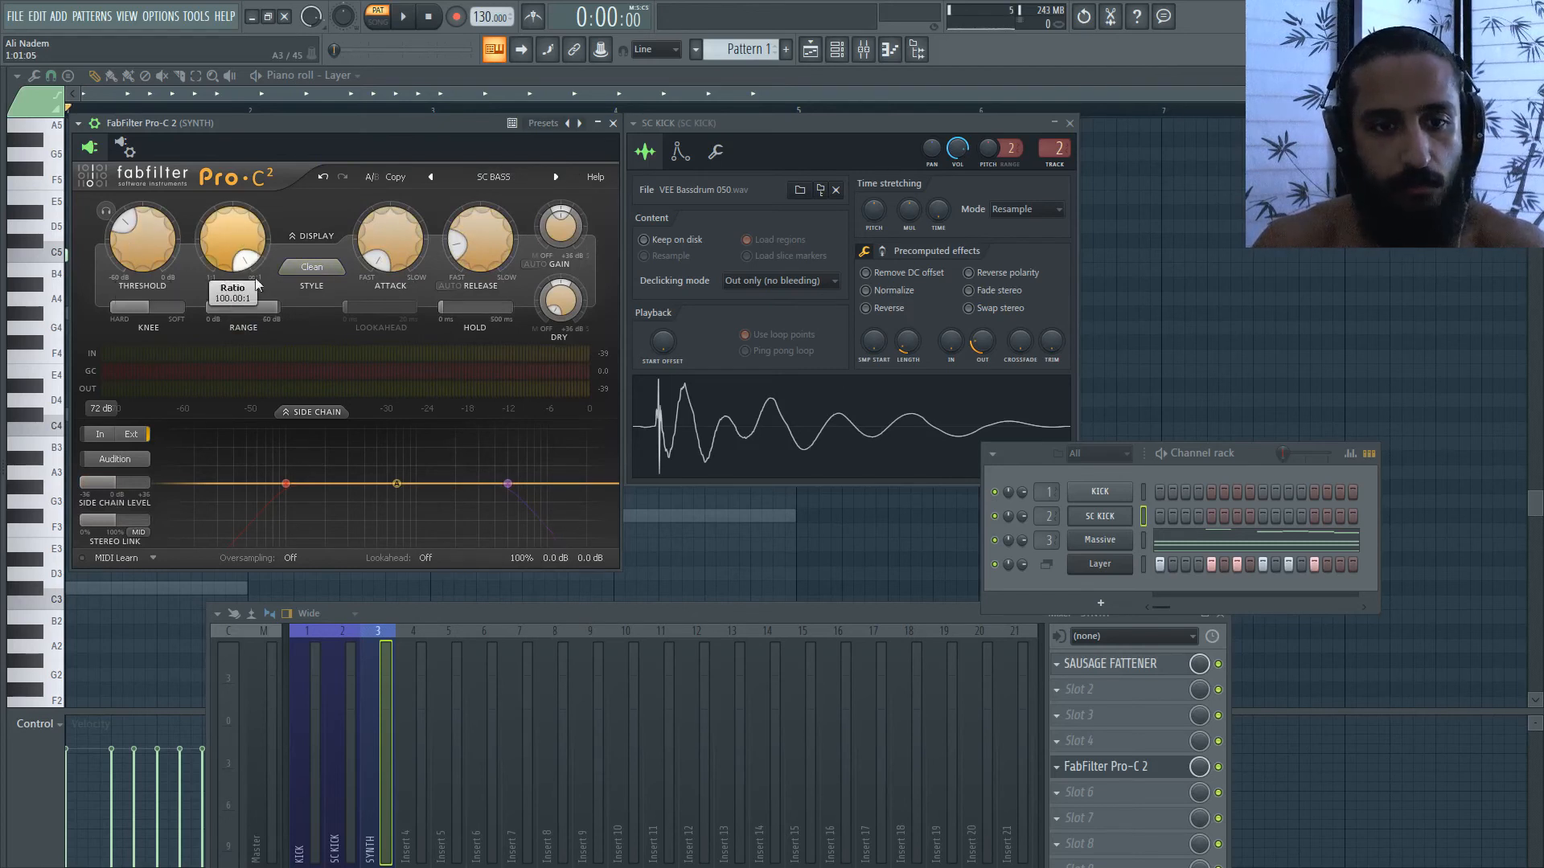
pyautogui.press('space')
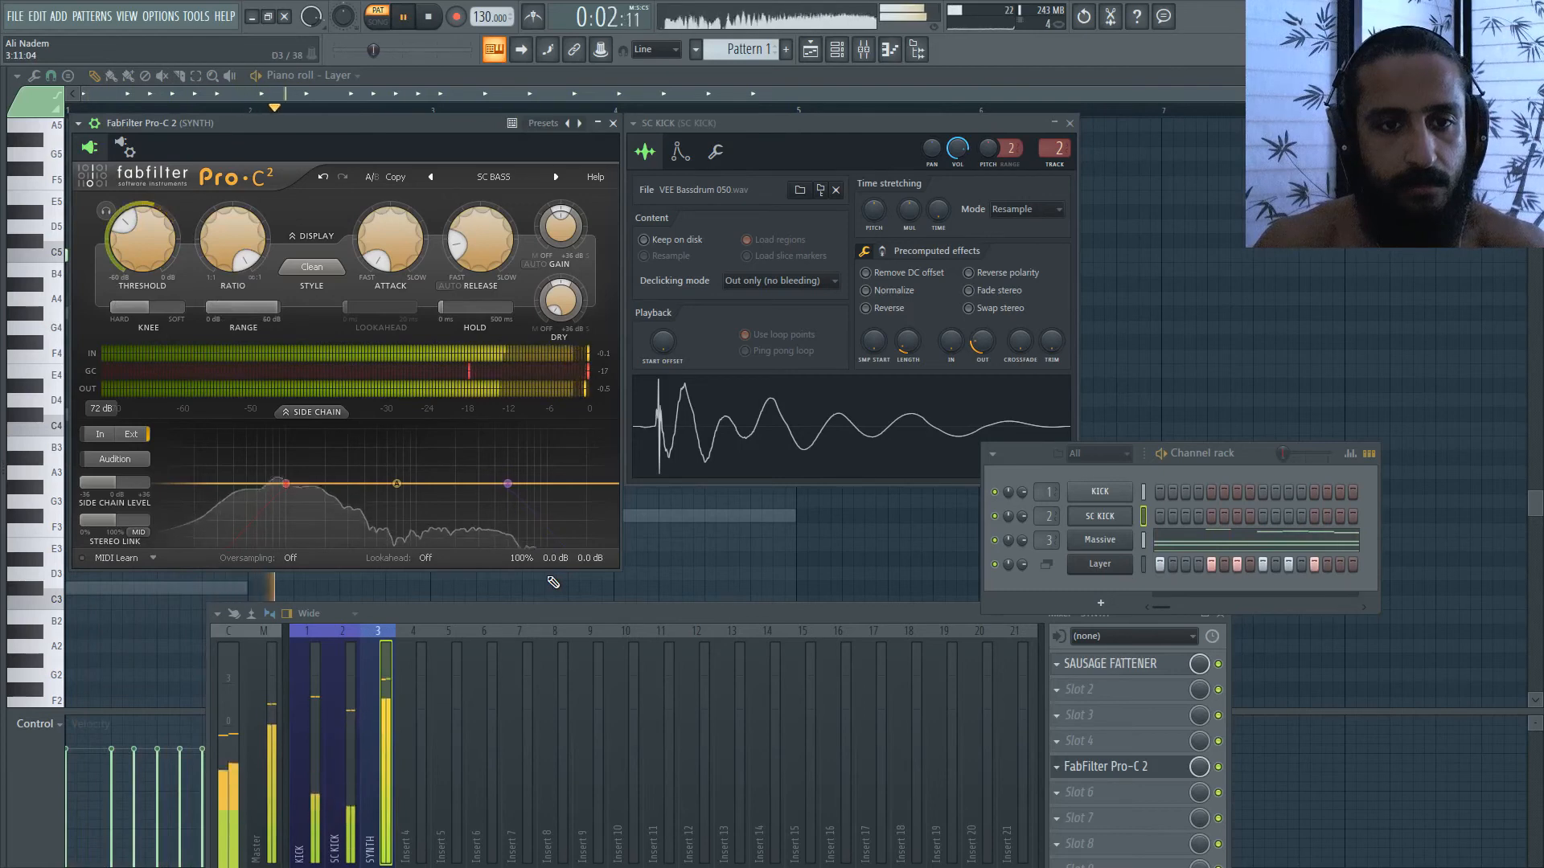
pyautogui.click(430, 18)
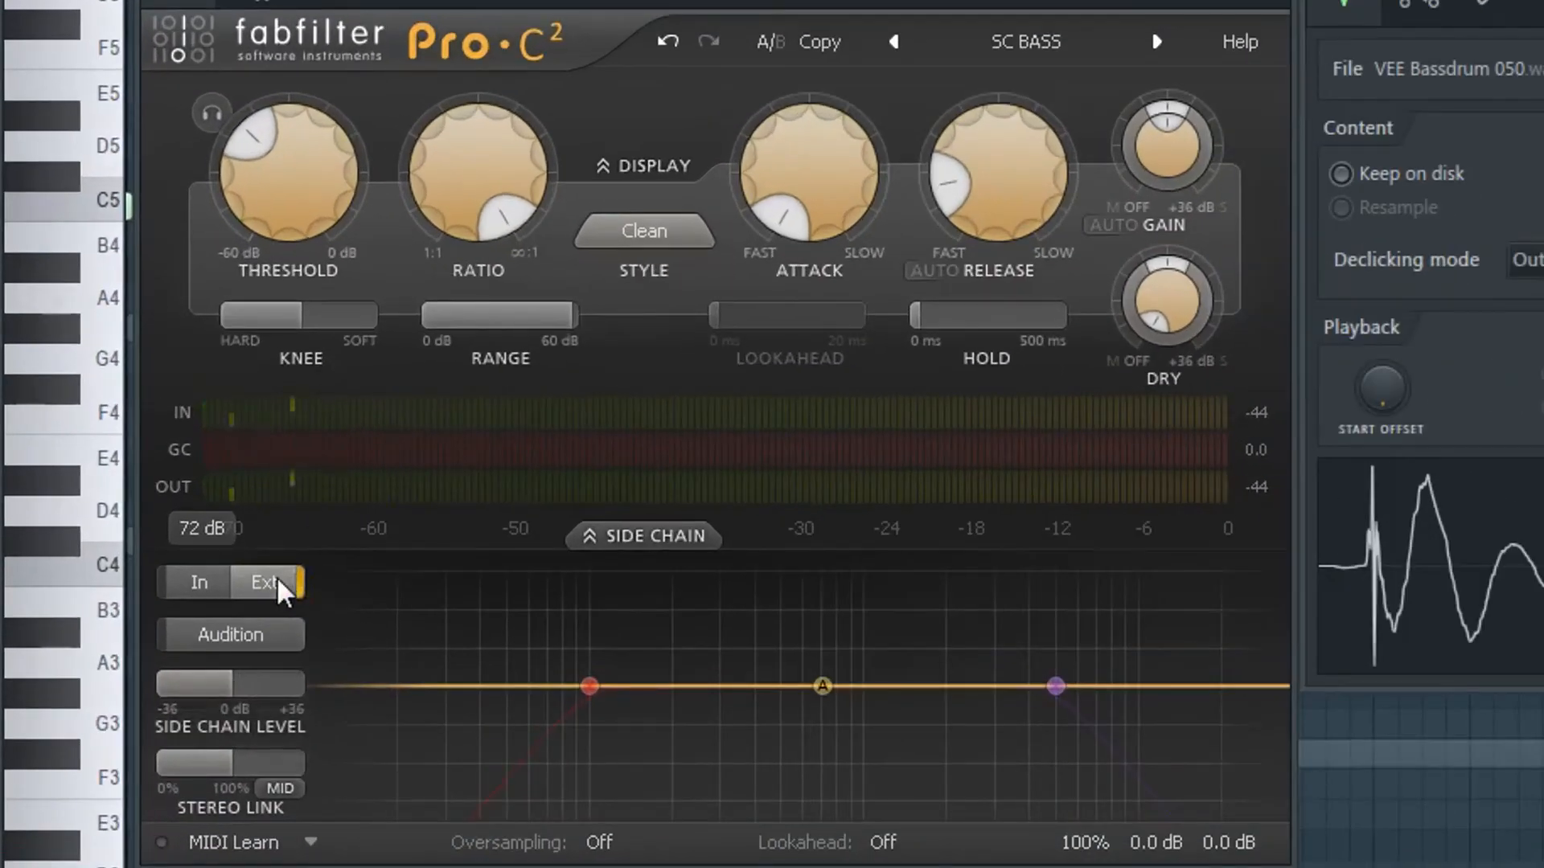
# - Try the internal side chain input, return it to external, and leave oversampling and lookahead off
pyautogui.click(217, 586)
pyautogui.click(275, 581)
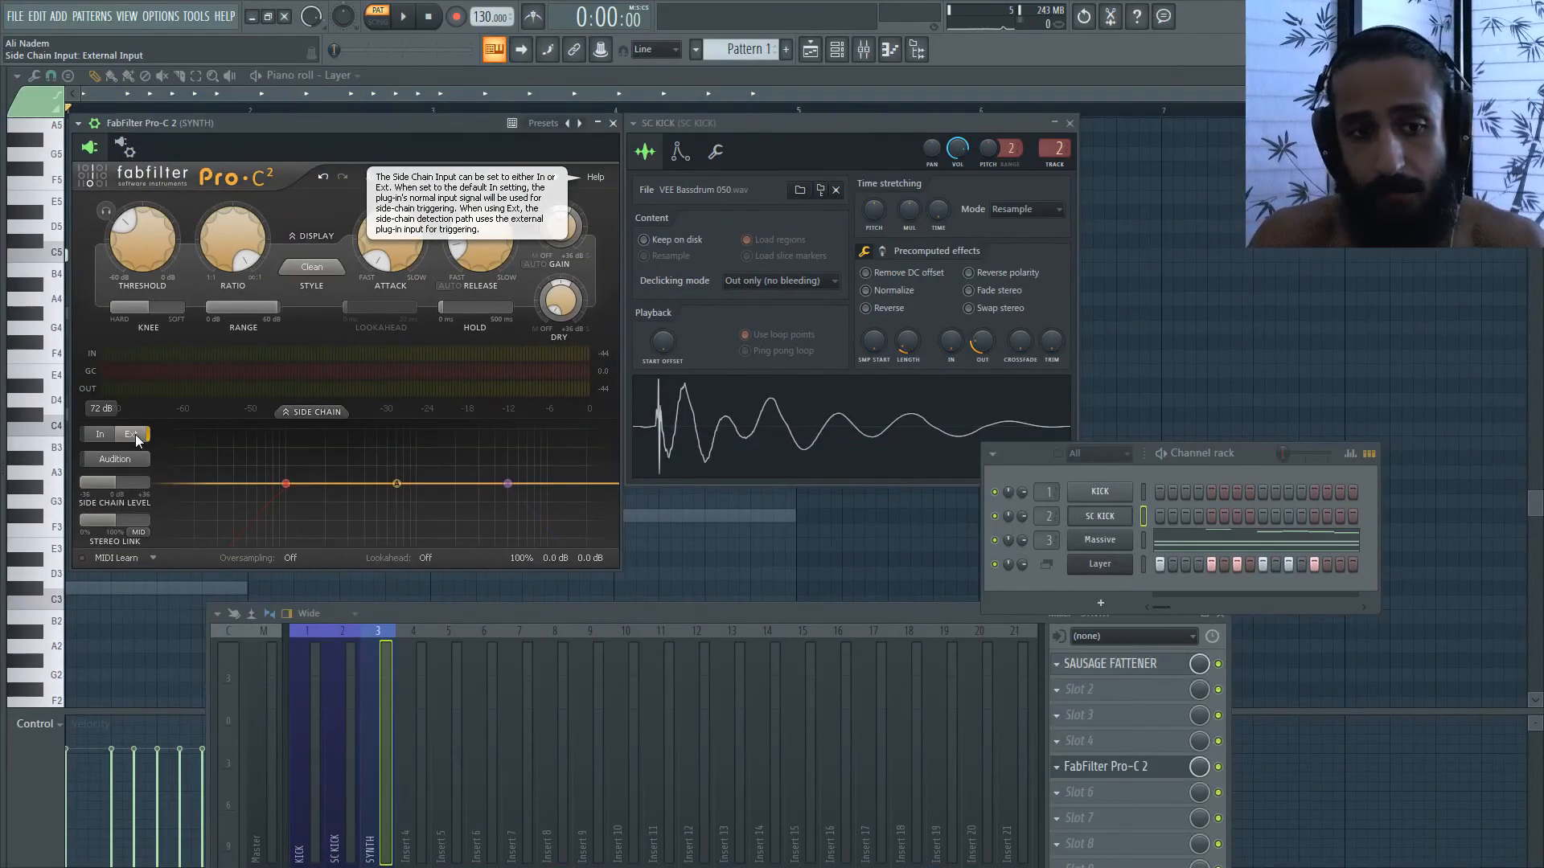
pyautogui.click(296, 559)
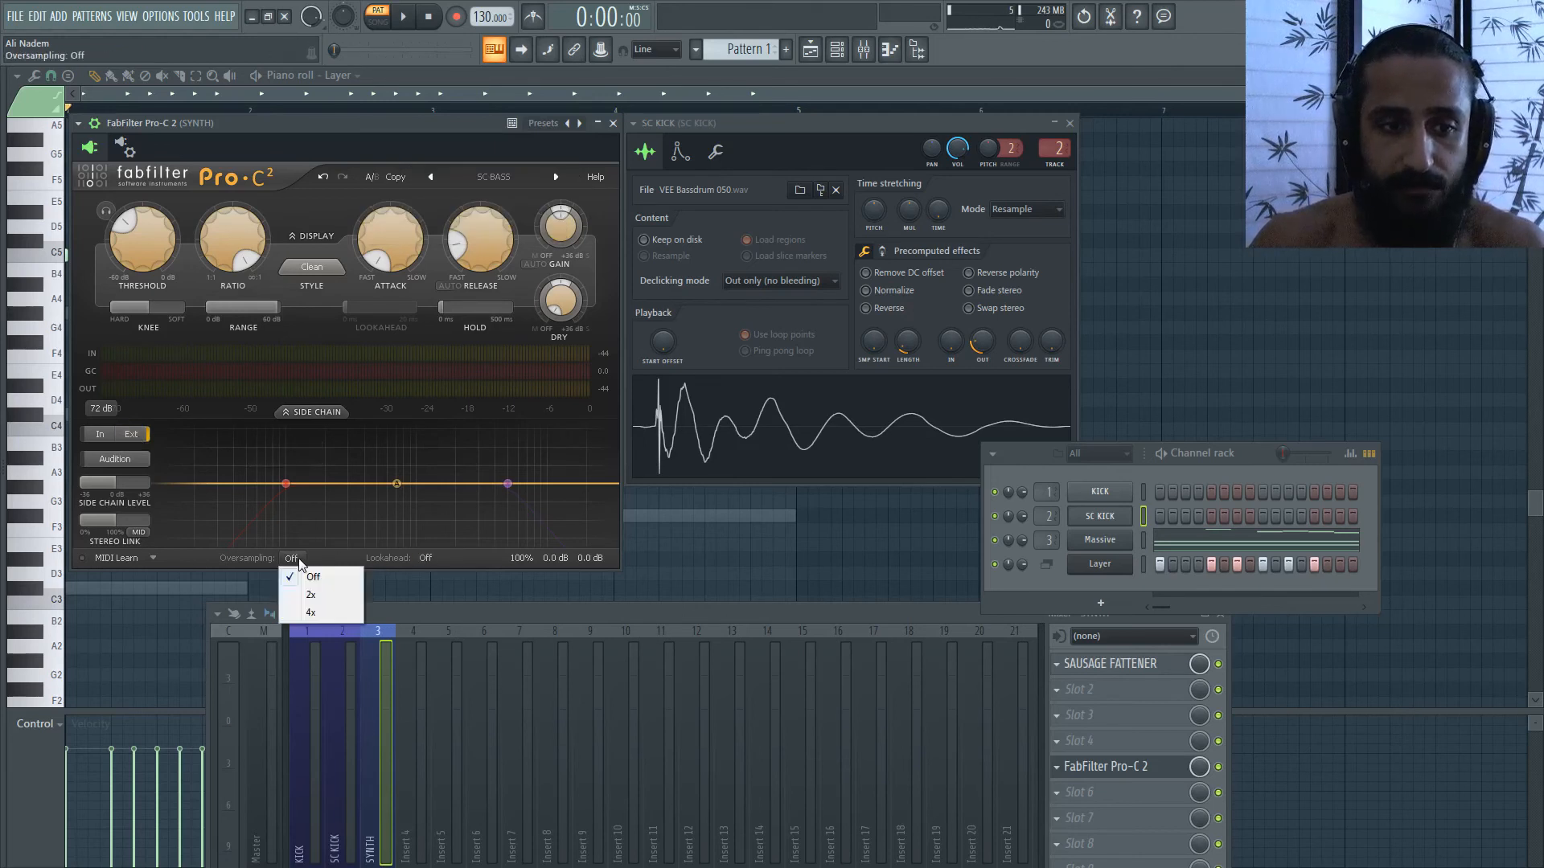
pyautogui.click(299, 559)
pyautogui.click(424, 558)
pyautogui.click(427, 558)
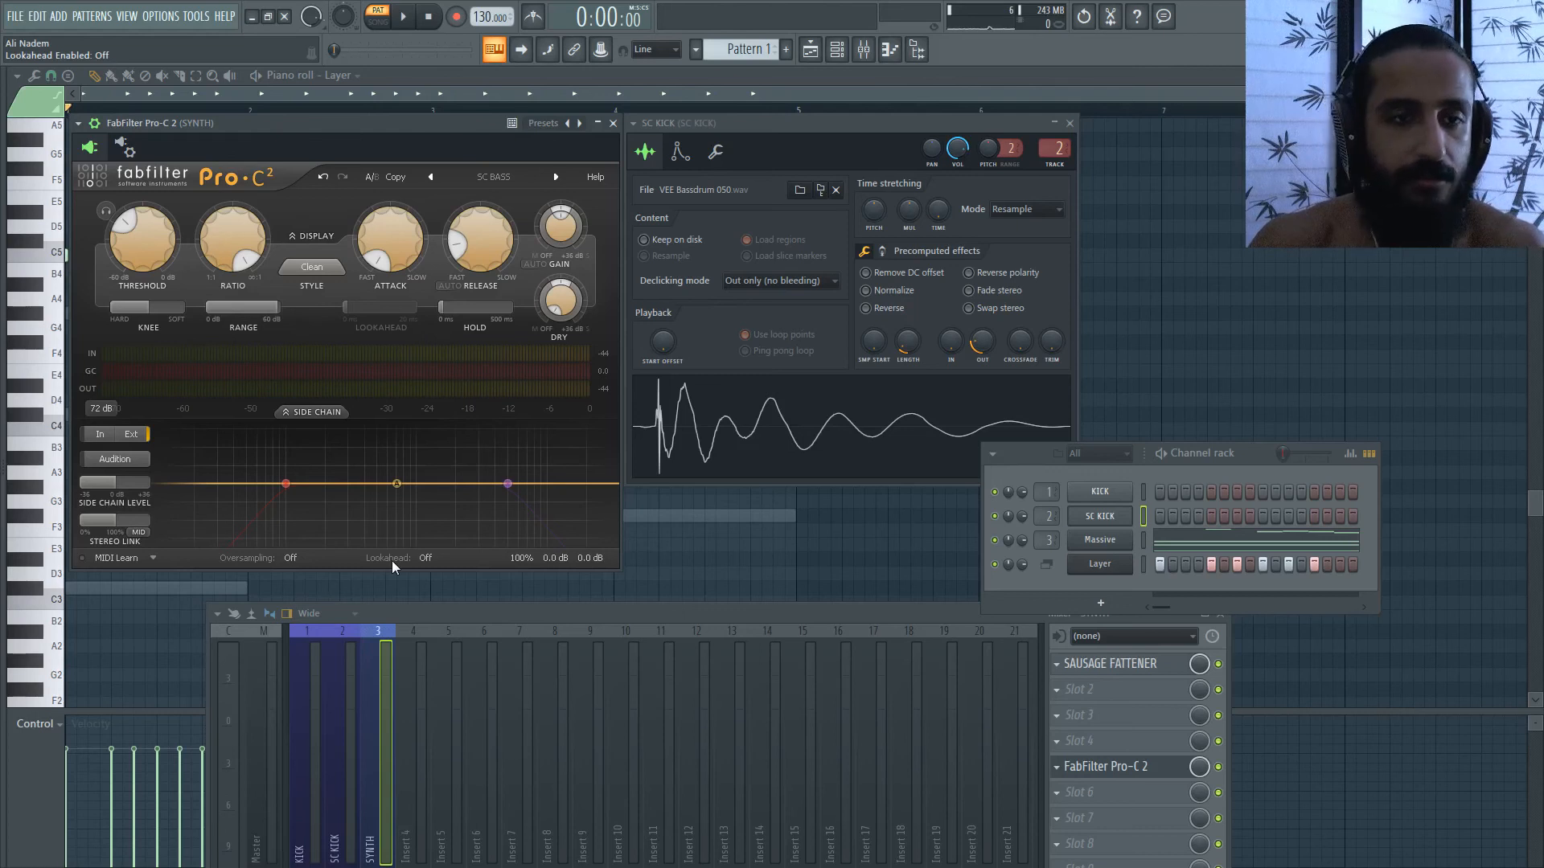
pyautogui.moveTo(415, 121)
pyautogui.mouseDown()
pyautogui.moveTo(425, 138)
pyautogui.moveTo(407, 140)
pyautogui.mouseUp()
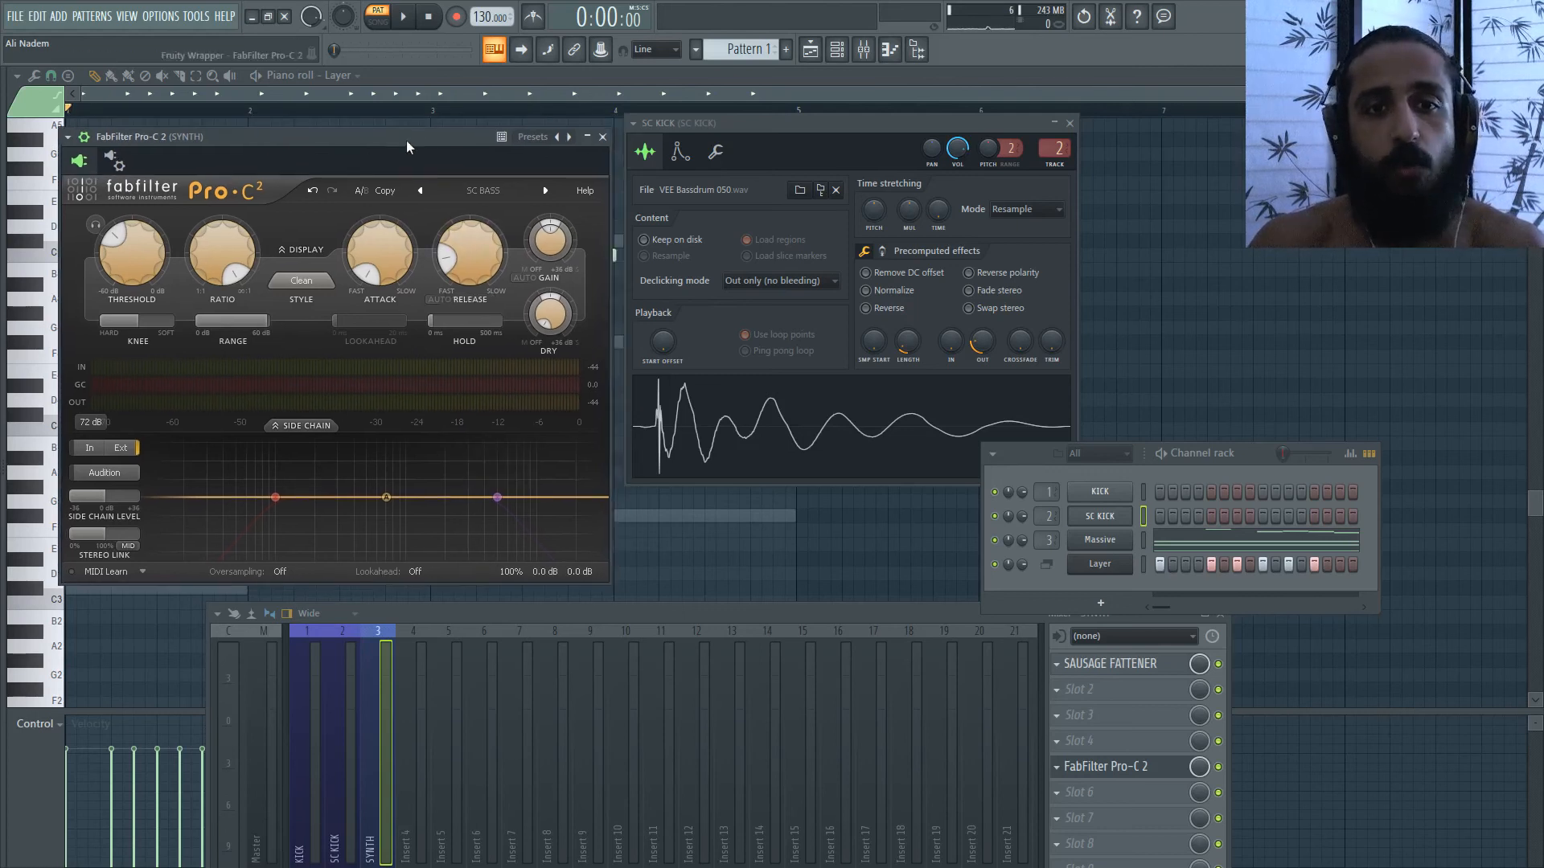